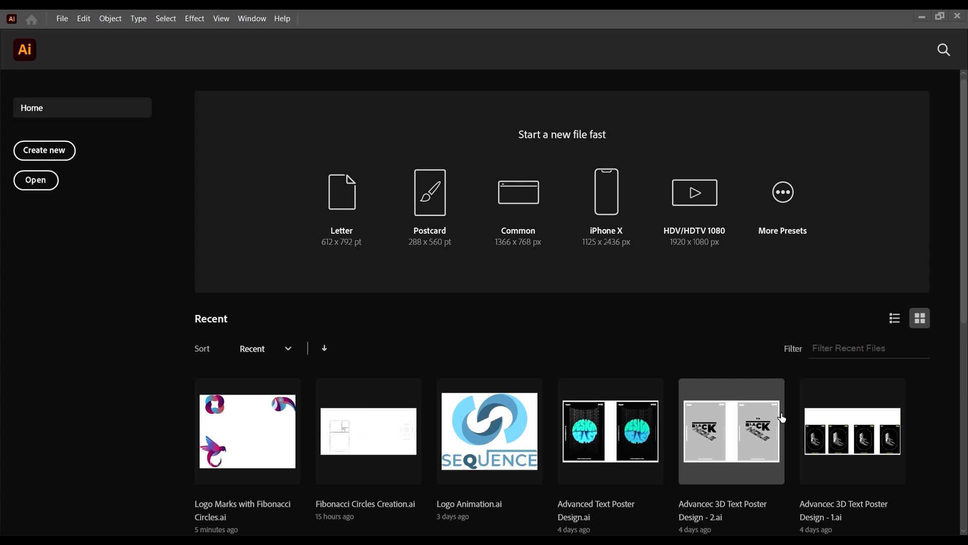
Open Logo Marks with Fibonacci Circles.ai and look over the hummingbird, interlocking-circle and toucan logos on its three artboards.
click(245, 459)
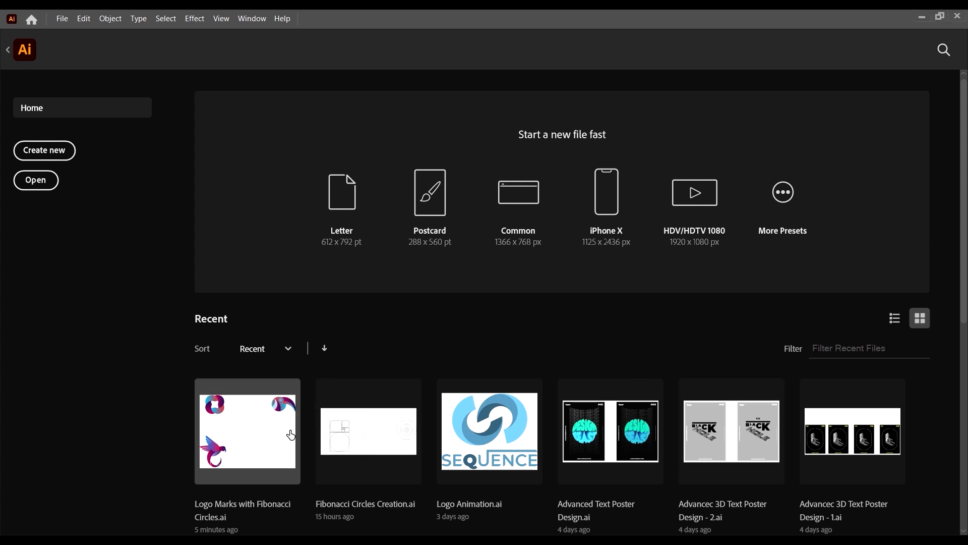
scroll(256, 360, up, 3)
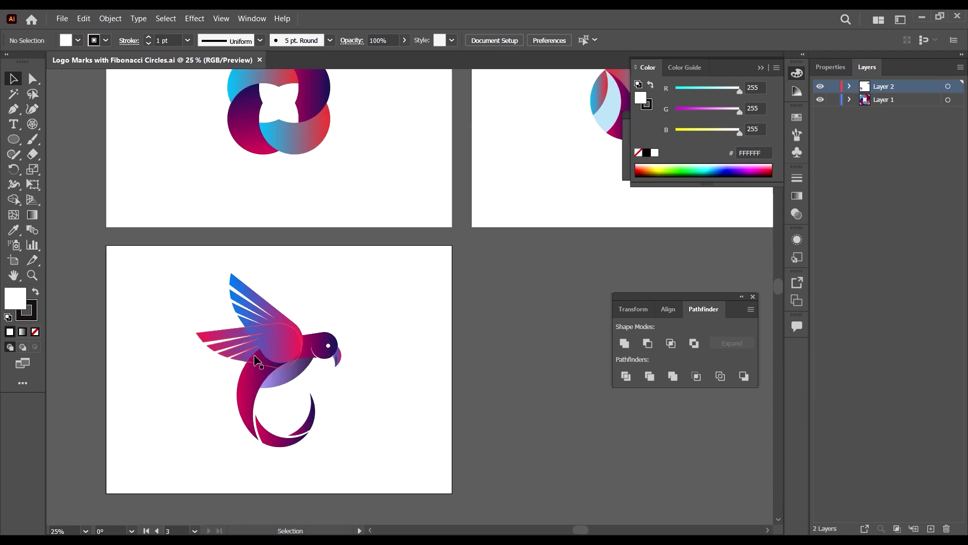
scroll(256, 360, up, 2)
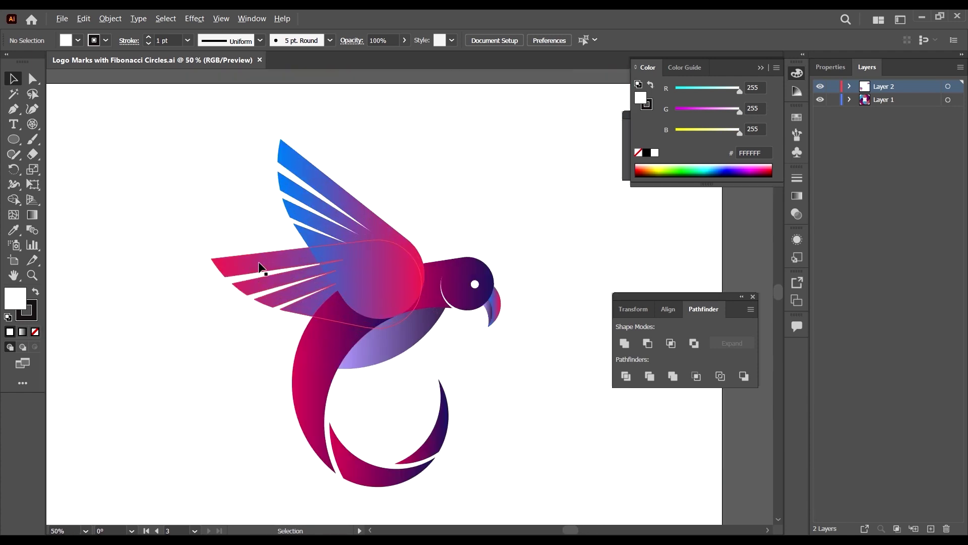
scroll(525, 328, up, 1)
scroll(417, 320, down, 3)
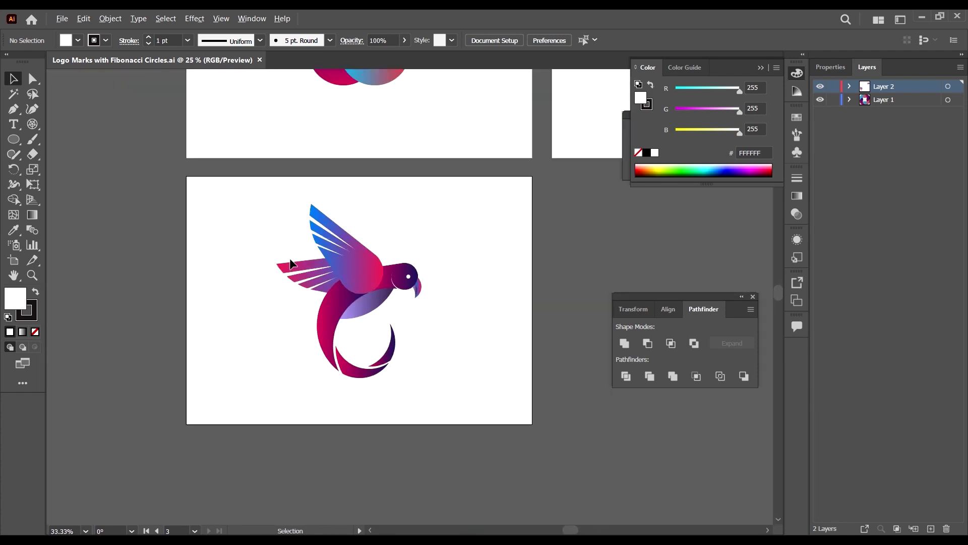
scroll(437, 301, up, 5)
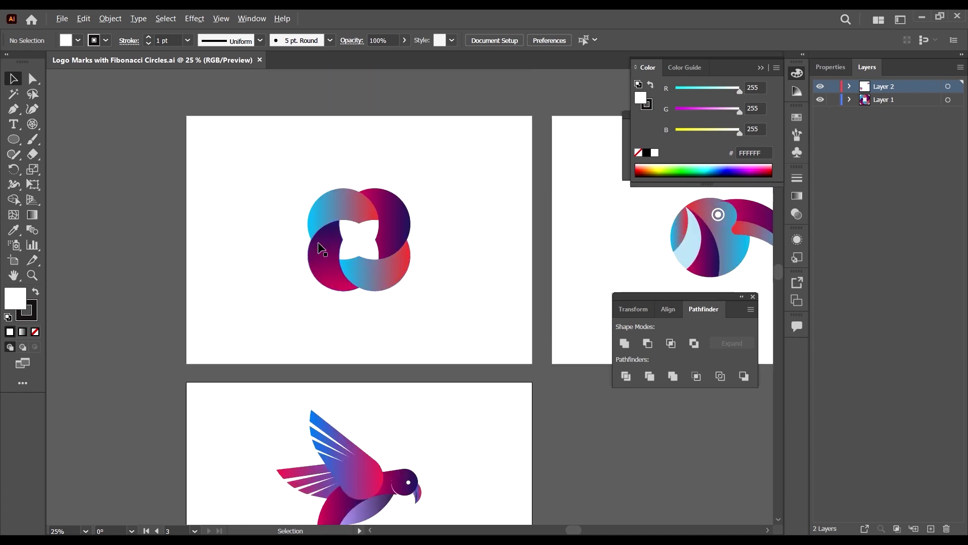
scroll(379, 208, up, 2)
scroll(432, 266, down, 3)
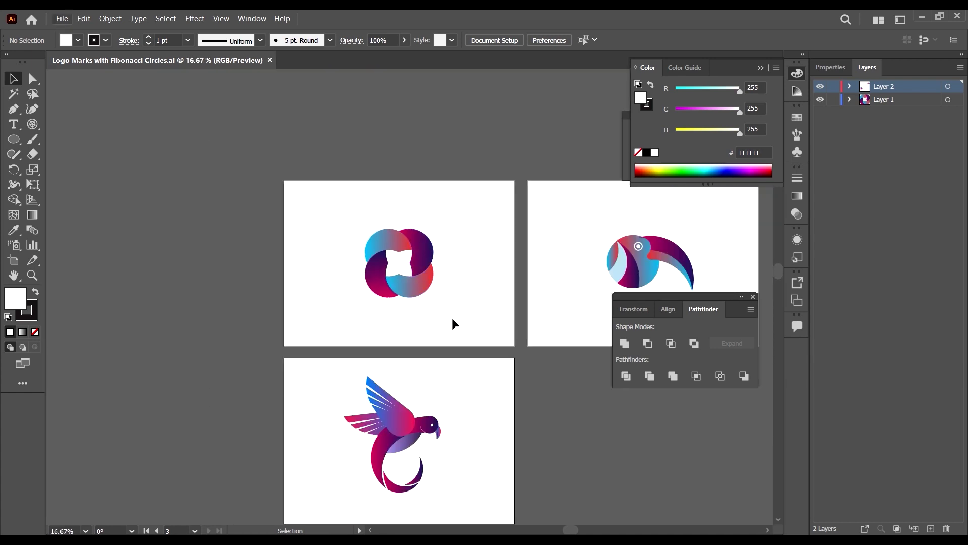
Scale down the interlocking-circle logo on the first artboard and the toucan logo on the second artboard.
drag(452, 324, 408, 271)
scroll(418, 242, up, 1)
drag(442, 221, 439, 242)
click(469, 255)
scroll(343, 261, down, 2)
scroll(595, 262, up, 3)
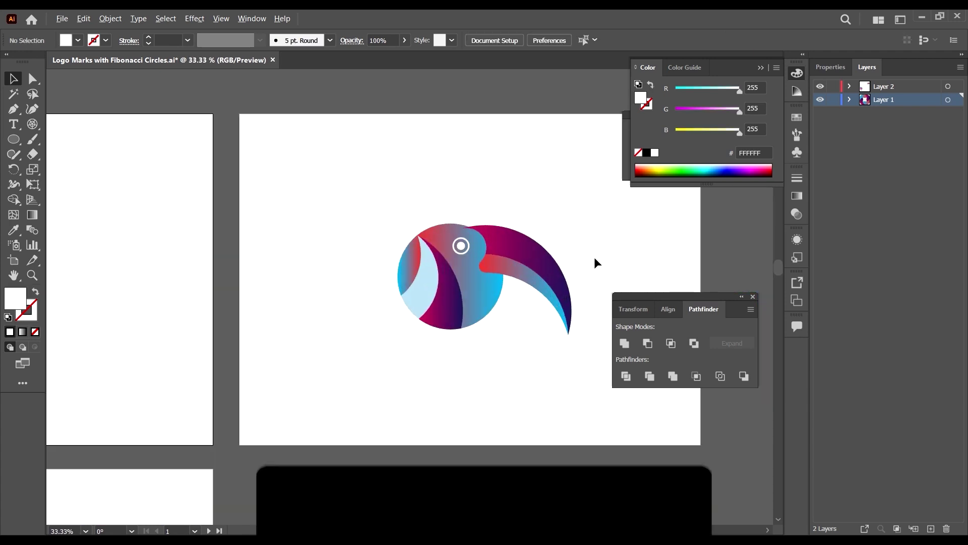
drag(573, 377, 333, 128)
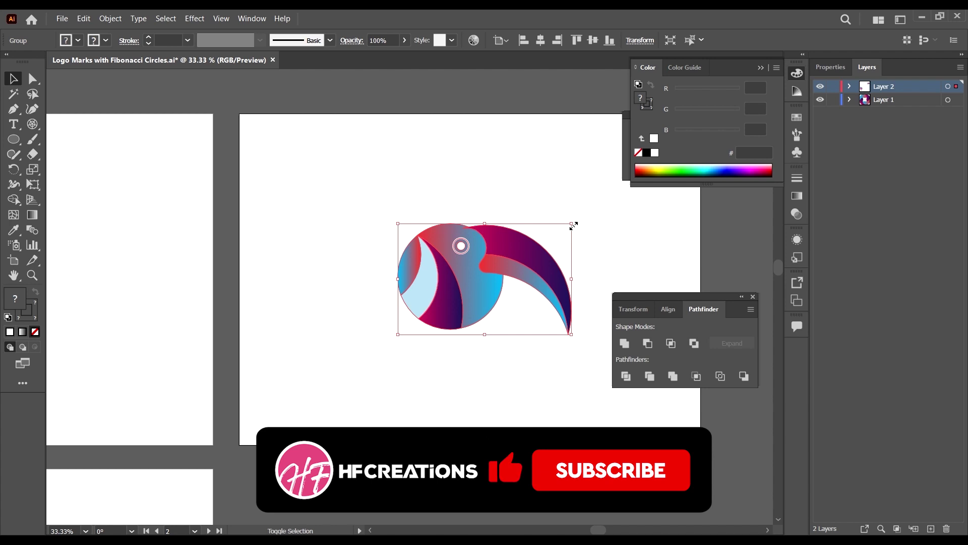
scroll(504, 391, down, 3)
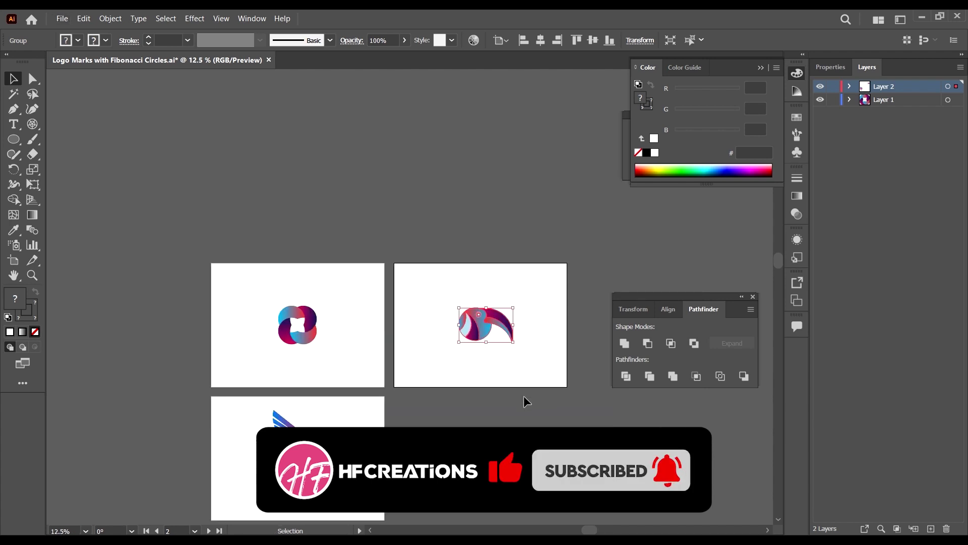
Scale down the hummingbird logo on the third artboard slightly, keeping it centred in place.
scroll(526, 401, down, 3)
click(282, 323)
scroll(272, 311, up, 2)
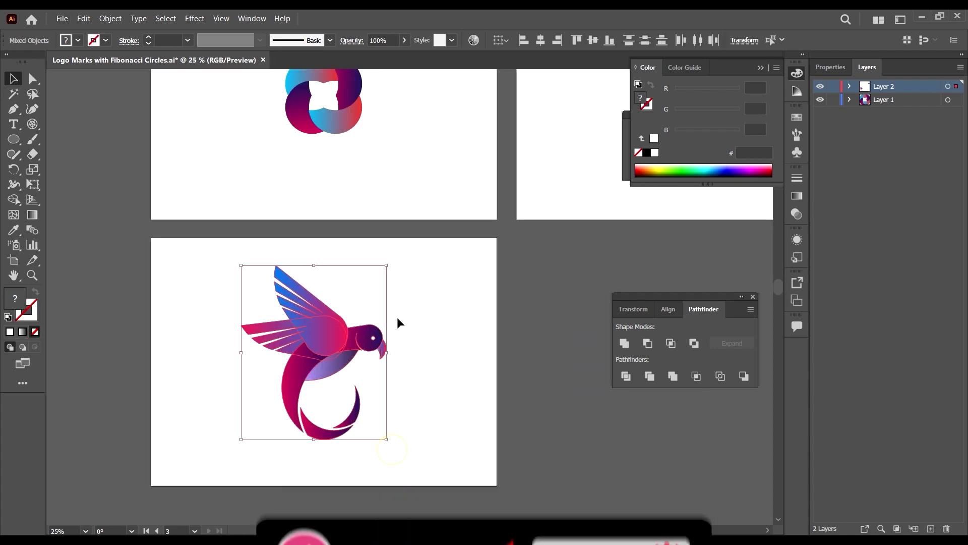
scroll(398, 303, left, 2)
scroll(355, 290, up, 1)
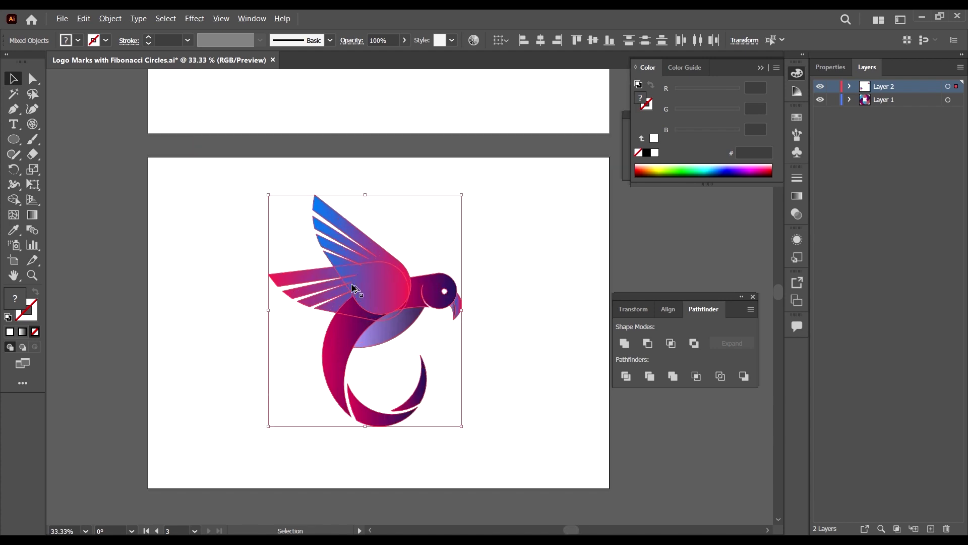
drag(462, 194, 457, 201)
click(519, 223)
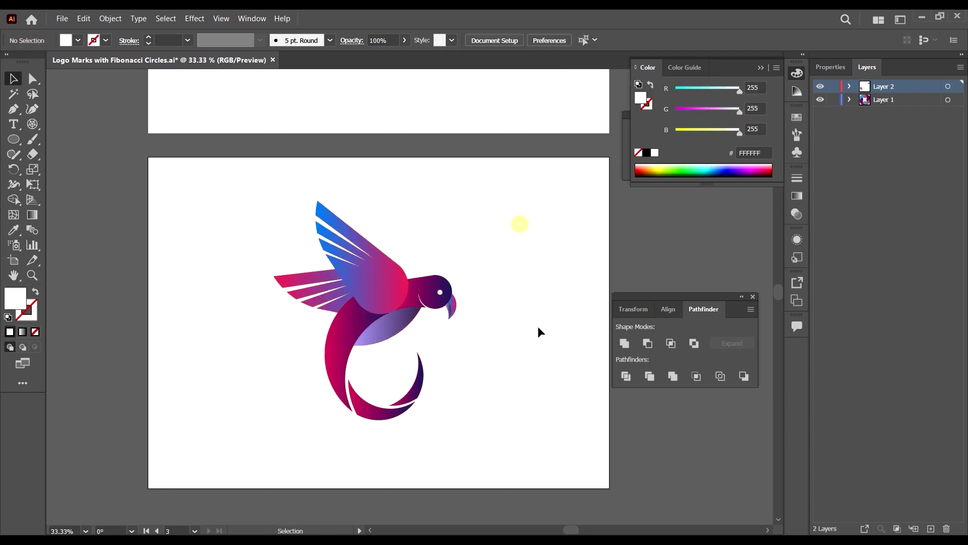
scroll(511, 340, down, 1)
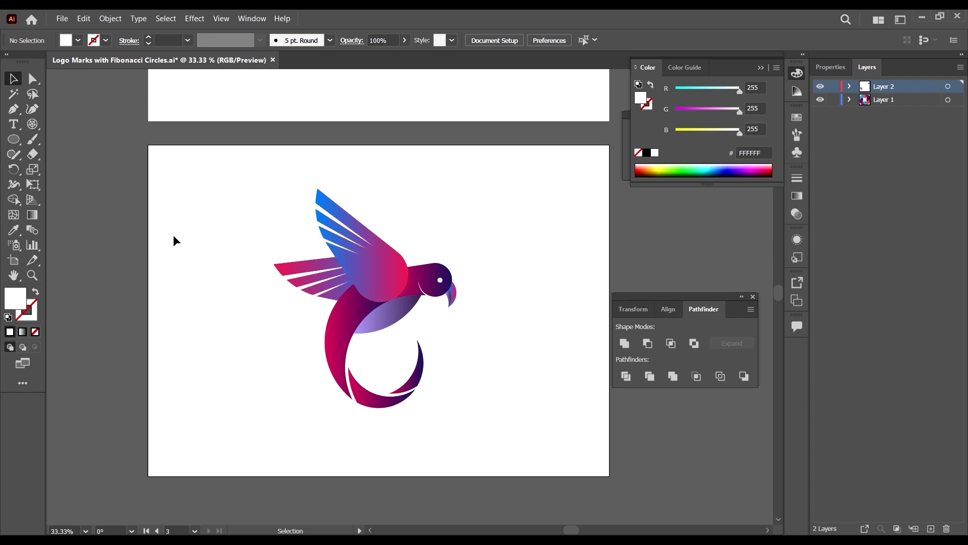
scroll(513, 322, left, 4)
scroll(513, 318, down, 3)
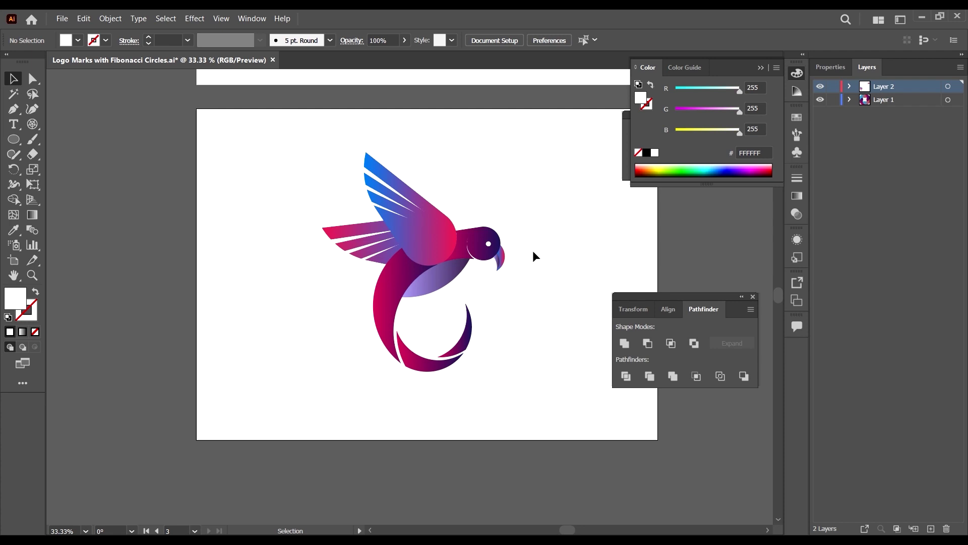
scroll(530, 239, up, 2)
scroll(493, 227, down, 4)
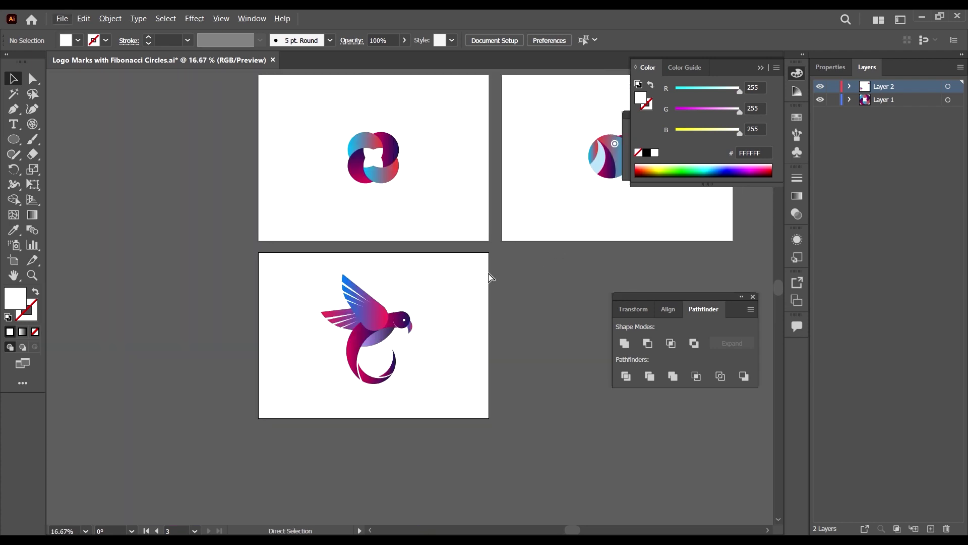
scroll(490, 277, right, 2)
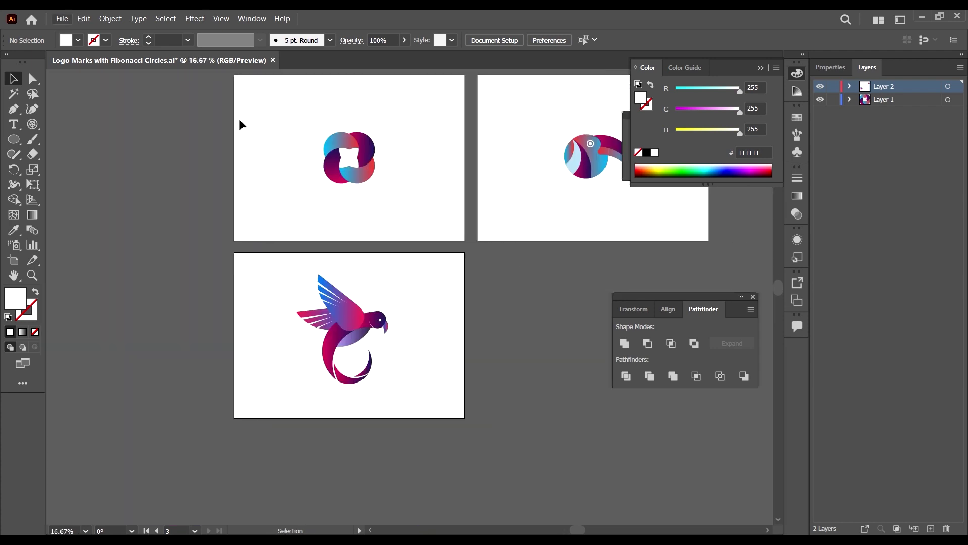
Close the Logo Marks with Fibonacci Circles document, saving its changes.
click(272, 60)
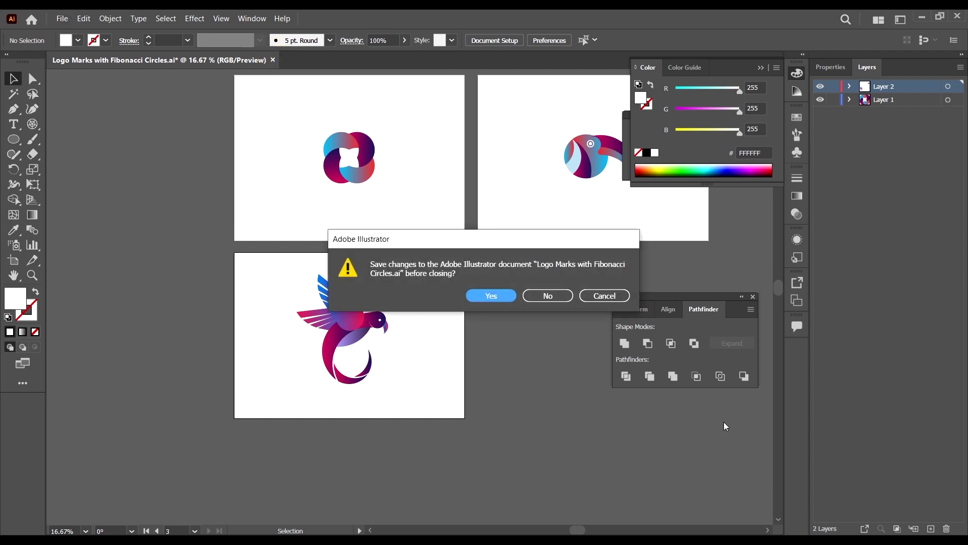
click(500, 296)
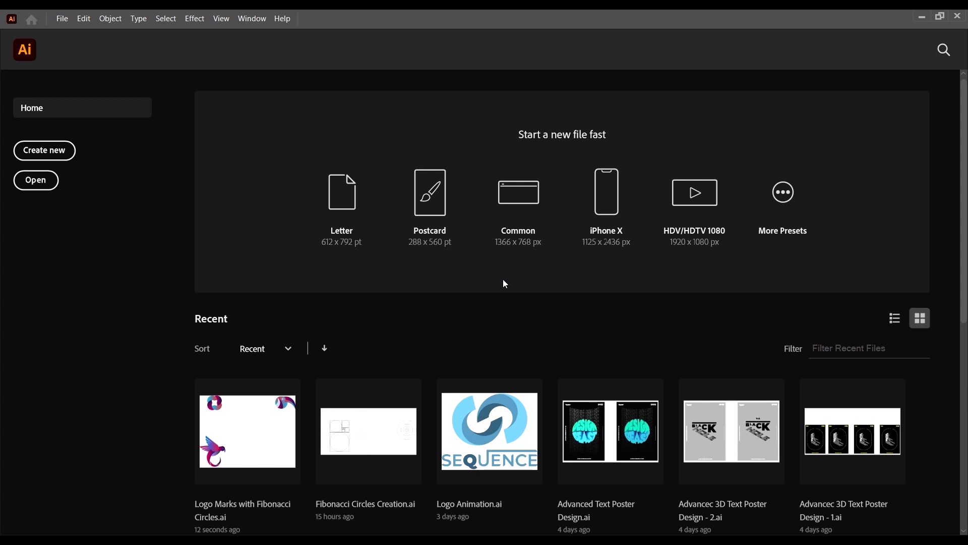
Create a new A4 portrait document of 595.28 x 841.89 pt in RGB Color with 300 ppi raster effects.
click(32, 149)
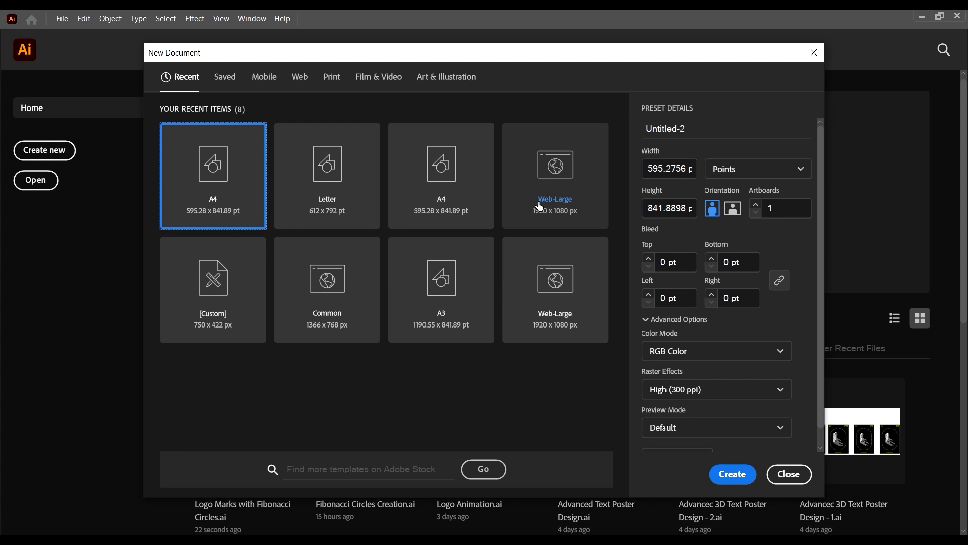
click(732, 474)
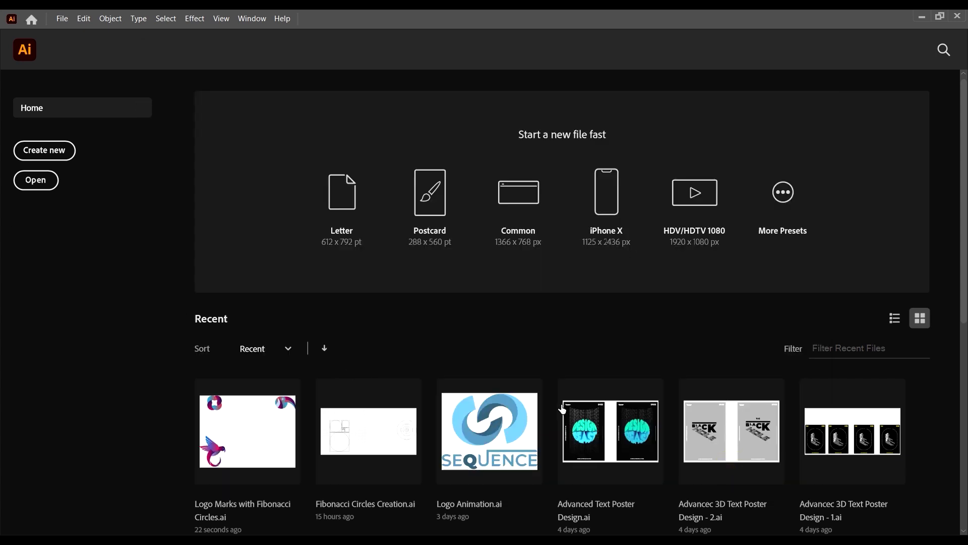
scroll(385, 337, down, 2)
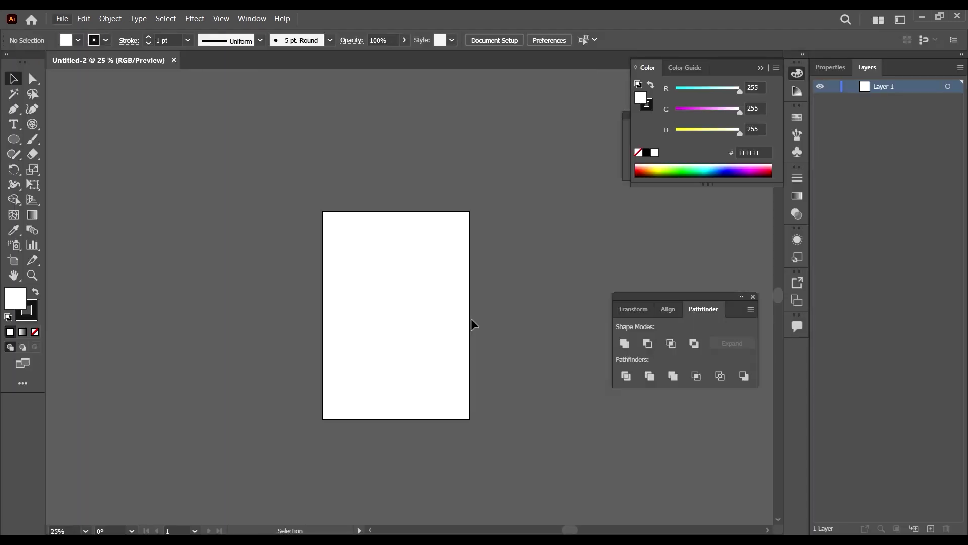
Resize the artboard to a landscape format about 1221 pt wide and 1010 pt high with the Artboard tool.
key(alt+o)
click(440, 281)
key(shift+o)
drag(473, 316, 543, 317)
drag(400, 196, 395, 190)
drag(543, 316, 547, 316)
scroll(489, 242, down, 2)
scroll(460, 230, right, 2)
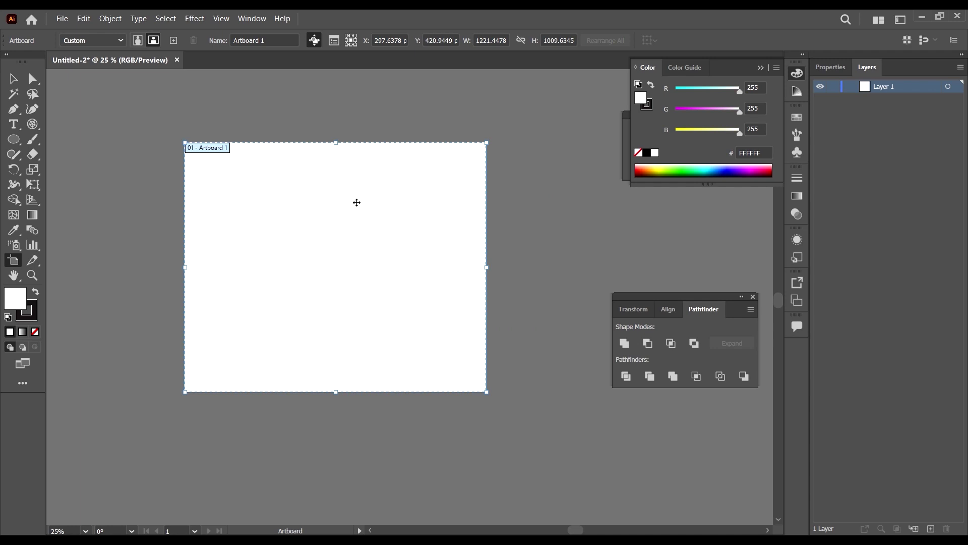
Enlarge the artboard slightly in both width and height, and leave artboard editing.
scroll(316, 219, up, 2)
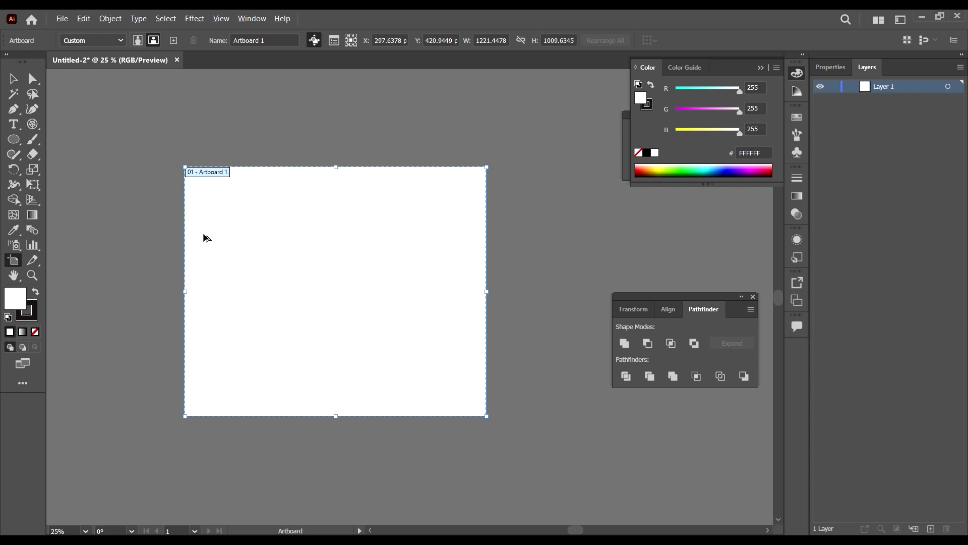
alt+scroll(203, 237, up, 1)
scroll(335, 247, down, 2)
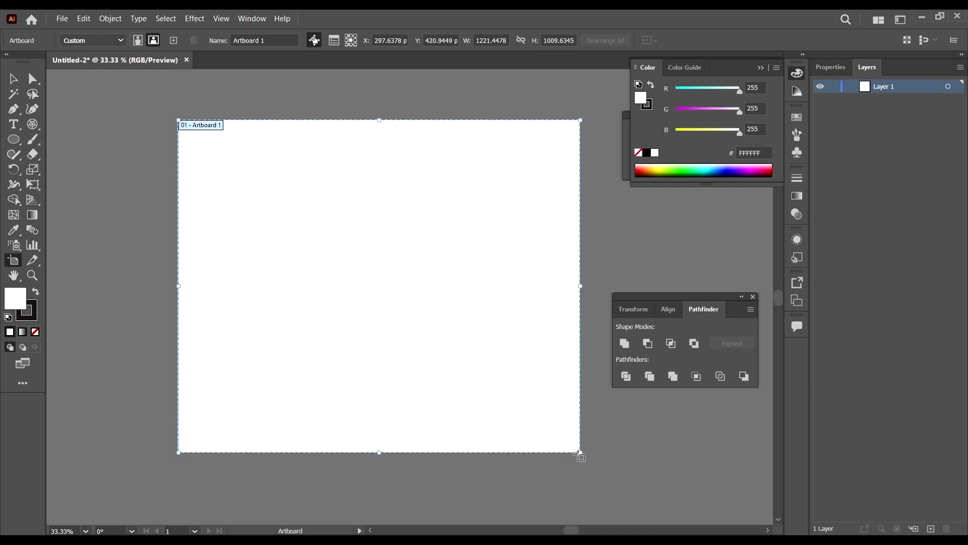
drag(581, 449, 593, 455)
key(v)
click(156, 146)
alt+scroll(379, 159, down, 3)
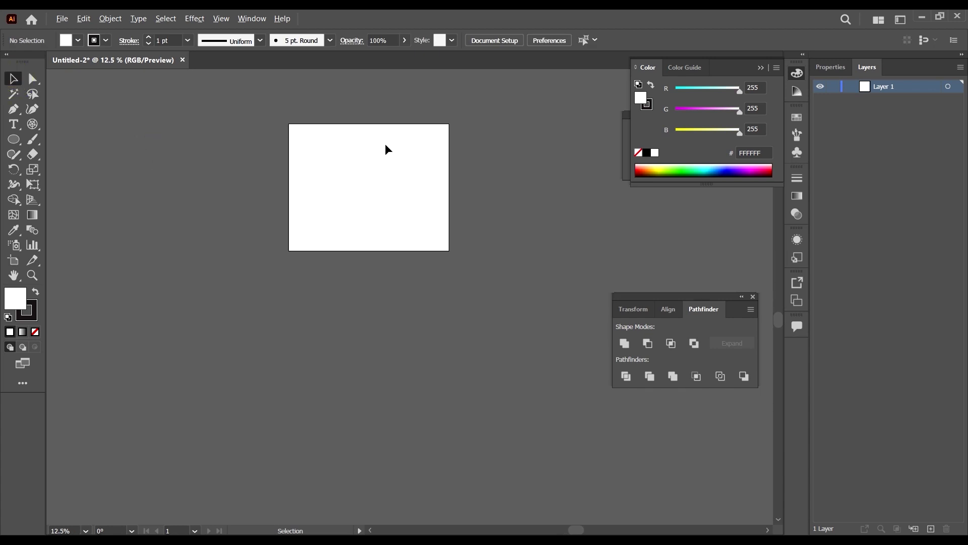
alt+scroll(349, 135, up, 3)
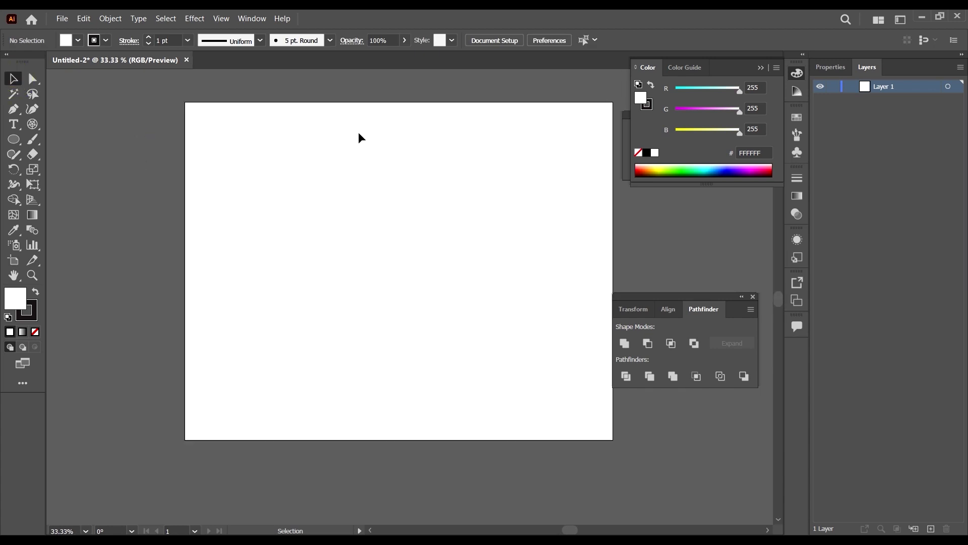
click(83, 18)
click(439, 164)
click(62, 19)
click(416, 211)
scroll(437, 190, right, 2)
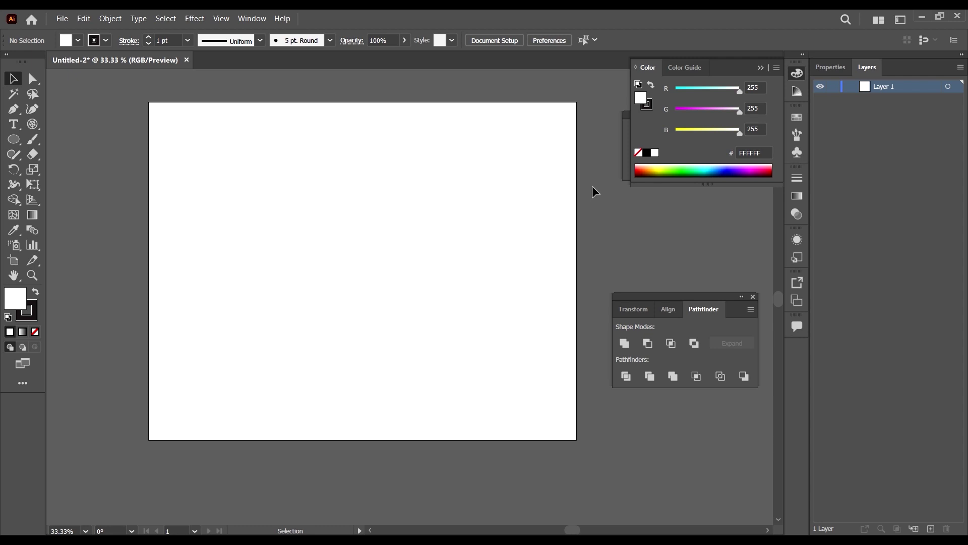
click(61, 18)
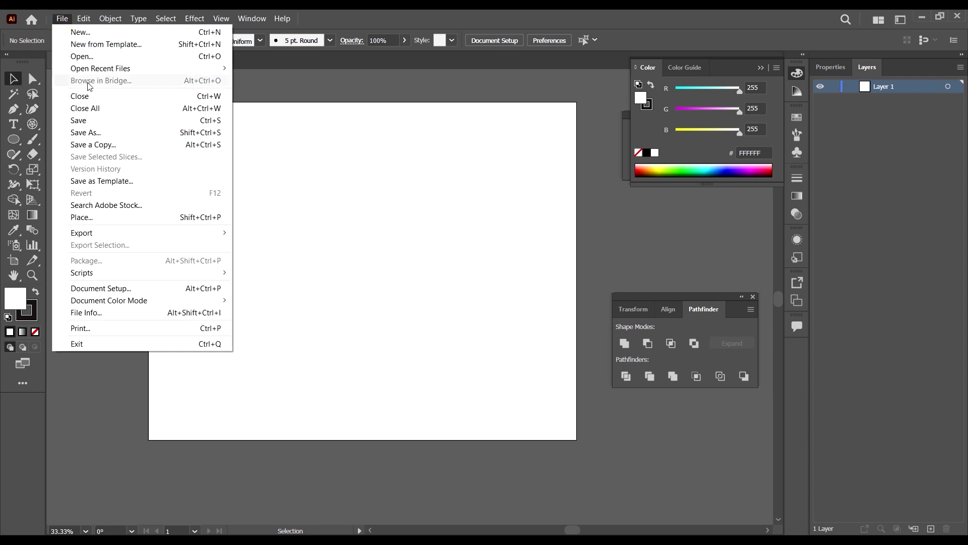
click(121, 33)
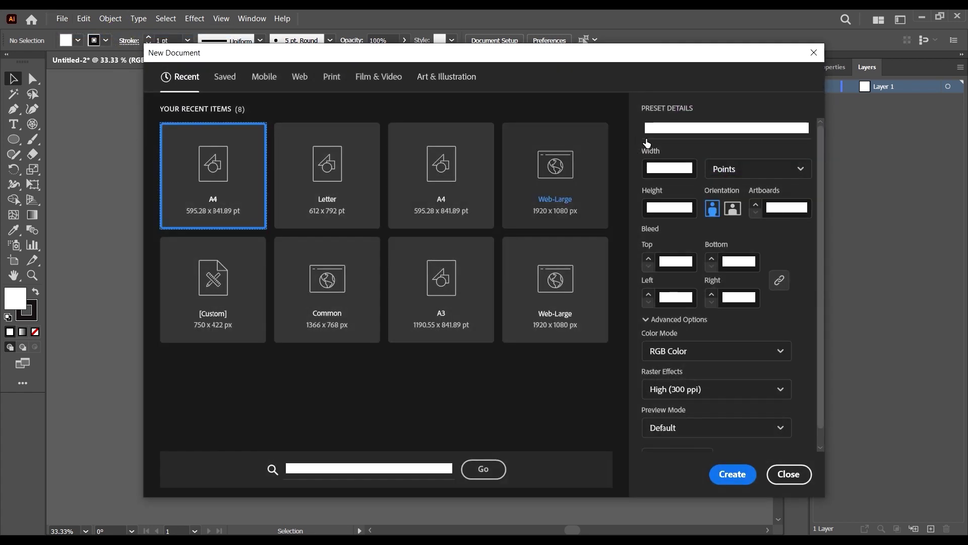
click(673, 209)
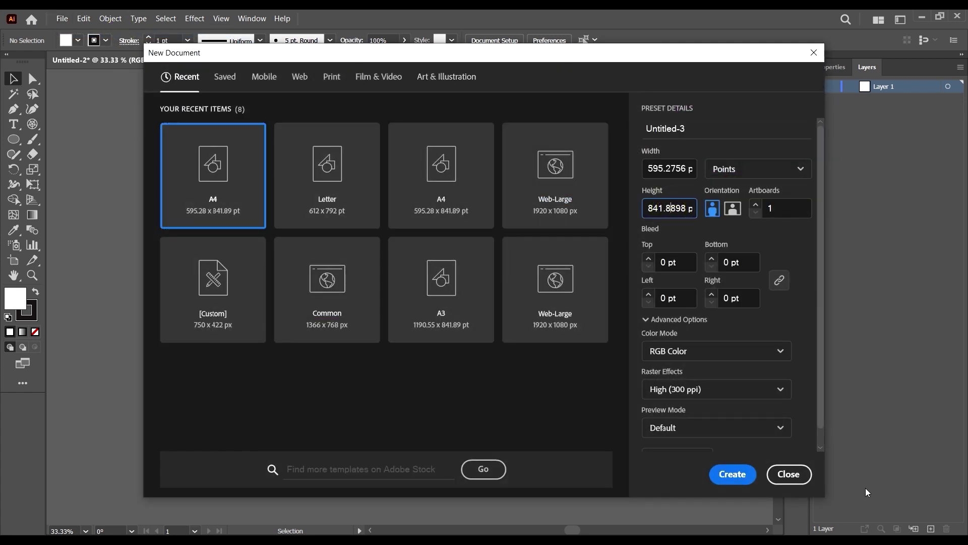
click(789, 474)
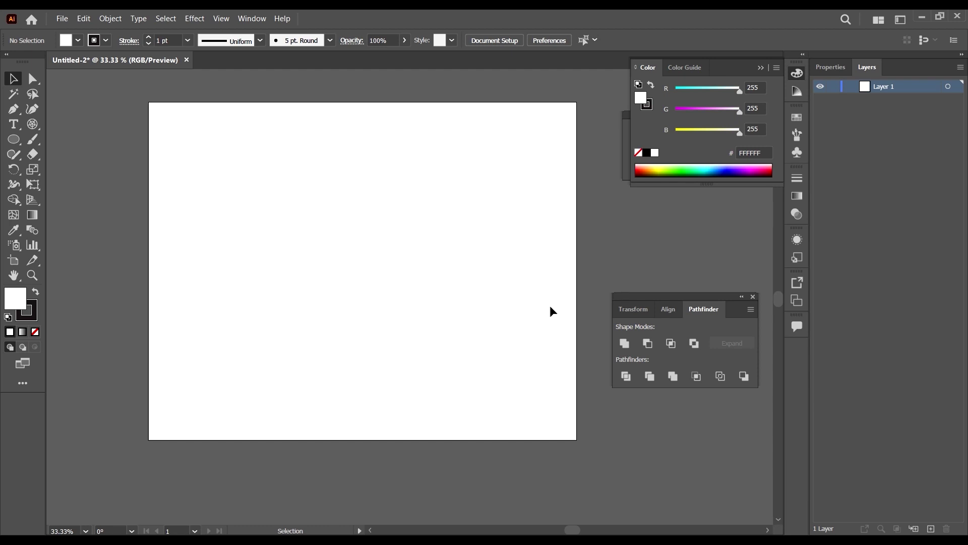
Draw a circular polar grid of three concentric circles, about half the artboard's width, with the Polar Grid tool.
scroll(580, 238, up, 1)
scroll(580, 237, down, 1)
click(32, 124)
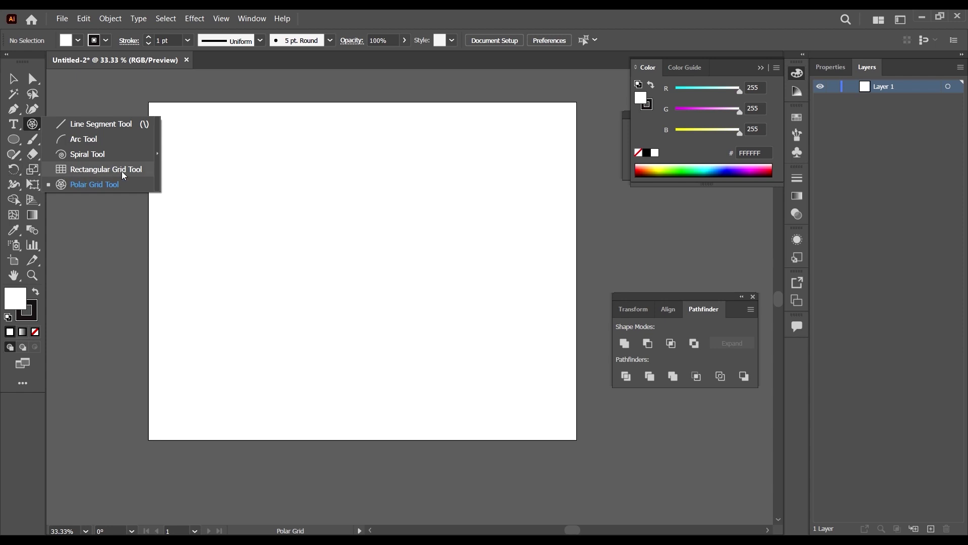
click(82, 185)
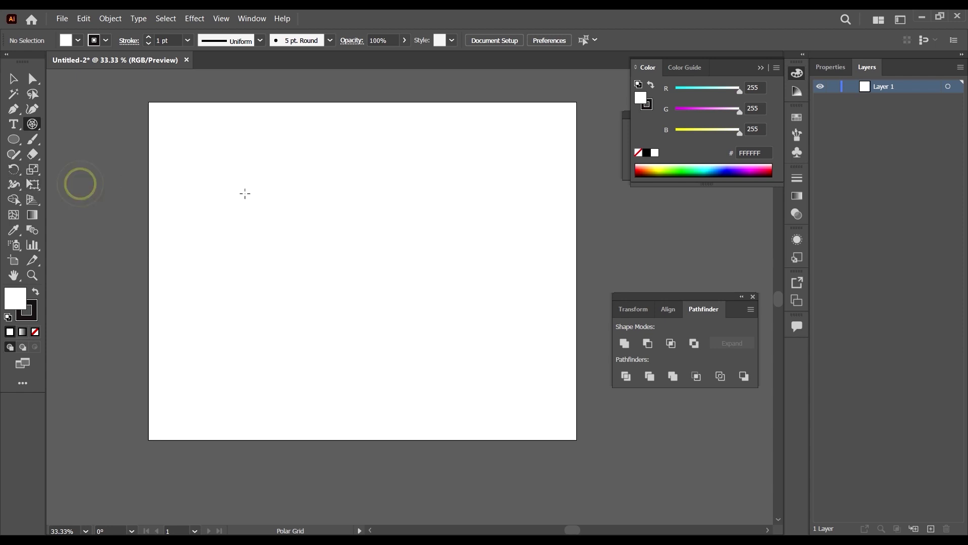
drag(222, 174, 437, 302)
key(v)
scroll(437, 303, down, 2)
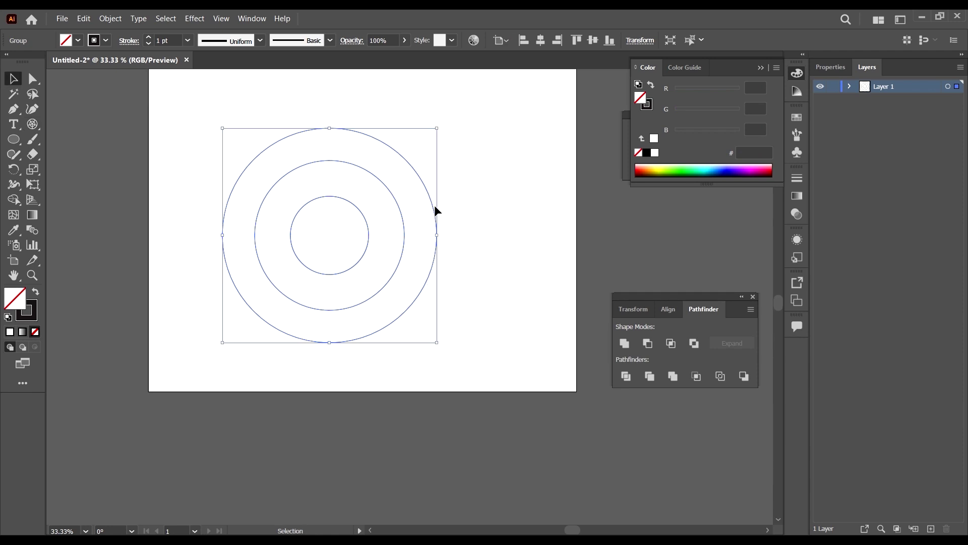
scroll(434, 205, up, 1)
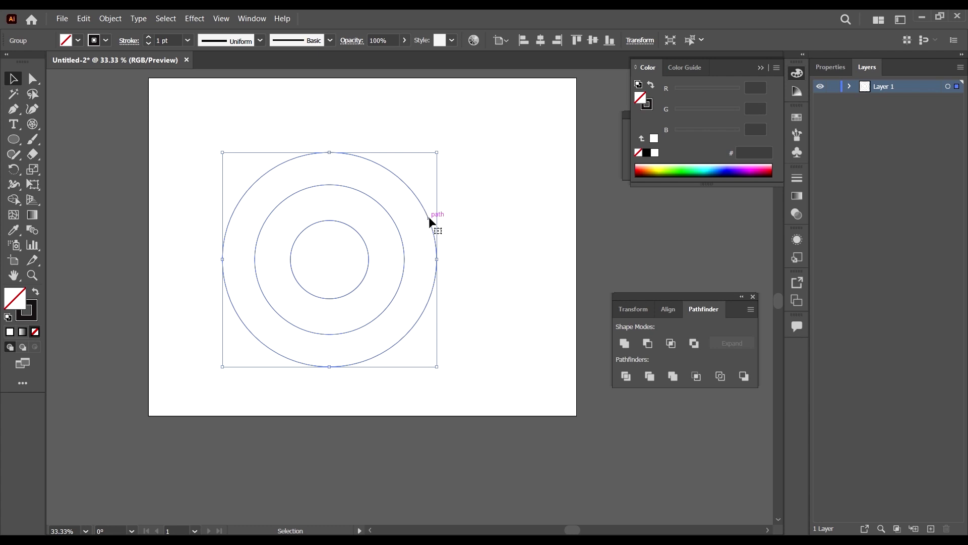
Move the polar grid towards the artboard's middle and centre it horizontally and vertically on the artboard.
drag(428, 217, 465, 201)
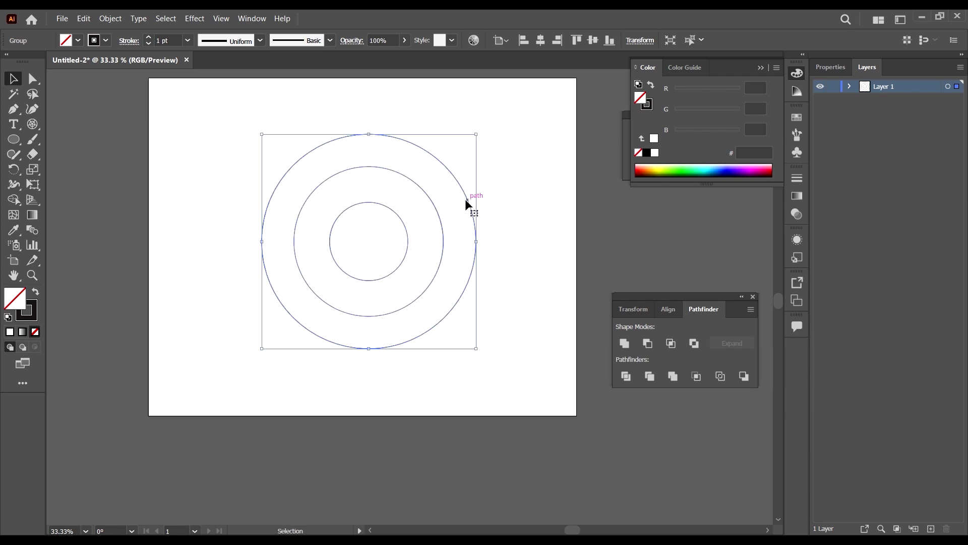
click(540, 41)
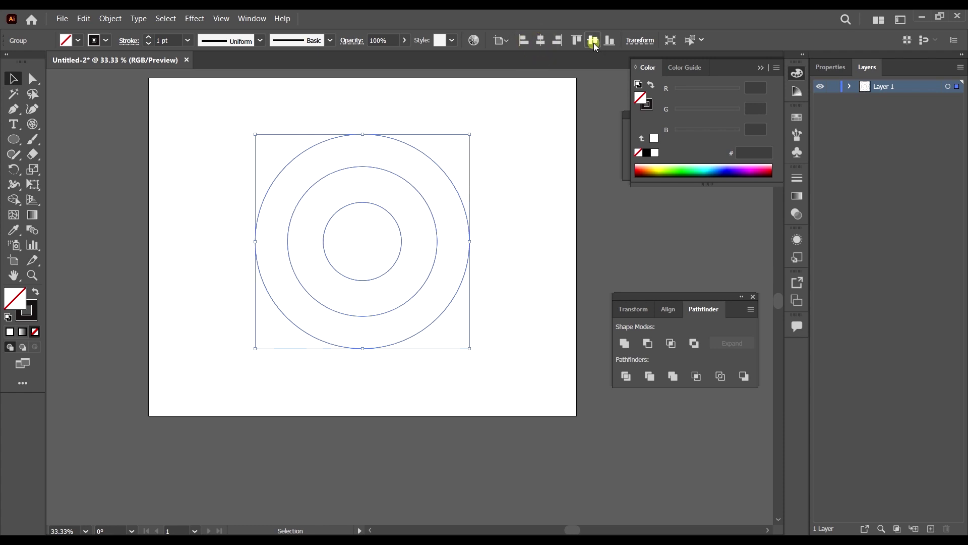
click(593, 40)
scroll(515, 286, up, 1)
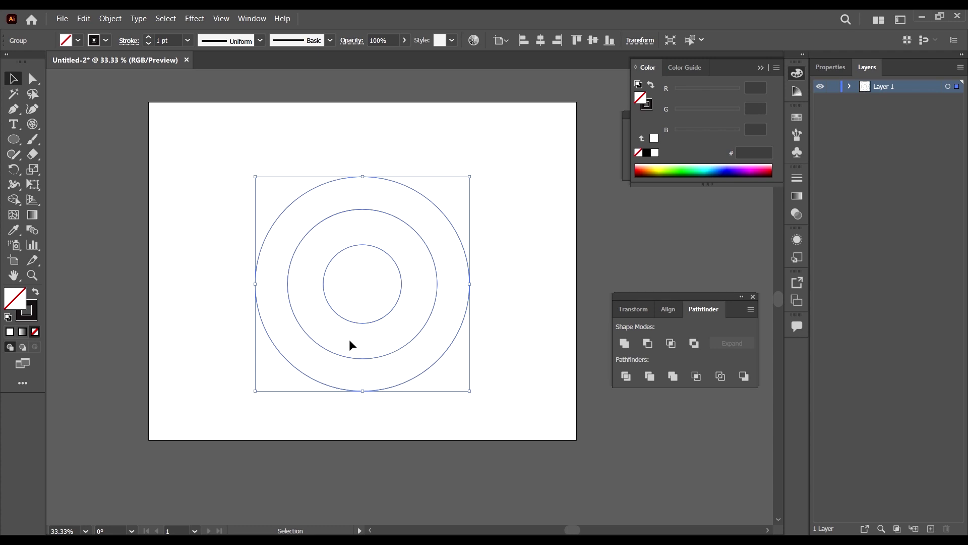
Delete the polar grid from the artboard.
drag(456, 234, 424, 206)
key(Delete)
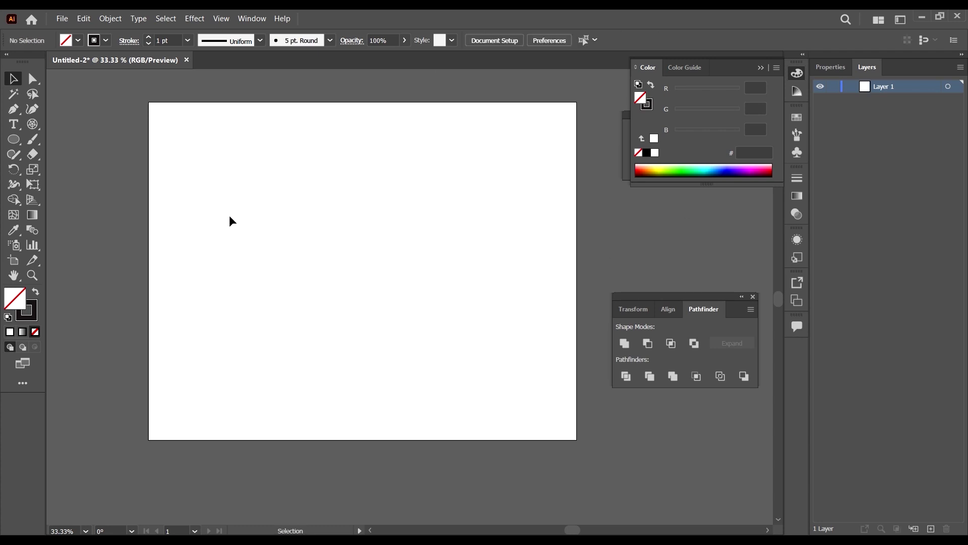
scroll(160, 188, left, 2)
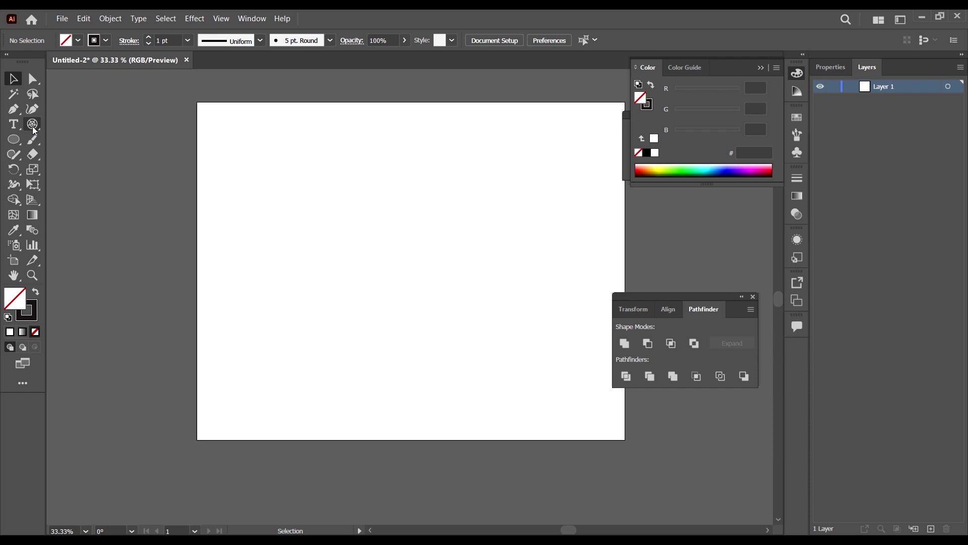
scroll(376, 271, right, 2)
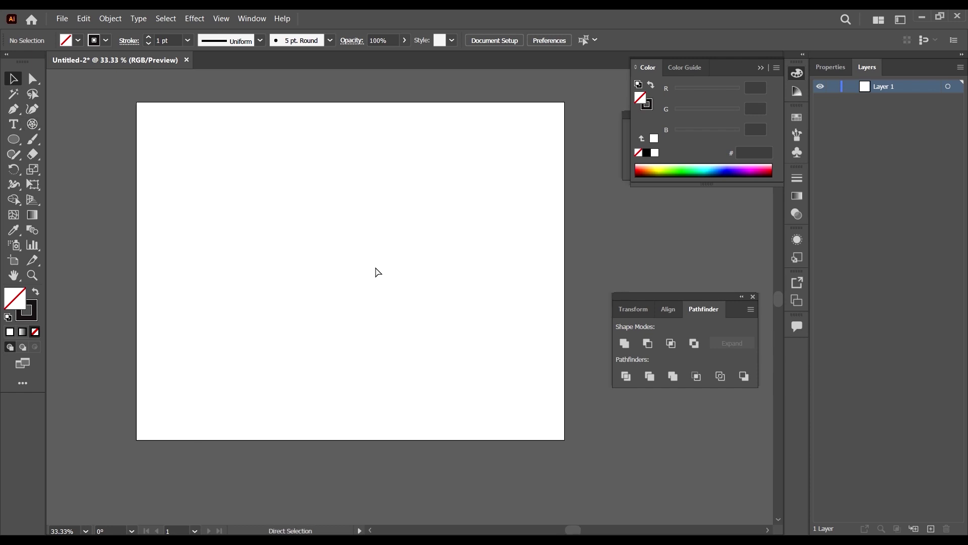
Start a new grid with the Rectangular Grid tool and set its vertical divider skew to 50%.
click(33, 124)
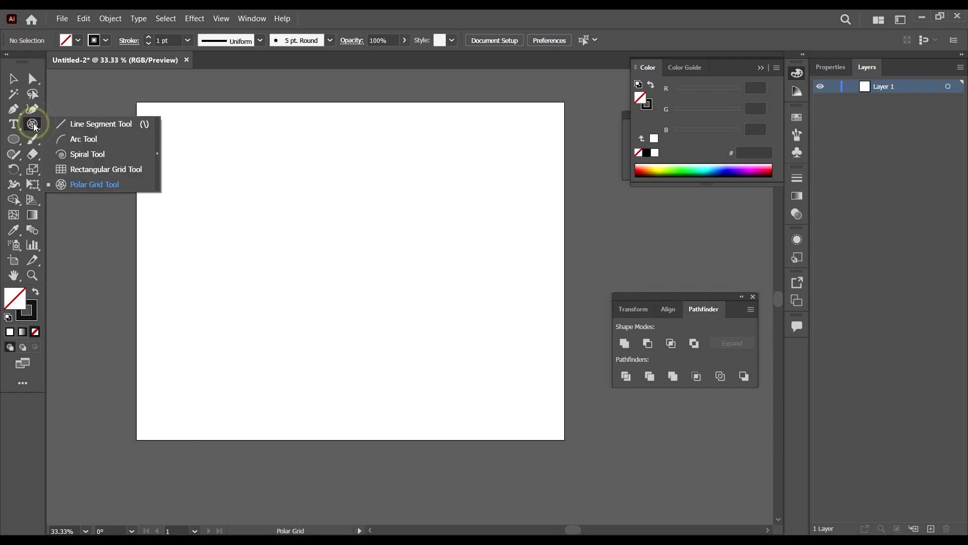
click(109, 169)
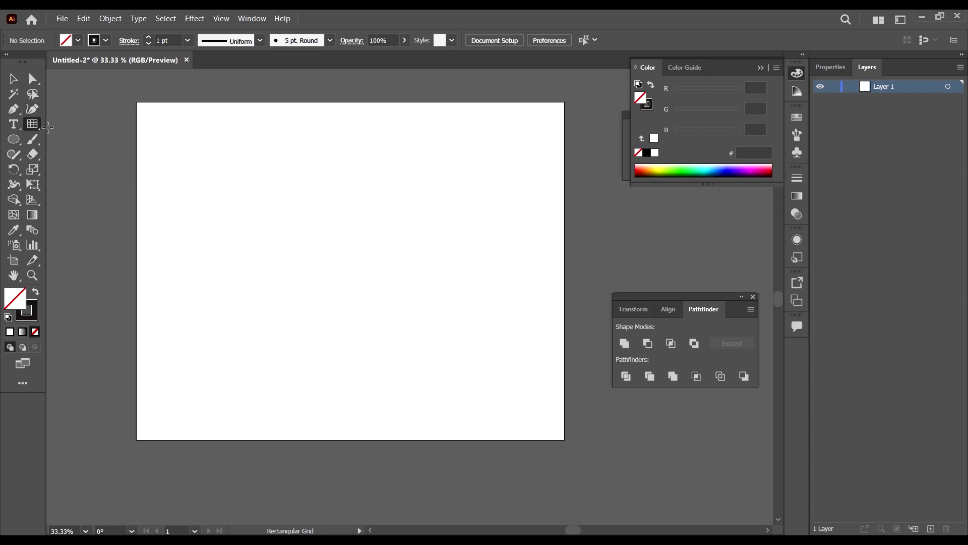
click(35, 126)
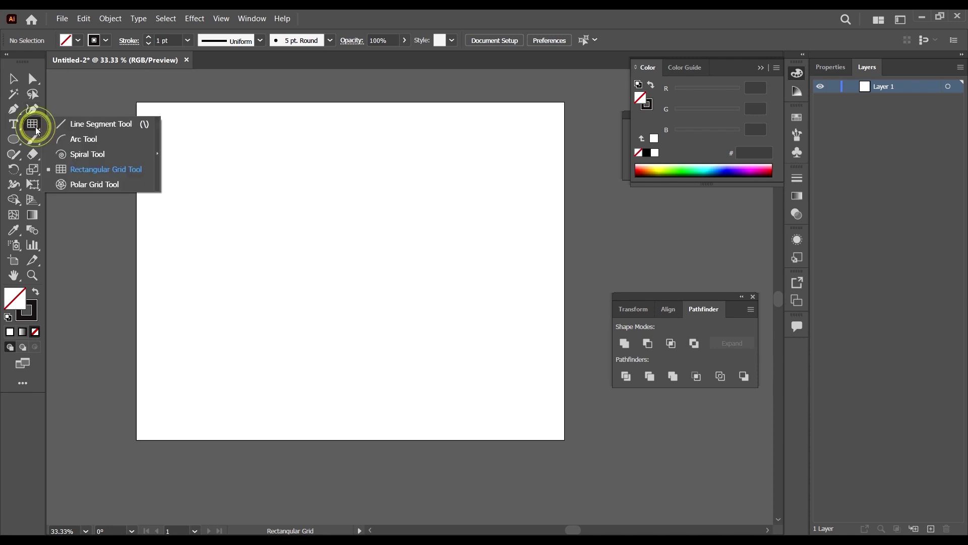
click(95, 169)
click(242, 147)
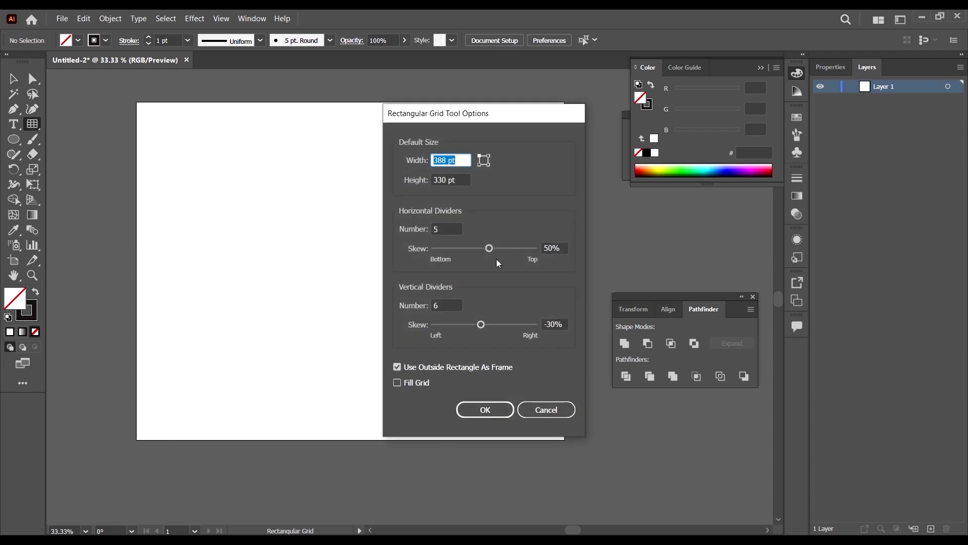
click(554, 324)
text(50)
click(561, 247)
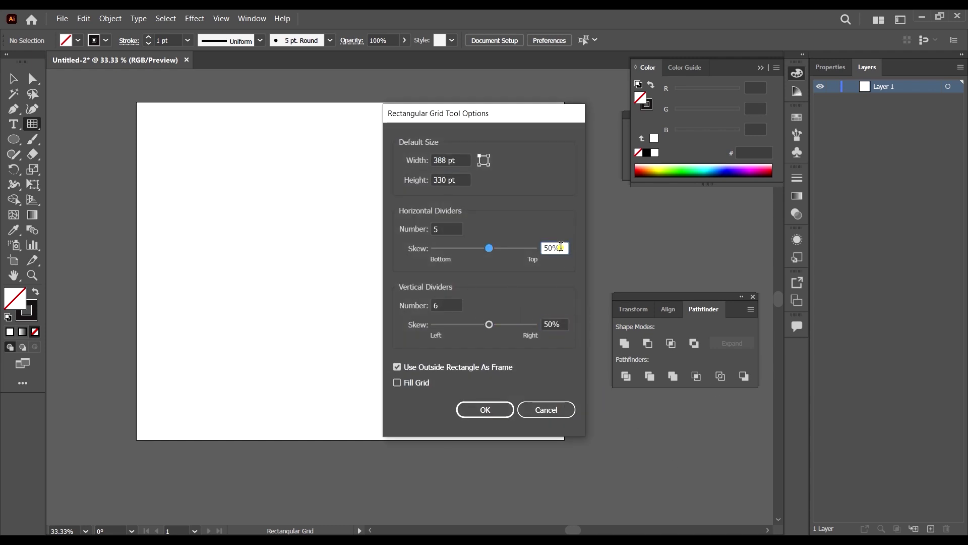
Set 10 horizontal and 10 vertical dividers and create the 388 x 330 pt skewed grid on the artboard.
click(464, 160)
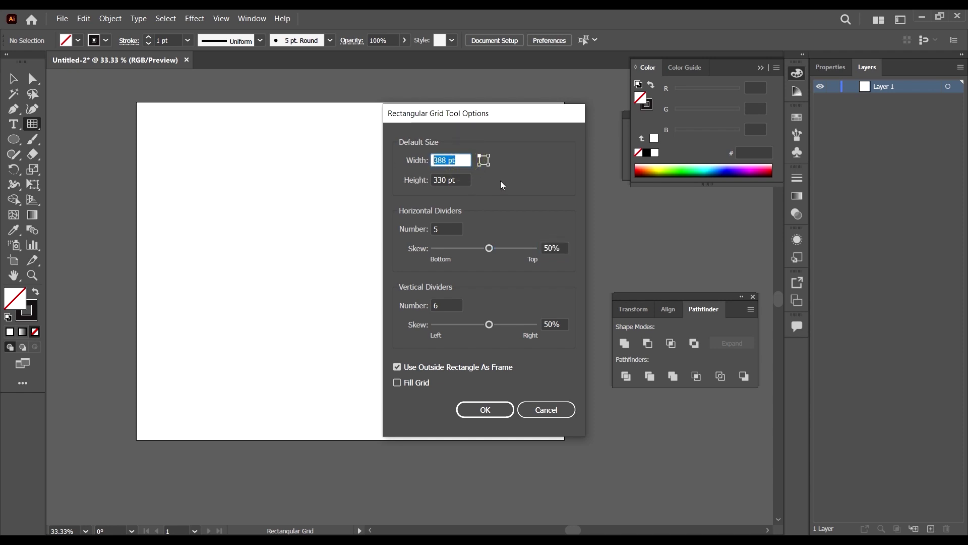
click(447, 229)
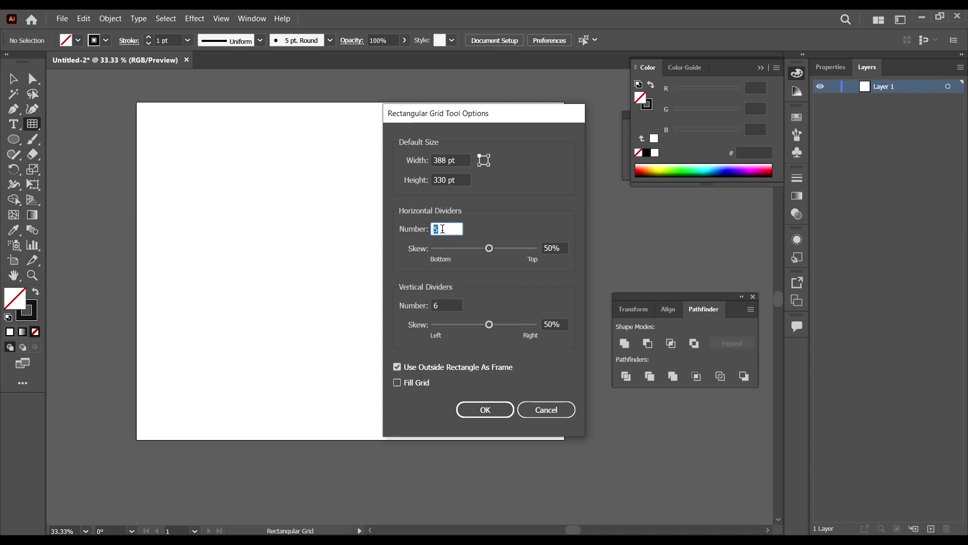
text(10)
click(460, 304)
text(10)
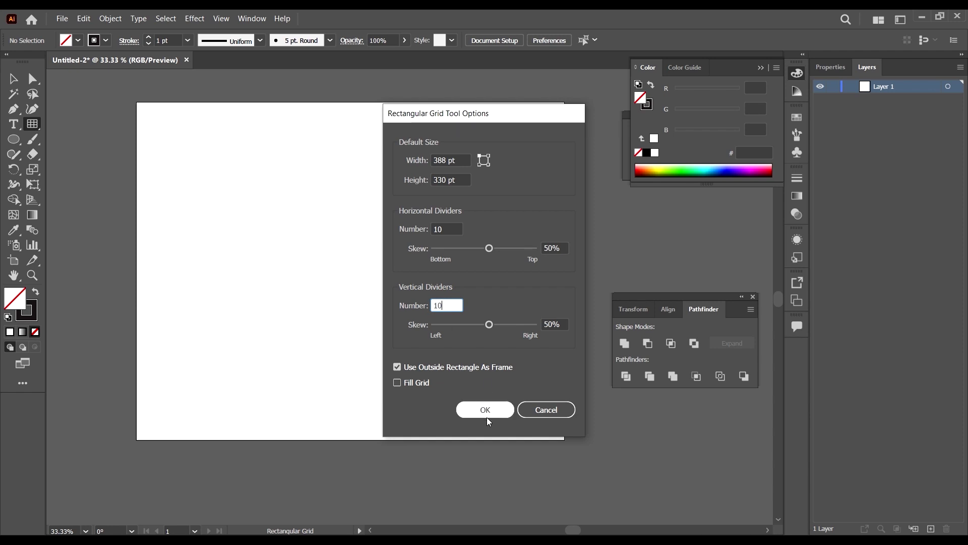
click(486, 411)
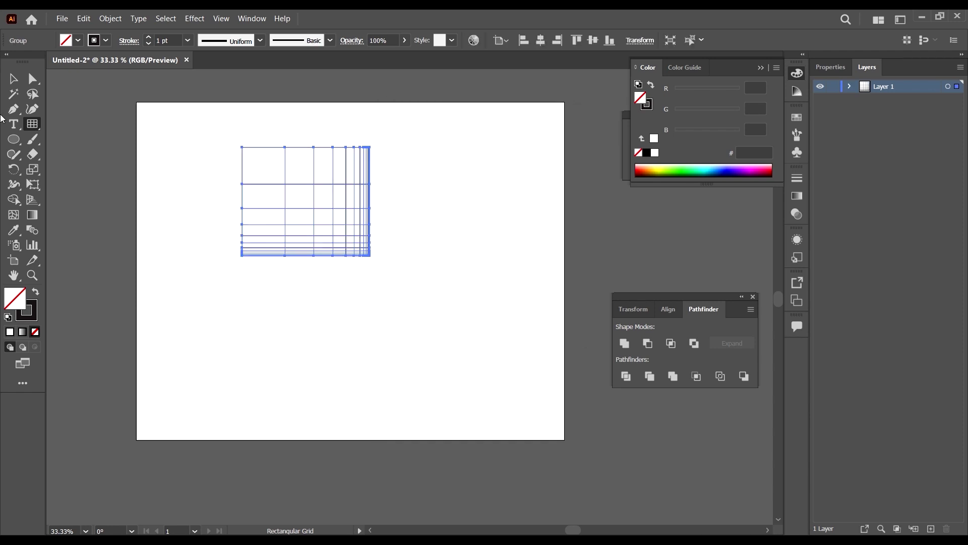
click(13, 78)
key(ctrl+equal)
scroll(395, 330, left, 1)
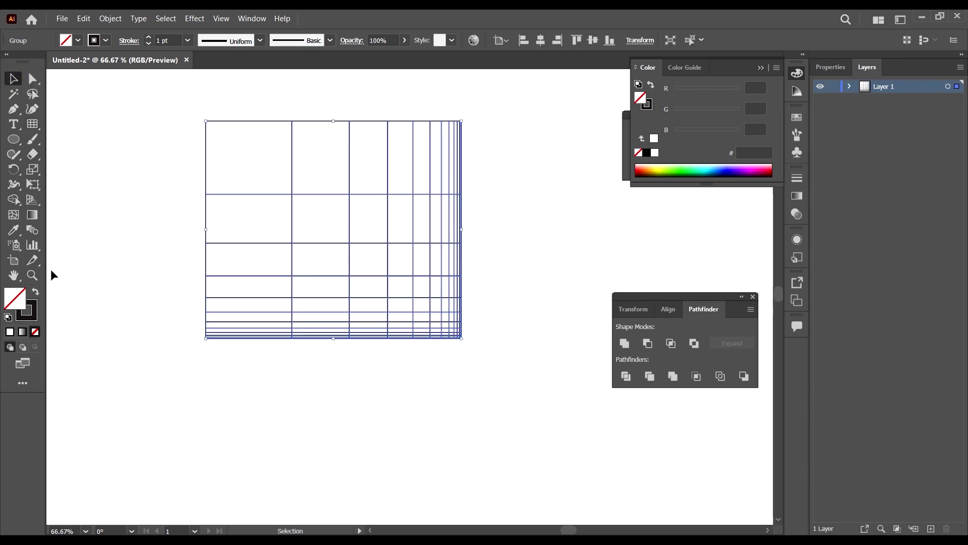
Create a second rectangular grid beside the skewed one, with the horizontal and vertical divider skew set to 0%.
click(33, 124)
key(ctrl+minus)
click(318, 194)
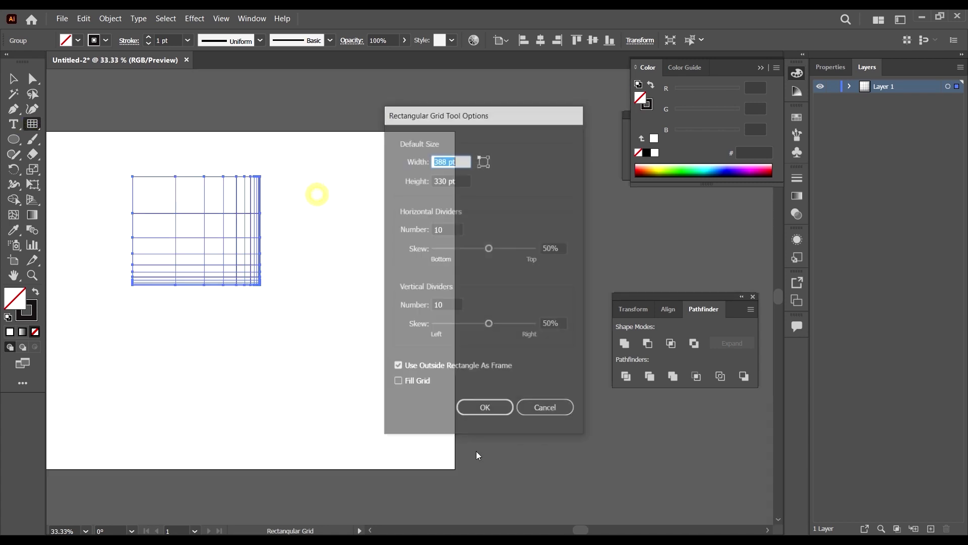
click(555, 325)
drag(551, 324, 557, 324)
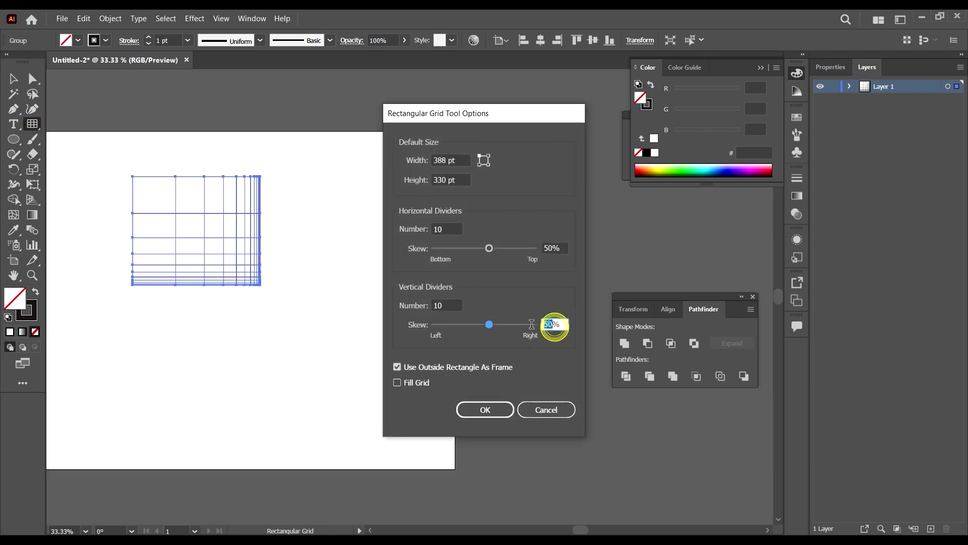
click(559, 248)
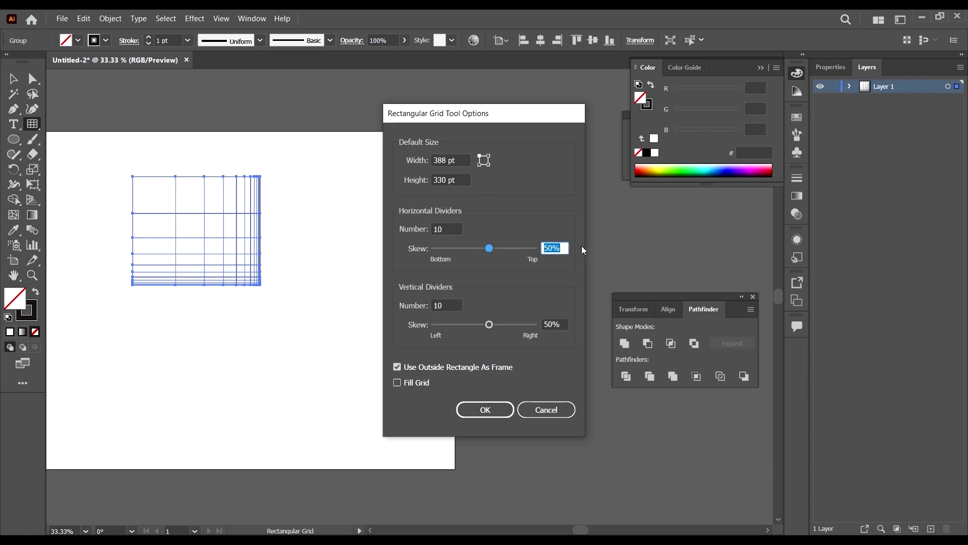
text(0)
click(555, 324)
text(0)
click(484, 410)
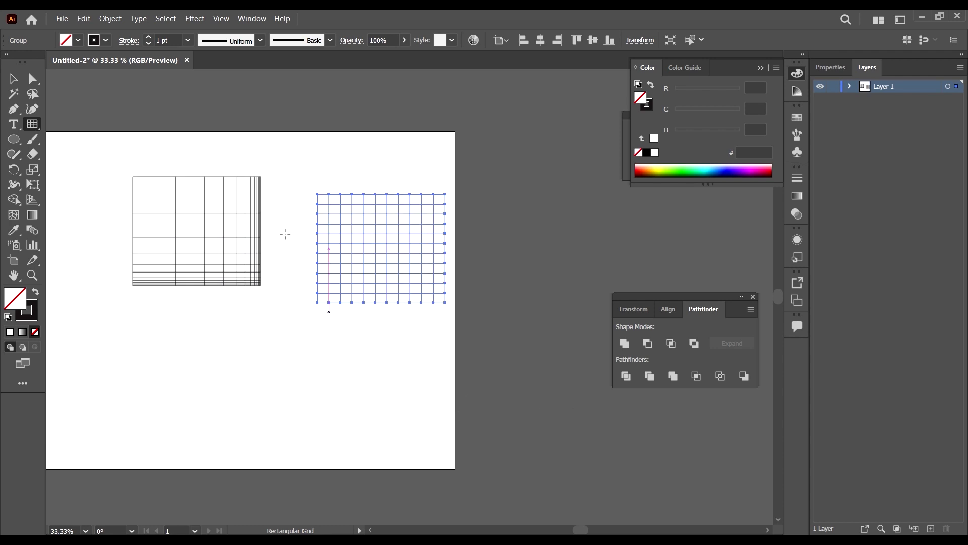
click(13, 79)
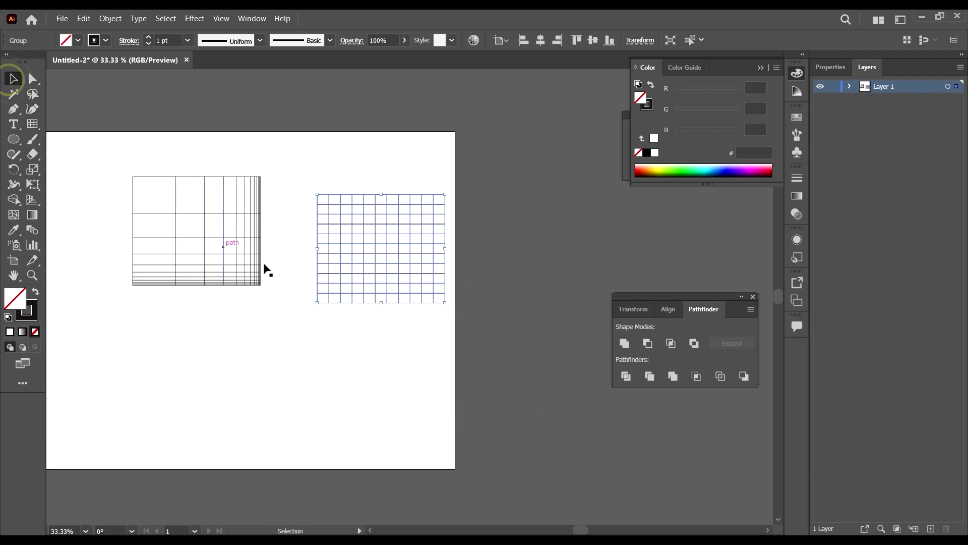
scroll(412, 241, up, 3)
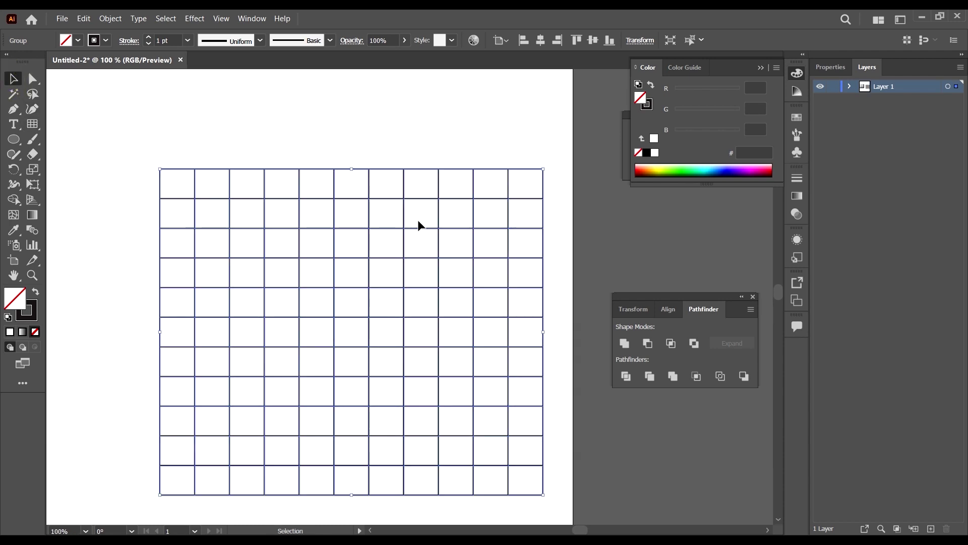
Enlarge the evenly spaced grid proportionally and shift it back towards the artboard.
scroll(495, 328, down, 4)
drag(484, 338, 355, 172)
drag(449, 290, 523, 353)
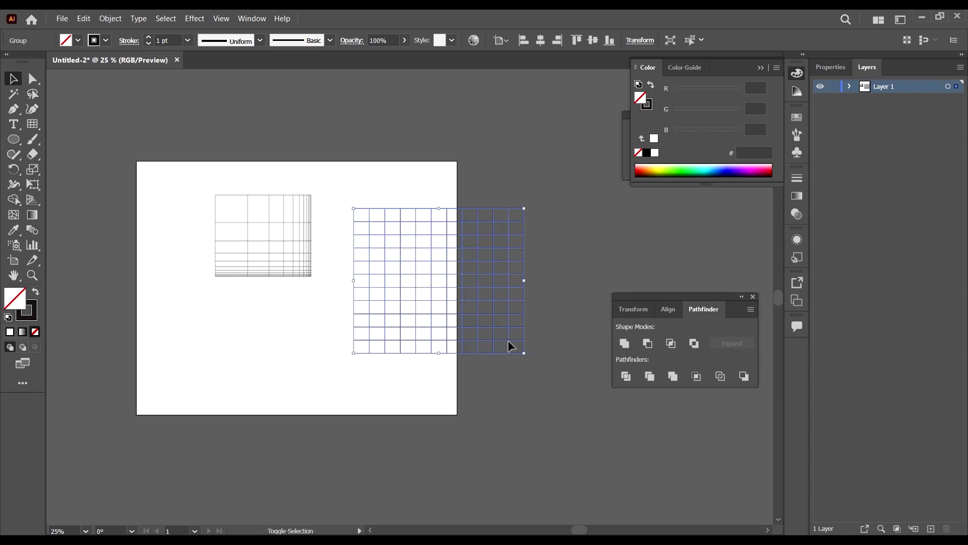
drag(489, 298, 442, 318)
Move the skewed grid off the artboard, beyond its right edge.
click(249, 261)
key(ctrl+a)
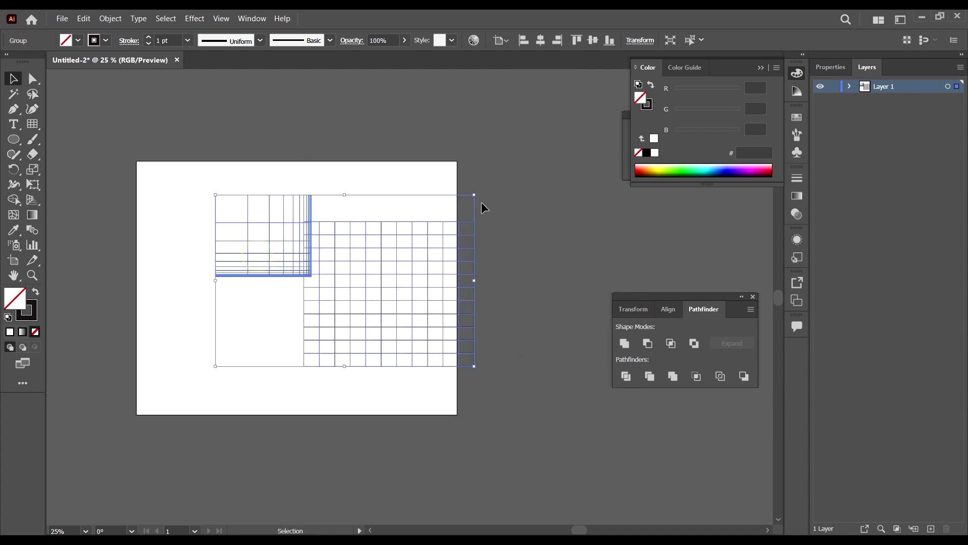
click(433, 188)
drag(311, 200, 572, 207)
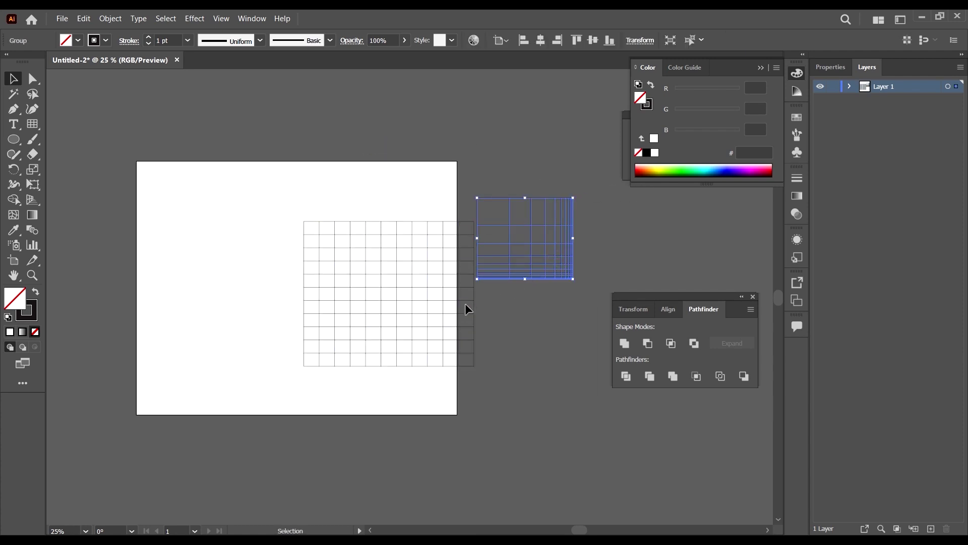
Move the evenly spaced grid to the middle of the artboard and centre it there.
drag(465, 303, 359, 298)
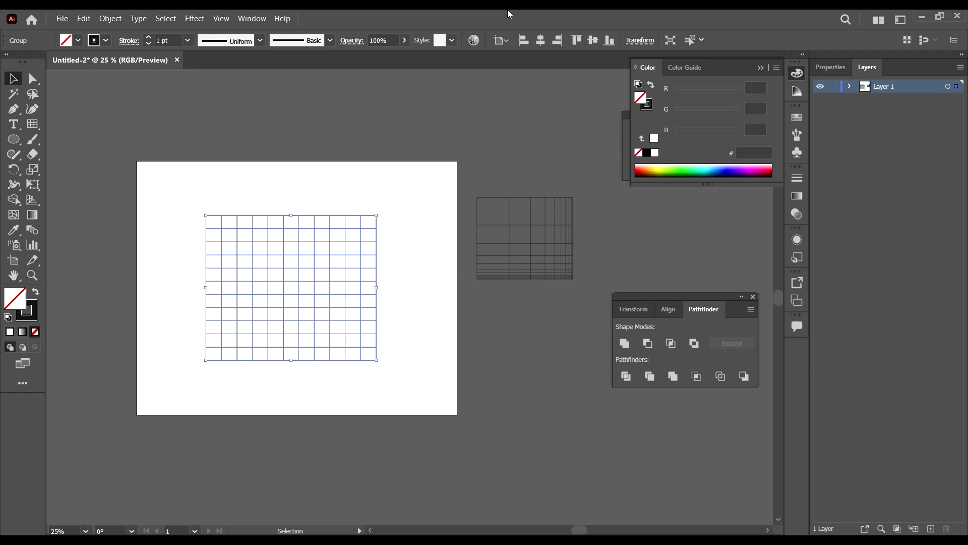
click(541, 45)
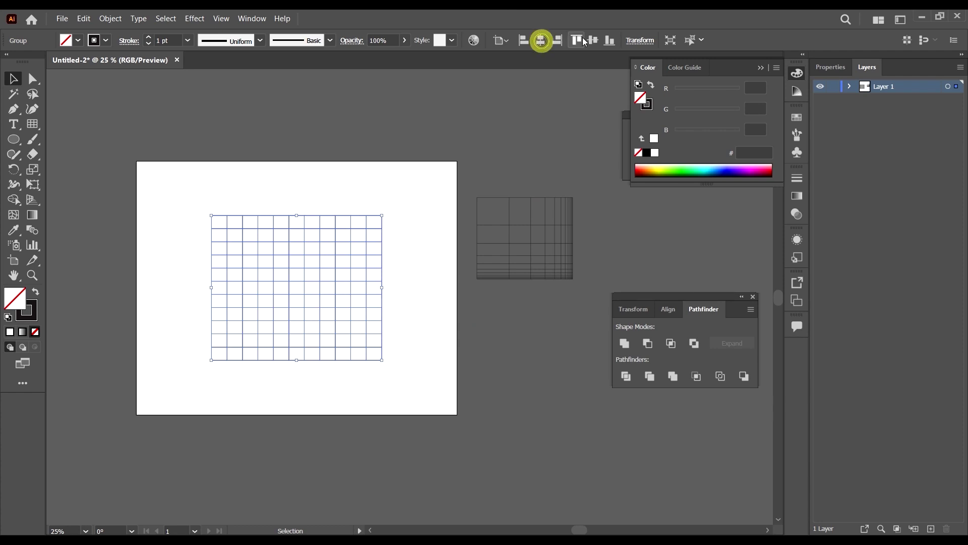
click(522, 258)
Delete the evenly spaced grid from the artboard.
scroll(509, 316, left, 2)
scroll(334, 275, up, 1)
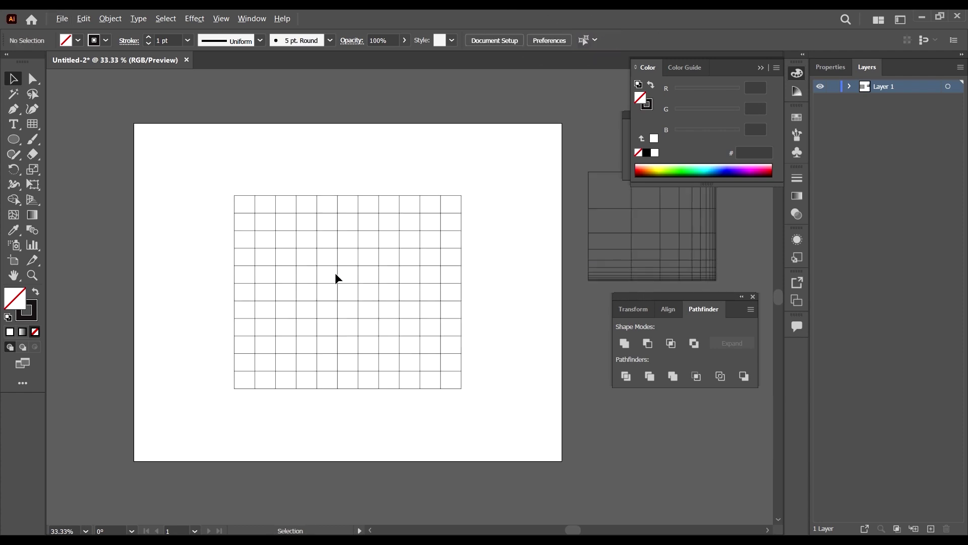
drag(493, 347, 190, 201)
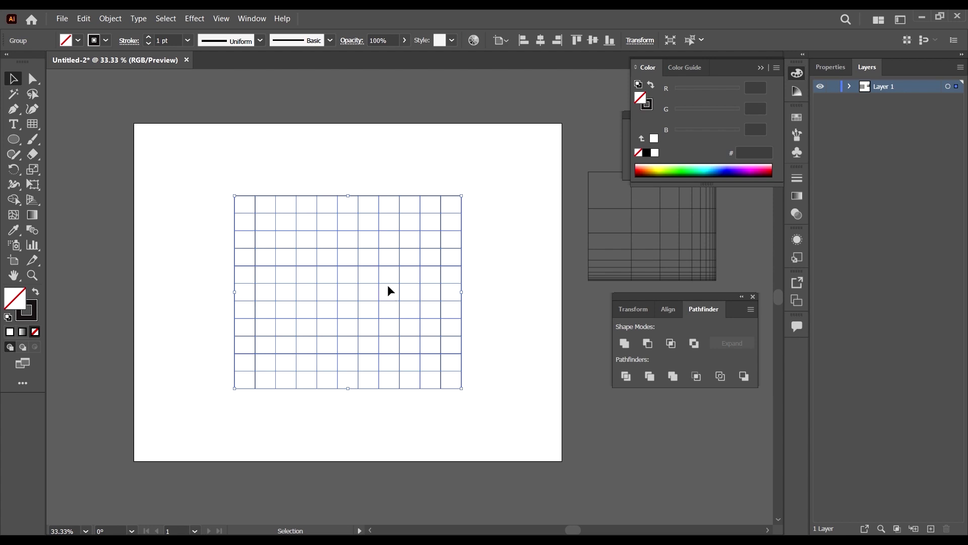
key(Delete)
Draw a vertical line spanning the artboard's full height with the Line Segment tool, near its left side.
click(32, 136)
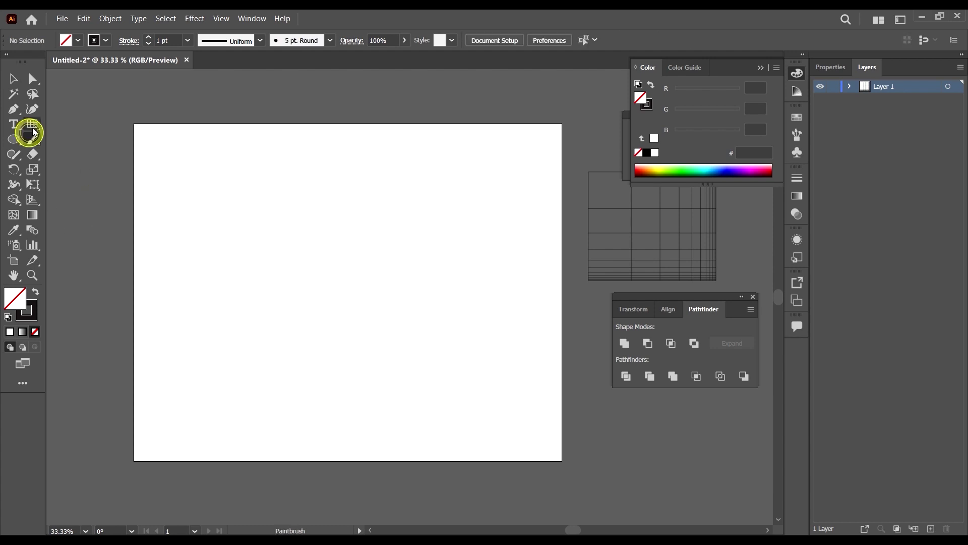
click(32, 127)
click(32, 128)
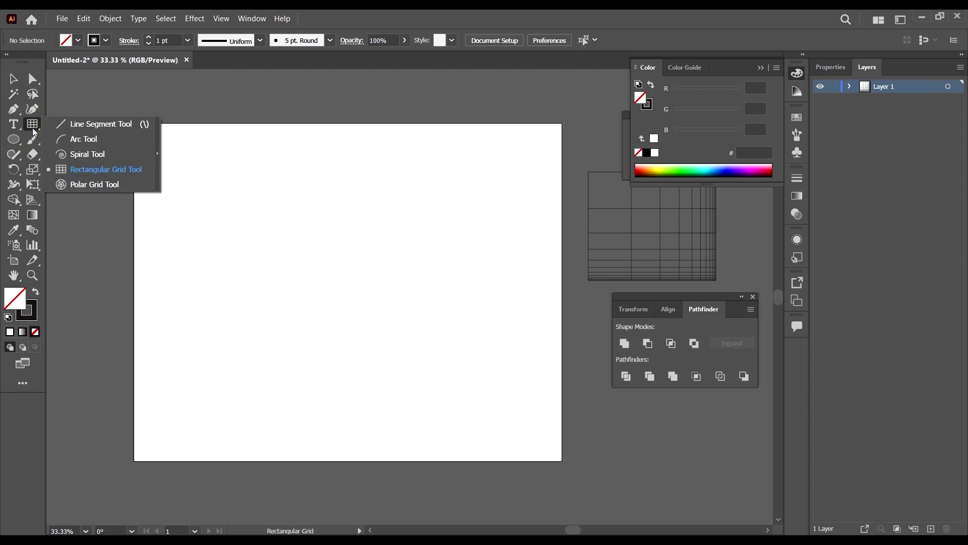
click(96, 124)
drag(199, 123, 202, 460)
Move the vertical line onto the artboard's left edge and place a copy of it on the right edge.
click(20, 81)
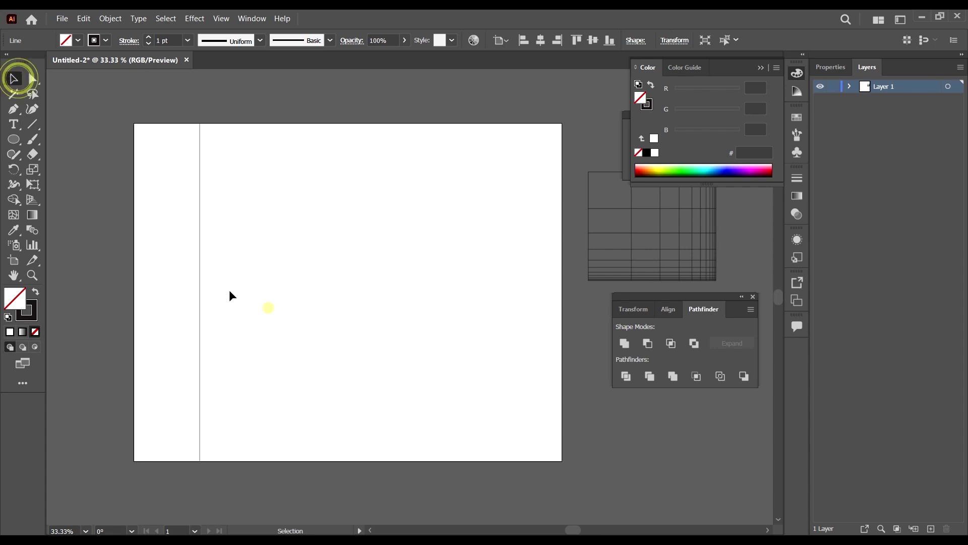
drag(200, 281, 137, 280)
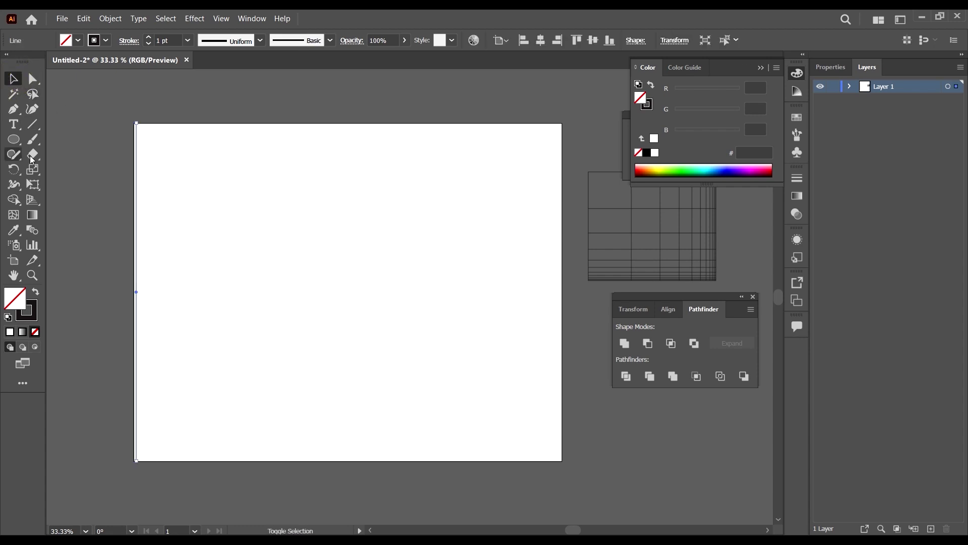
drag(134, 226, 562, 284)
Try blending the two vertical edge lines with the Blend Make command, and undo that blend.
drag(480, 357, 56, 295)
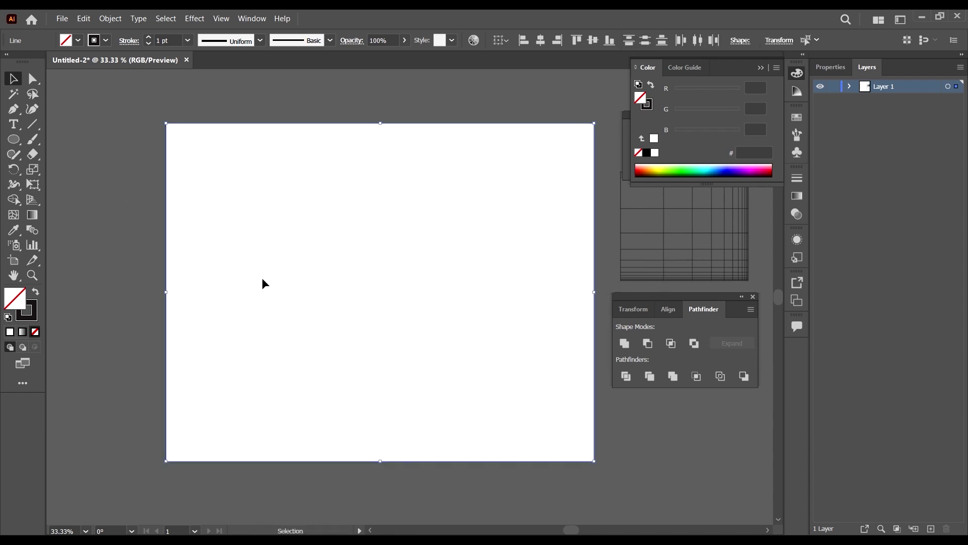
click(110, 19)
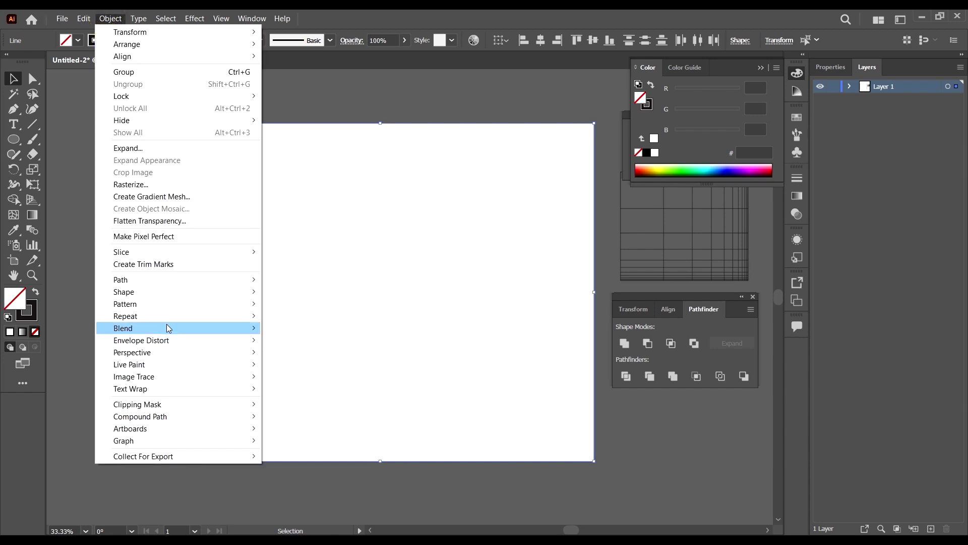
mouse_move(169, 328)
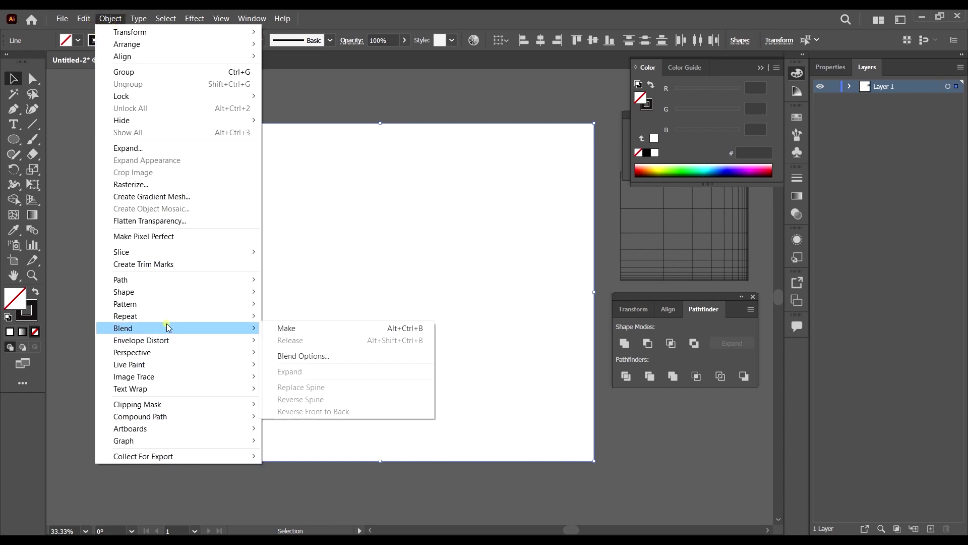
click(306, 328)
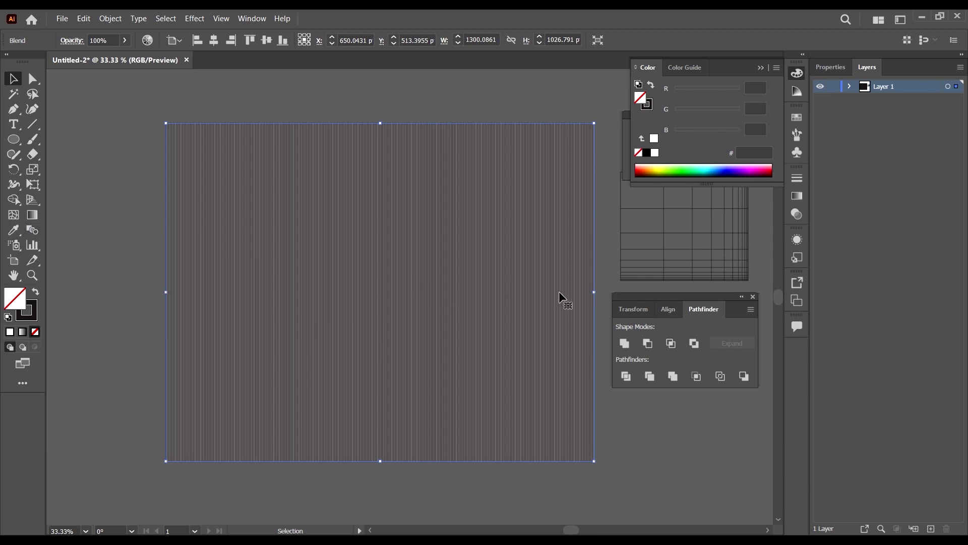
key(Delete)
click(386, 329)
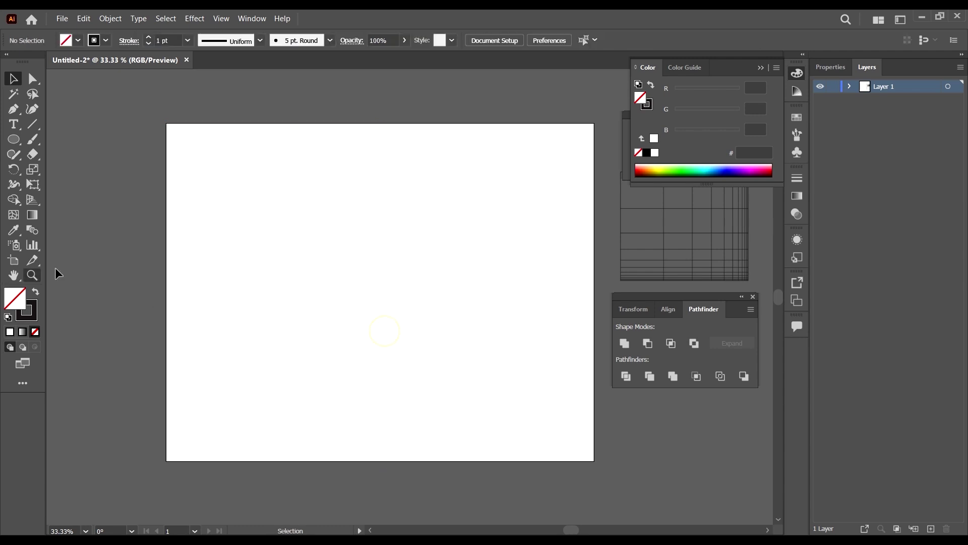
Blend the vertical line on the artboard's left edge with the one on its right edge using the Blend tool.
click(32, 231)
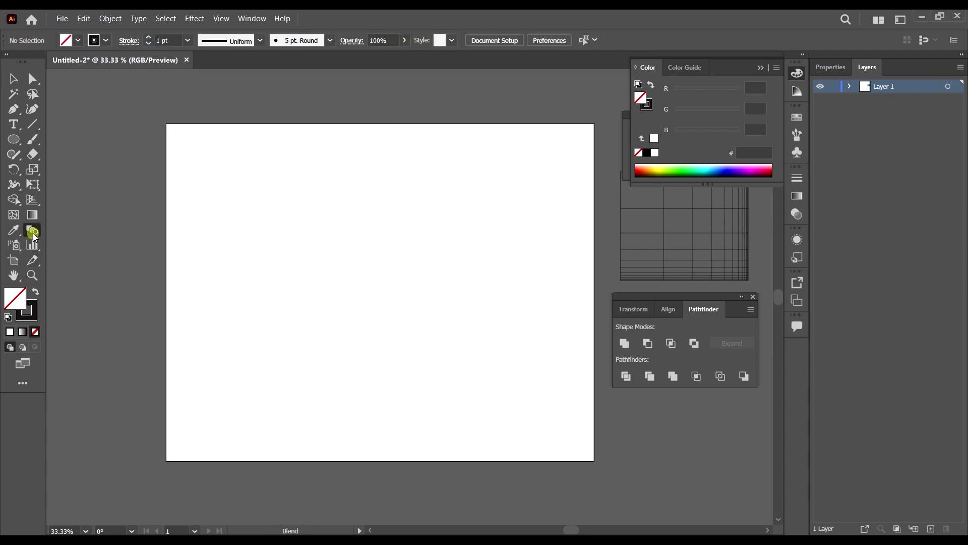
click(166, 250)
click(595, 267)
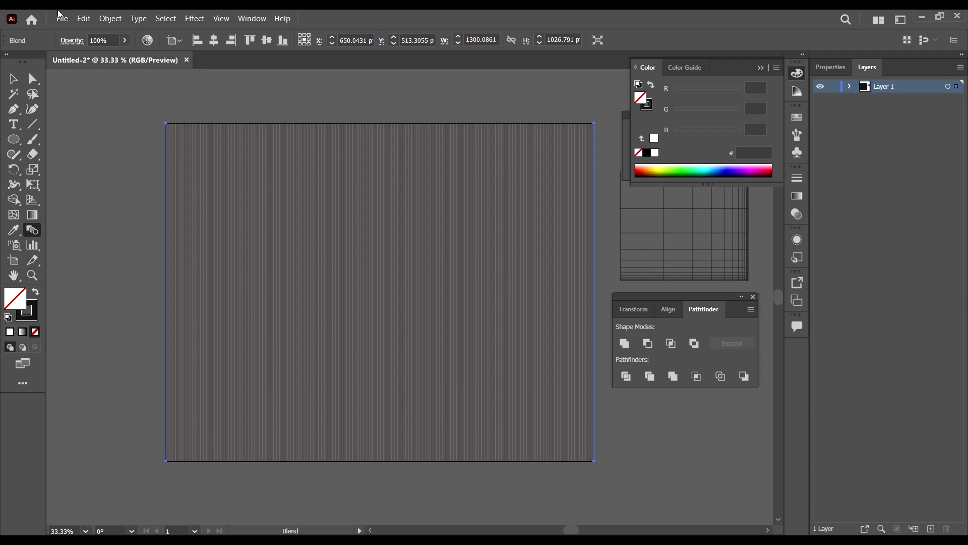
Examine the spacing of the blended lines up close near the artboard's upper-right corner.
click(110, 18)
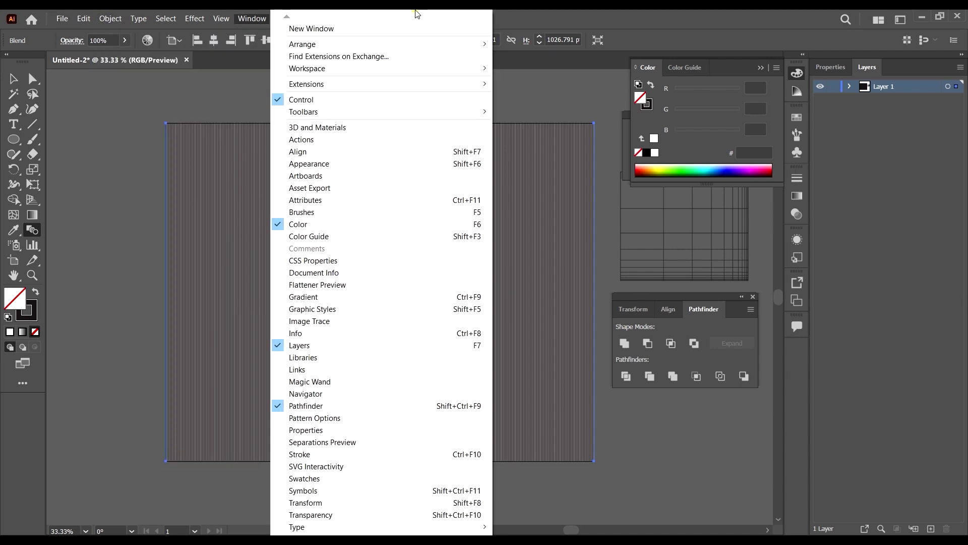
click(613, 14)
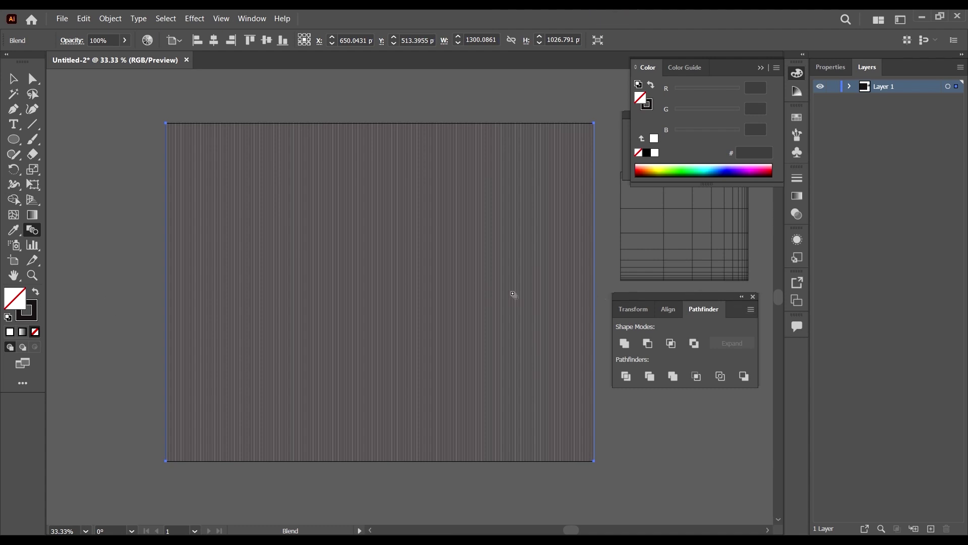
scroll(600, 156, up, 10)
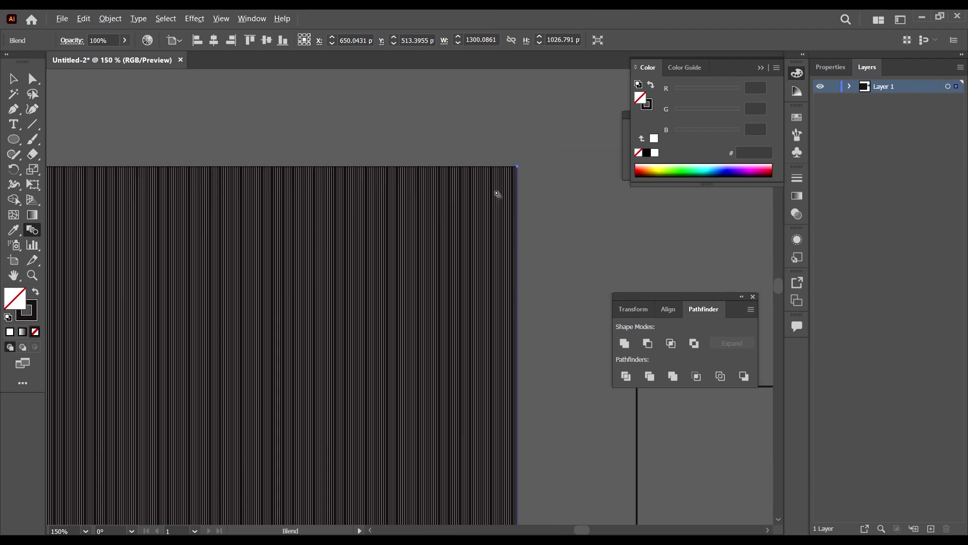
scroll(392, 234, down, 10)
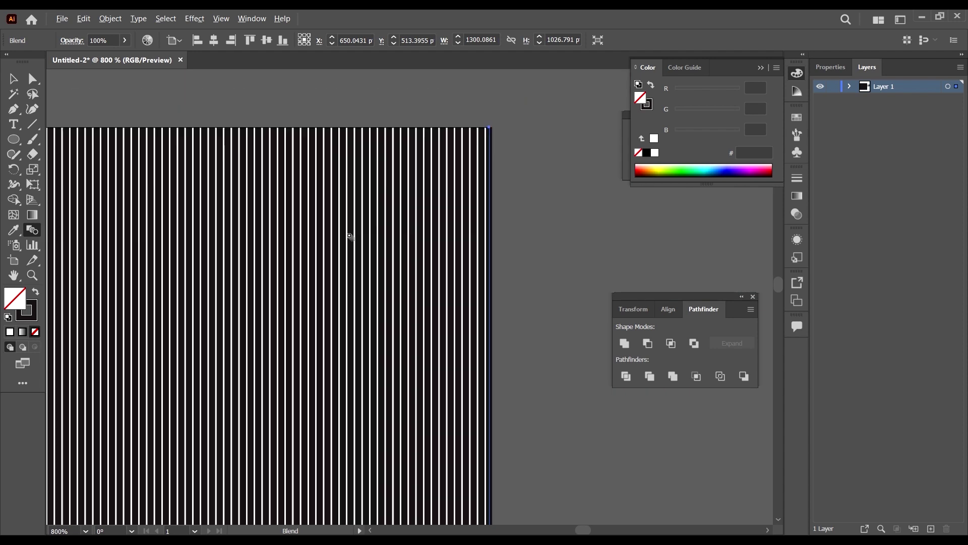
scroll(566, 220, down, 5)
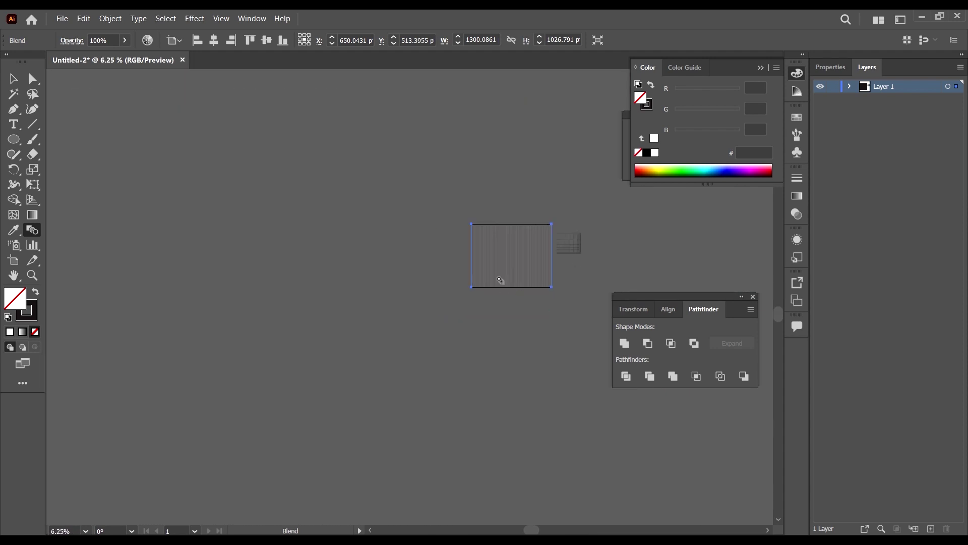
scroll(553, 228, up, 4)
scroll(254, 335, up, 1)
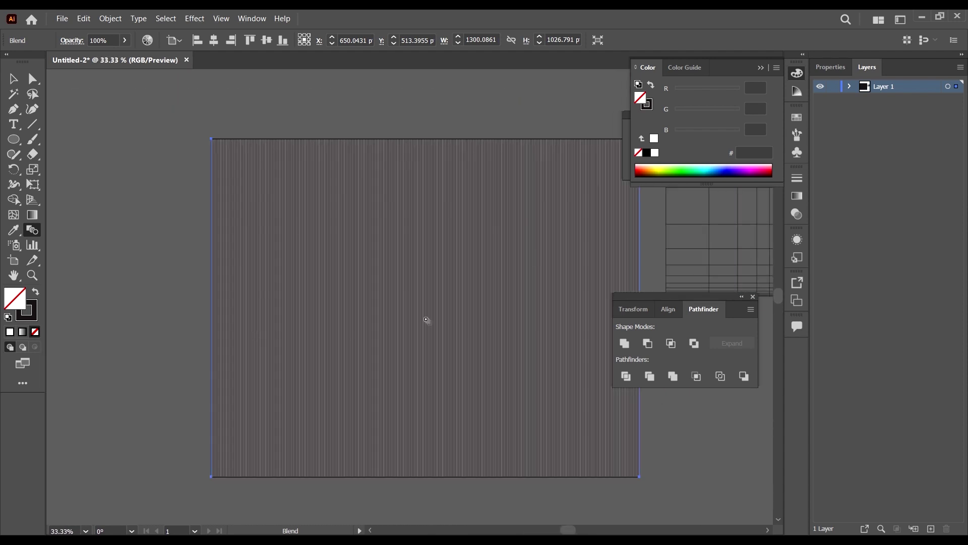
scroll(426, 320, right, 2)
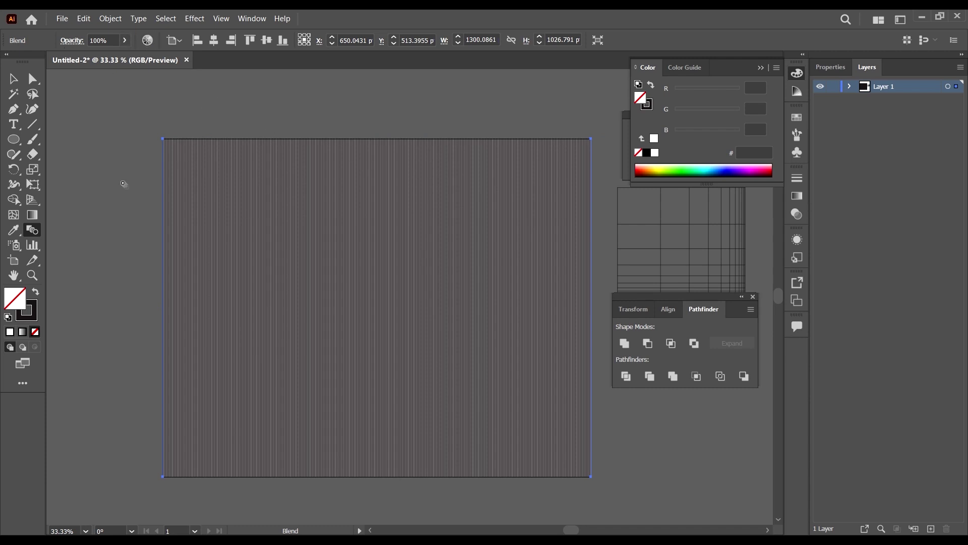
click(110, 18)
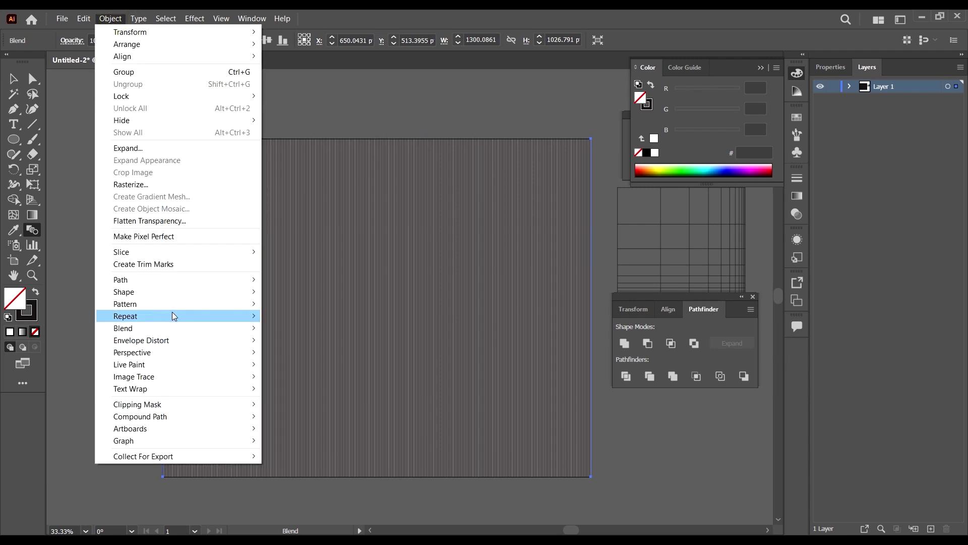
mouse_move(171, 327)
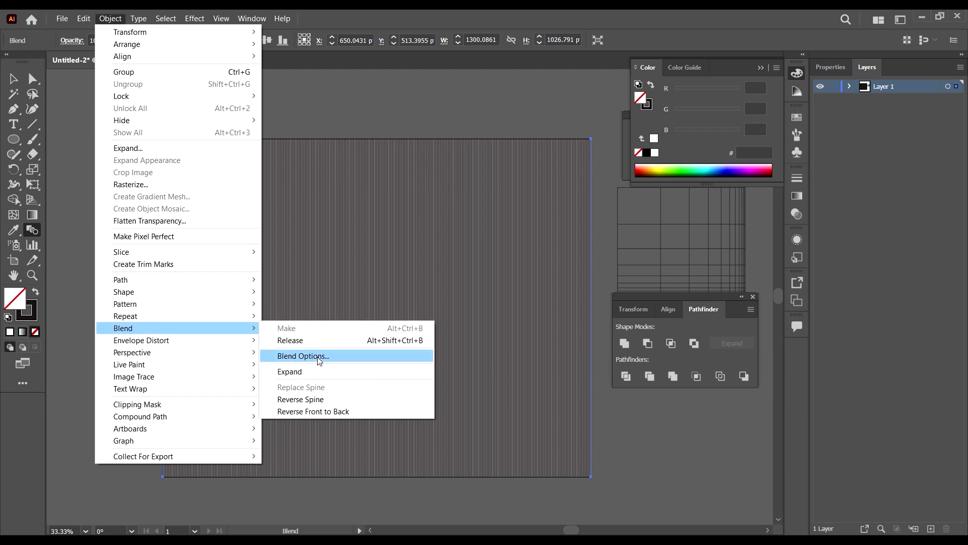
click(319, 357)
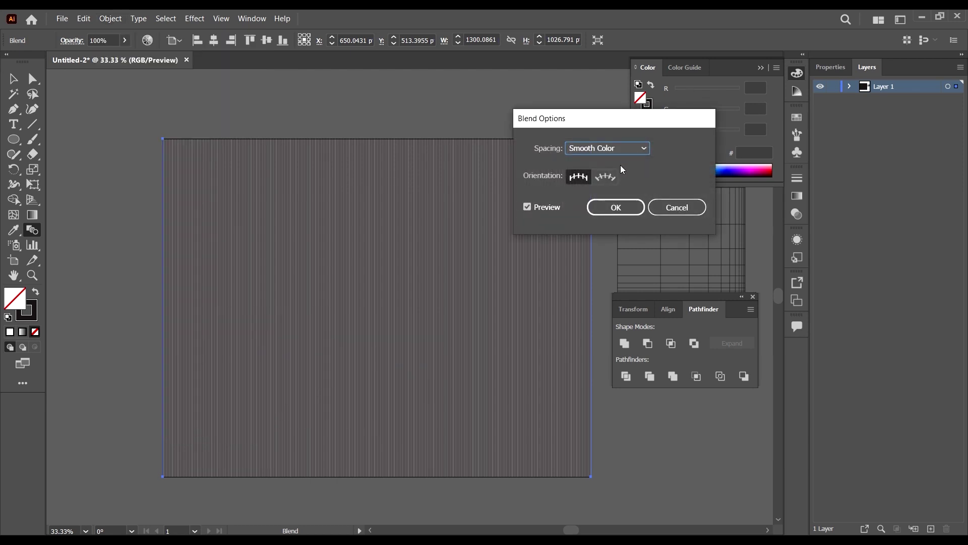
click(620, 151)
click(617, 176)
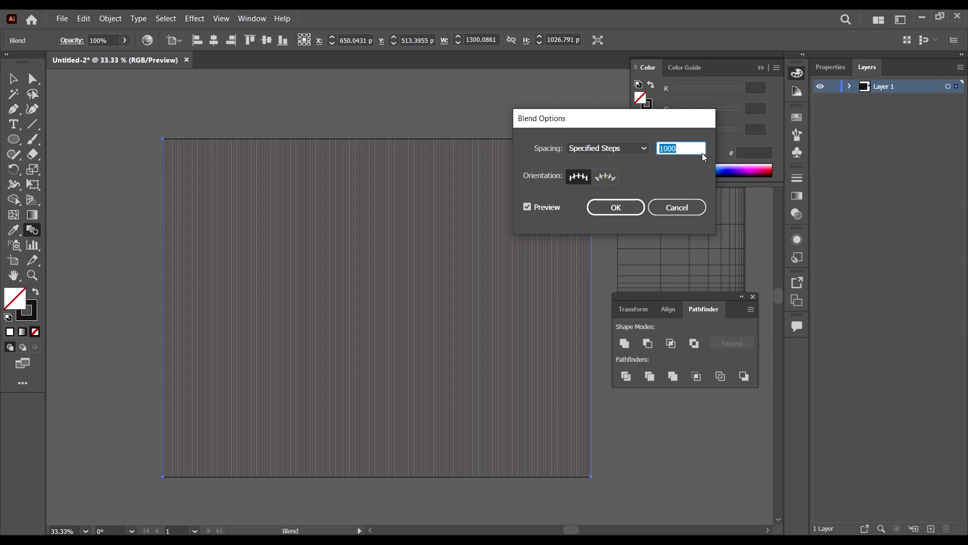
click(686, 209)
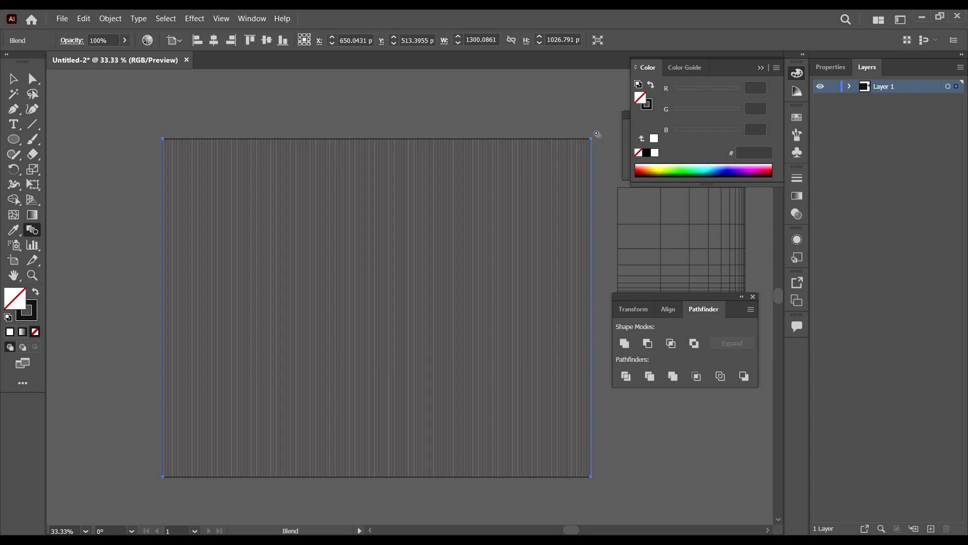
Set the blend's spacing to Specified Steps with 25 steps.
double_click(32, 236)
drag(613, 117, 554, 117)
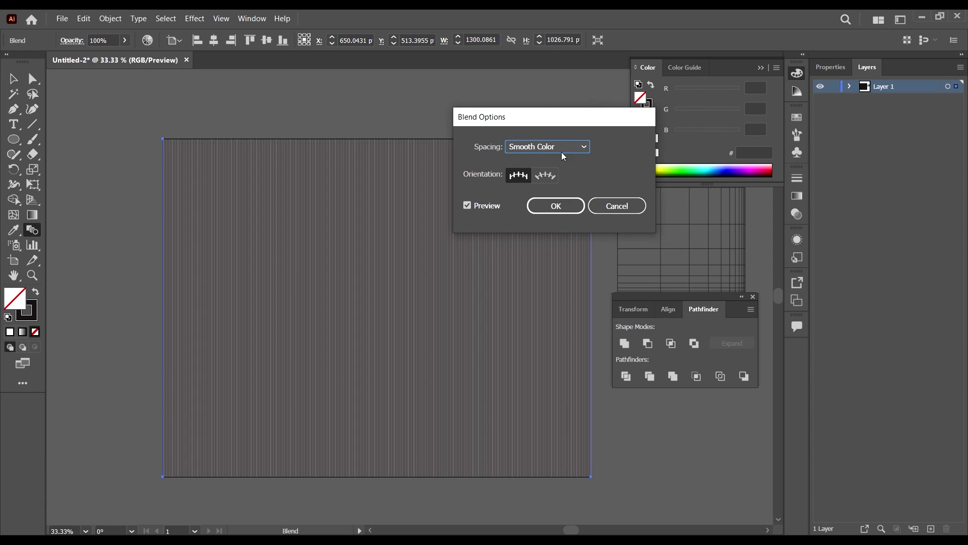
click(553, 146)
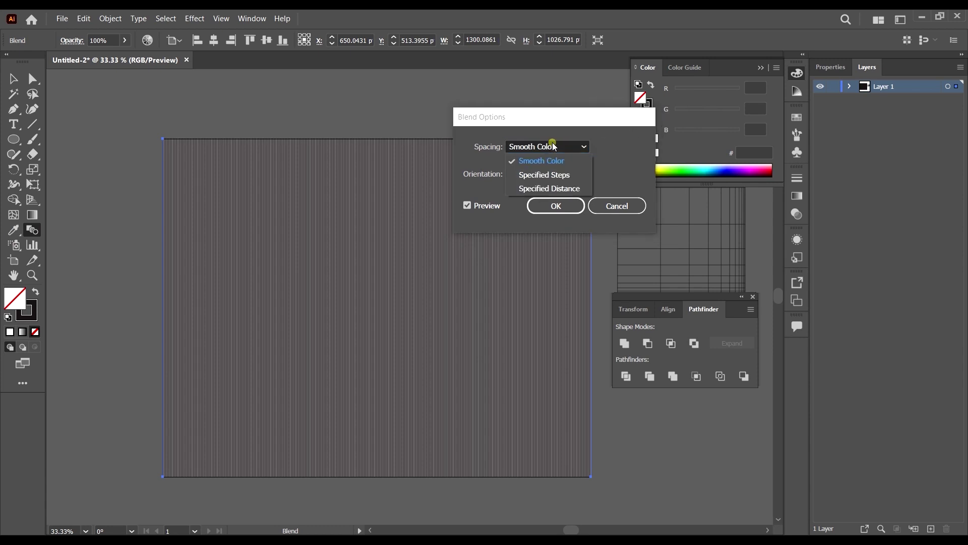
click(558, 177)
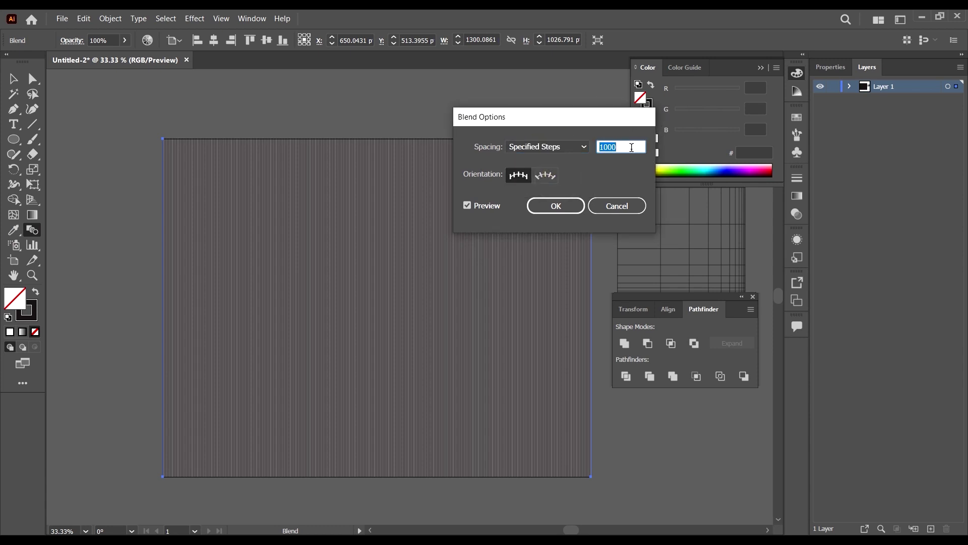
text(25)
click(563, 205)
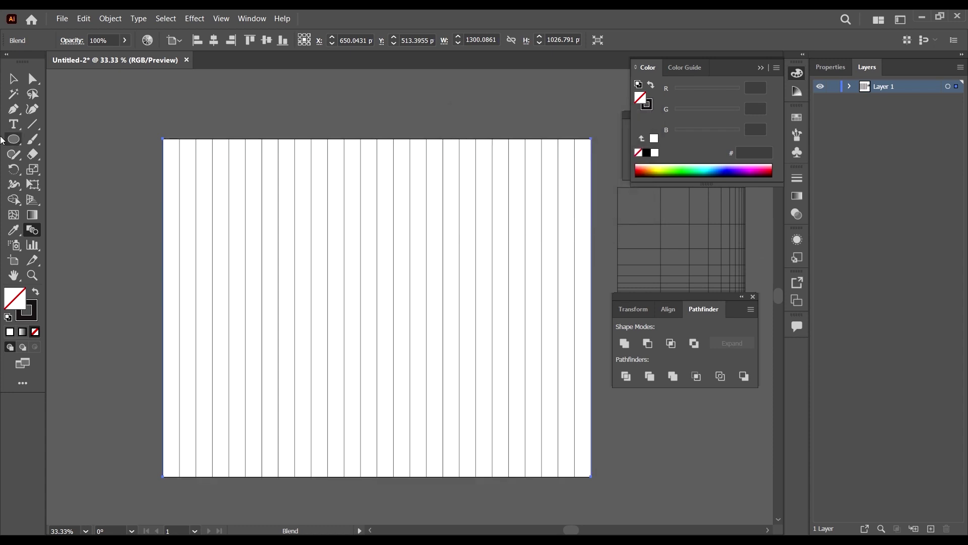
Move the unevenly spaced grid beside the artboard farther away from it and deselect it.
click(9, 80)
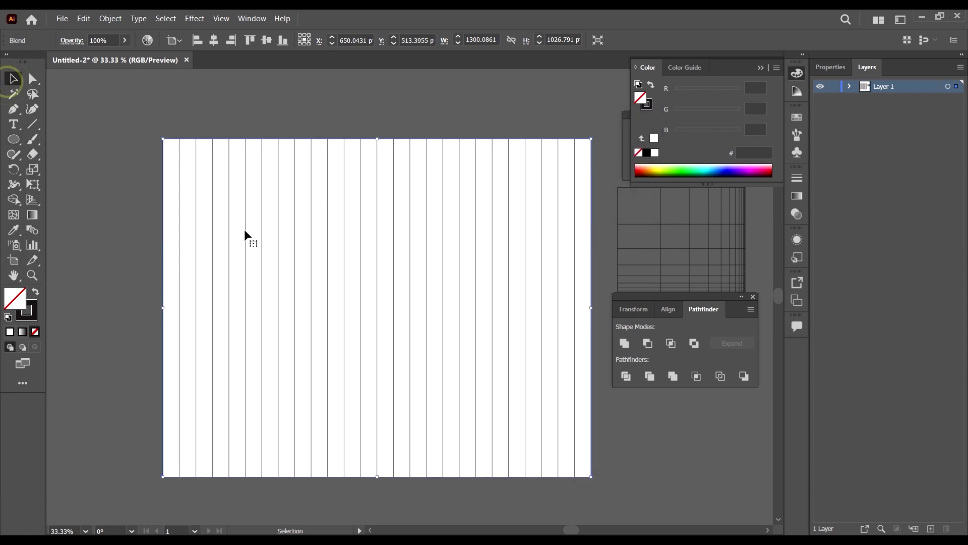
scroll(346, 249, down, 3)
scroll(371, 245, up, 3)
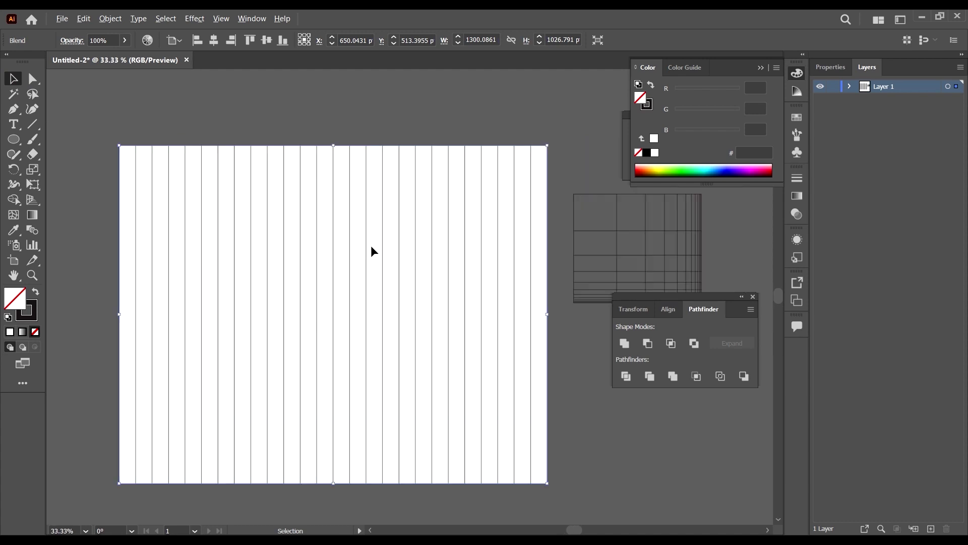
scroll(368, 270, down, 2)
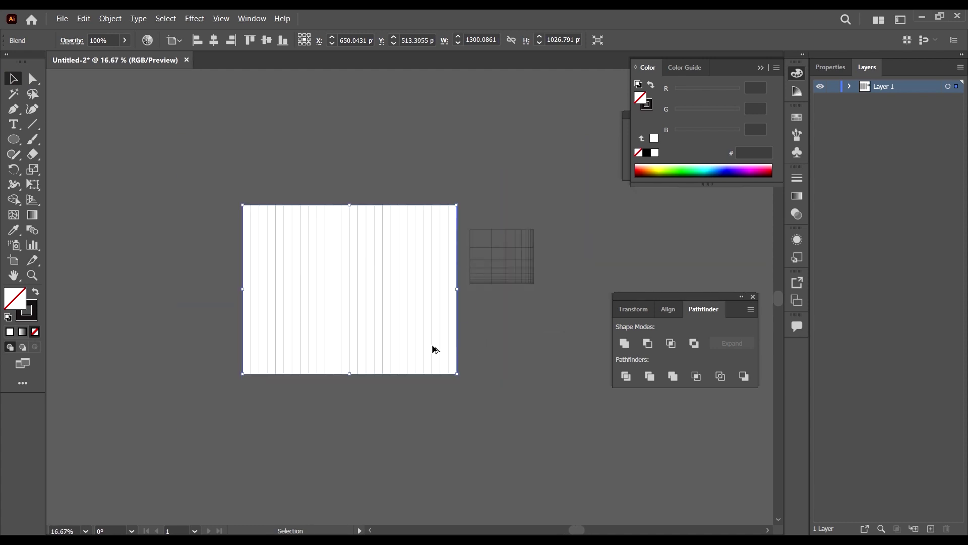
key(a)
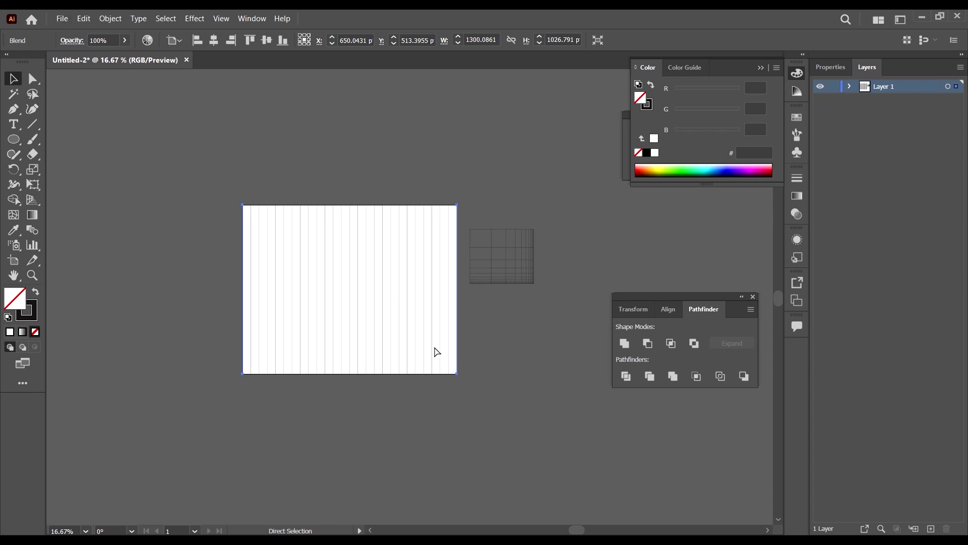
key(v)
drag(504, 276, 569, 252)
click(440, 312)
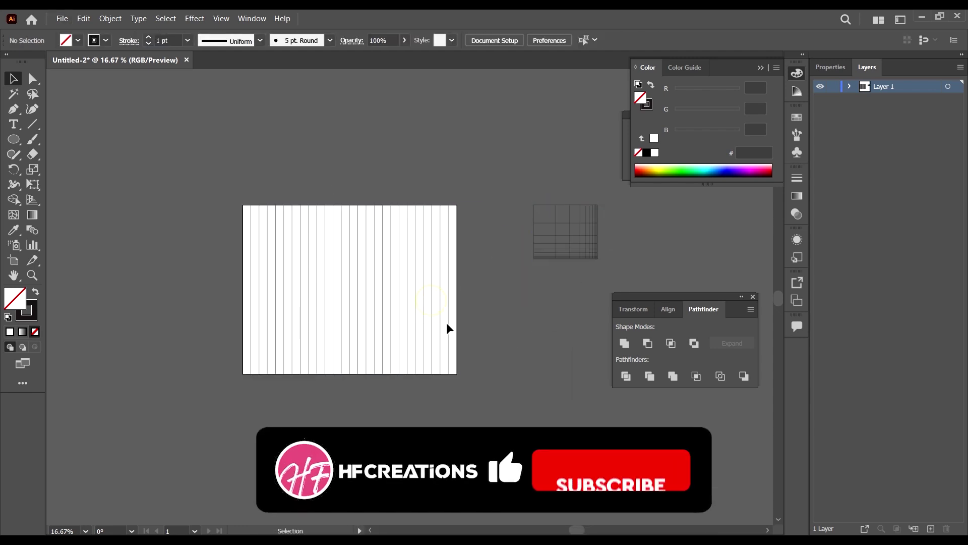
Duplicate the vertical-line blend and rotate the copy 90° so its lines run horizontally across the original.
click(448, 323)
drag(460, 375, 433, 174)
click(382, 249)
key(ctrl+=)
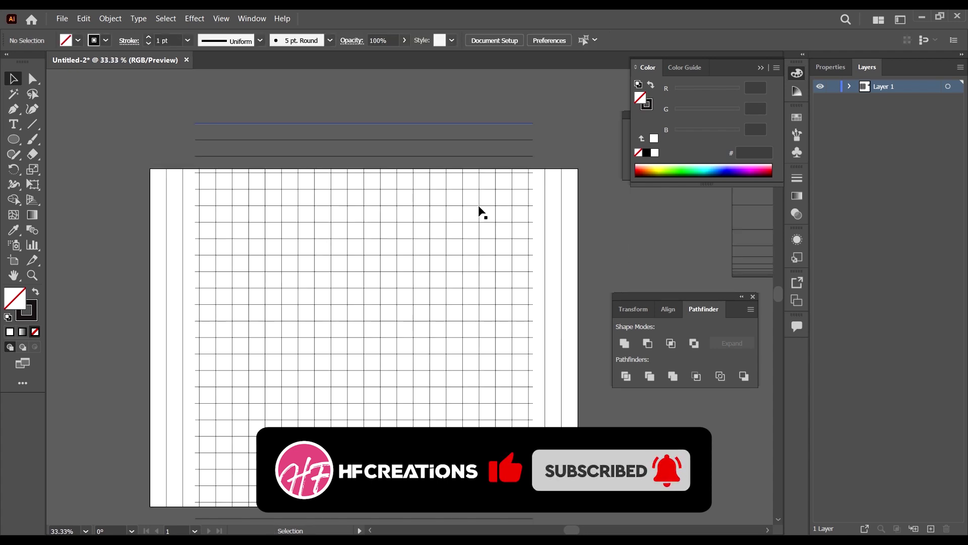
Expand the horizontal-line blend into separate lines and deselect it.
scroll(507, 168, down, 1)
scroll(535, 375, right, 1)
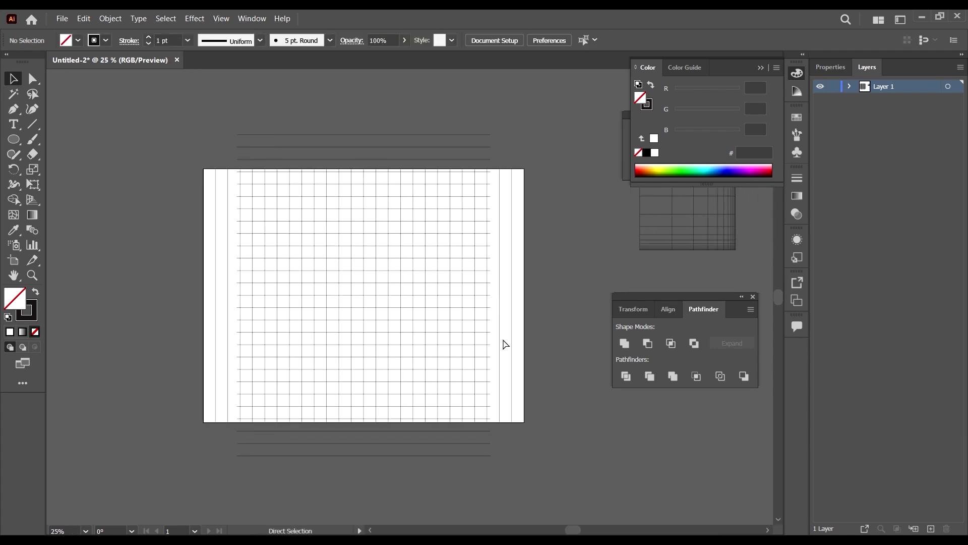
click(474, 159)
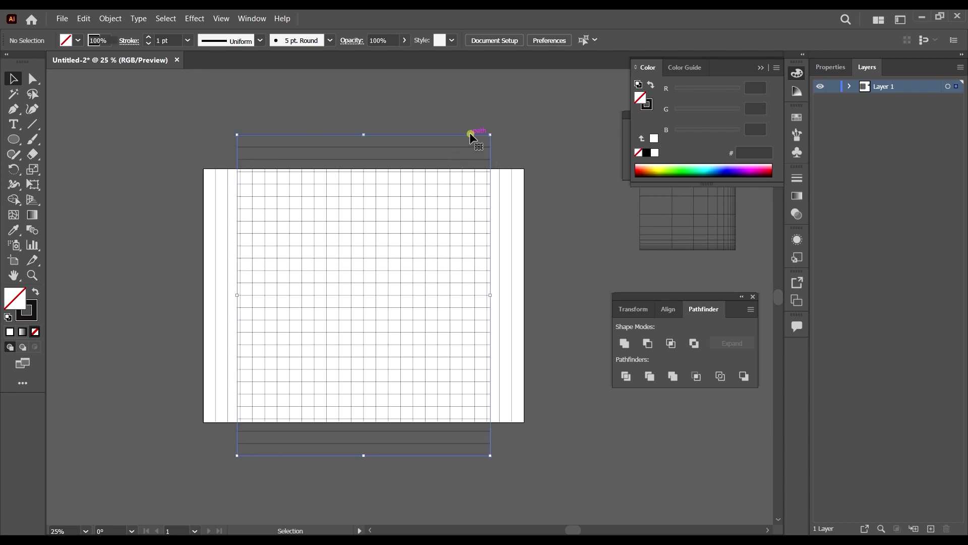
click(113, 24)
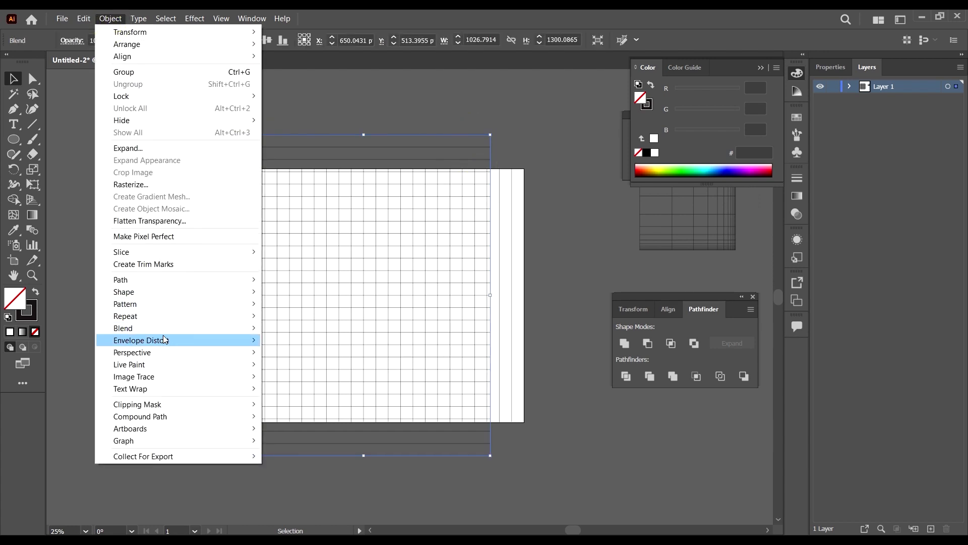
mouse_move(188, 331)
click(309, 371)
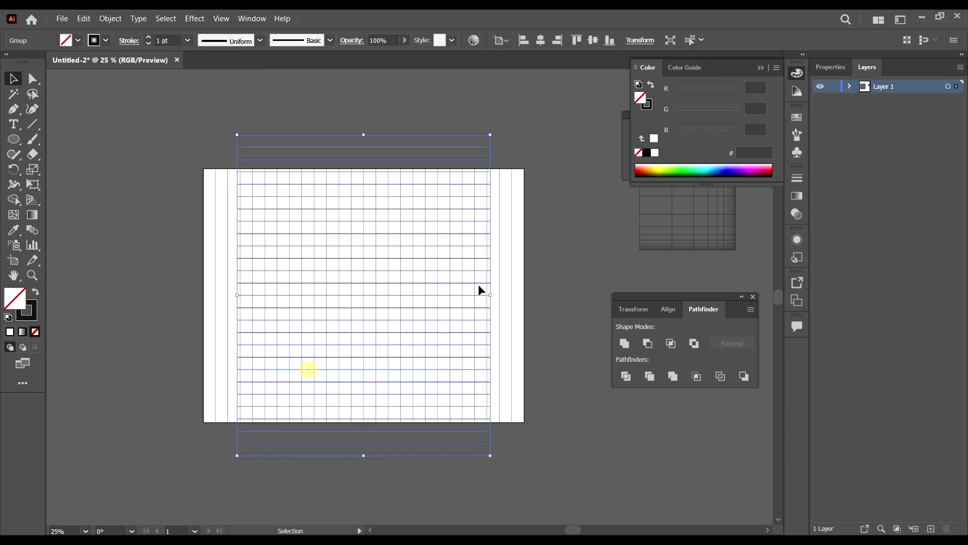
click(510, 215)
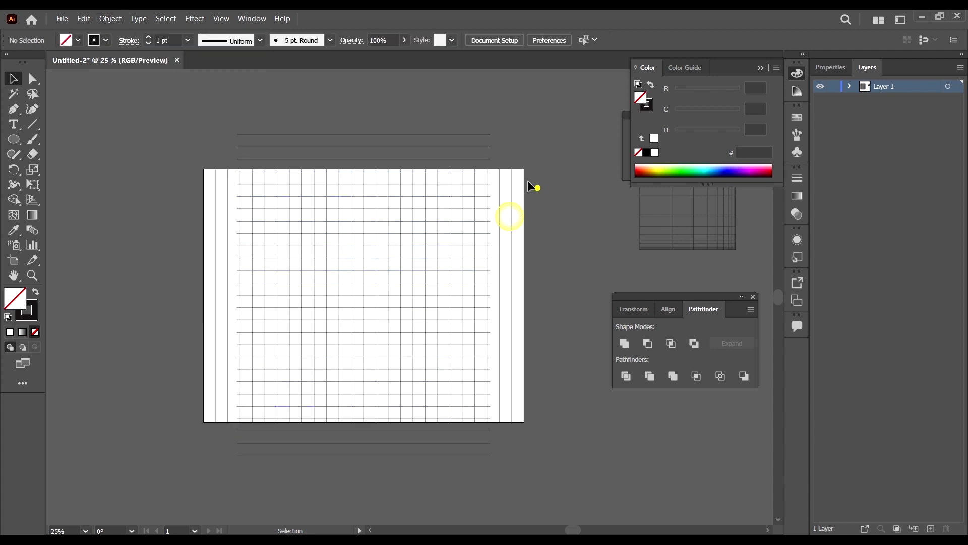
Expand the vertical-line blend into separate lines and deselect it.
drag(536, 186, 502, 164)
click(110, 19)
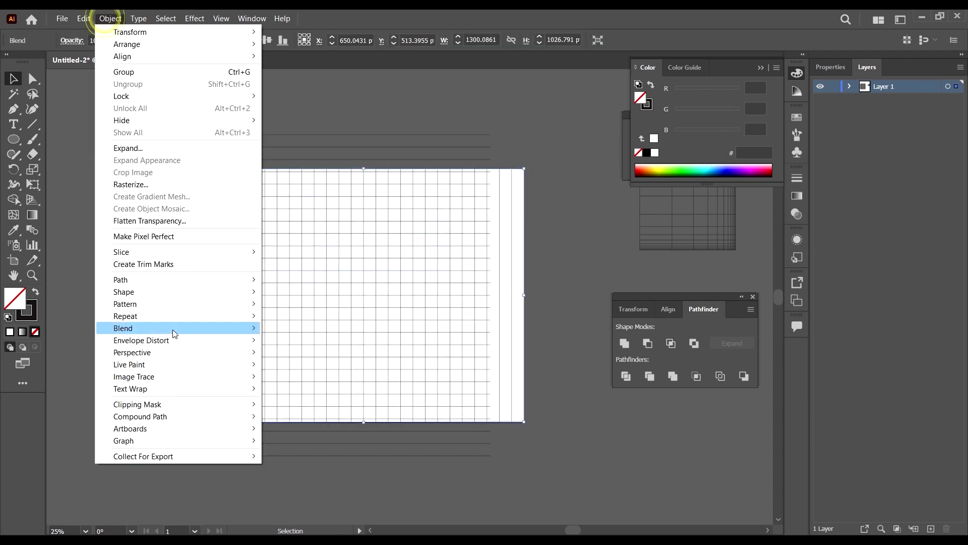
click(168, 328)
click(320, 376)
click(575, 452)
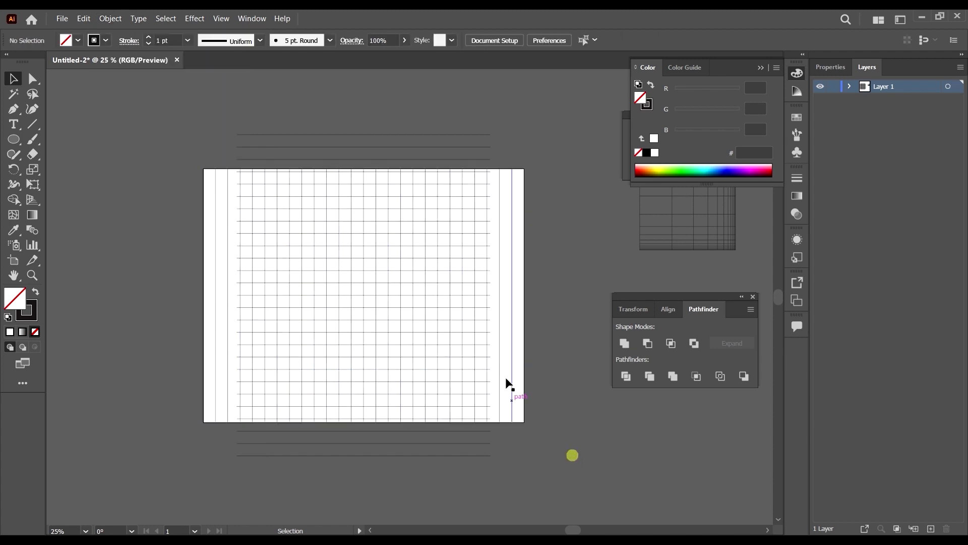
Try moving the expanded vertical-line group away from the horizontal lines, undo the move and deselect it.
scroll(386, 263, up, 5)
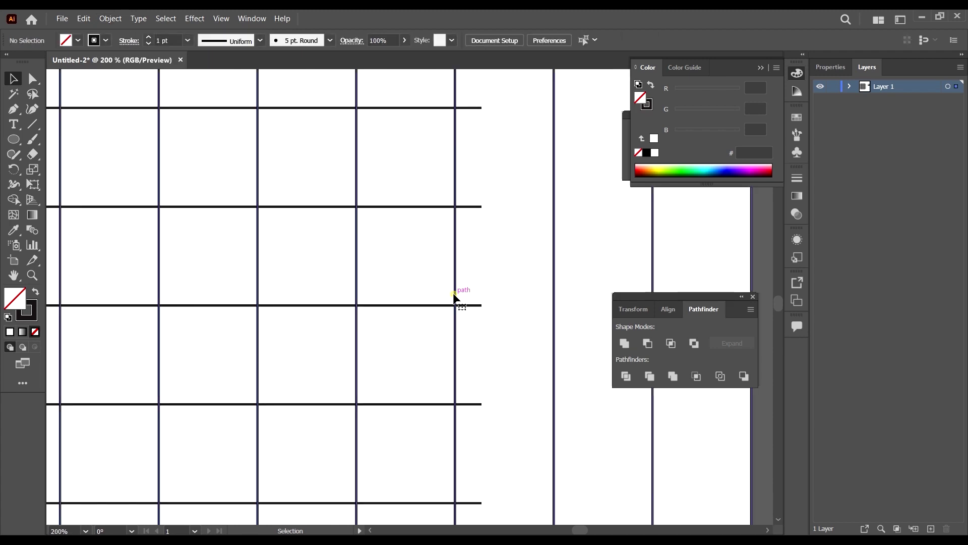
click(458, 288)
scroll(453, 291, down, 4)
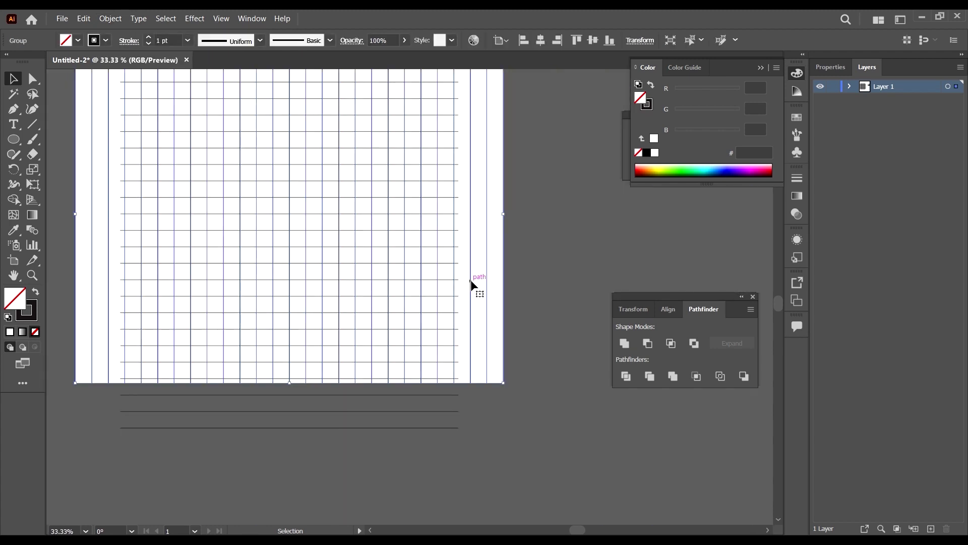
drag(474, 281, 561, 416)
key(a)
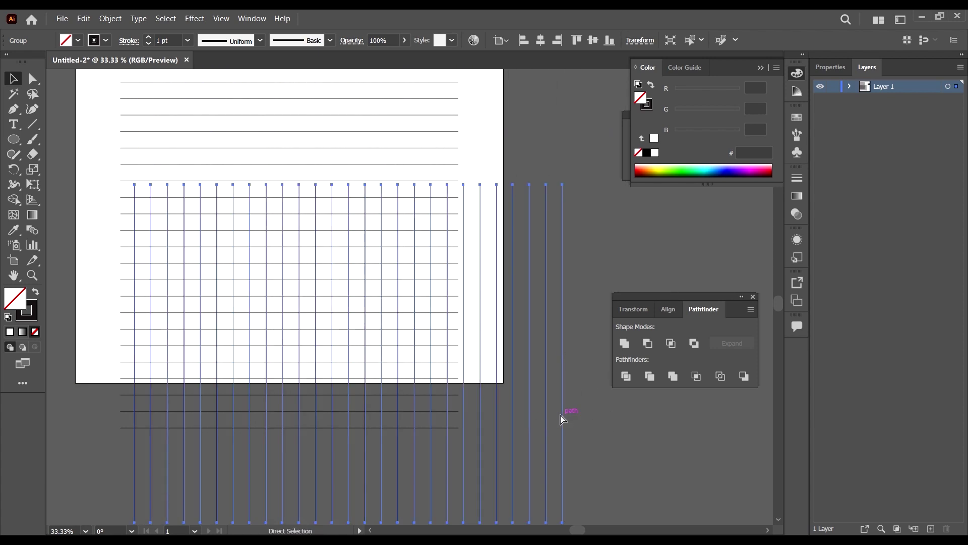
key(ctrl+z)
key(v)
click(523, 346)
Lock Layer 1, which holds the grid, and add a new layer above it.
scroll(526, 398, up, 3)
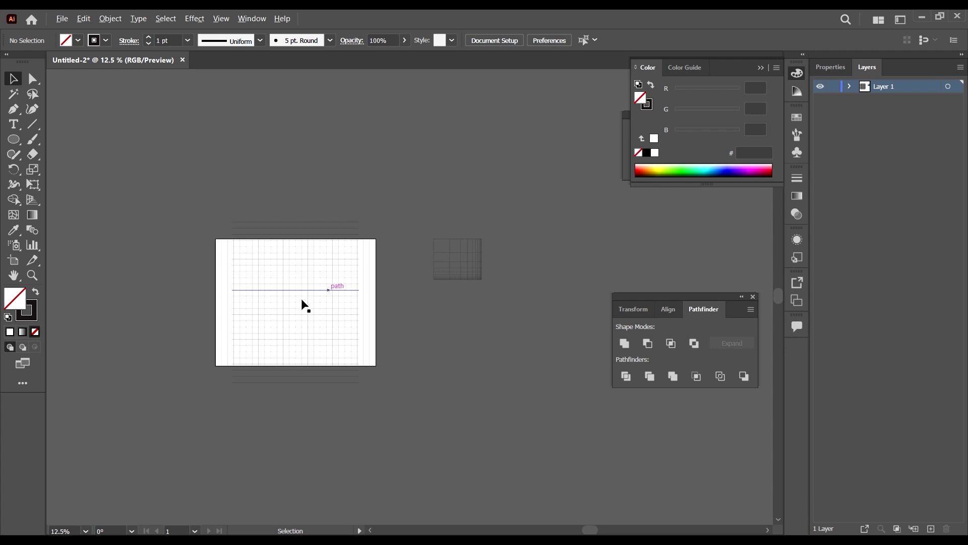
scroll(391, 335, up, 3)
scroll(242, 273, up, 3)
scroll(195, 195, up, 3)
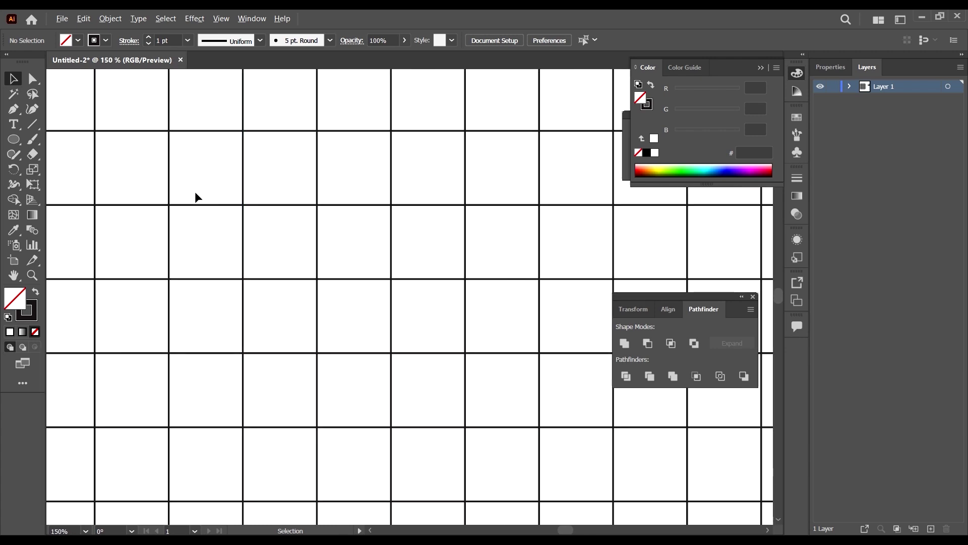
scroll(273, 268, down, 6)
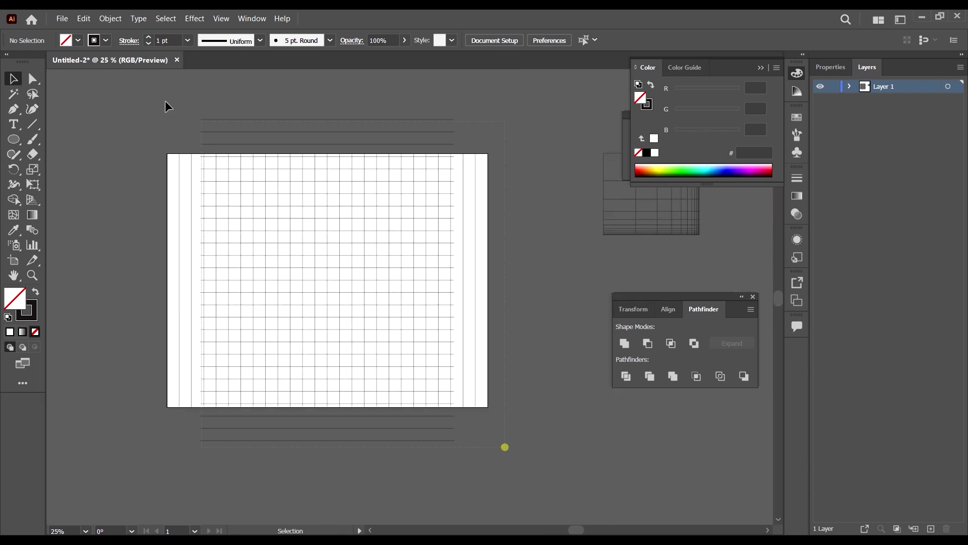
key(ctrl+a)
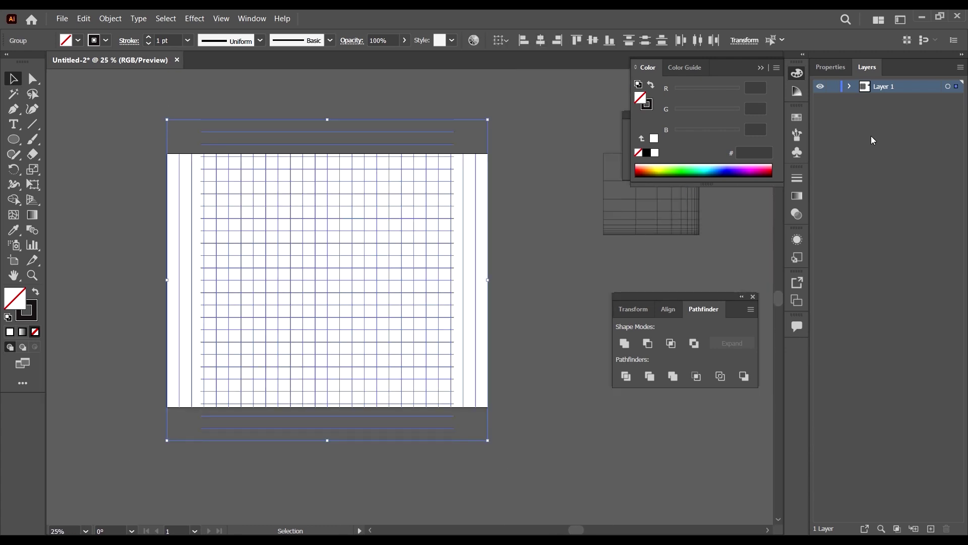
click(832, 87)
click(536, 224)
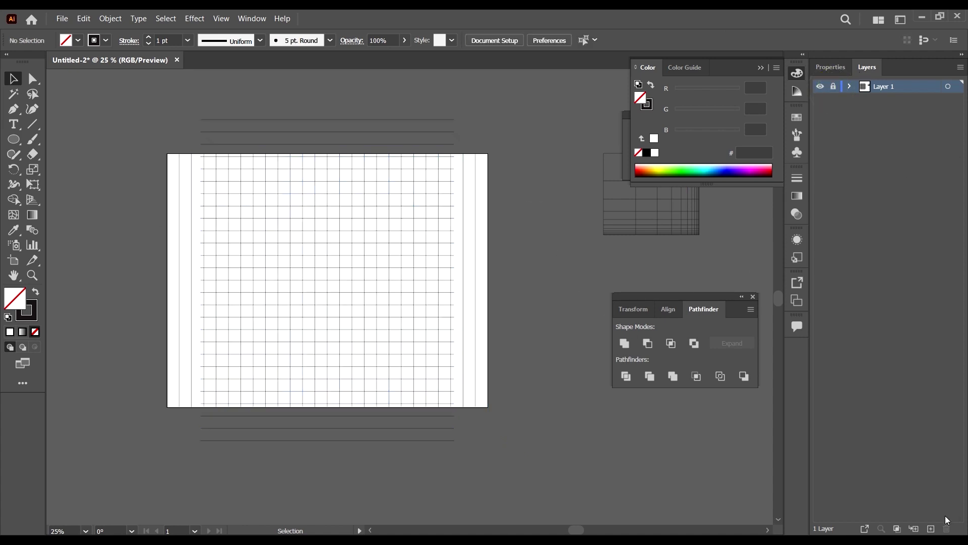
click(932, 528)
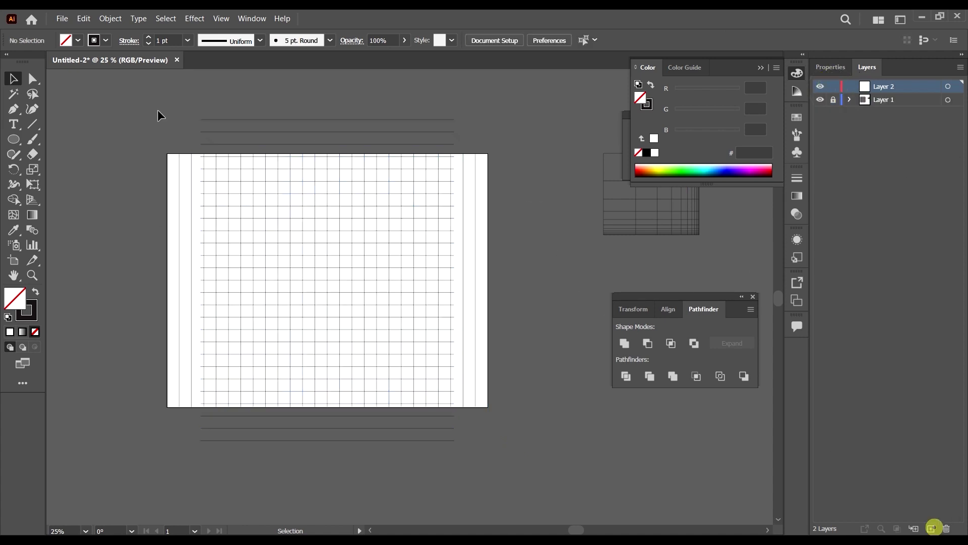
Draw a square two by two grid cells in size near the grid's upper-left area with the Rectangle tool.
click(12, 108)
scroll(208, 251, up, 3)
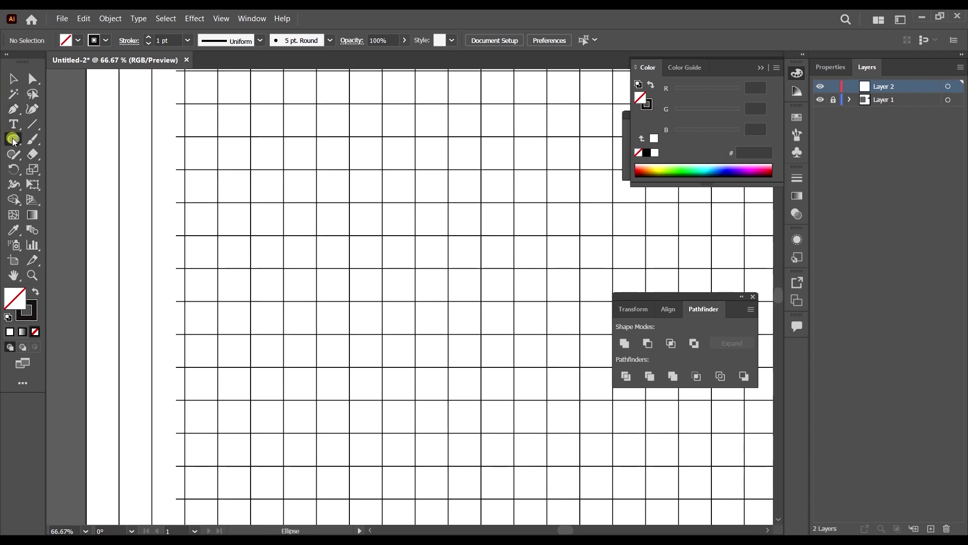
drag(14, 139, 69, 139)
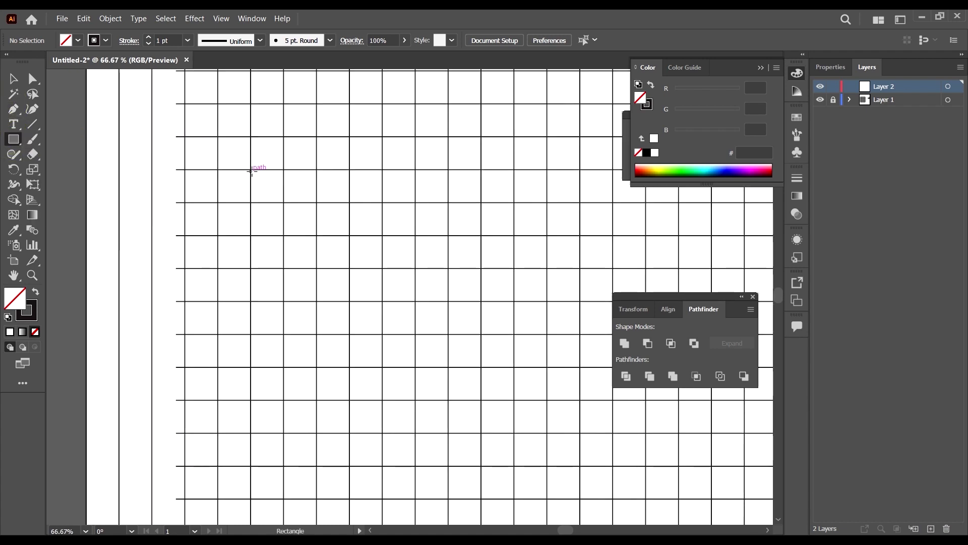
mouse_move(251, 170)
mouse_down()
mouse_move(298, 240)
mouse_move(317, 235)
mouse_up()
Set the square's stroke weight to 7 pt.
click(105, 40)
key(Escape)
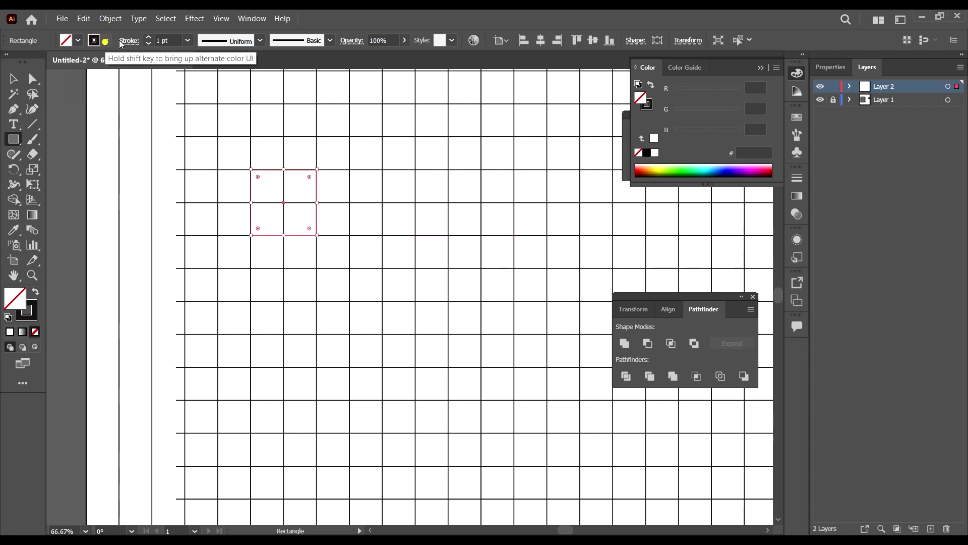
click(165, 40)
text(6)
key(Return)
key(Up)
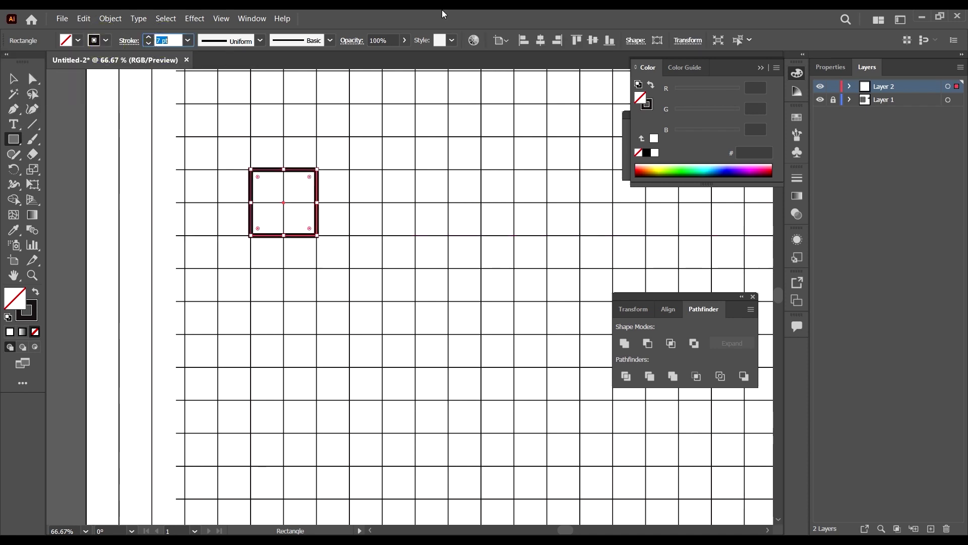
Enlarge the square from its lower-right corner to span three by three grid cells.
click(14, 79)
scroll(301, 156, up, 3)
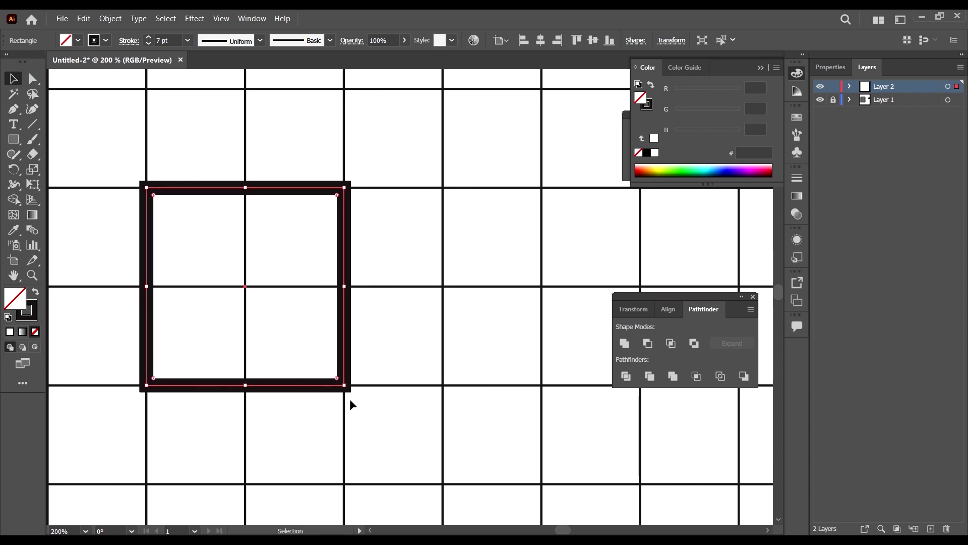
drag(344, 385, 445, 485)
scroll(425, 377, down, 5)
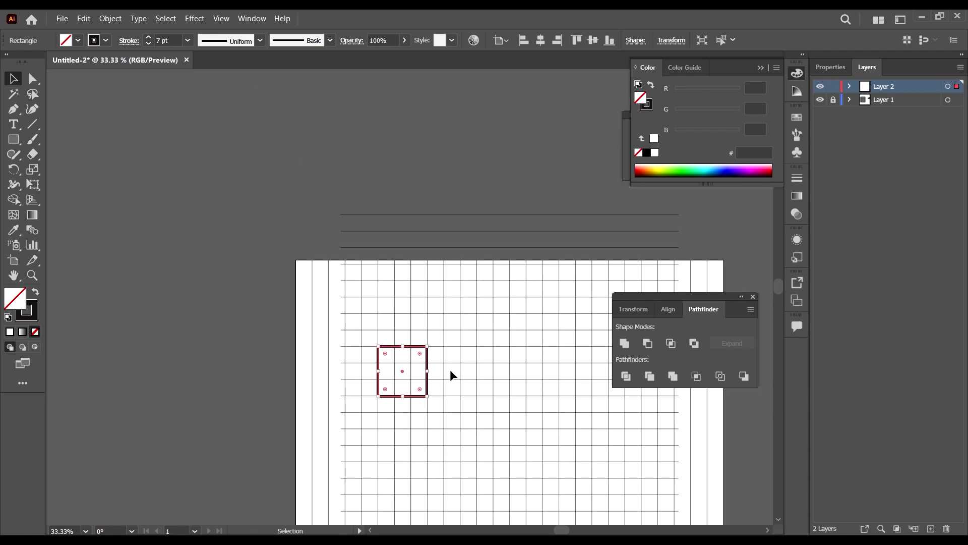
Duplicate the square to its right, leaving a gap of one grid cell.
scroll(450, 369, up, 2)
drag(471, 388, 289, 302)
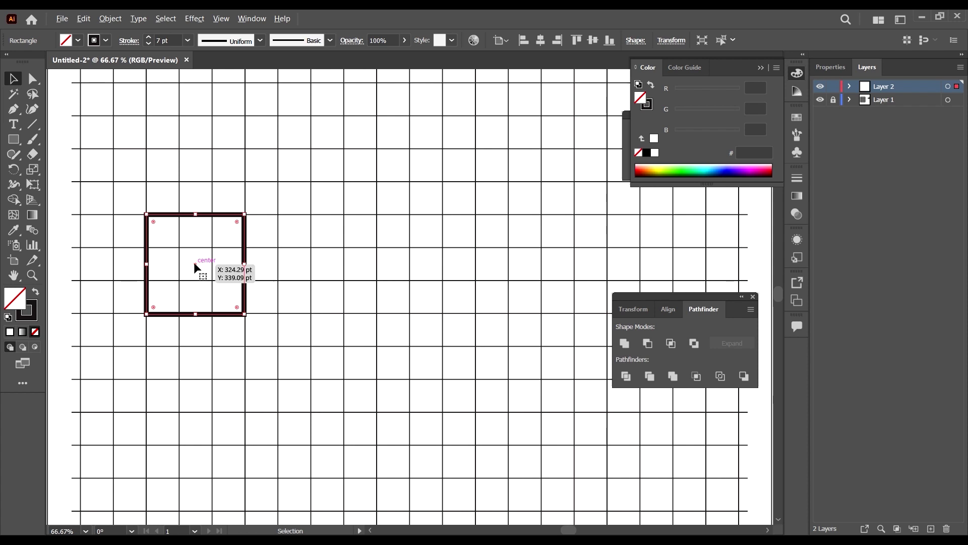
drag(195, 263, 328, 281)
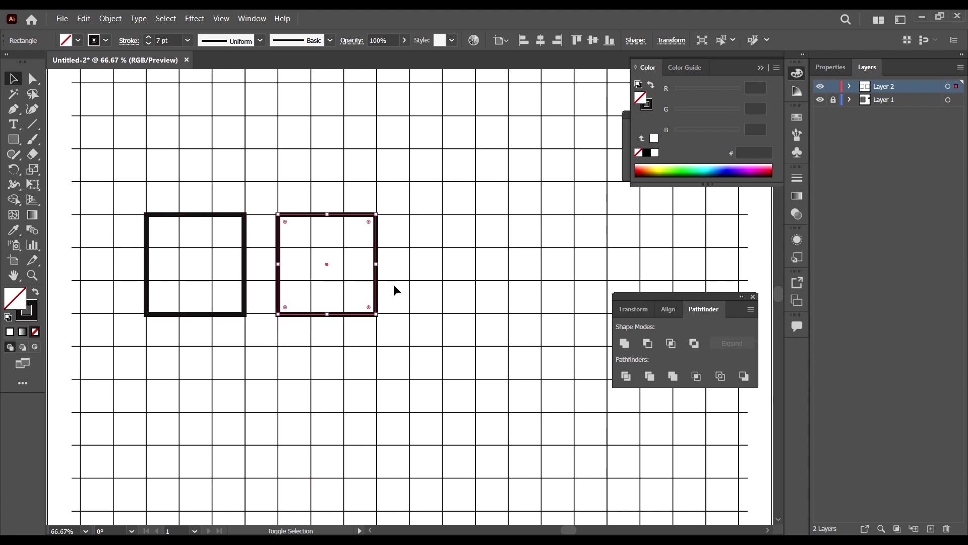
Duplicate both squares one grid cell below the originals, review the snapping options and deselect the copies.
drag(364, 383, 134, 242)
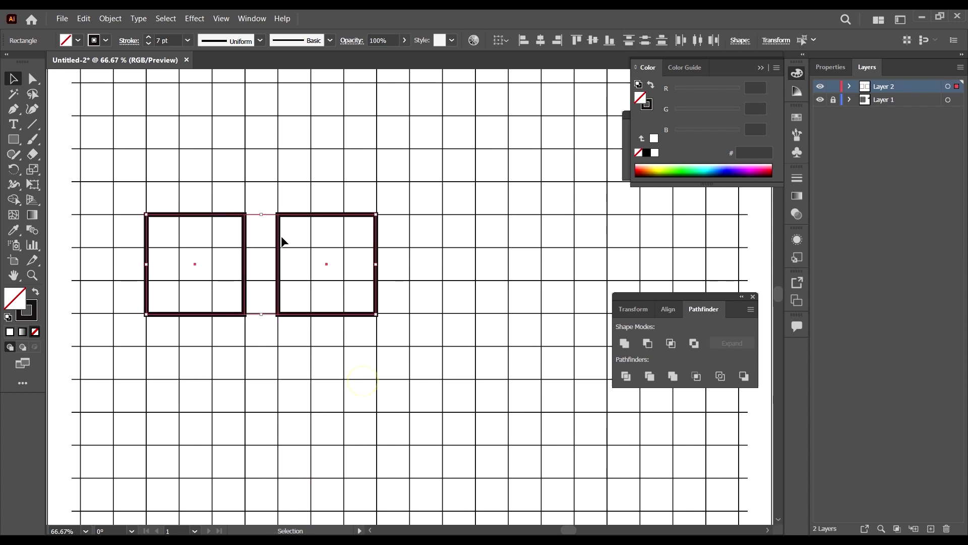
scroll(308, 236, down, 2)
drag(329, 230, 318, 363)
scroll(377, 311, up, 5)
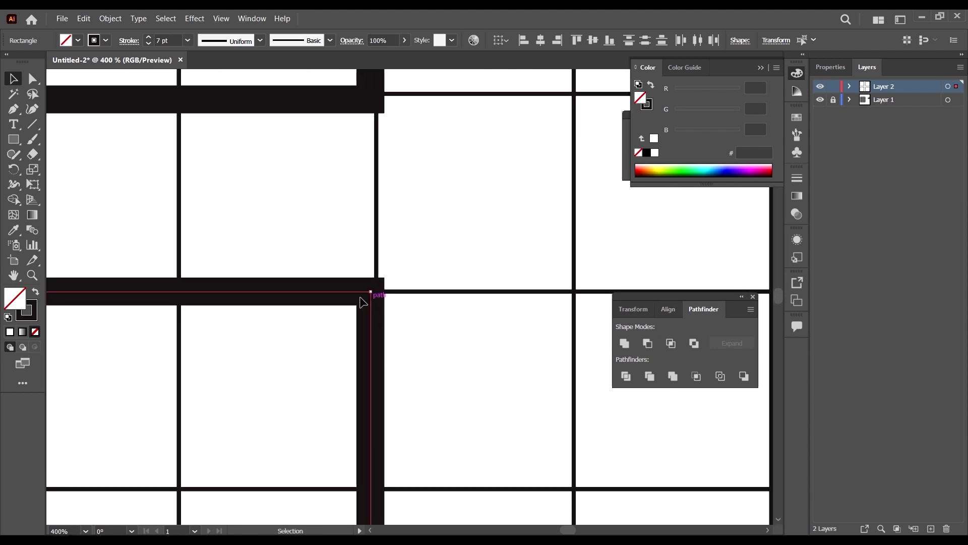
click(216, 19)
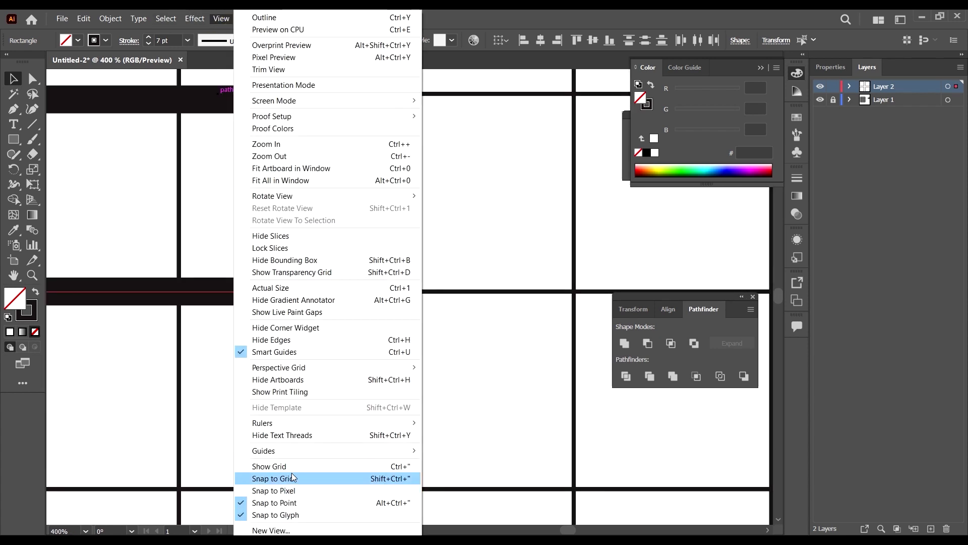
click(275, 514)
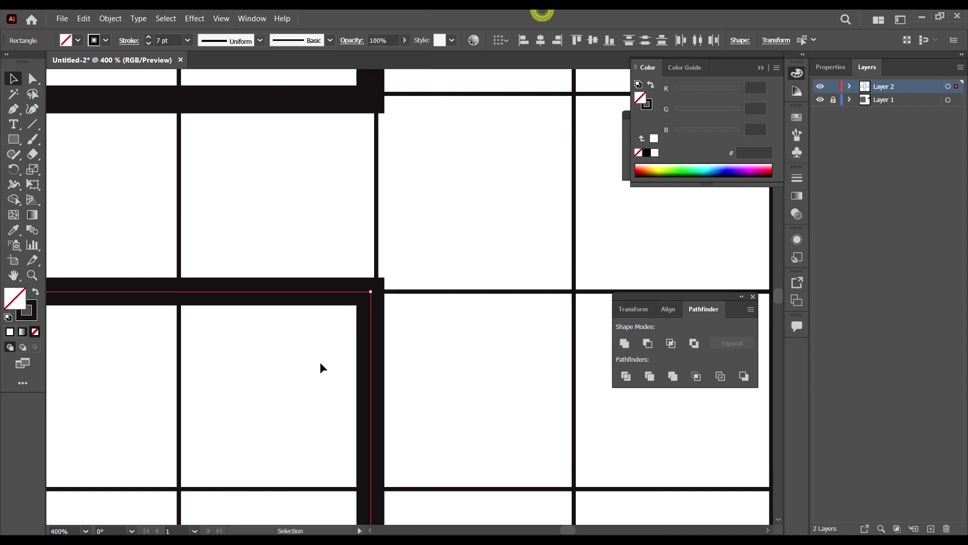
scroll(320, 361, down, 5)
click(487, 339)
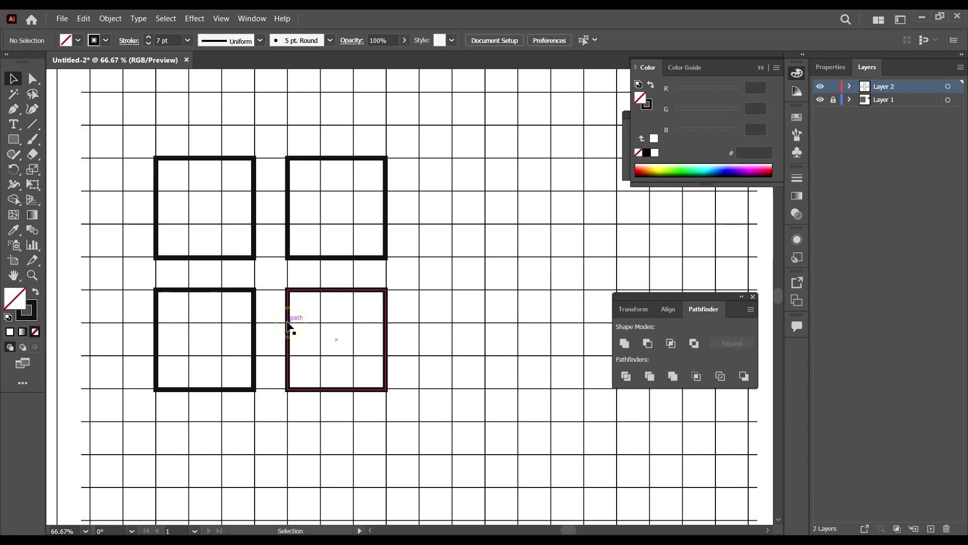
Duplicate the lower-right square to its right with a one-cell gap and check its alignment to the grid lines.
drag(290, 322, 422, 330)
scroll(418, 285, up, 6)
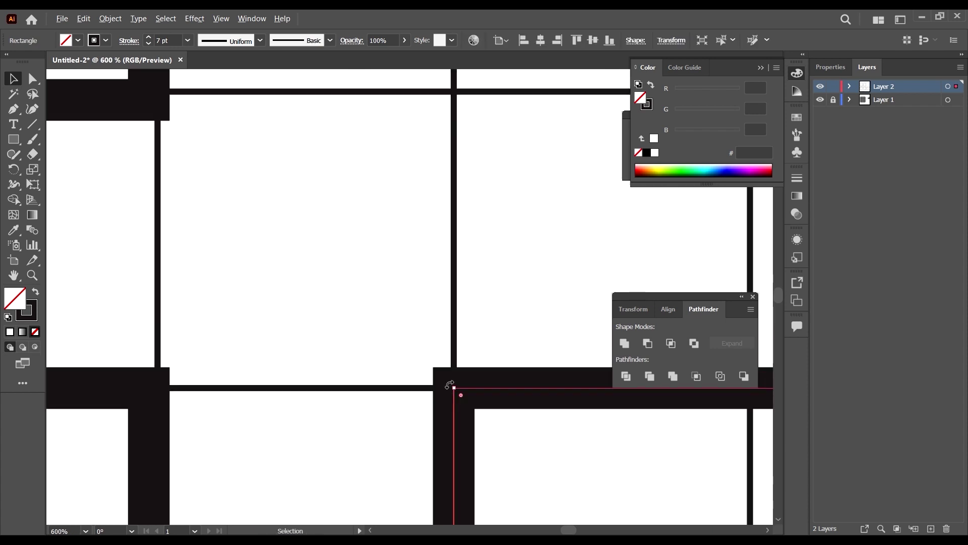
scroll(434, 348, down, 5)
scroll(453, 328, down, 3)
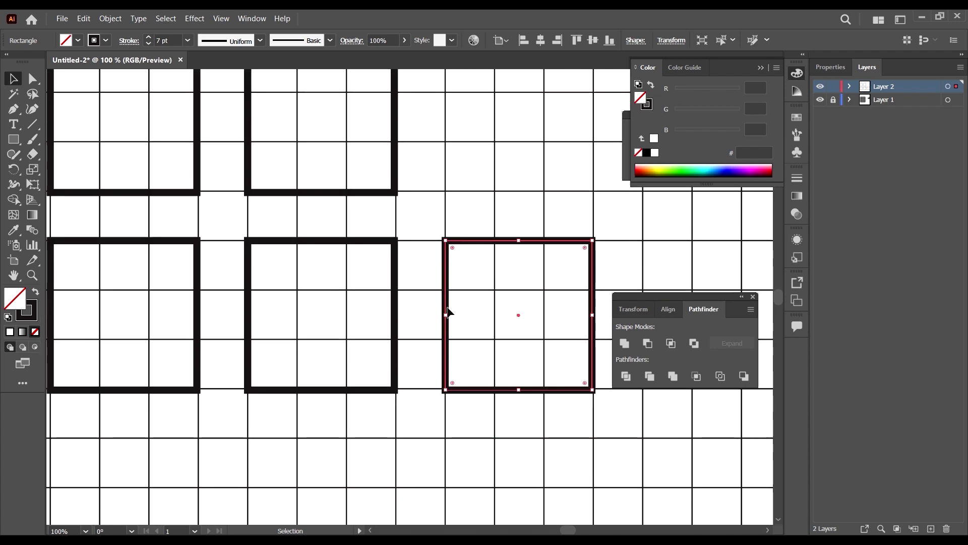
scroll(460, 323, up, 2)
scroll(453, 324, down, 1)
scroll(454, 325, up, 5)
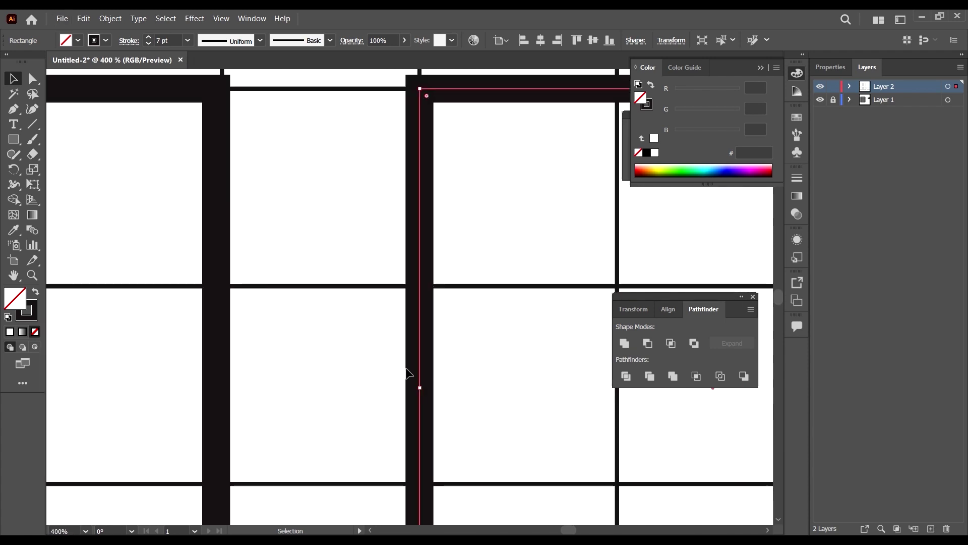
mouse_move(420, 387)
mouse_down()
mouse_move(453, 398)
mouse_move(416, 397)
mouse_up()
Select all five squares on the artboard and delete them.
scroll(352, 225, down, 10)
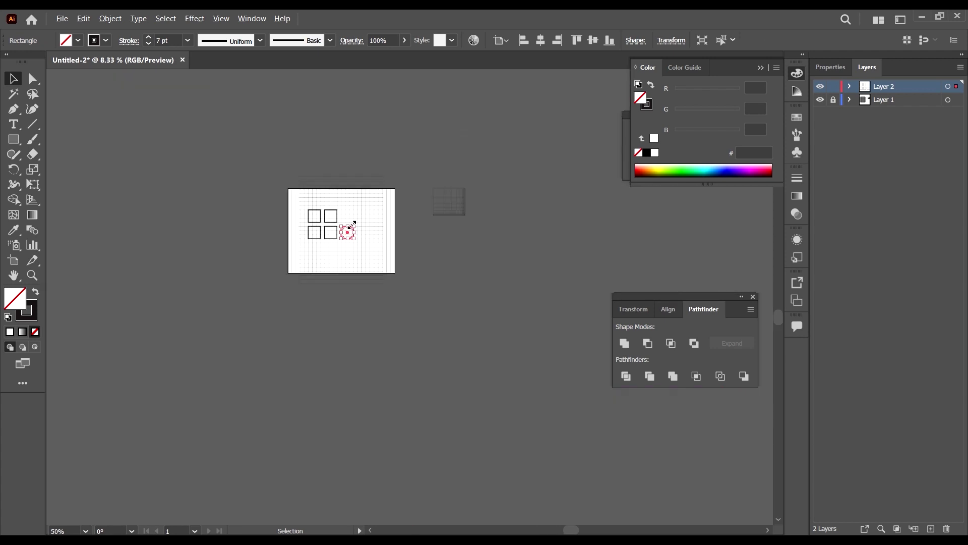
drag(159, 119, 415, 324)
key(Delete)
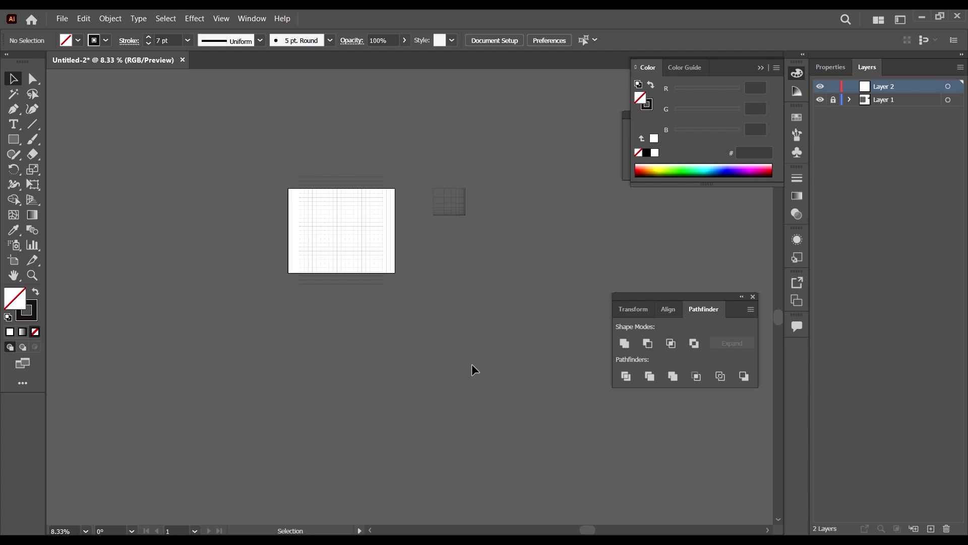
Unlock Layer 1 and delete both the uneven grid beside the artboard and the main line grid.
scroll(345, 176, up, 2)
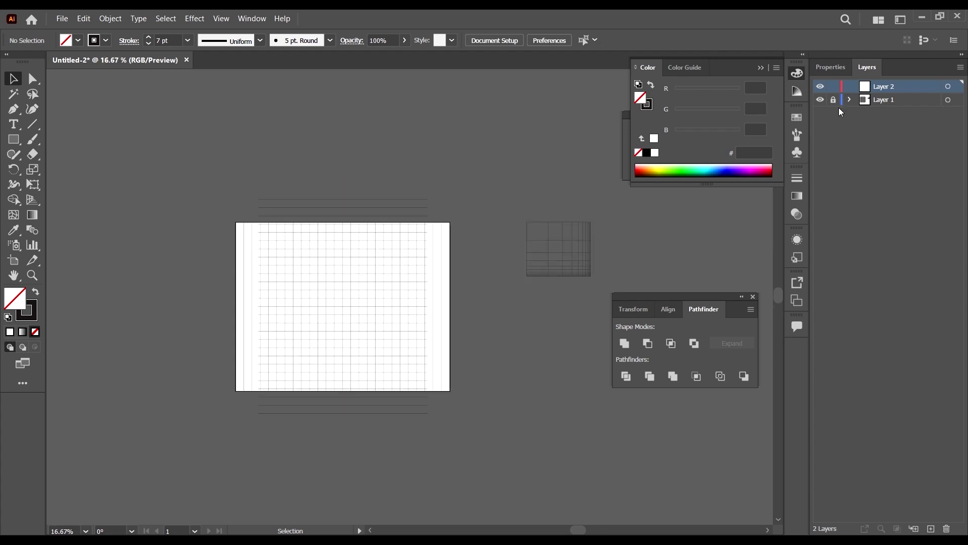
drag(579, 400, 538, 343)
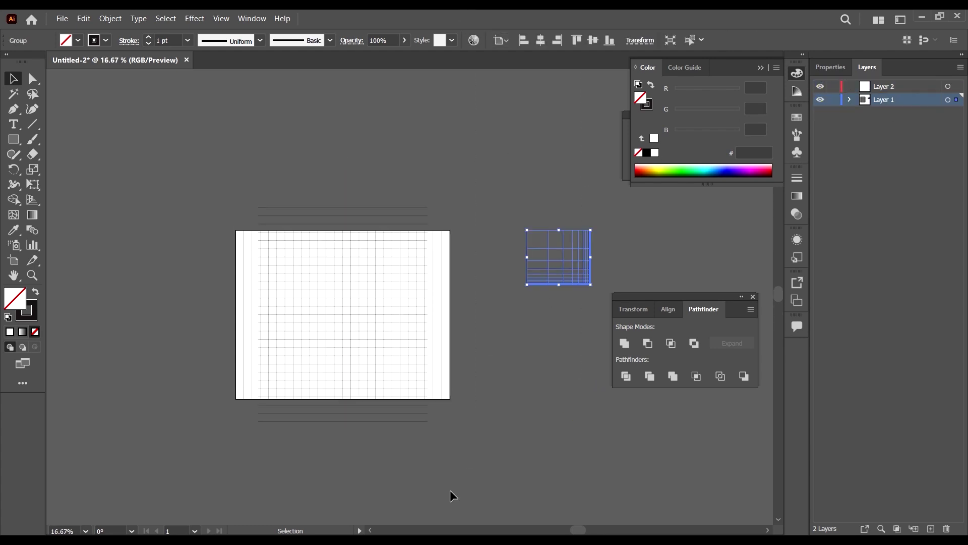
key(Delete)
drag(450, 460, 222, 185)
key(Delete)
scroll(400, 202, down, 2)
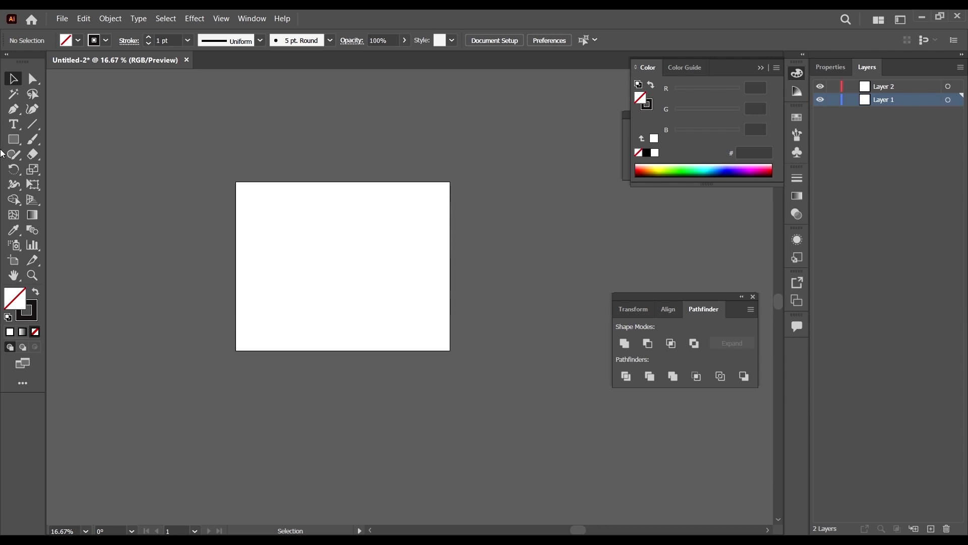
Draw a polar grid about 653 pt wide and 640 pt high on the empty artboard.
click(32, 132)
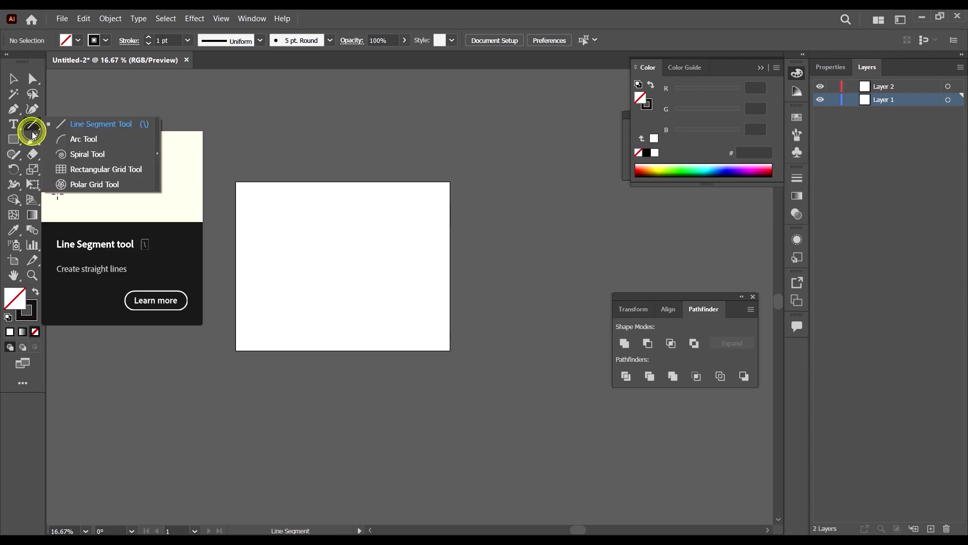
click(94, 185)
key(ctrl+equal)
key(ctrl+equal)
drag(241, 153, 461, 362)
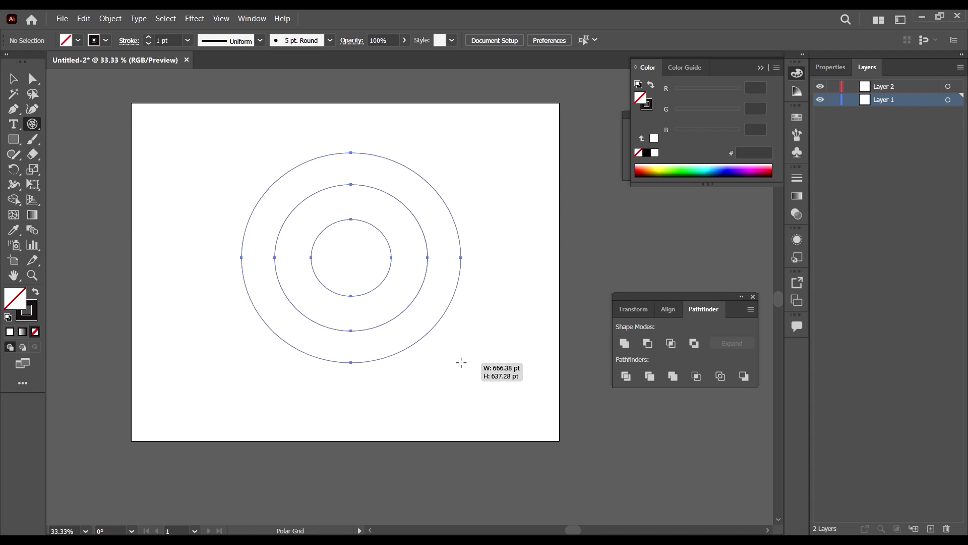
drag(461, 362, 457, 363)
Vary the number of concentric rings while drawing the polar grid, ending with three rings inside the outer circle.
key(Up)
key(Up)
key(Up)
key(Down)
key(Down)
key(Down)
key(Up)
key(Up)
key(Up)
key(Down)
key(Down)
key(Down)
key(Down)
key(Down)
key(Up)
key(Up)
key(Up)
key(Up)
key(Down)
key(Down)
key(Down)
key(Down)
key(Up)
key(Up)
key(Up)
key(Up)
key(Up)
key(Up)
key(Up)
key(Up)
key(Down)
key(Down)
key(Down)
key(Down)
key(Down)
Vary the number of radial dividers while drawing the polar grid, ending with seven dividers.
key(Right)
key(Right)
key(Right)
key(Right)
key(Right)
key(Right)
key(Right)
key(Right)
key(Right)
key(Right)
key(Left)
key(Left)
key(Left)
key(Left)
key(Left)
key(Left)
key(Left)
key(Left)
key(Right)
key(Right)
key(Right)
key(Right)
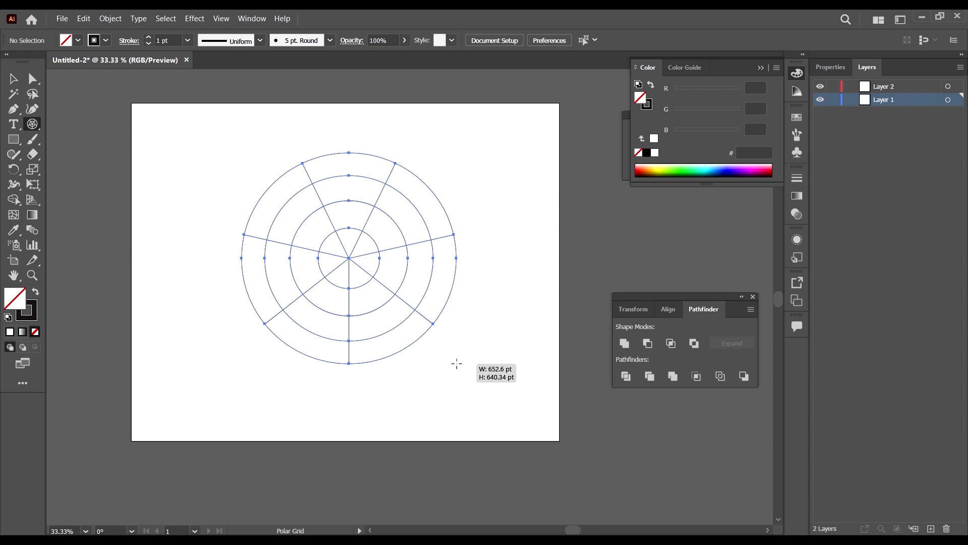
Skew the polar grid's concentric rings strongly toward the centre while drawing it.
key(x)
key(x)
key(x)
key(x)
key(x)
drag(457, 363, 456, 363)
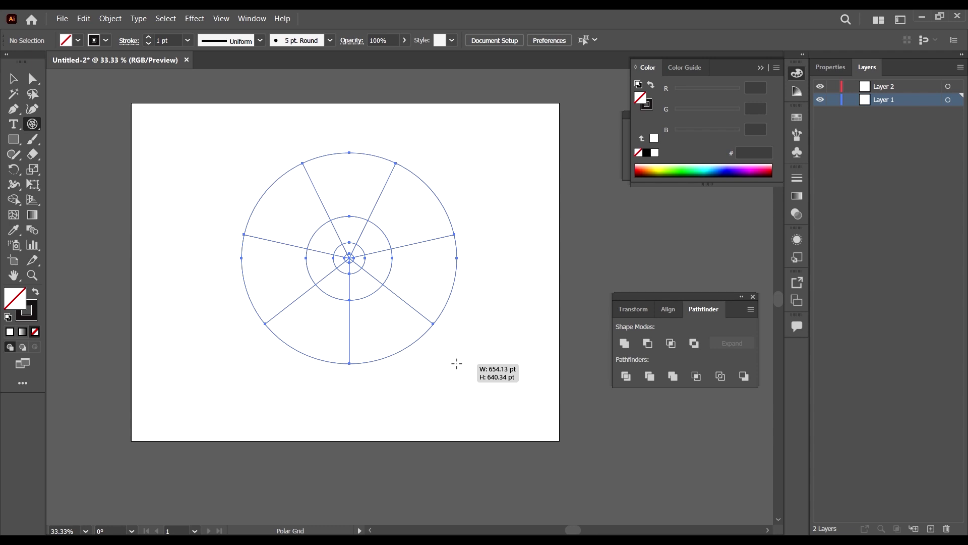
key(x)
key(x)
key(x)
drag(457, 363, 457, 363)
Skew the concentric rings back outward, then slightly toward the centre again.
key(c)
key(c)
key(c)
key(c)
key(c)
key(x)
key(x)
Skew the polar grid's radial dividers alternately in both directions, ending with them crowded together in the lower-right part of the circle.
key(f)
key(f)
key(f)
key(v)
key(v)
key(v)
key(v)
key(v)
key(v)
key(f)
key(f)
key(f)
key(f)
key(f)
key(f)
key(v)
key(v)
key(v)
key(v)
key(v)
key(v)
key(f)
key(f)
key(f)
key(f)
key(f)
key(f)
key(f)
key(f)
key(v)
key(v)
key(v)
key(v)
key(v)
key(v)
key(f)
key(f)
Skew the concentric rings toward the outer edge and finish the polar grid.
key(c)
key(c)
key(c)
Delete the skewed polar grid from the artboard.
click(15, 79)
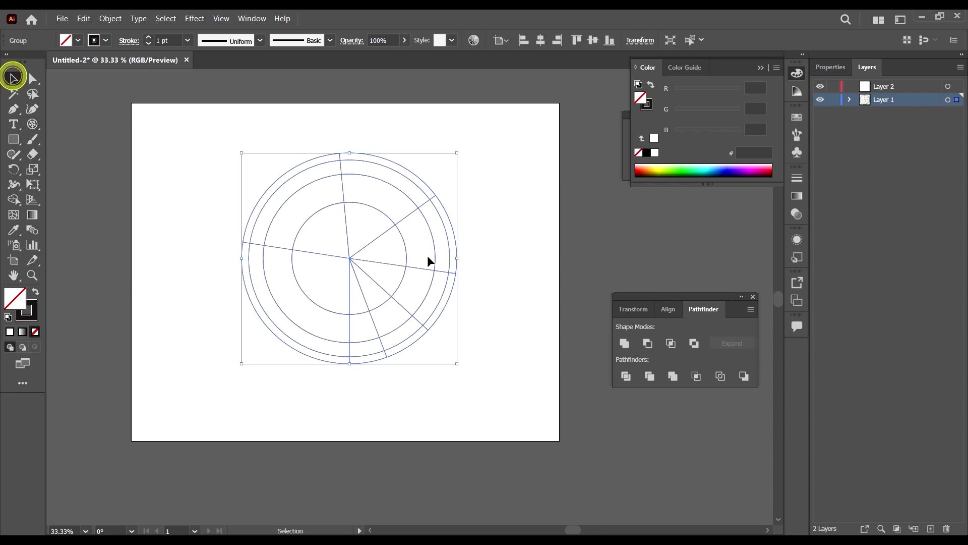
key(Delete)
Draw a larger polar grid with the same skewed rings and dividers, then delete it.
click(33, 124)
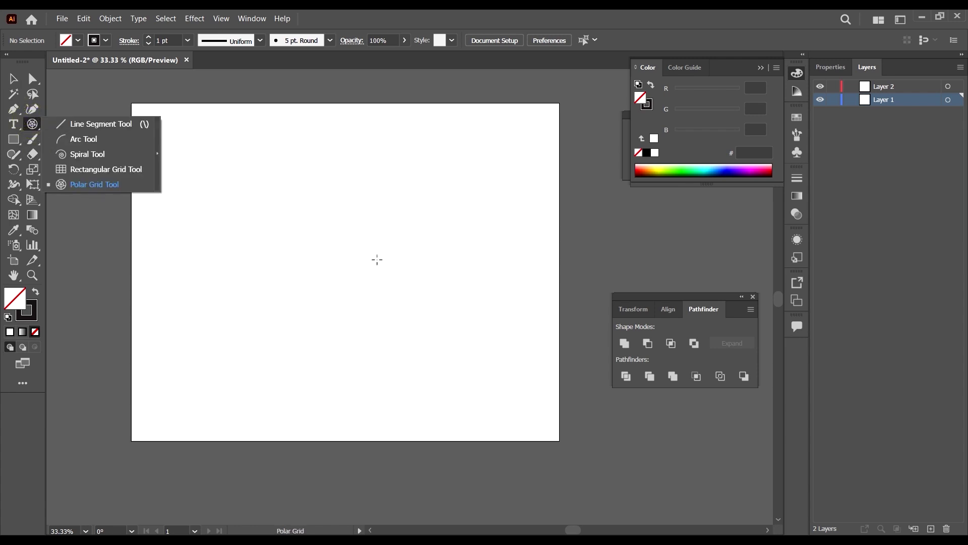
drag(248, 143, 521, 416)
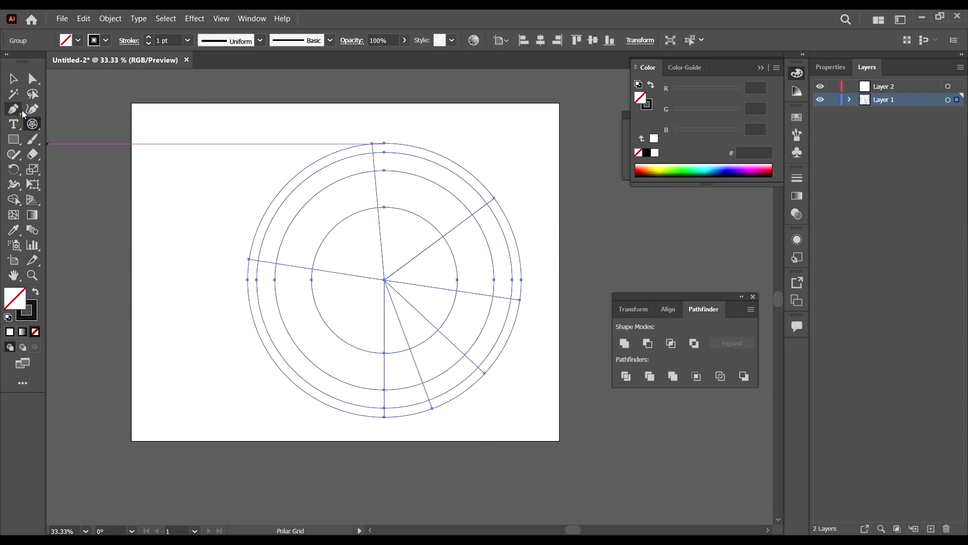
click(14, 79)
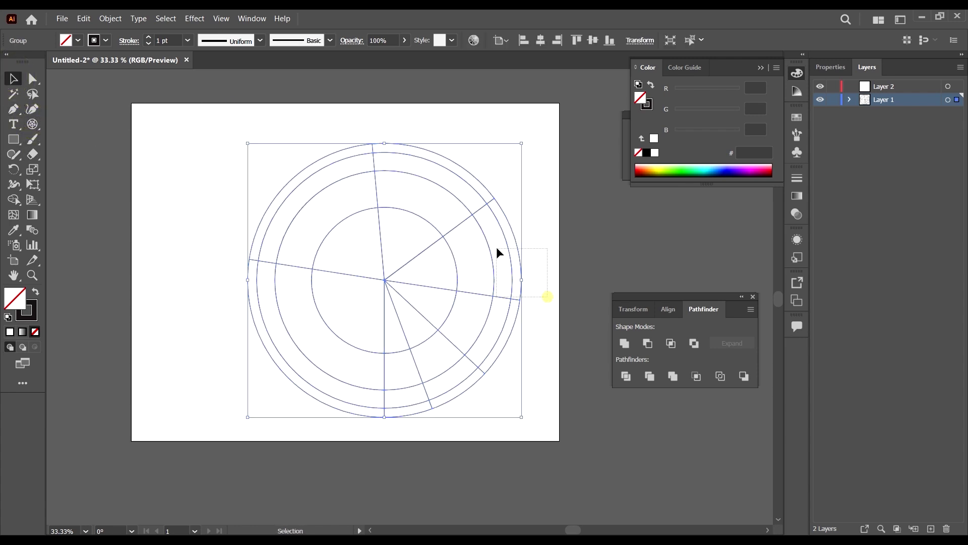
key(Delete)
Draw a rectangular grid about 1022 pt wide and 836 pt high on the empty artboard.
click(32, 124)
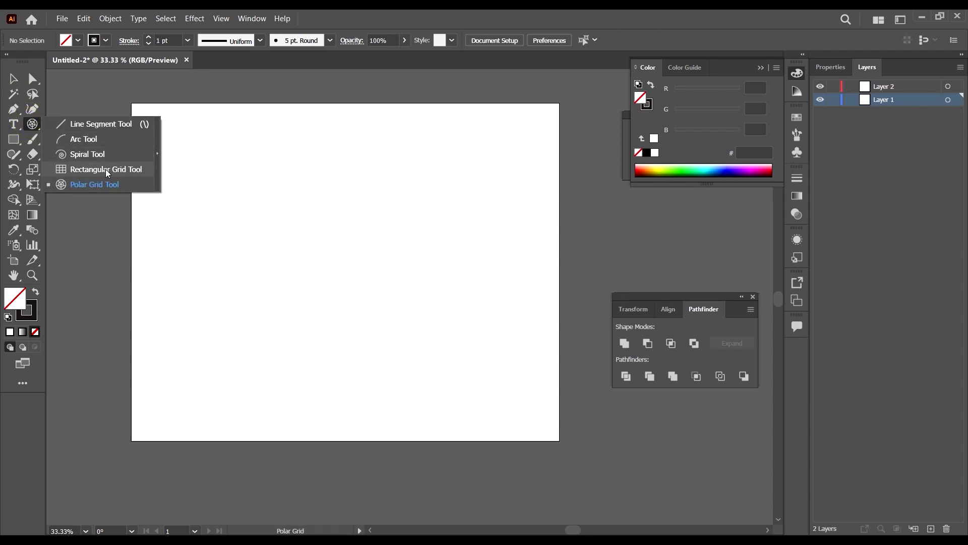
click(85, 171)
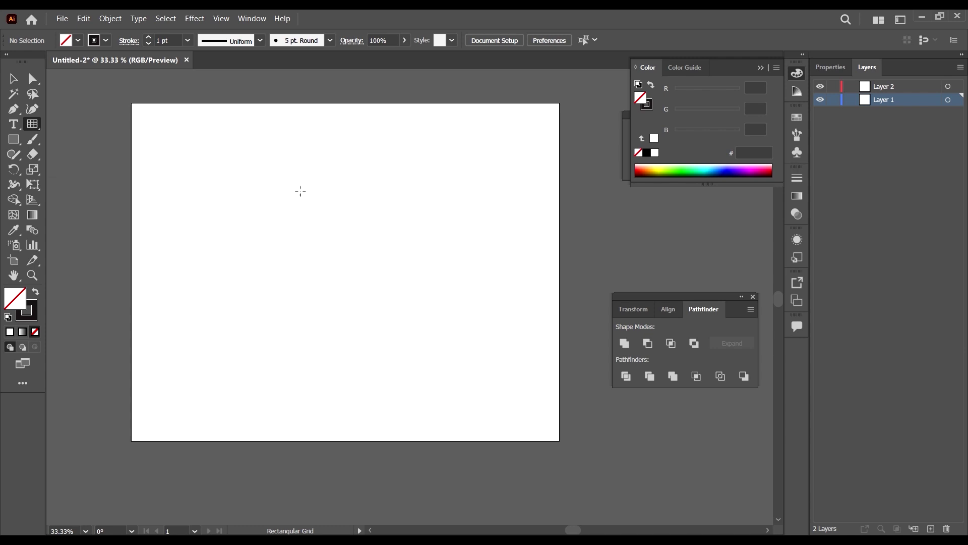
drag(172, 129, 508, 405)
Add many more horizontal dividers to the rectangular grid being drawn.
key(Up)
key(Up)
key(Up)
key(Up)
key(Up)
key(Up)
key(Up)
key(Up)
key(Up)
key(Up)
key(Up)
key(Up)
key(Up)
key(Up)
key(Up)
key(Up)
key(Up)
key(Up)
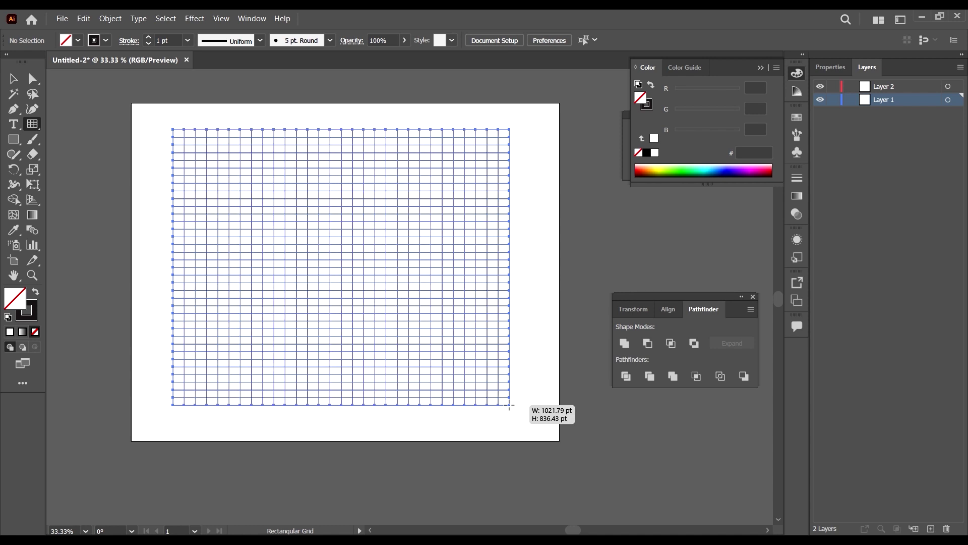
Reduce the vertical dividers of the rectangular grid to two, leaving three columns.
key(Left)
key(Left)
key(Left)
key(Left)
key(Left)
key(Left)
key(Left)
key(Left)
key(Left)
key(Left)
key(Left)
key(Left)
key(Left)
key(Left)
key(Left)
key(Left)
key(Left)
key(Left)
key(Left)
key(Left)
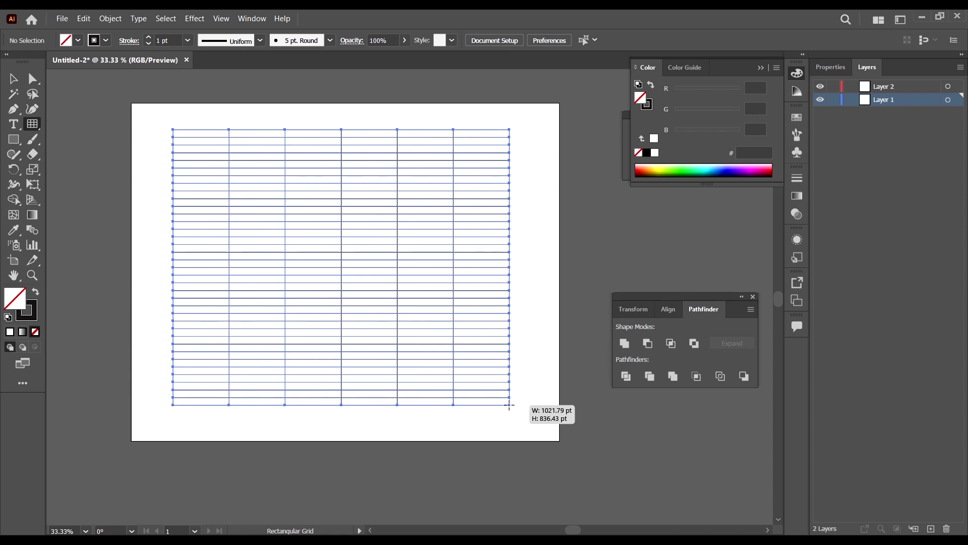
key(Left)
key(Left)
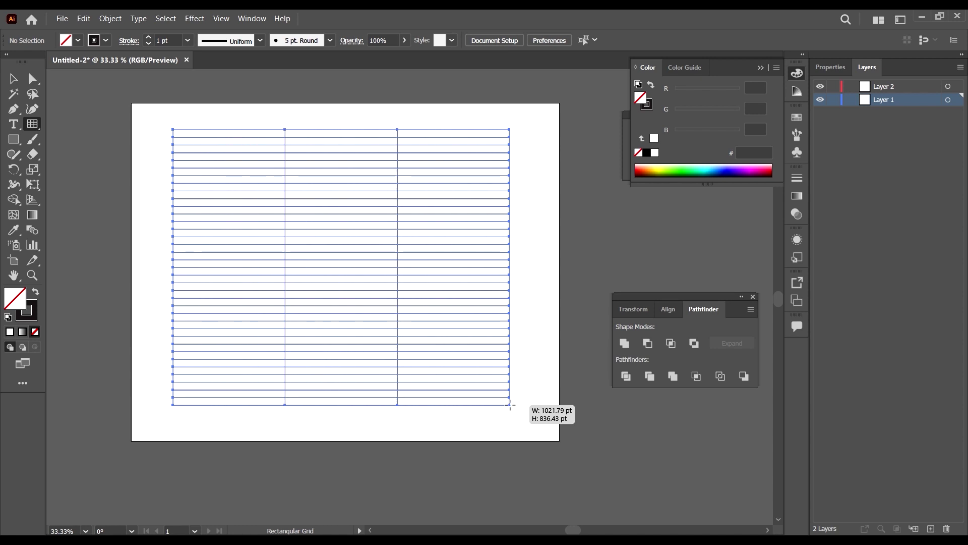
Add eleven more horizontal dividers to the three-column grid.
key(Up)
key(Up)
key(Up)
key(Up)
key(Up)
key(Up)
key(Up)
key(Up)
key(Up)
key(Up)
key(Up)
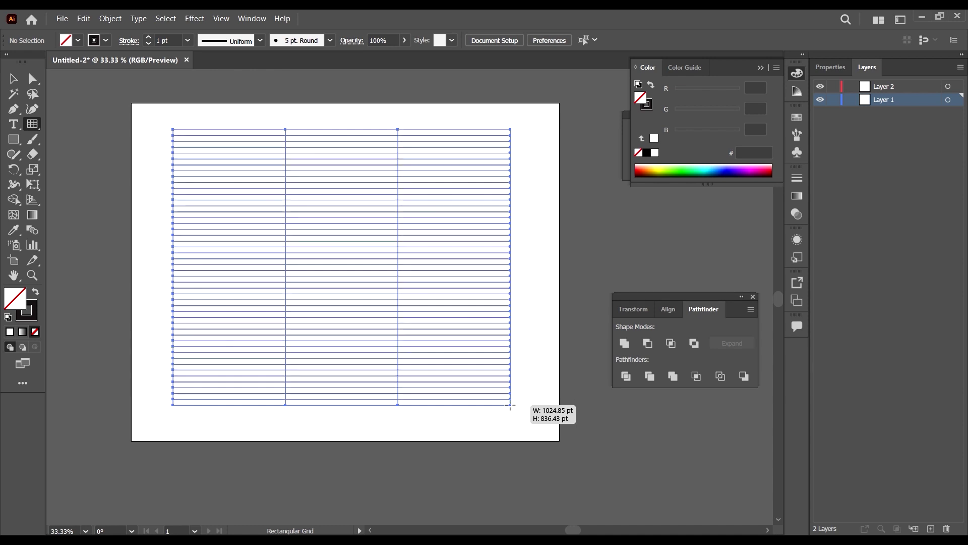
Reduce the grid's horizontal dividers to three and enlarge the grid slightly to about 1031 by 844 pt.
key(Down)
key(Down)
key(Down)
key(Down)
key(Down)
key(Down)
key(Down)
key(Down)
key(Down)
key(Down)
key(Down)
key(Down)
key(Down)
key(Down)
key(Down)
key(Down)
key(Down)
key(Down)
key(Down)
key(Down)
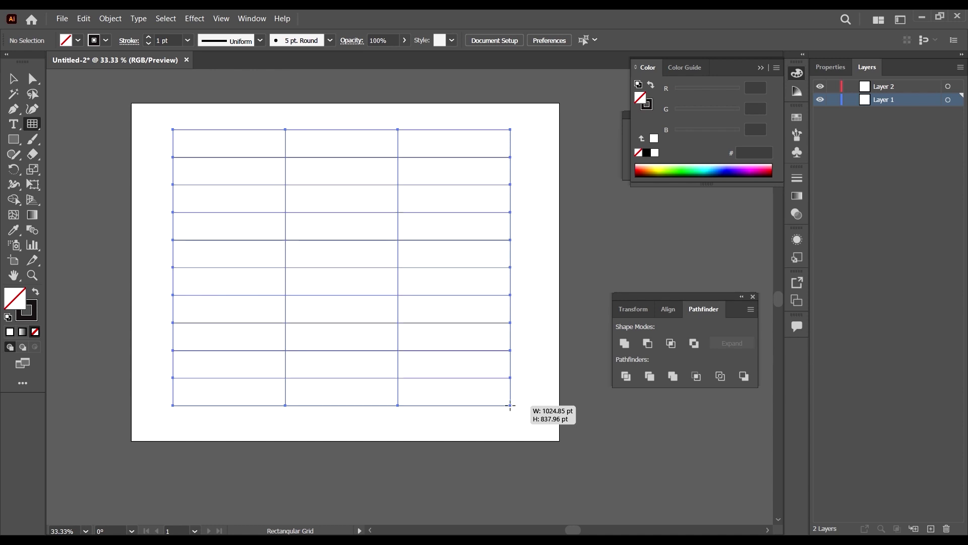
key(Down)
key(Down)
key(Down)
key(Down)
key(Down)
key(Down)
drag(510, 404, 512, 407)
Skew the two vertical dividers toward the grid's left side and back strongly toward its right side.
key(x)
key(x)
key(x)
key(x)
key(x)
key(x)
key(c)
key(c)
key(c)
key(c)
key(c)
key(c)
key(c)
key(c)
key(c)
key(c)
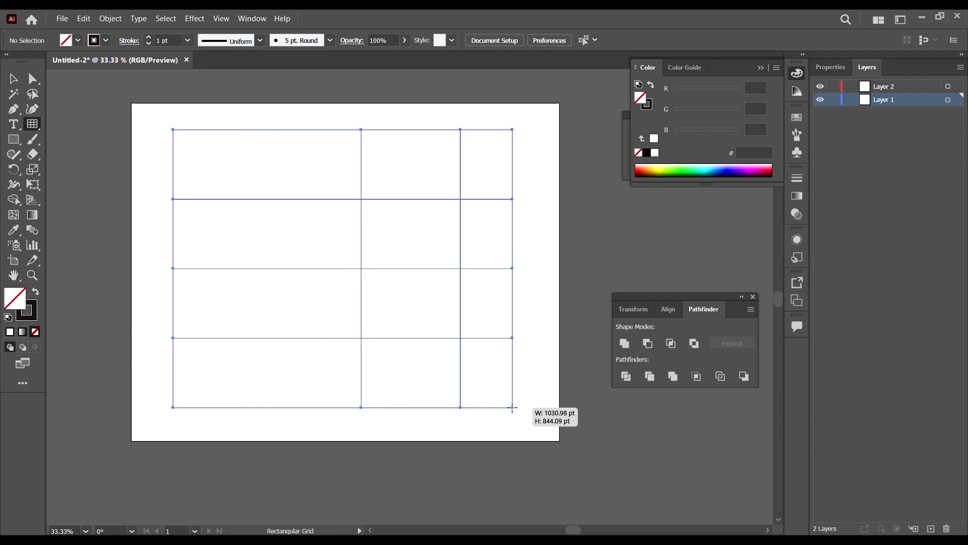
Skew the three horizontal dividers toward the grid's top edge.
key(f)
key(f)
key(f)
key(f)
key(f)
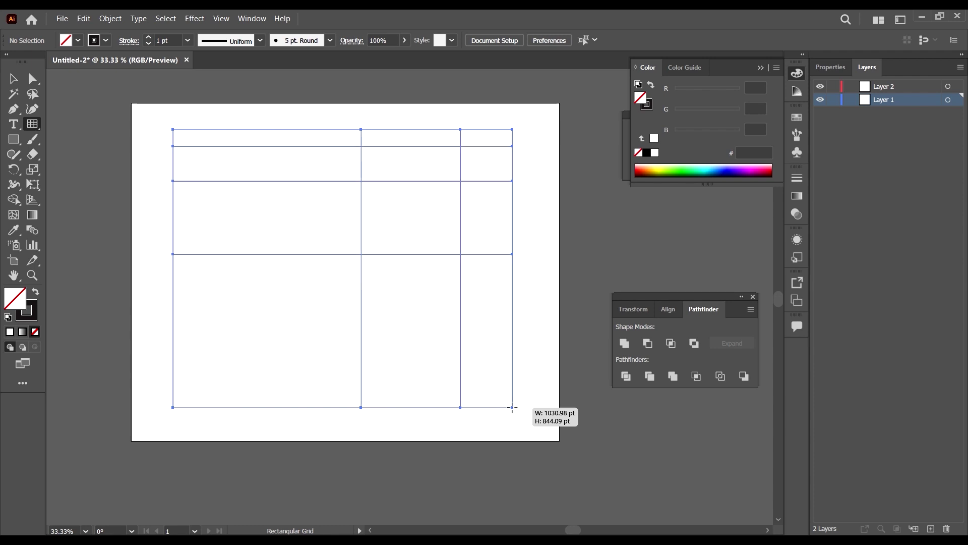
Skew the three horizontal dividers toward the grid's bottom edge and finish the grid at about 1031 by 846 pt.
key(v)
key(v)
key(v)
key(v)
key(v)
key(v)
key(v)
key(v)
key(v)
key(v)
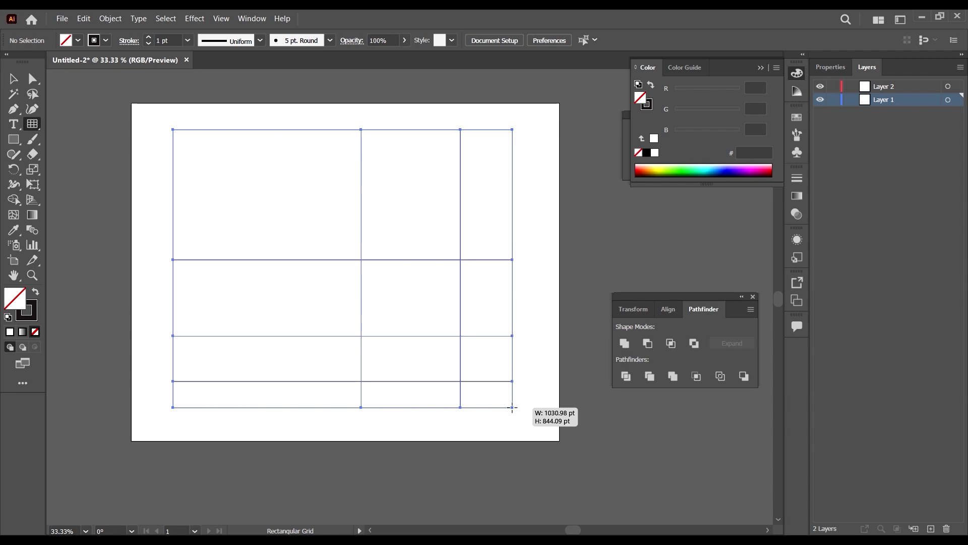
key(v)
drag(512, 408, 513, 407)
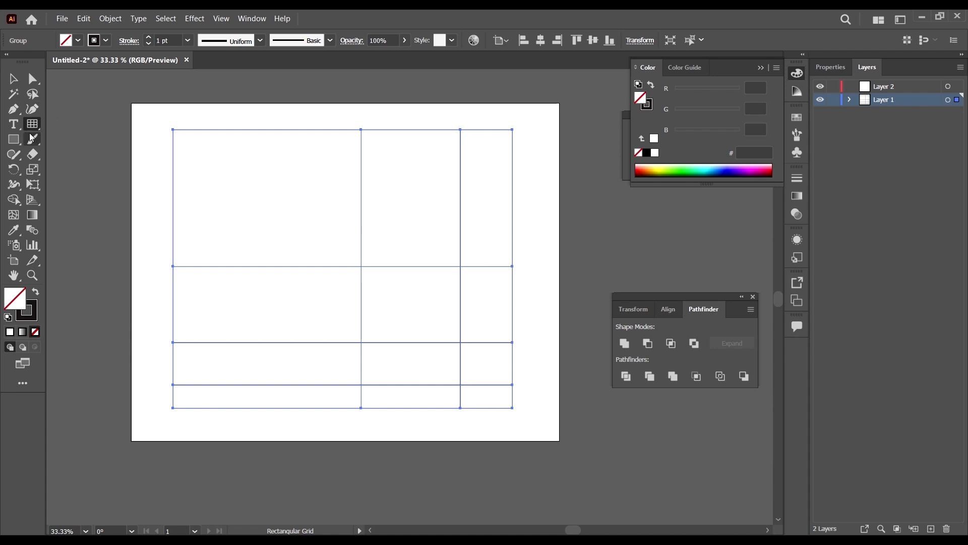
Examine the horizontal and vertical divider skew settings in the Rectangular Grid Tool options without applying any changes.
click(530, 200)
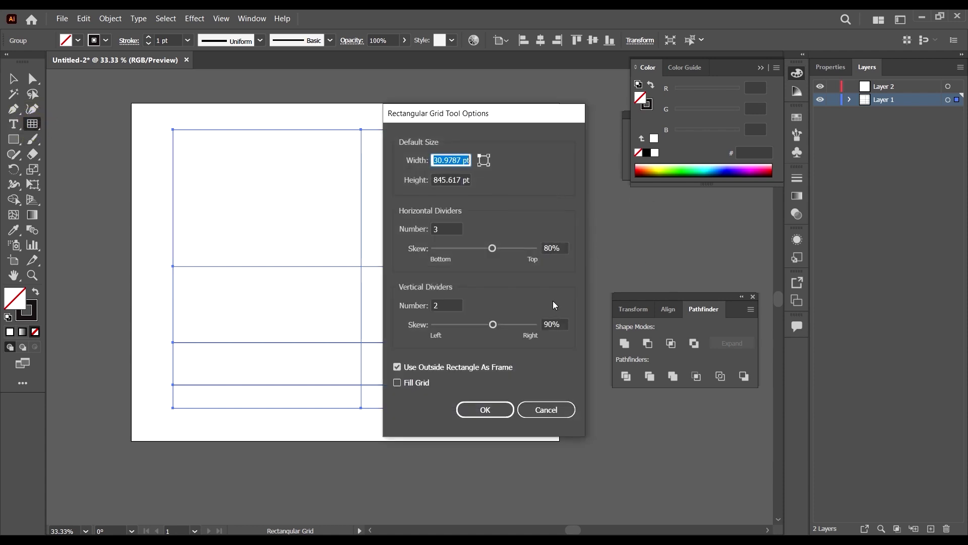
double_click(550, 248)
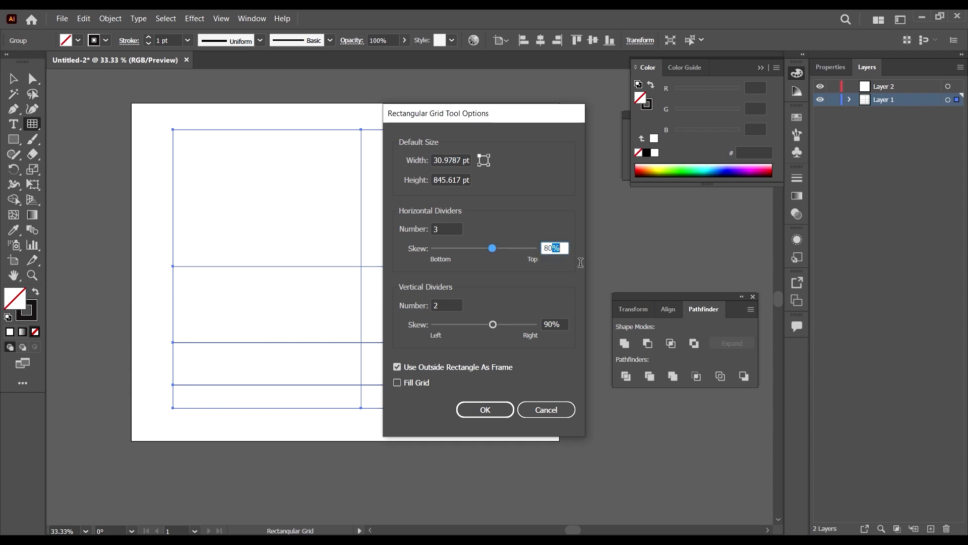
double_click(553, 323)
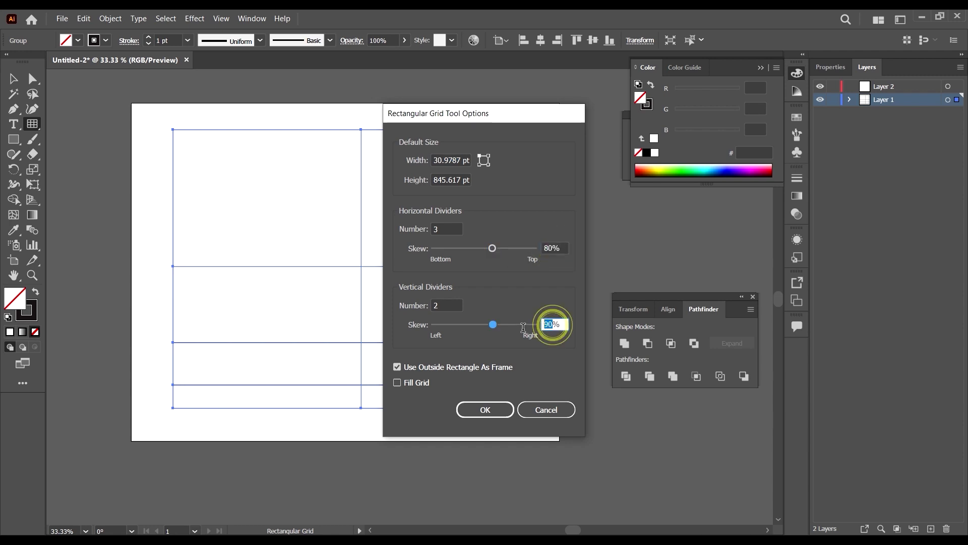
click(488, 323)
double_click(553, 248)
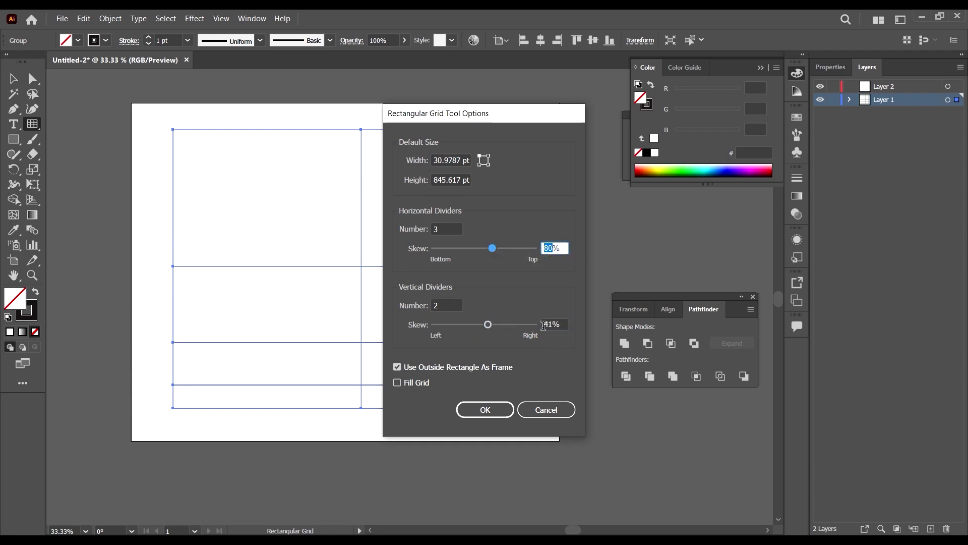
click(488, 325)
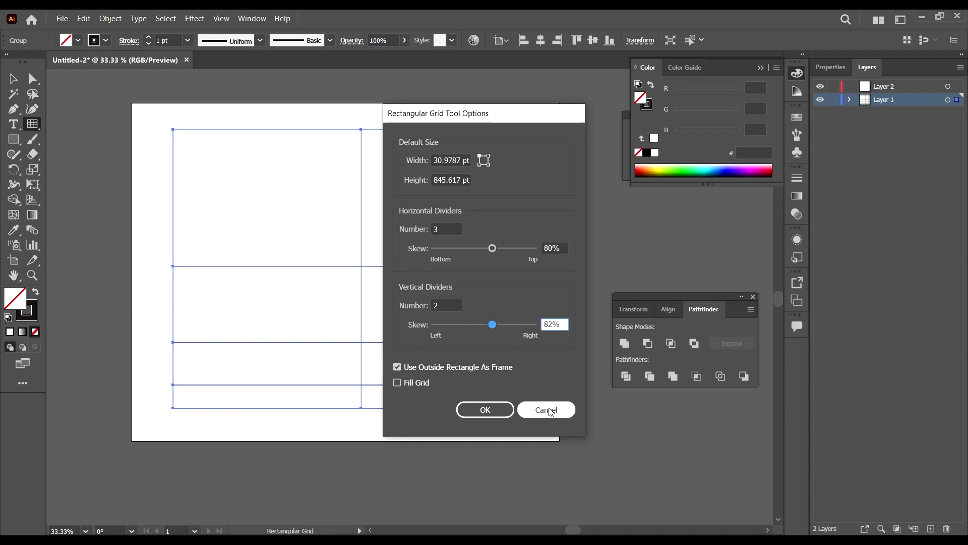
click(546, 409)
Delete the skewed rectangular grid from the artboard.
scroll(304, 201, down, 3)
click(14, 79)
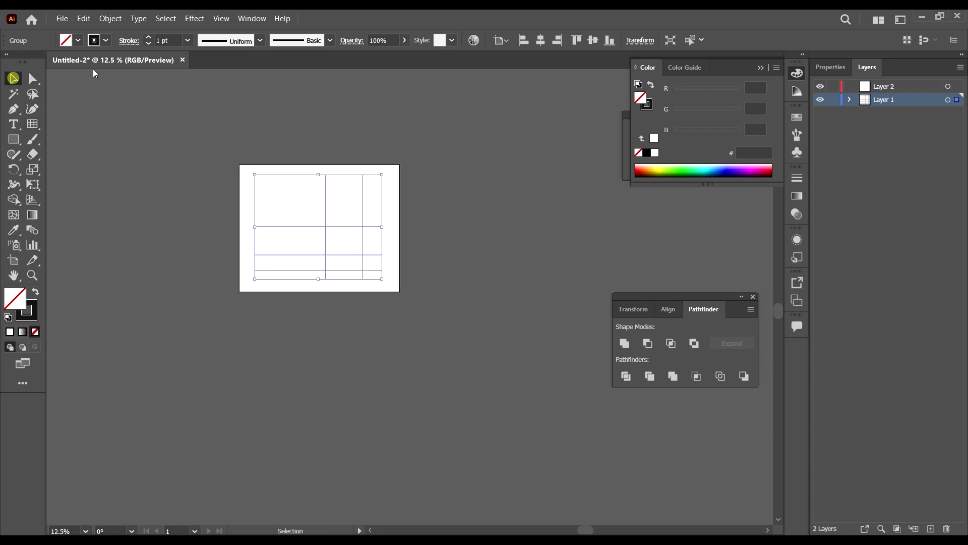
scroll(415, 297, up, 1)
click(281, 122)
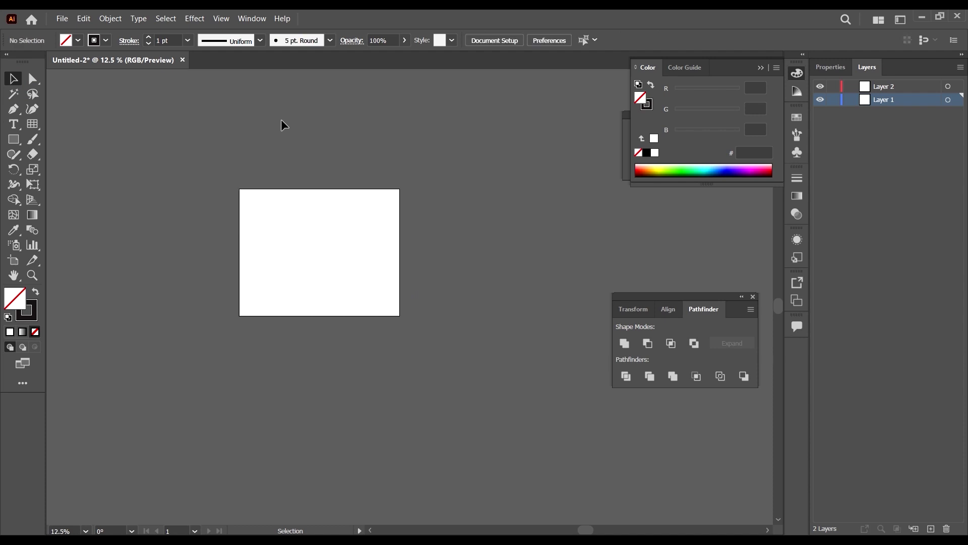
Draw a straight horizontal line segment about 1300 pt long across the artboard's top edge.
scroll(301, 247, up, 1)
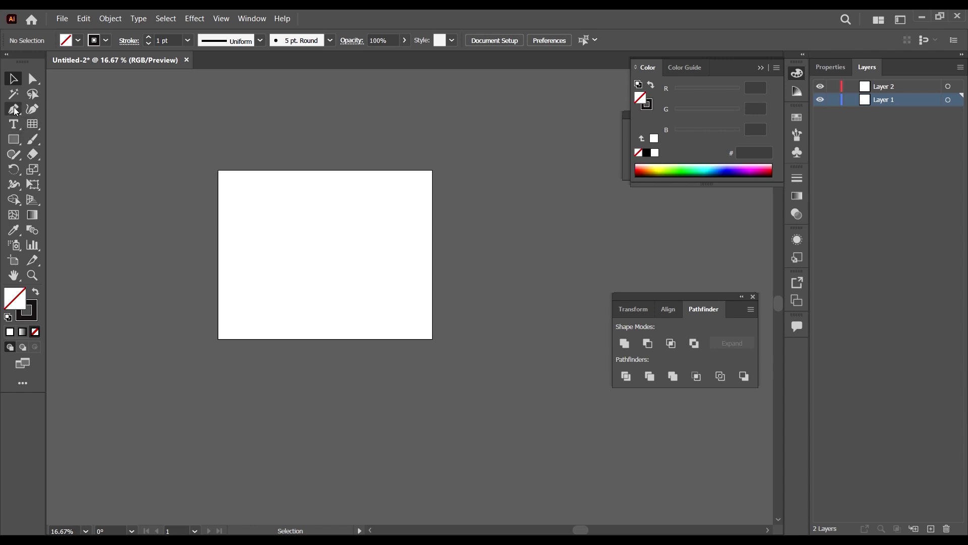
mouse_move(16, 112)
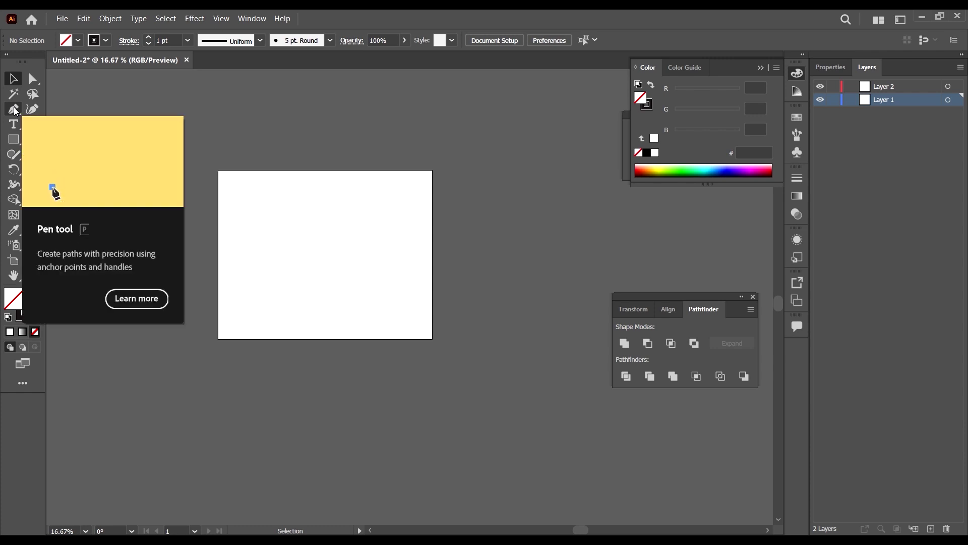
click(35, 125)
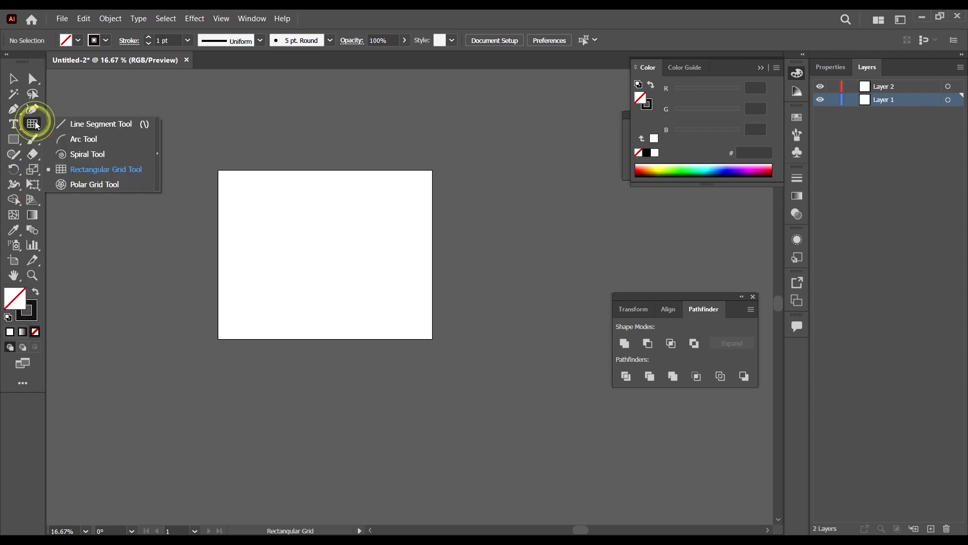
click(87, 127)
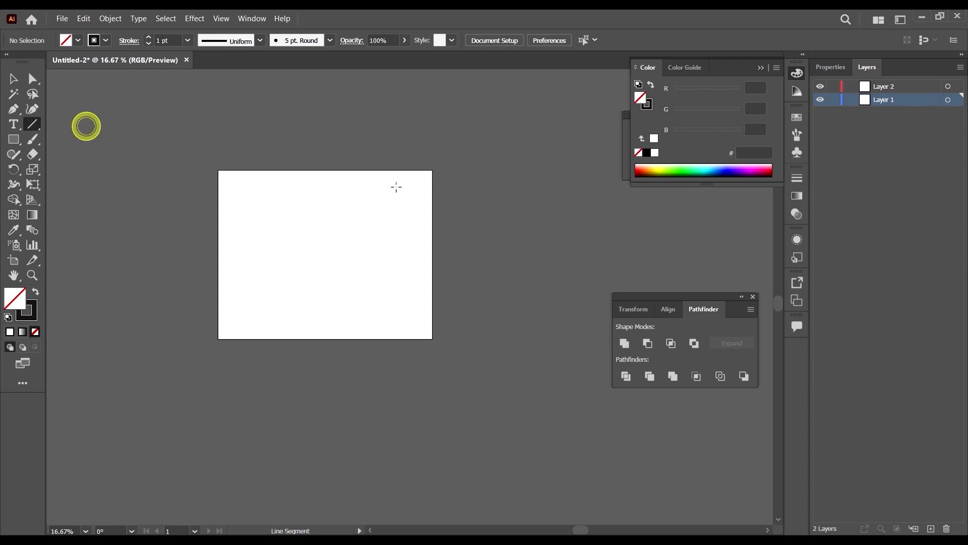
scroll(394, 184, up, 2)
scroll(300, 169, down, 1)
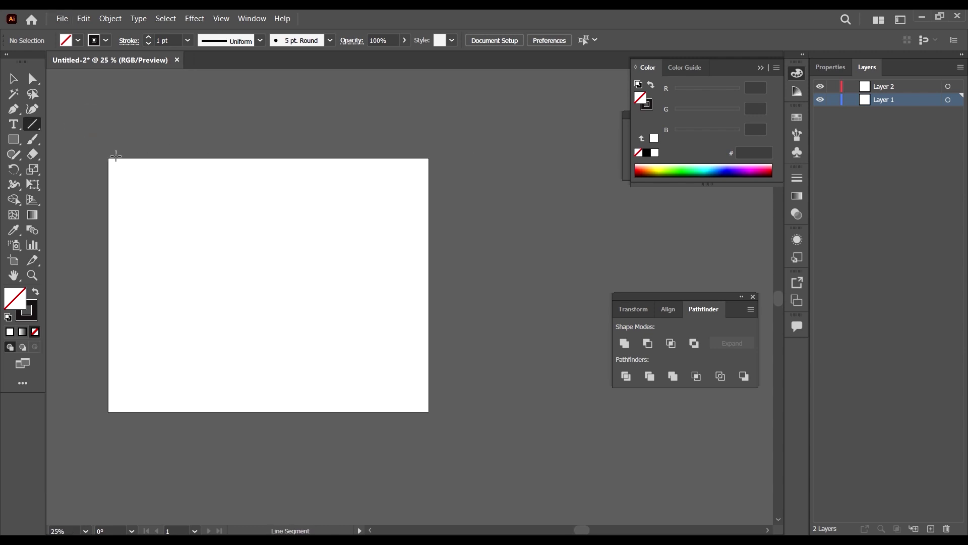
mouse_move(108, 158)
mouse_down()
mouse_move(423, 181)
mouse_move(430, 158)
mouse_up()
Duplicate the horizontal line onto the artboard's bottom edge.
click(13, 77)
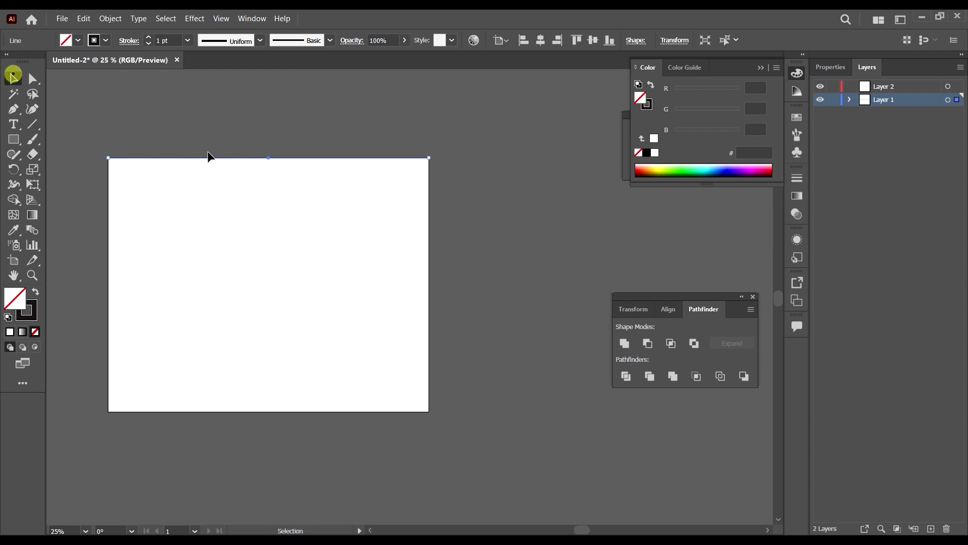
scroll(397, 183, down, 1)
click(462, 218)
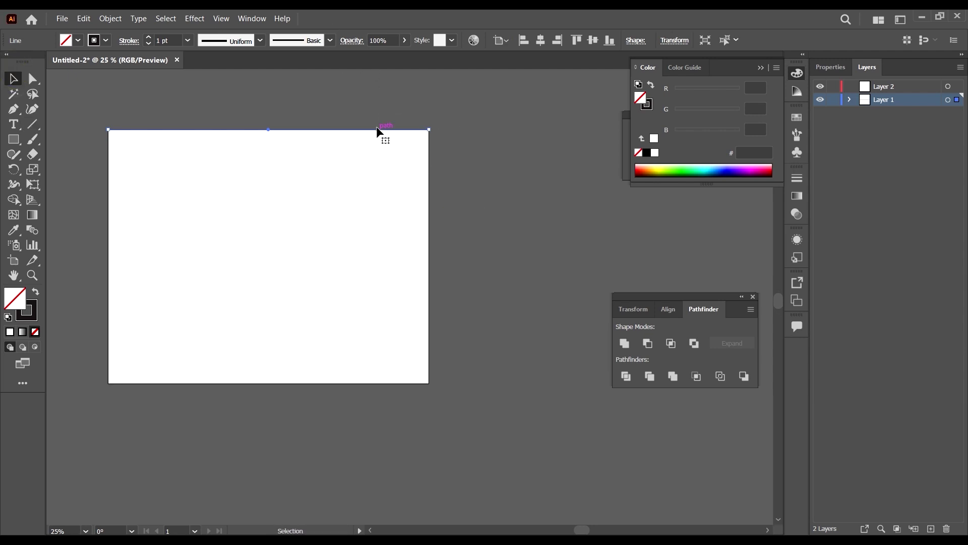
drag(379, 130, 361, 385)
scroll(495, 368, left, 2)
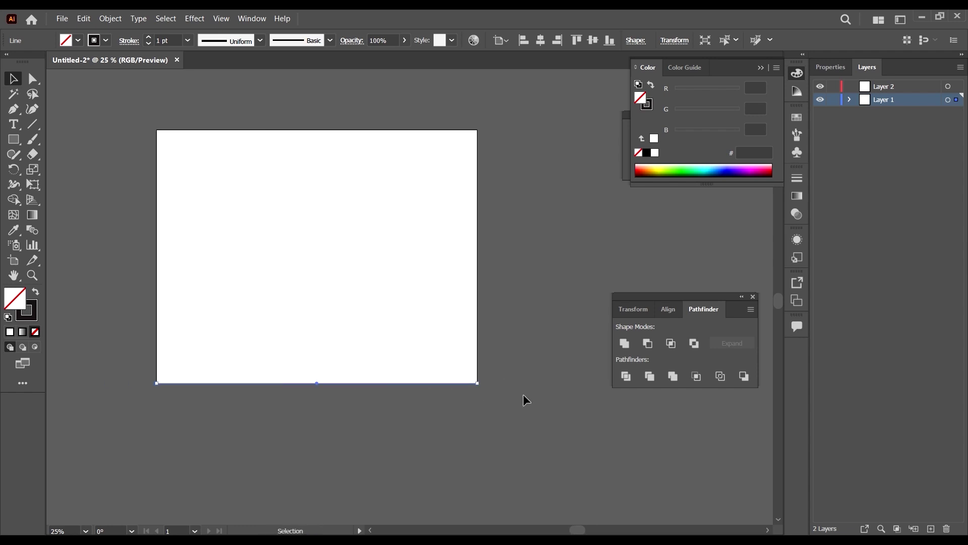
Make a blend between the two horizontal lines on the artboard's top and bottom edges.
scroll(520, 409, up, 1)
drag(541, 466, 384, 101)
click(110, 18)
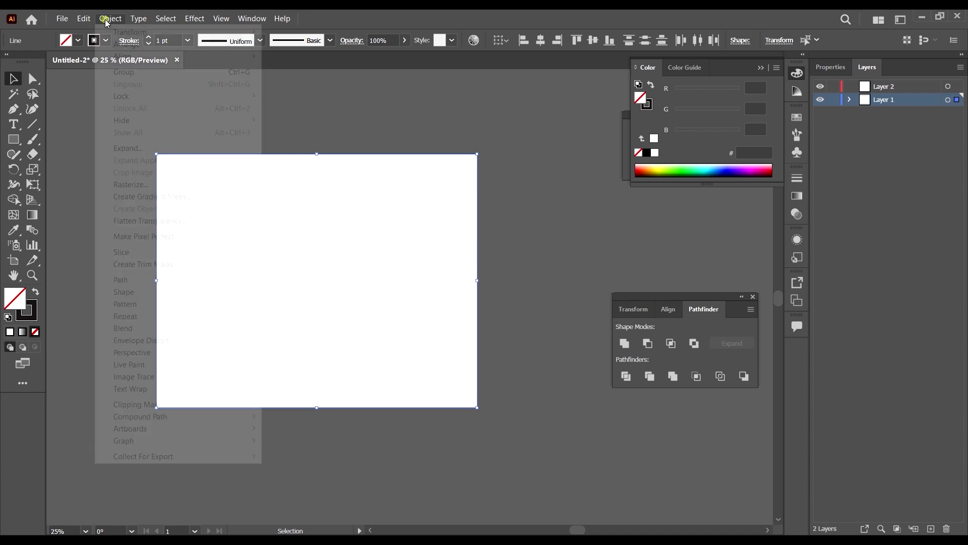
mouse_move(195, 331)
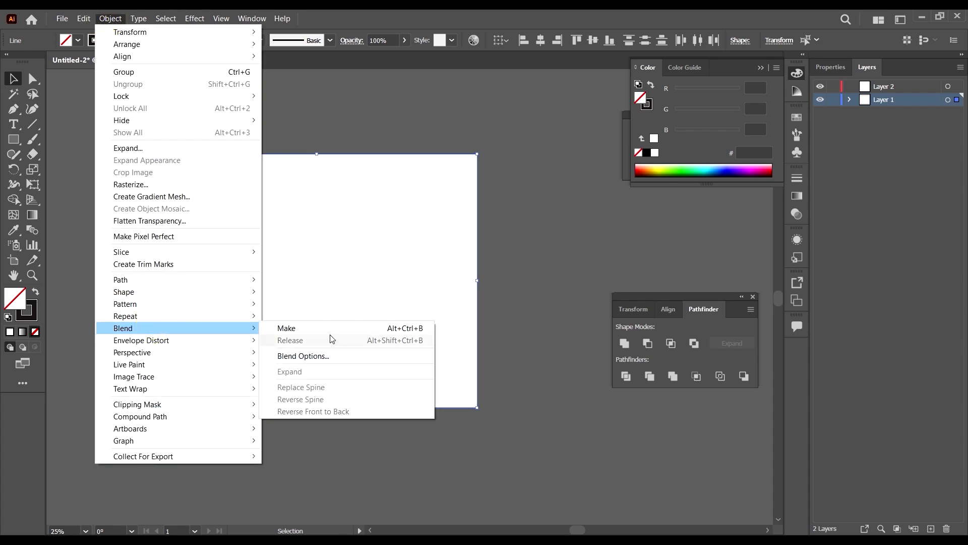
click(324, 328)
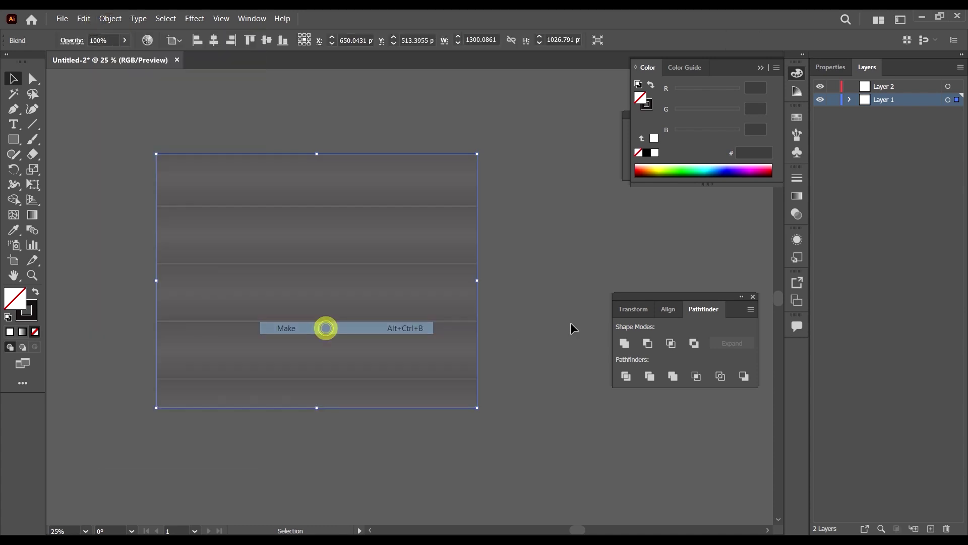
Set the blend's spacing to Specified Steps with 50 steps.
double_click(32, 230)
click(551, 149)
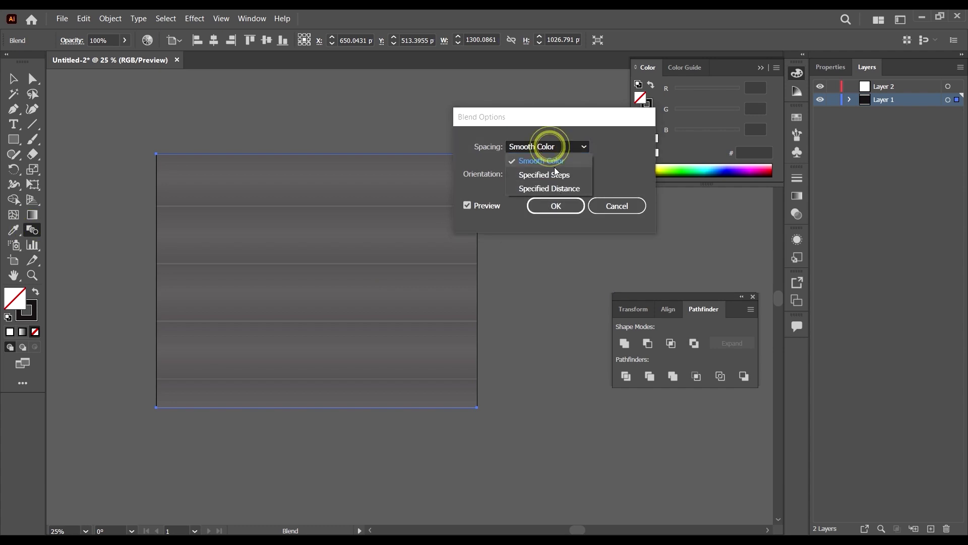
click(559, 180)
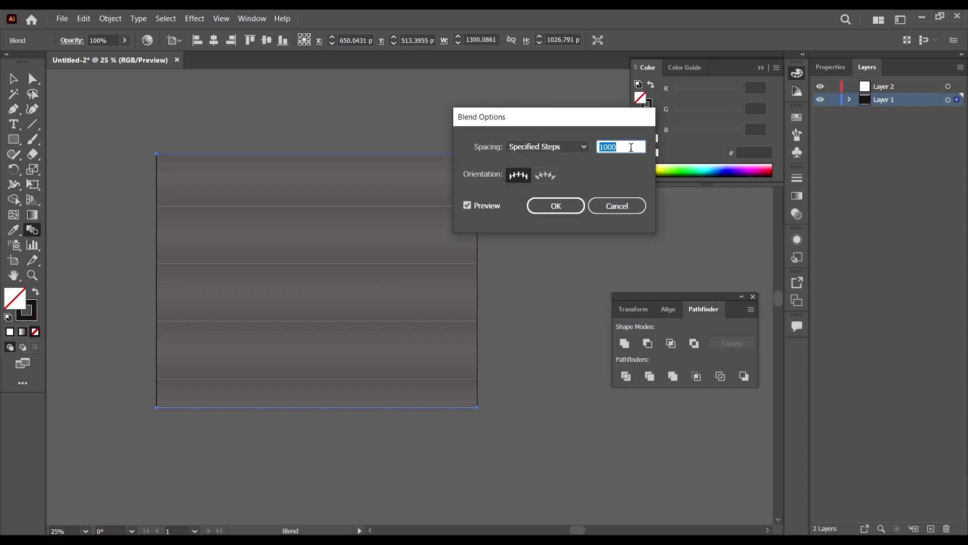
text(50)
click(556, 206)
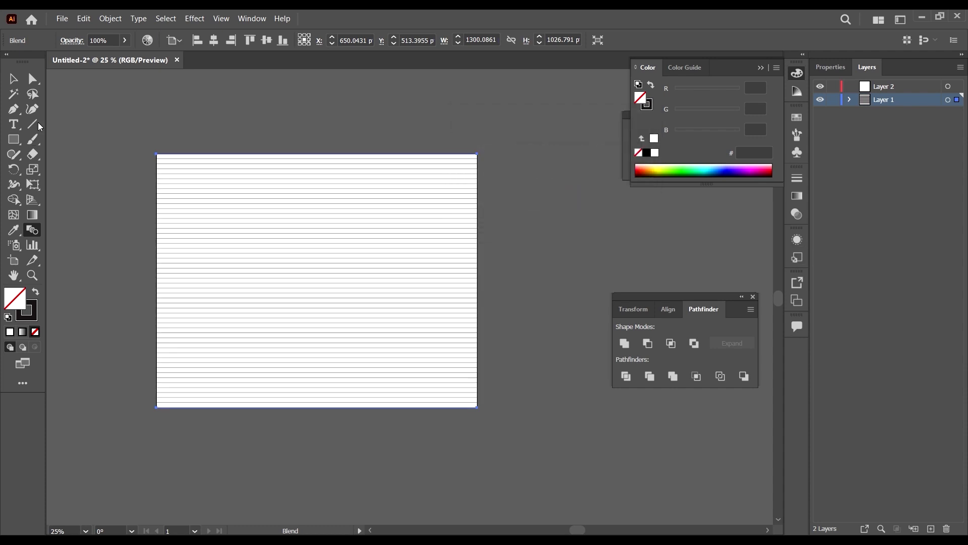
Create a copy of the horizontal line blend rotated by 60°.
click(14, 80)
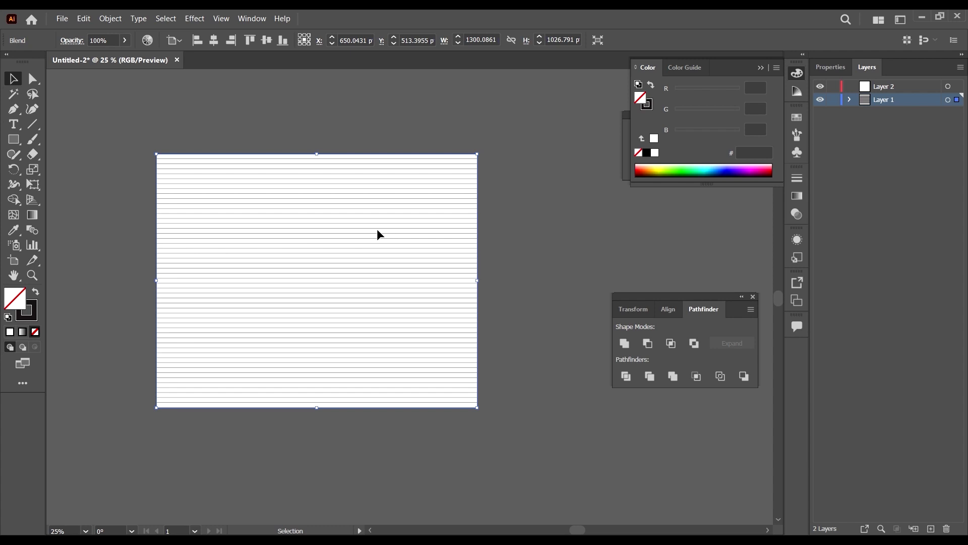
scroll(317, 231, up, 4)
scroll(363, 249, down, 4)
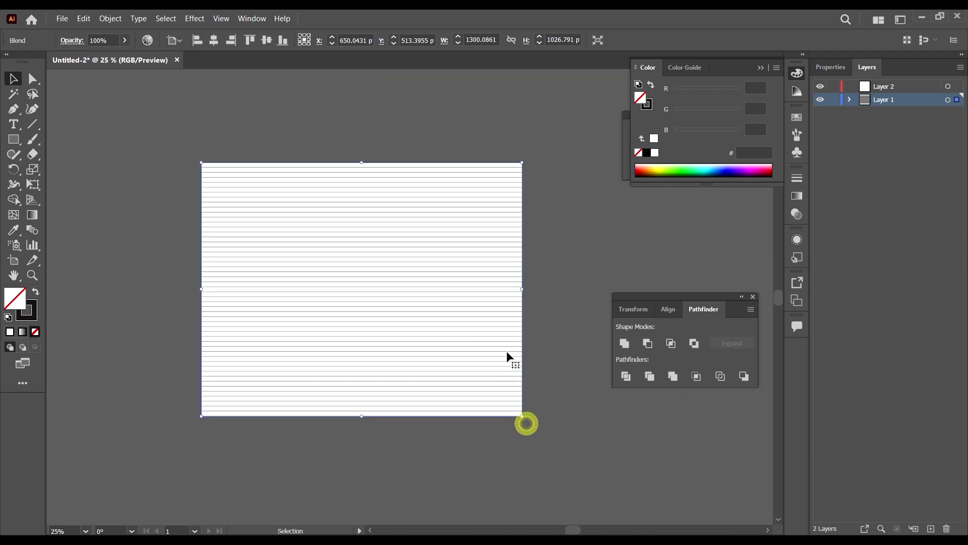
right_click(411, 283)
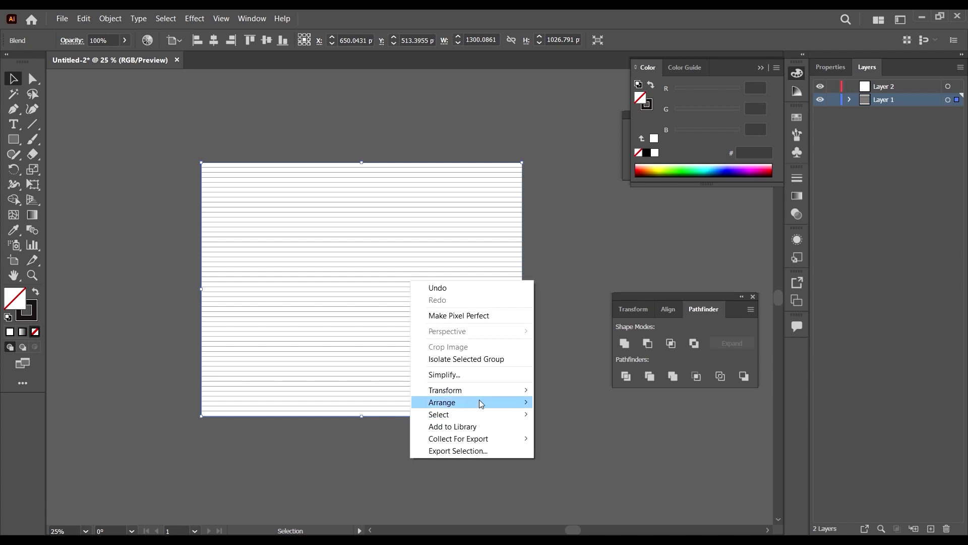
mouse_move(481, 398)
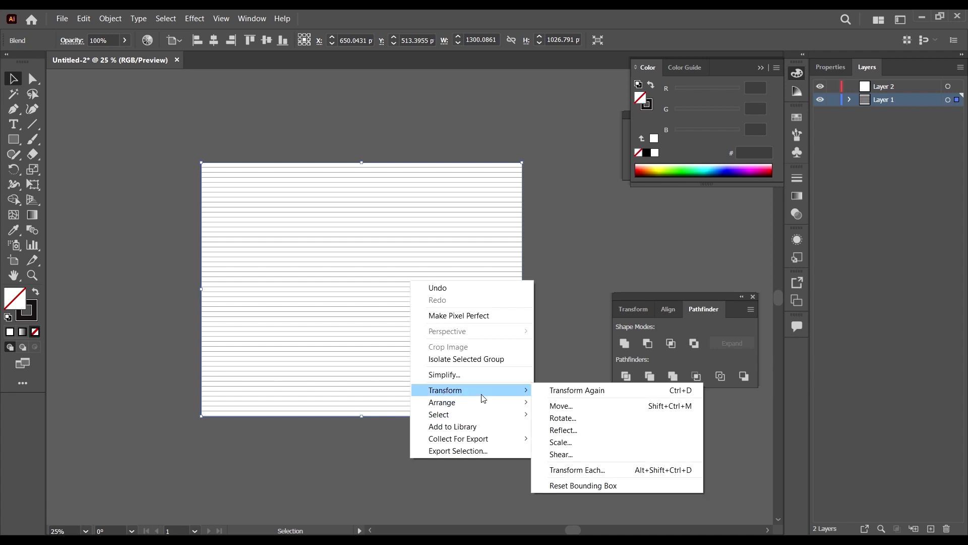
click(597, 419)
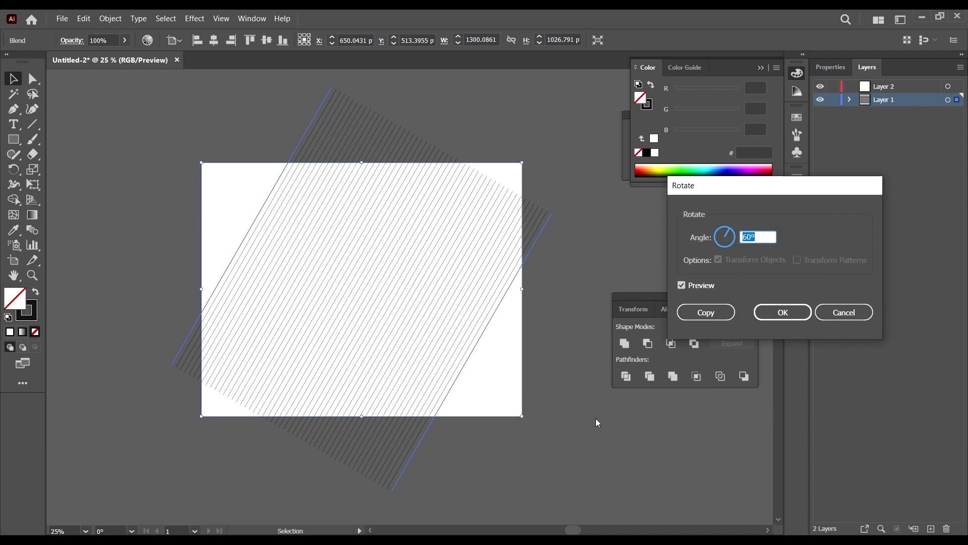
click(757, 237)
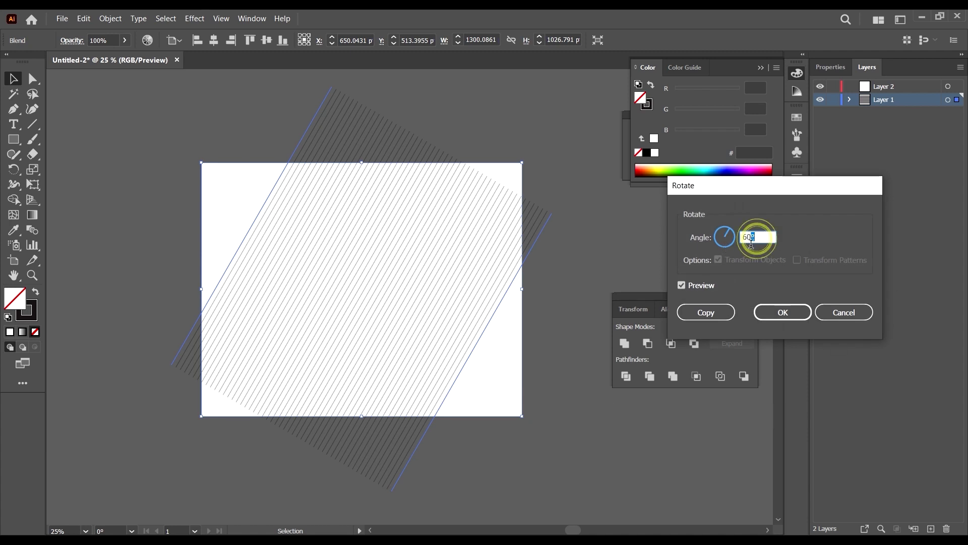
click(706, 312)
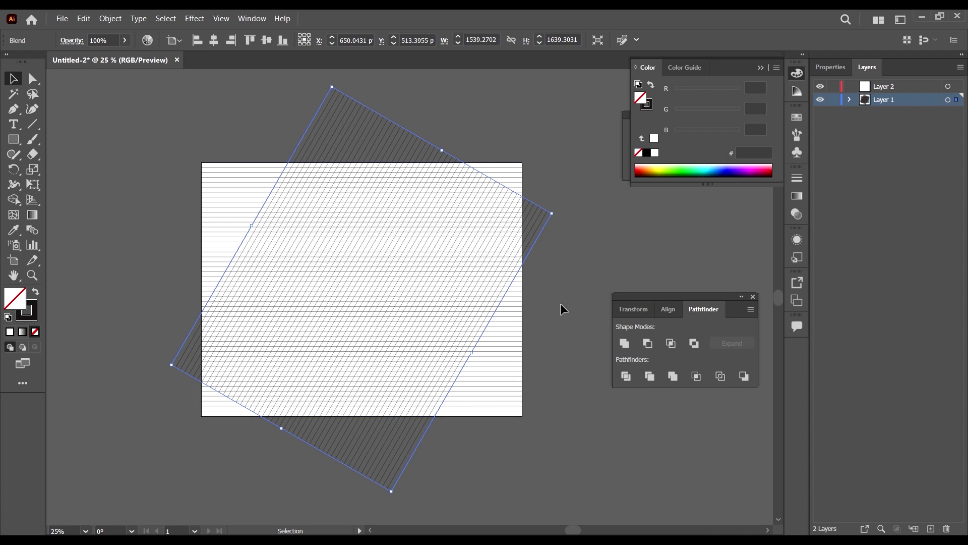
Create a copy of the 60° rotated blend reflected across the vertical axis.
right_click(509, 230)
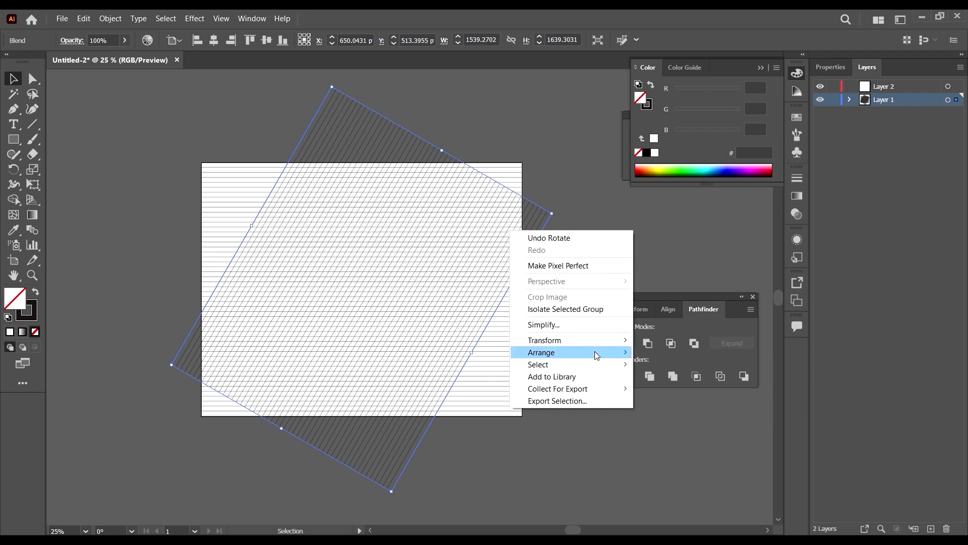
mouse_move(594, 352)
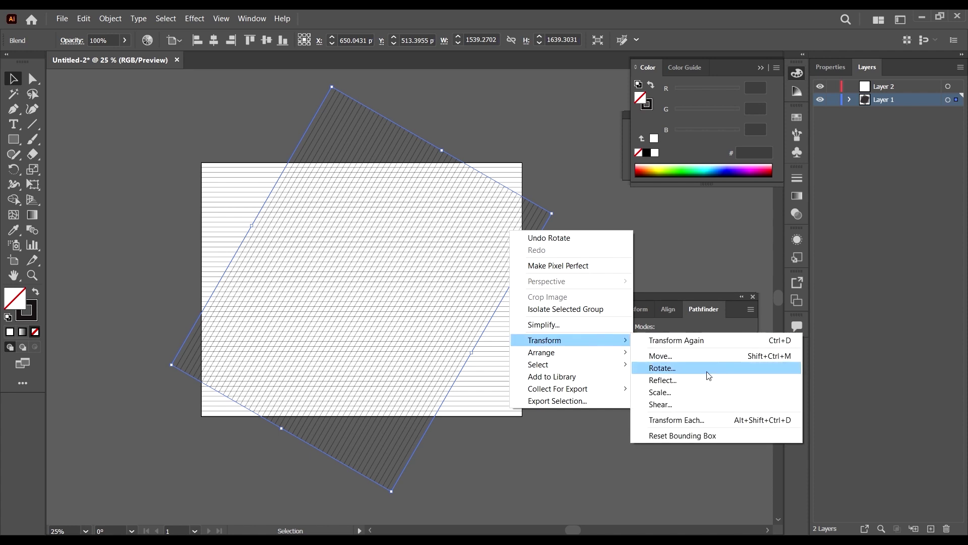
click(697, 378)
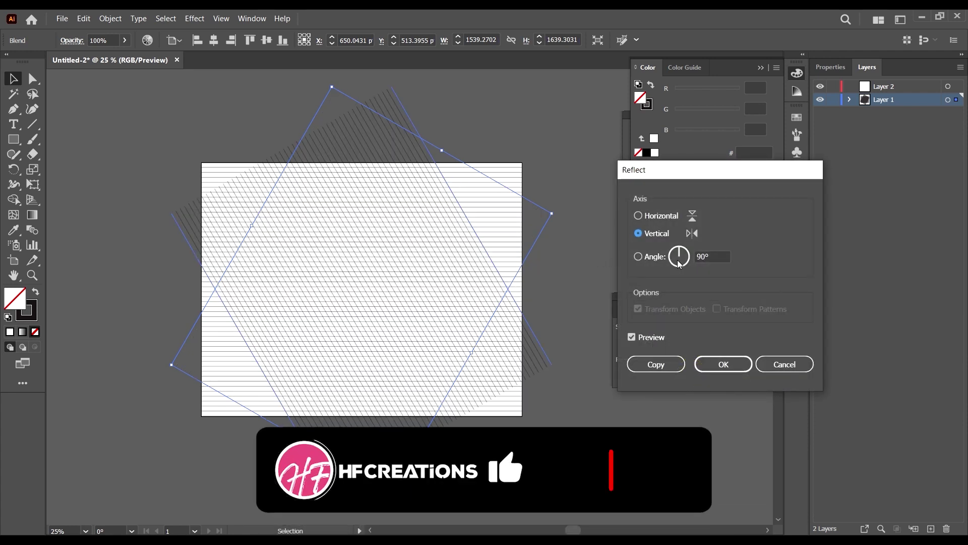
click(658, 362)
click(626, 426)
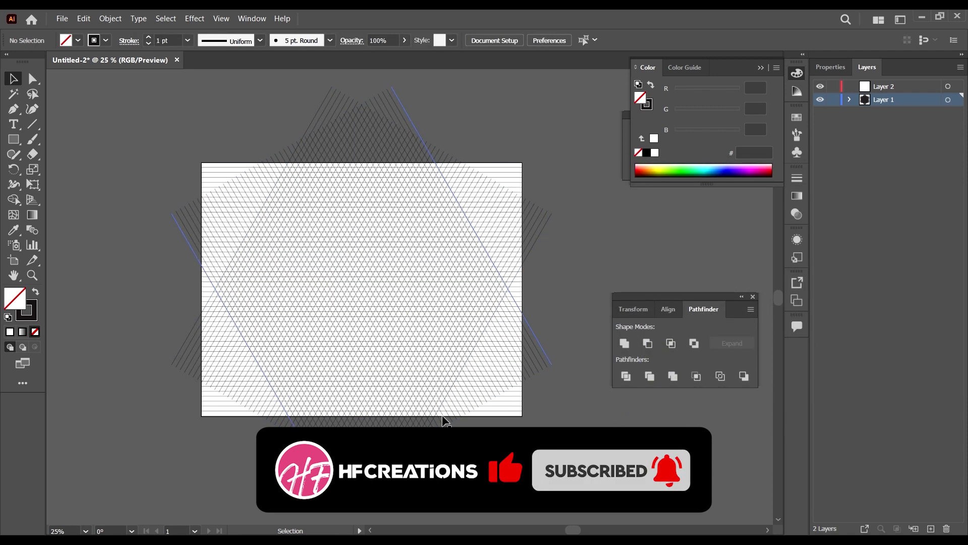
scroll(501, 384, up, 5)
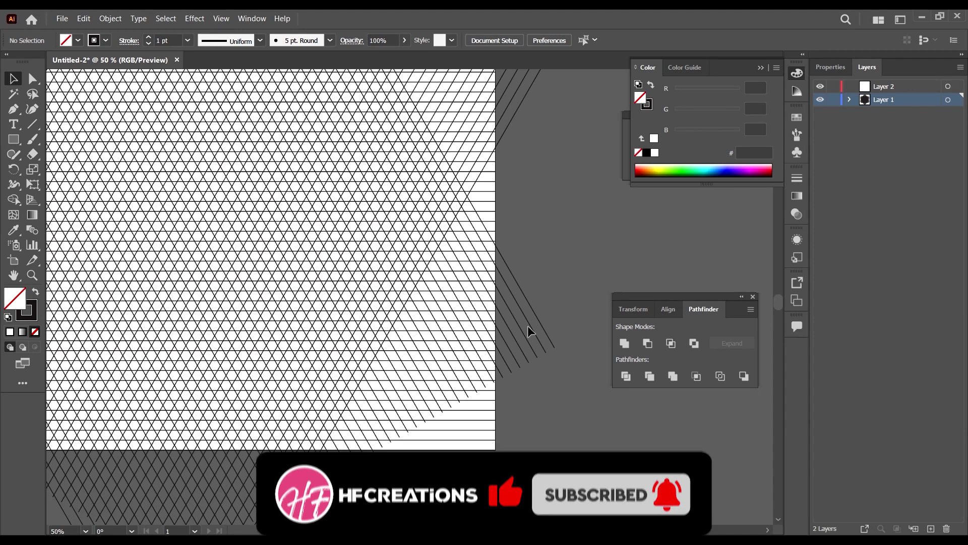
scroll(528, 323, down, 5)
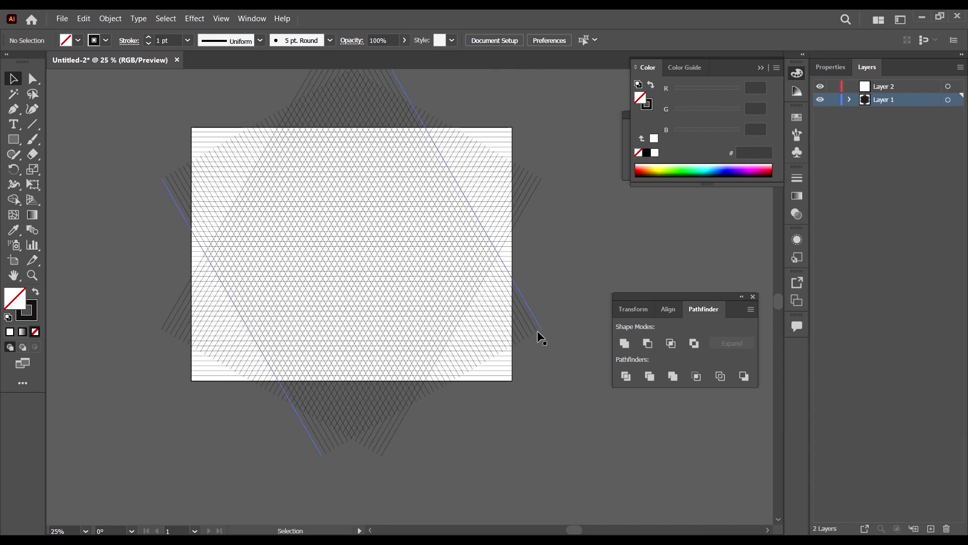
Expand the reflected copy of the slanted line blend into separate paths.
click(537, 331)
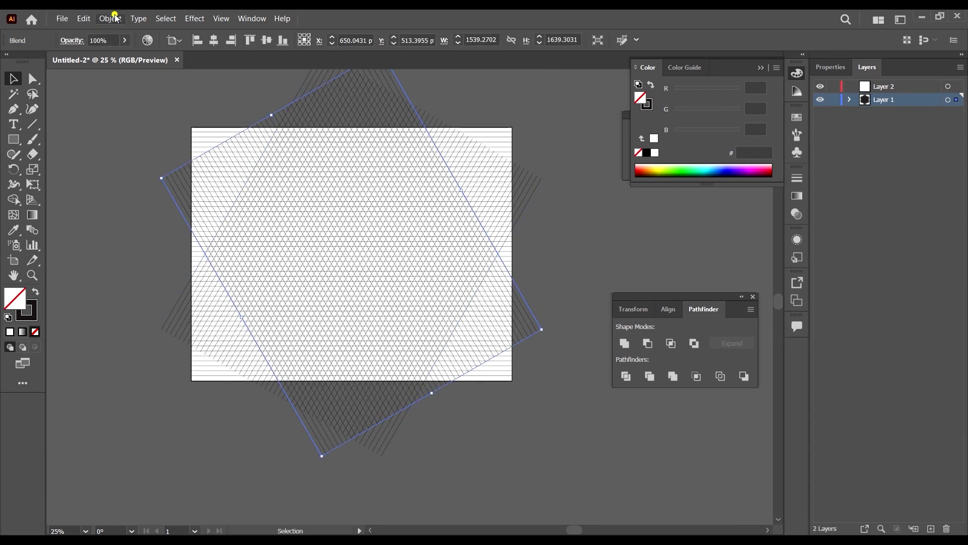
click(112, 18)
mouse_move(197, 328)
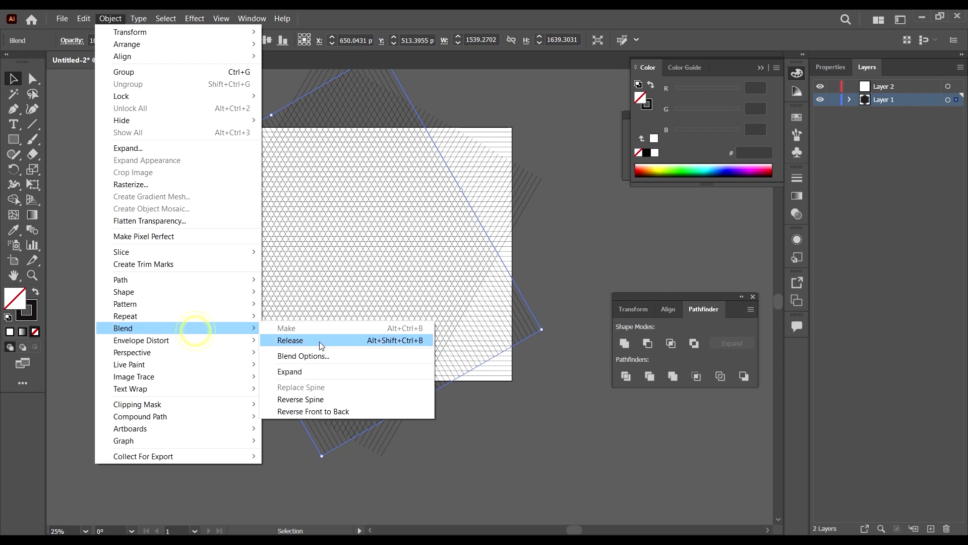
click(318, 371)
Expand the 60° rotated line blend into separate paths and check that both slanted sets select as groups.
click(525, 171)
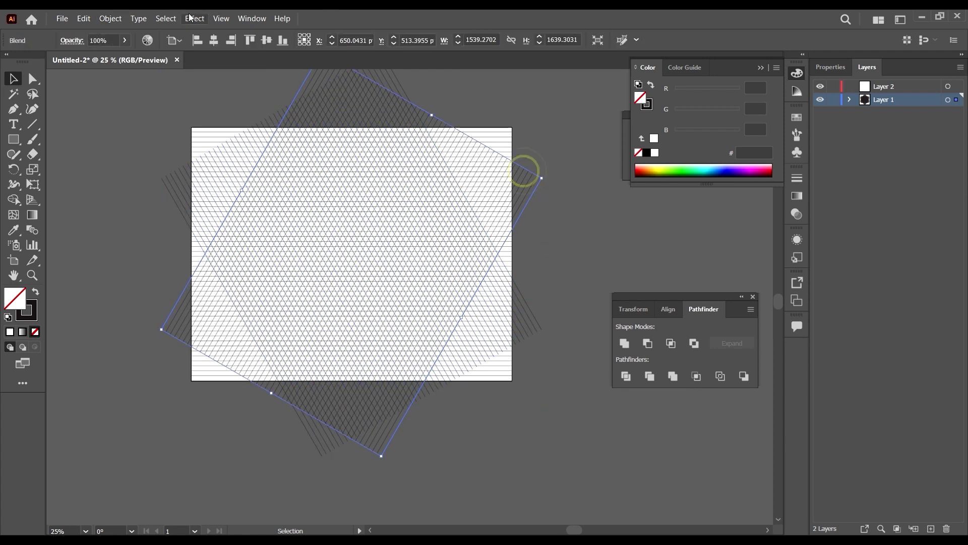
click(110, 18)
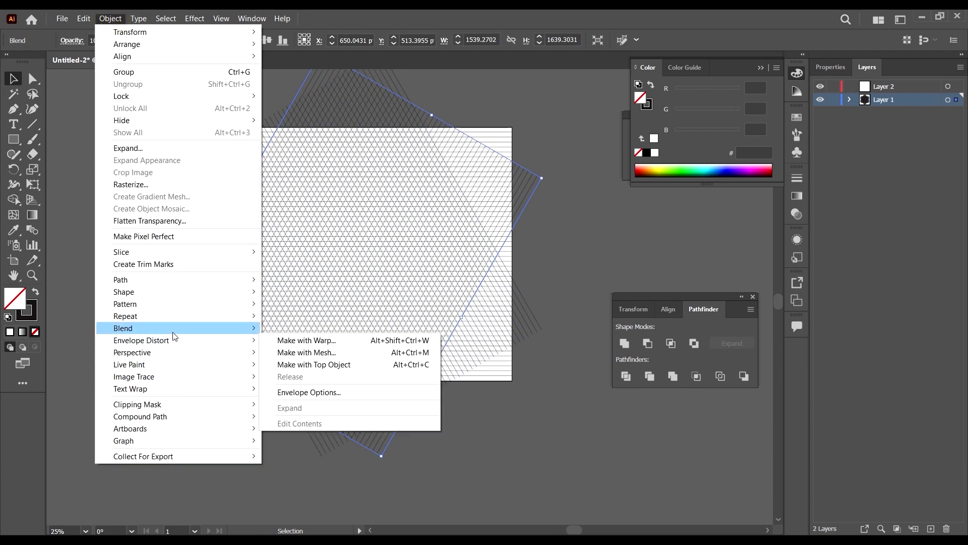
mouse_move(170, 328)
click(291, 369)
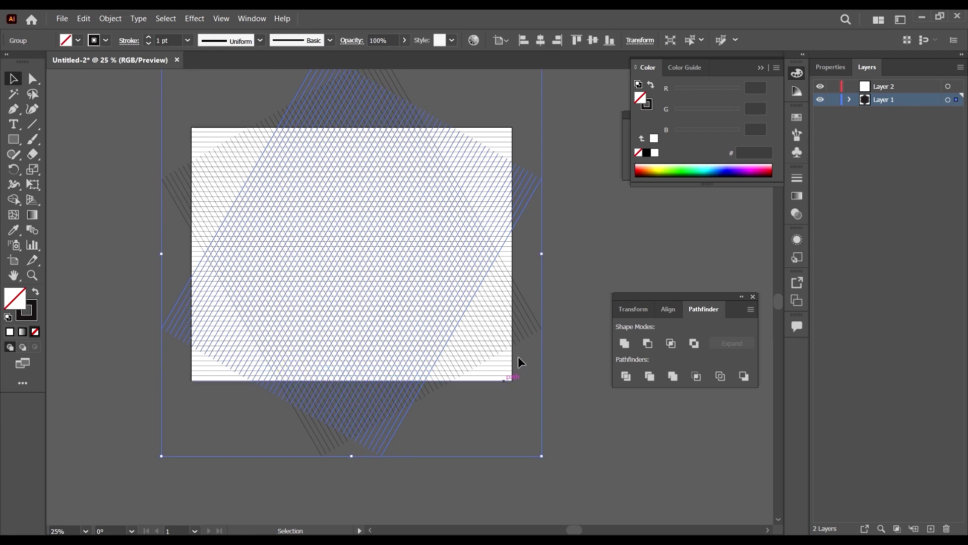
click(529, 322)
click(534, 317)
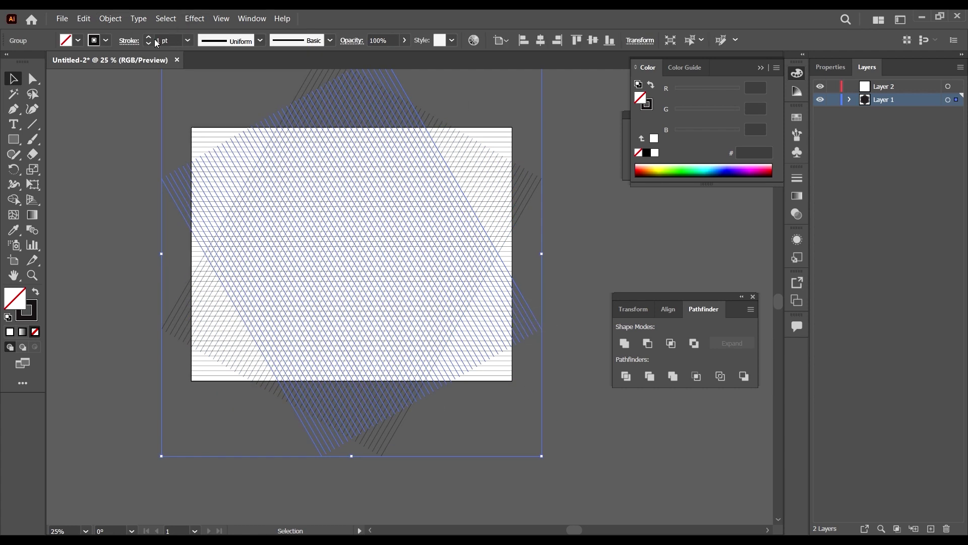
click(433, 130)
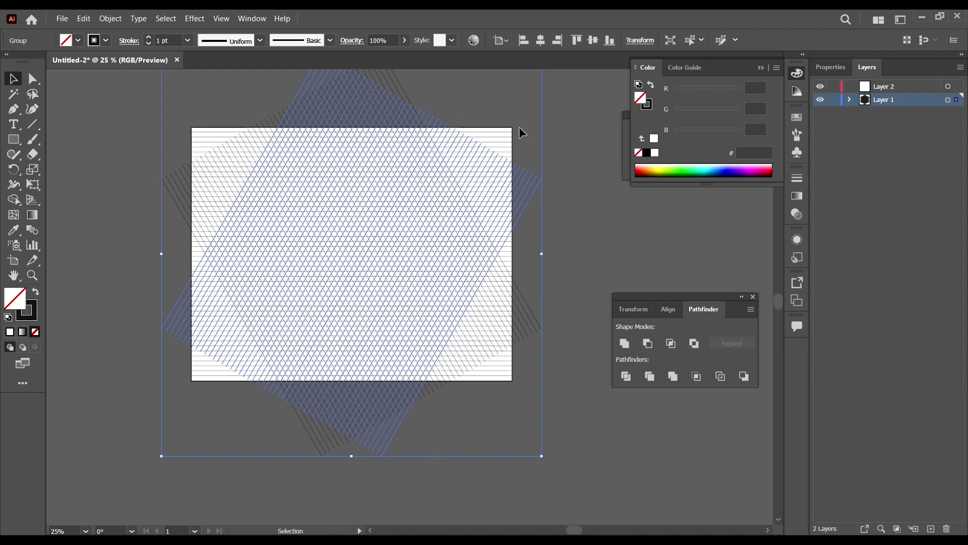
click(510, 137)
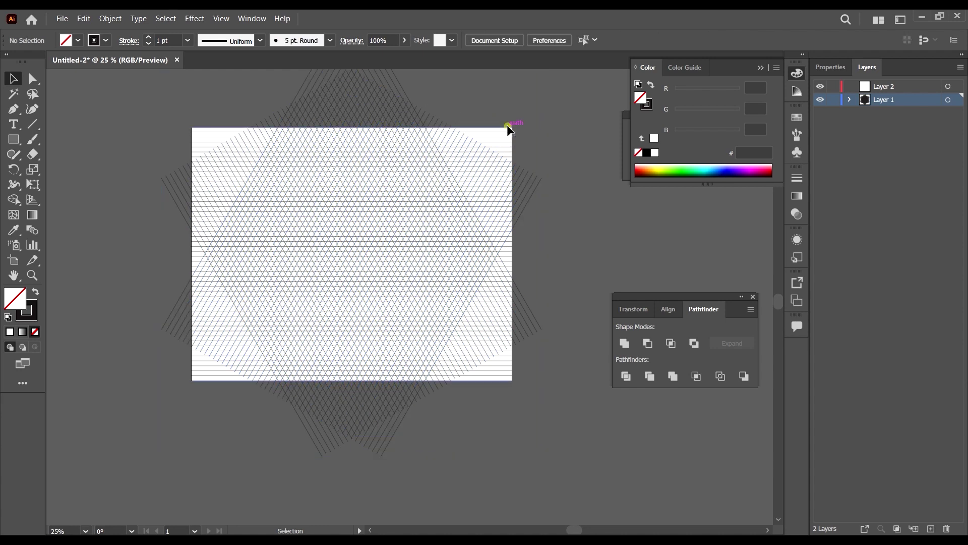
Expand the original horizontal line blend into separate paths.
click(510, 129)
click(111, 19)
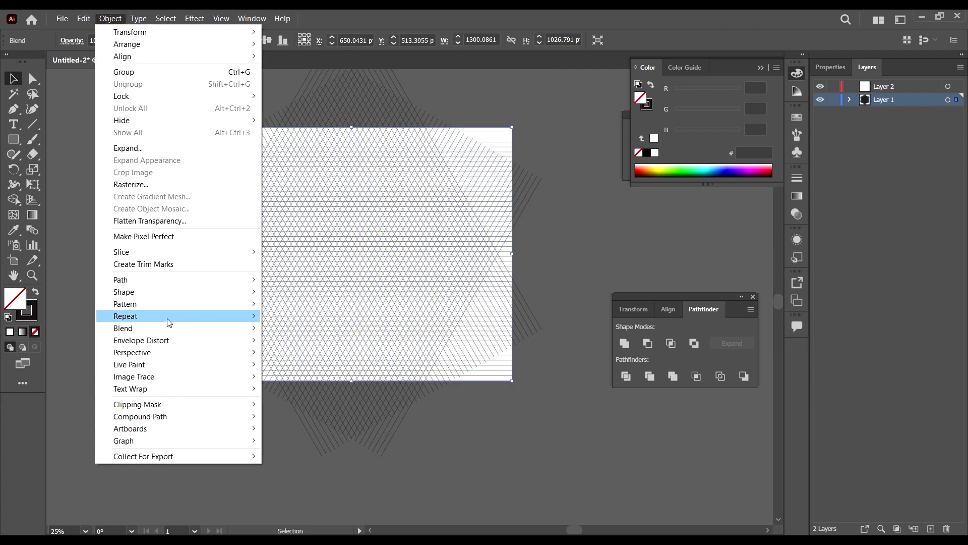
mouse_move(169, 330)
click(306, 373)
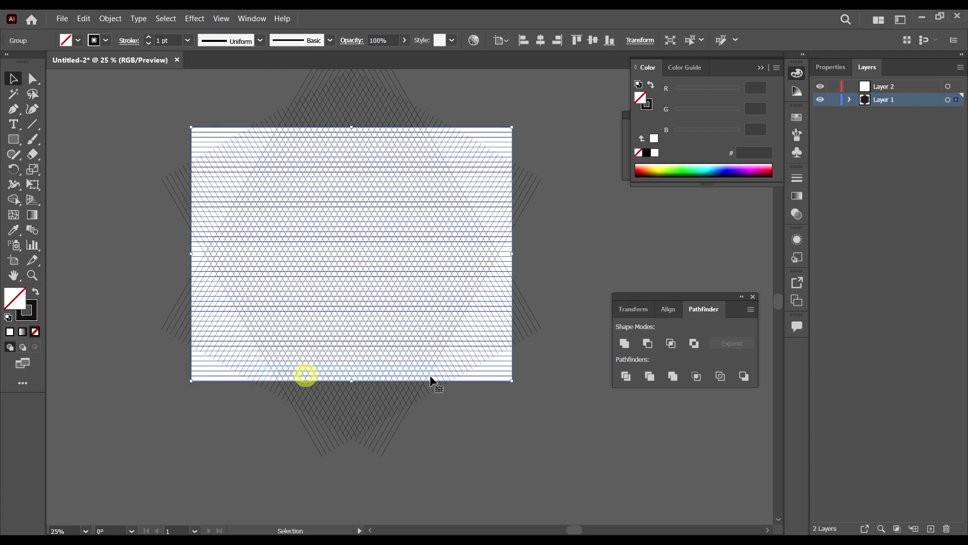
click(513, 444)
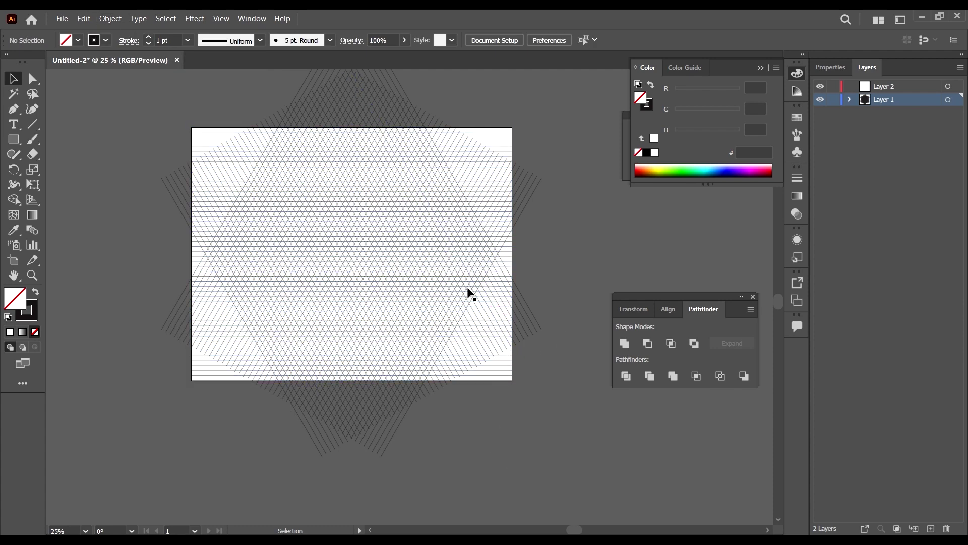
Move the horizontal line group up so its lines run through the crossings of the slanted lines.
scroll(467, 292, up, 4)
scroll(466, 292, down, 4)
scroll(506, 398, up, 3)
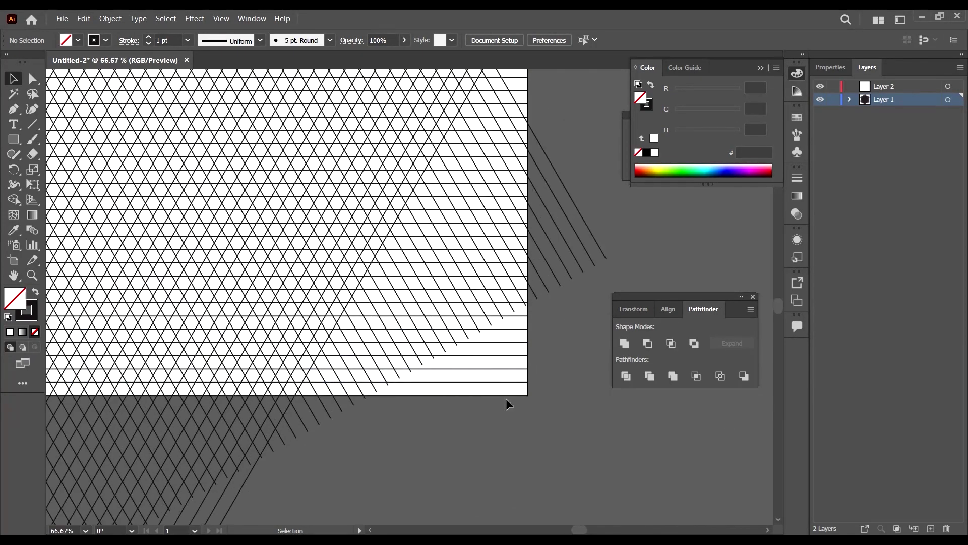
click(508, 384)
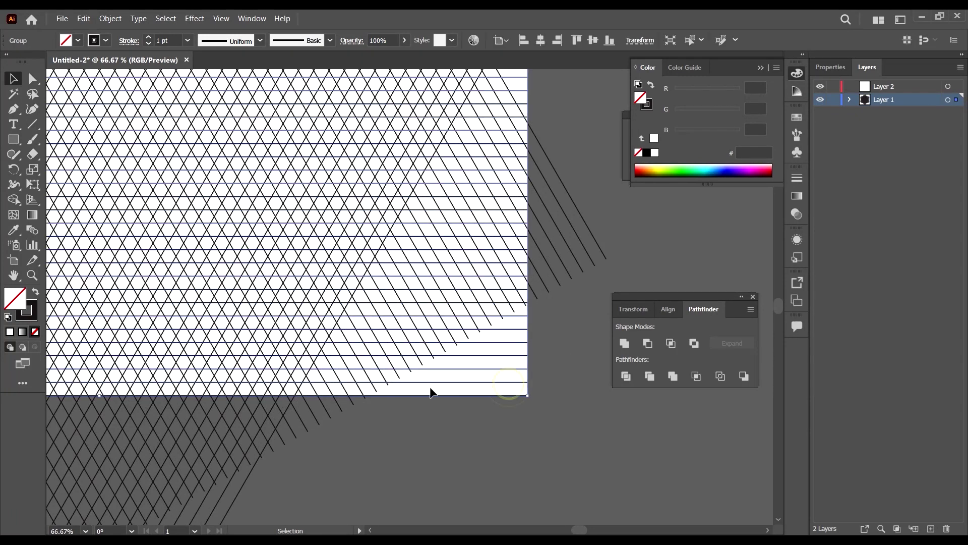
scroll(309, 372, up, 5)
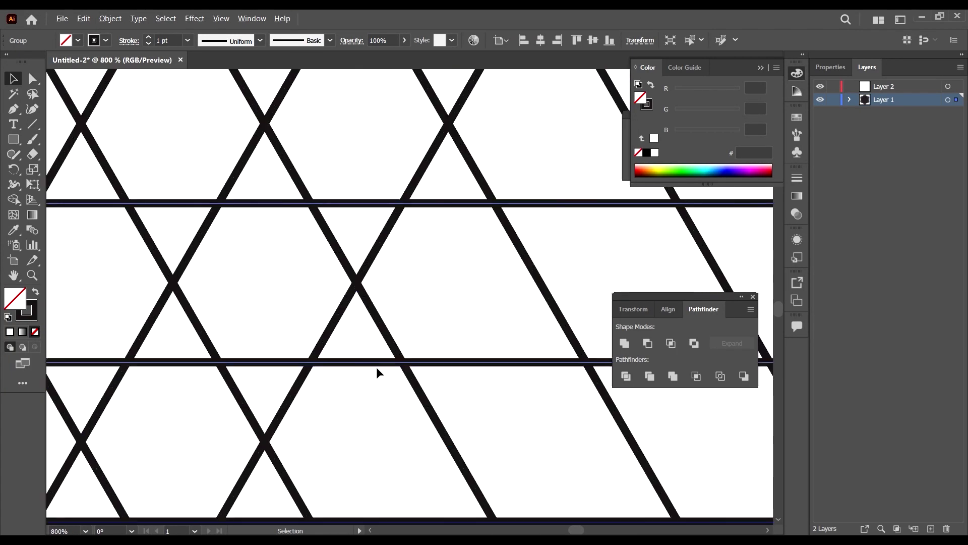
drag(442, 371, 432, 283)
scroll(366, 280, up, 2)
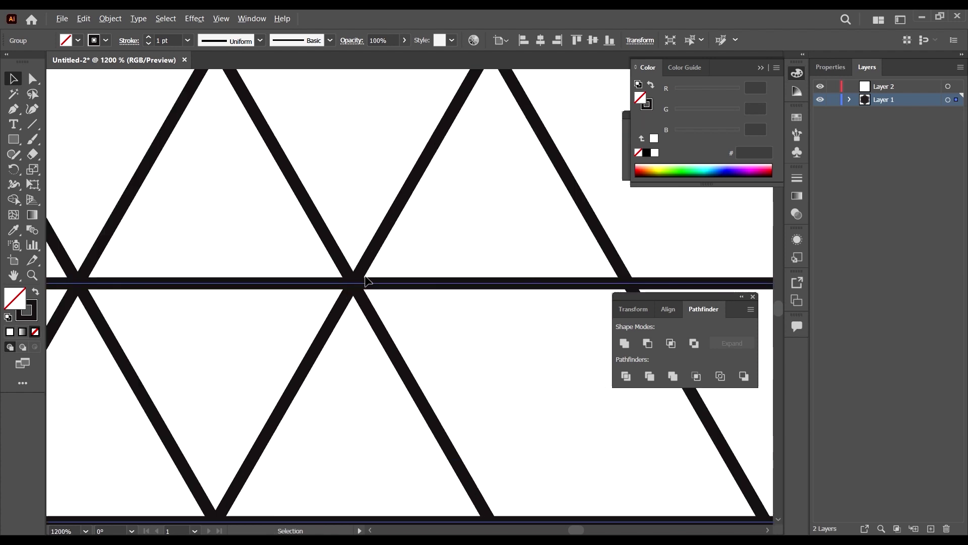
Fine-tune the horizontal line group's position in outline view so its lines meet the slanted lines' intersection.
key(ctrl+y)
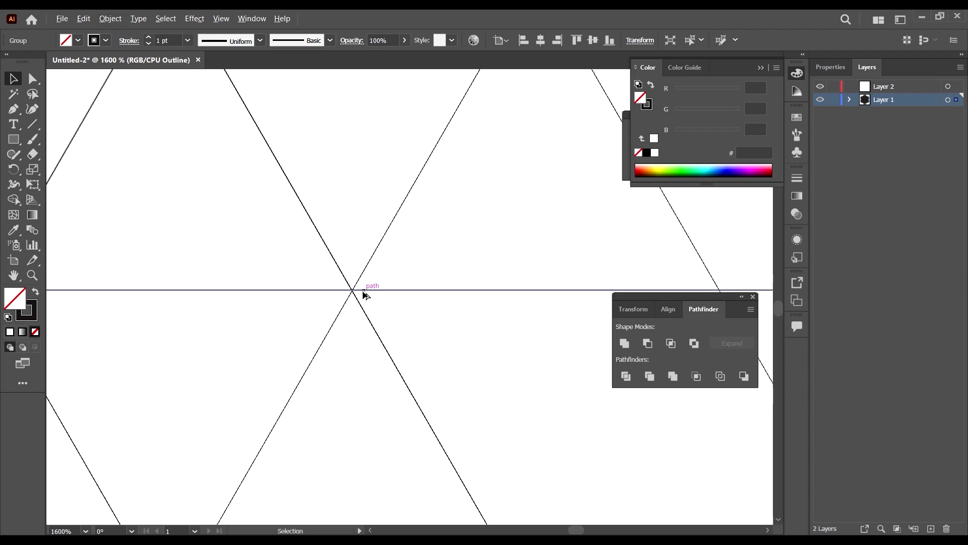
scroll(363, 291, up, 3)
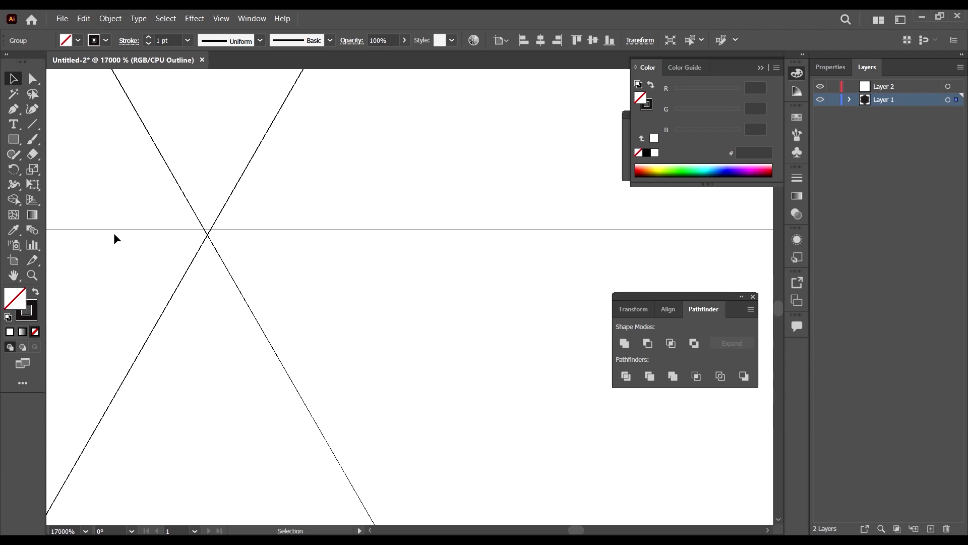
scroll(120, 229, up, 2)
drag(252, 397, 247, 401)
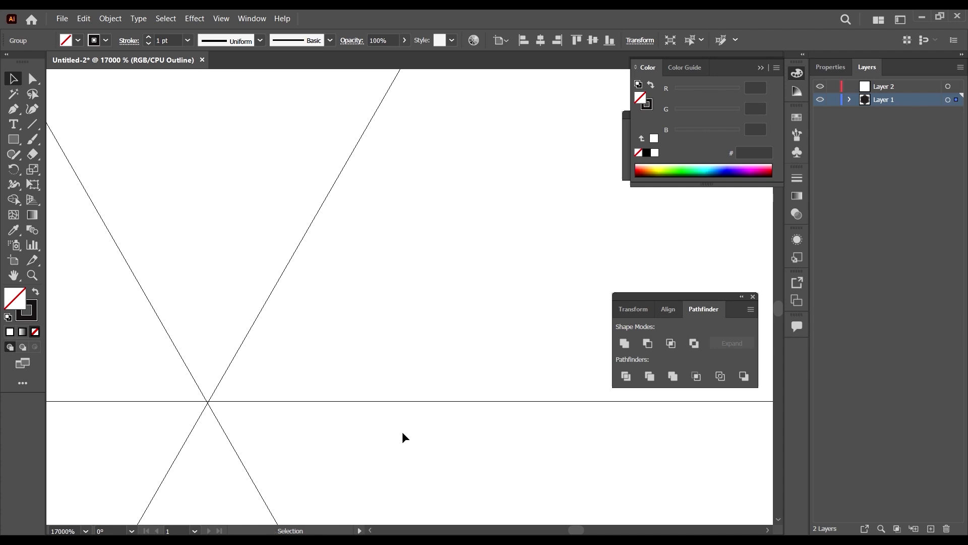
Return to the normal preview display and examine the triangular grid's line intersections.
scroll(322, 352, down, 20)
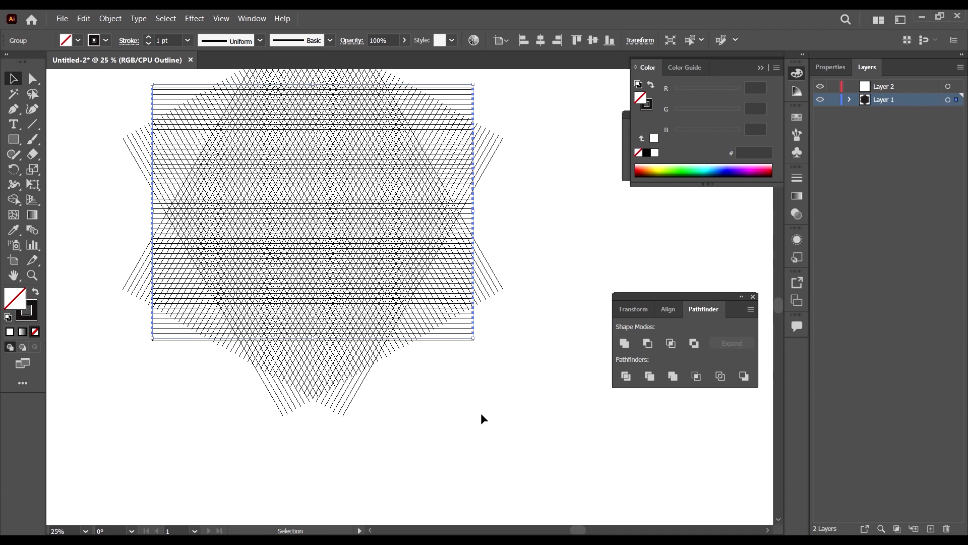
scroll(455, 341, up, 2)
key(ctrl+y)
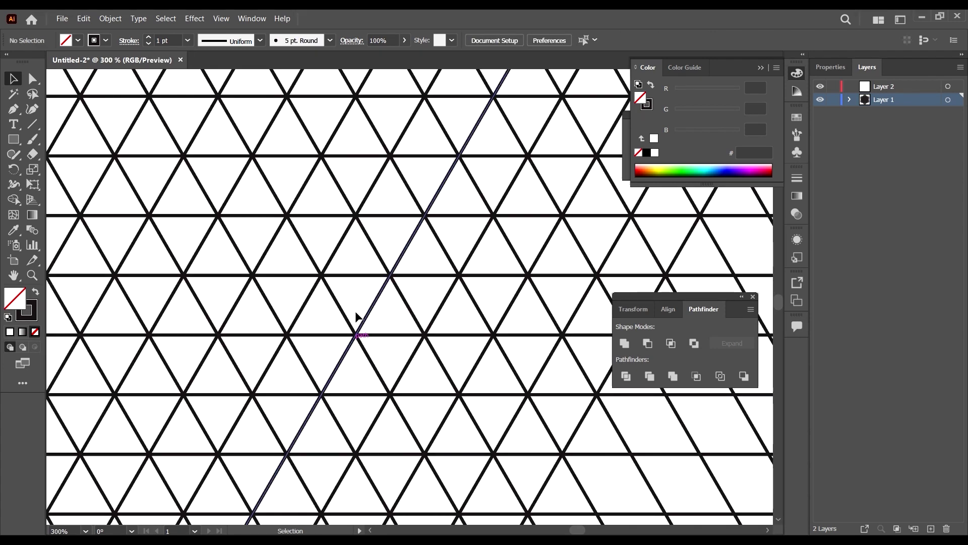
scroll(437, 331, down, 5)
scroll(379, 361, up, 5)
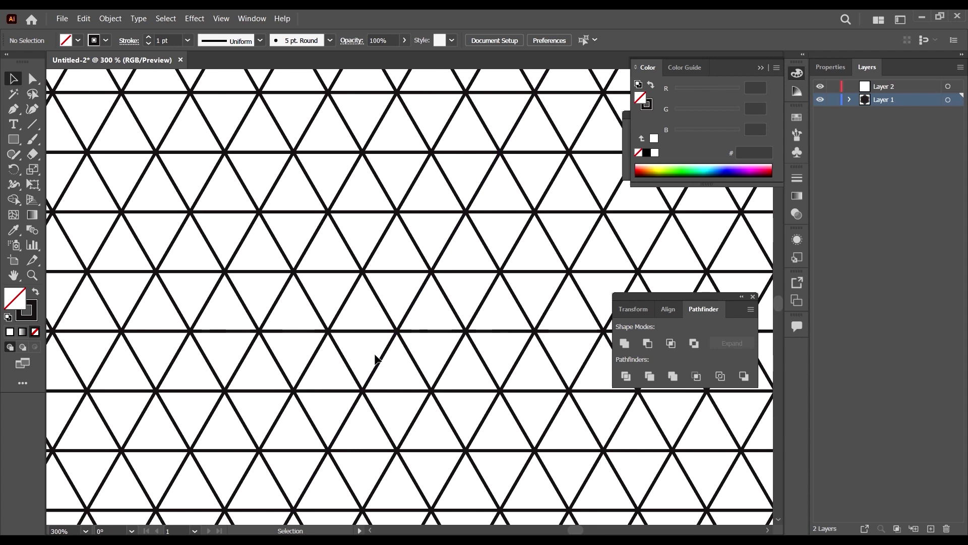
scroll(376, 359, down, 6)
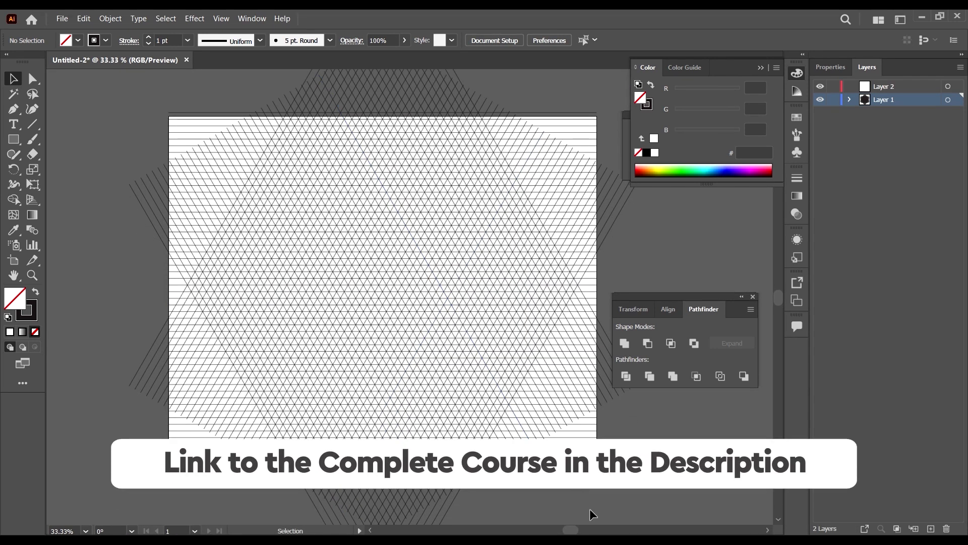
Select all the triangular grid's line groups and split them into separate pieces with the Pathfinder Divide operation.
drag(619, 486, 171, 161)
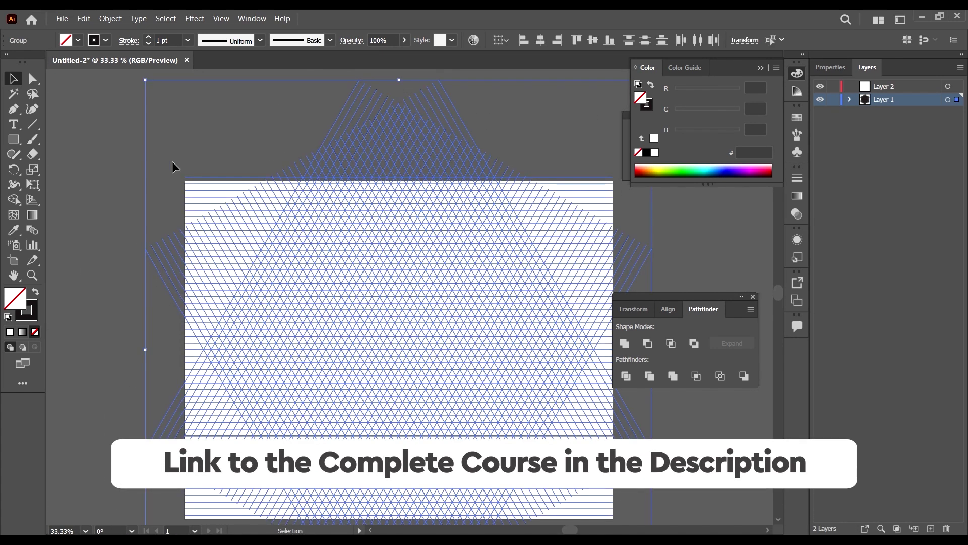
drag(707, 298, 722, 272)
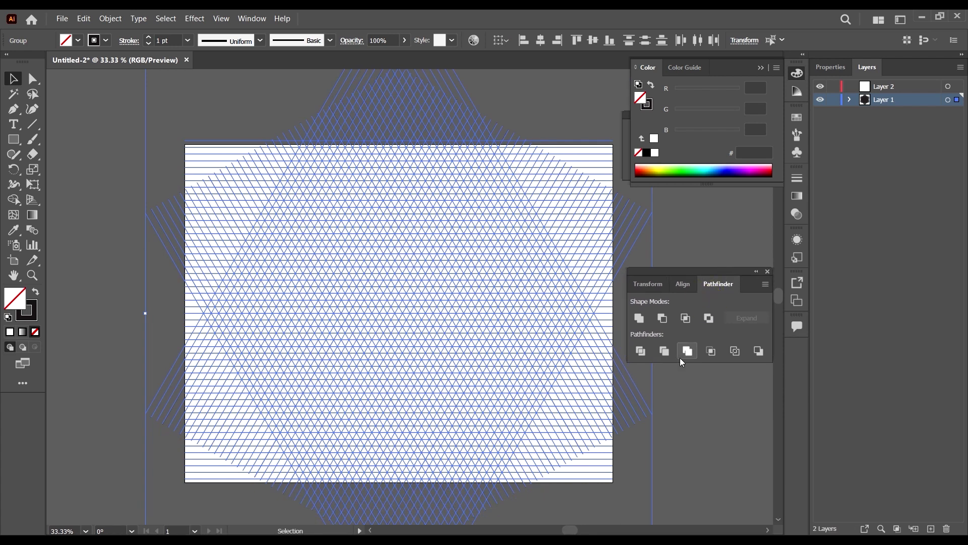
click(639, 351)
scroll(231, 354, down, 3)
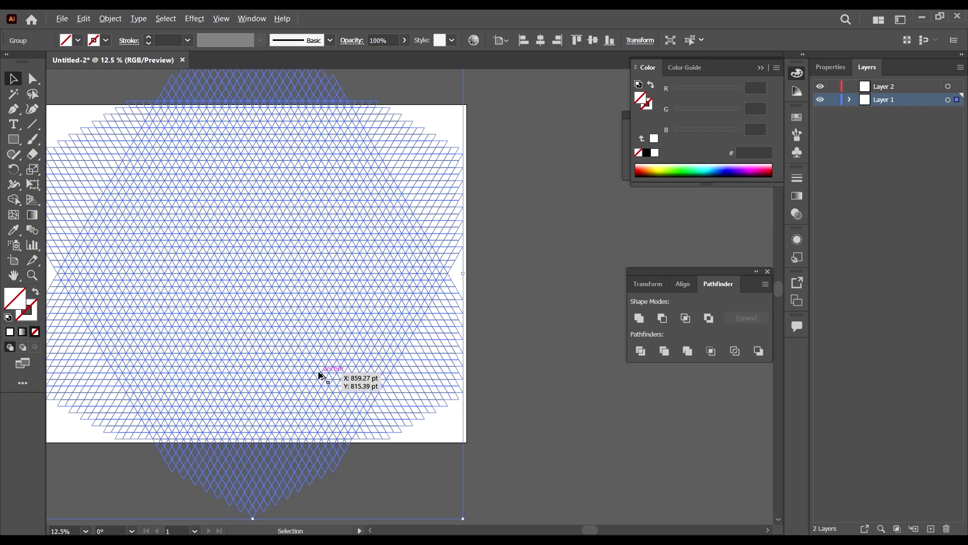
scroll(318, 374, up, 8)
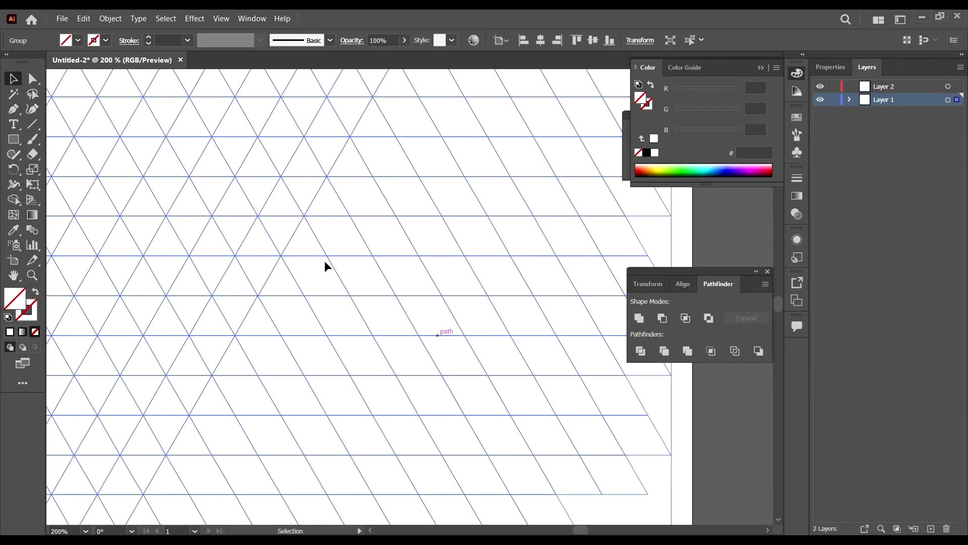
scroll(338, 234, down, 2)
Give the divided grid a black 0.5 pt stroke, deselect it and check its appearance.
click(106, 41)
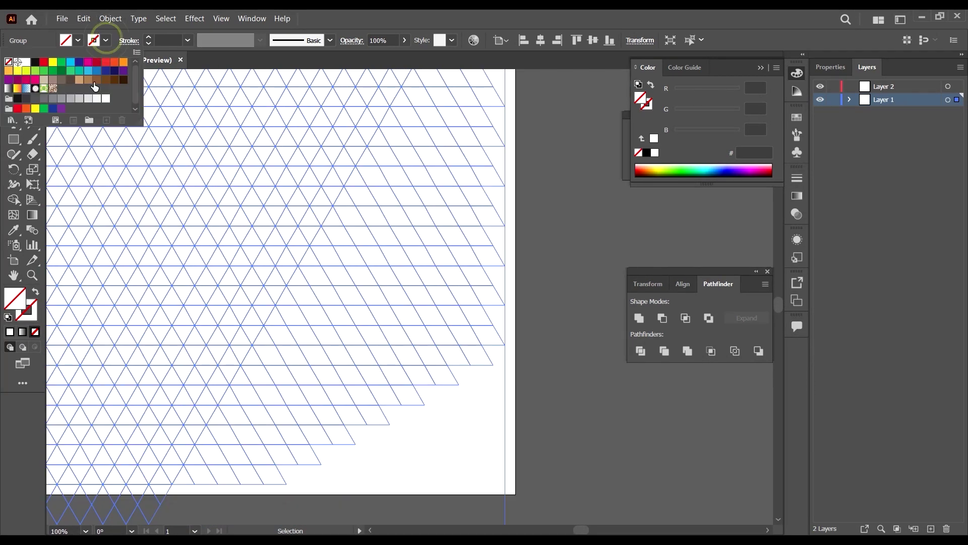
click(34, 62)
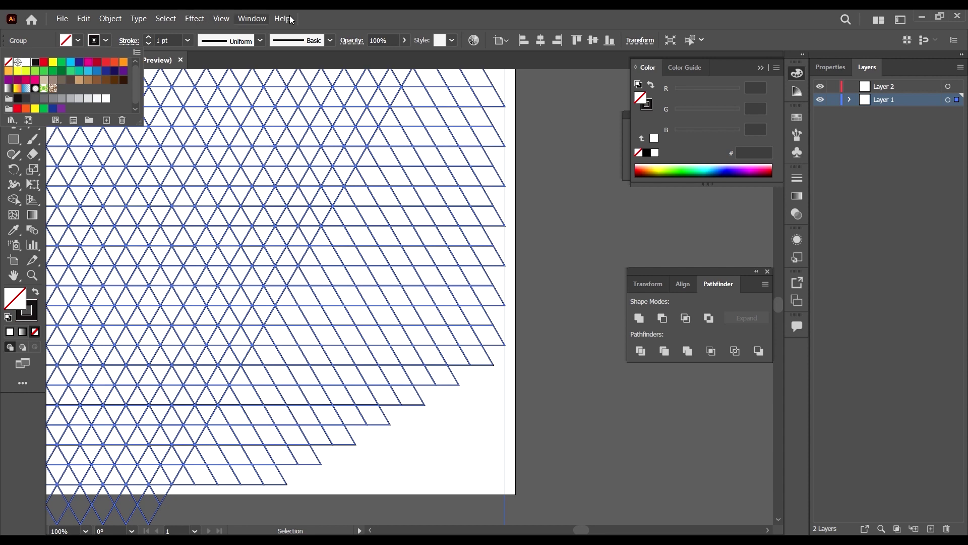
click(190, 41)
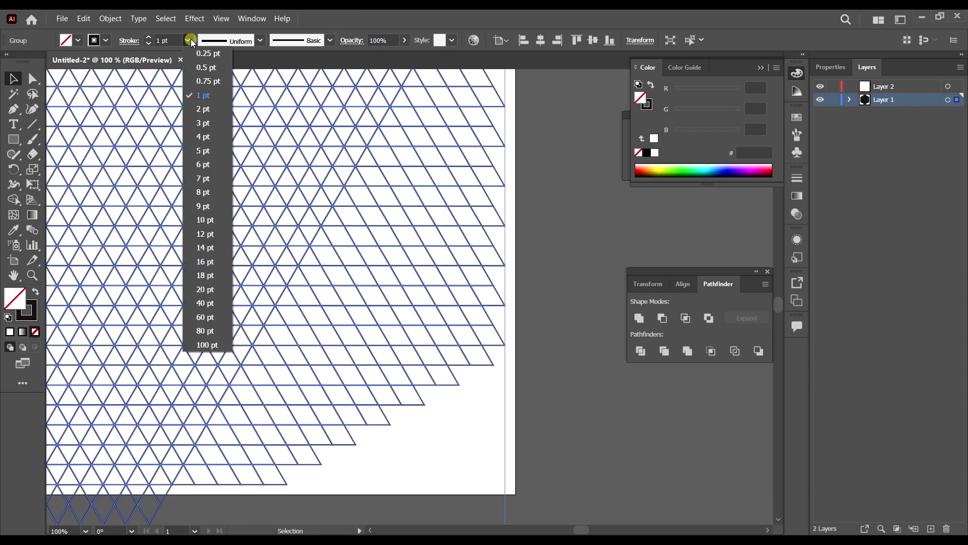
click(204, 67)
scroll(483, 350, down, 1)
scroll(483, 350, down, 2)
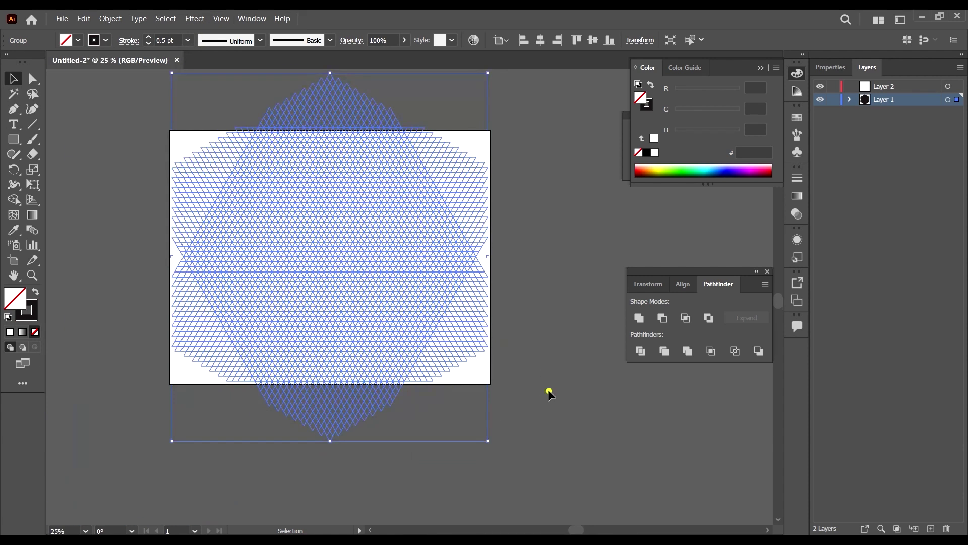
click(550, 391)
scroll(350, 327, up, 3)
scroll(346, 318, down, 3)
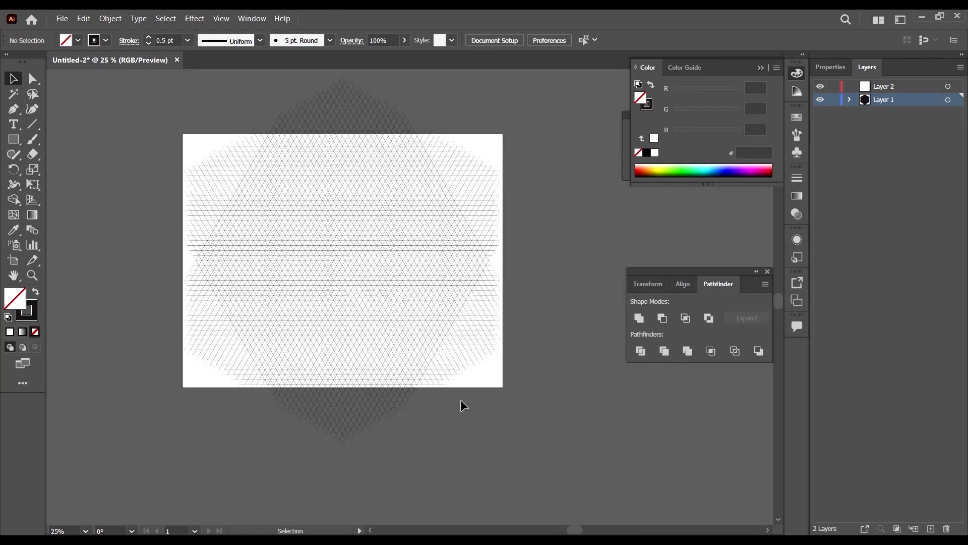
scroll(422, 308, up, 1)
scroll(454, 348, up, 2)
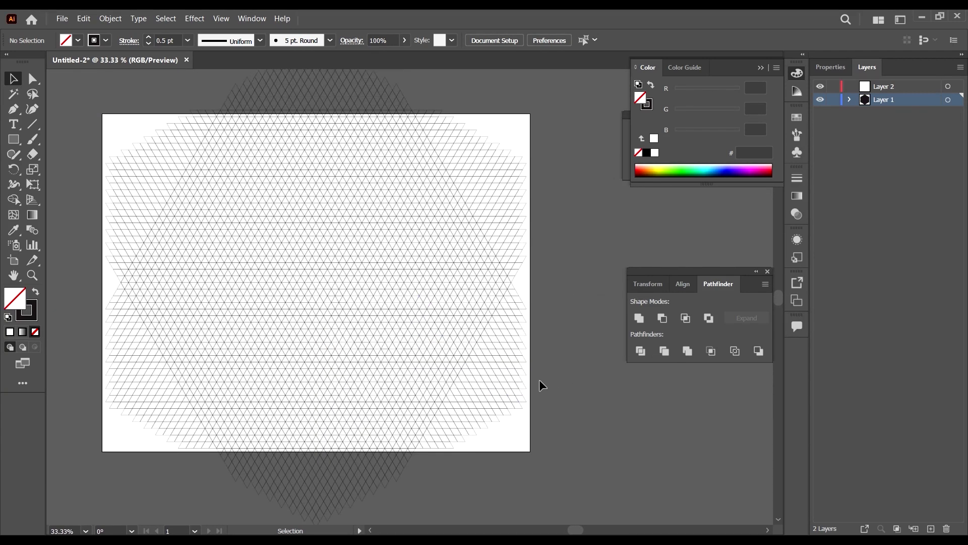
Isolate the divided grid group and delete the pieces along and below the artboard's lower edge.
click(492, 378)
right_click(423, 322)
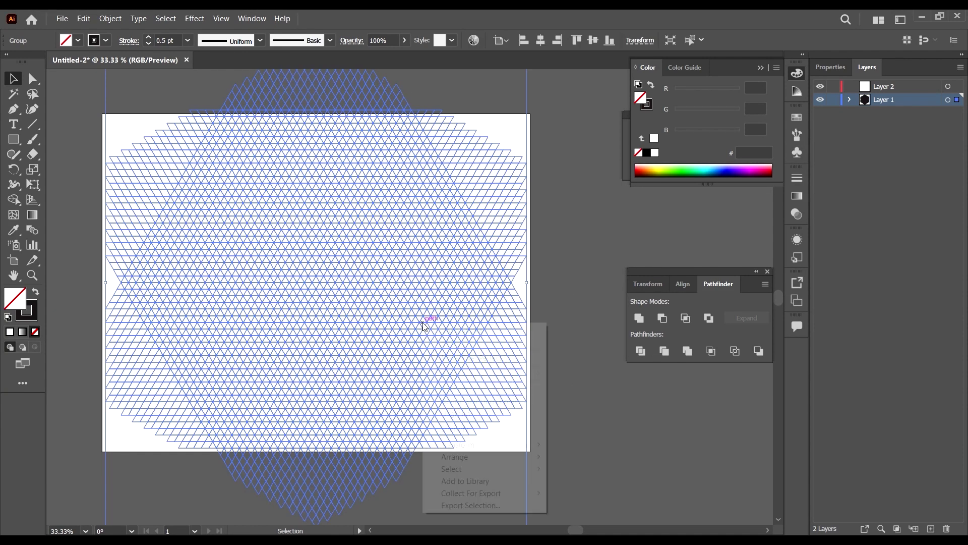
click(401, 227)
double_click(401, 227)
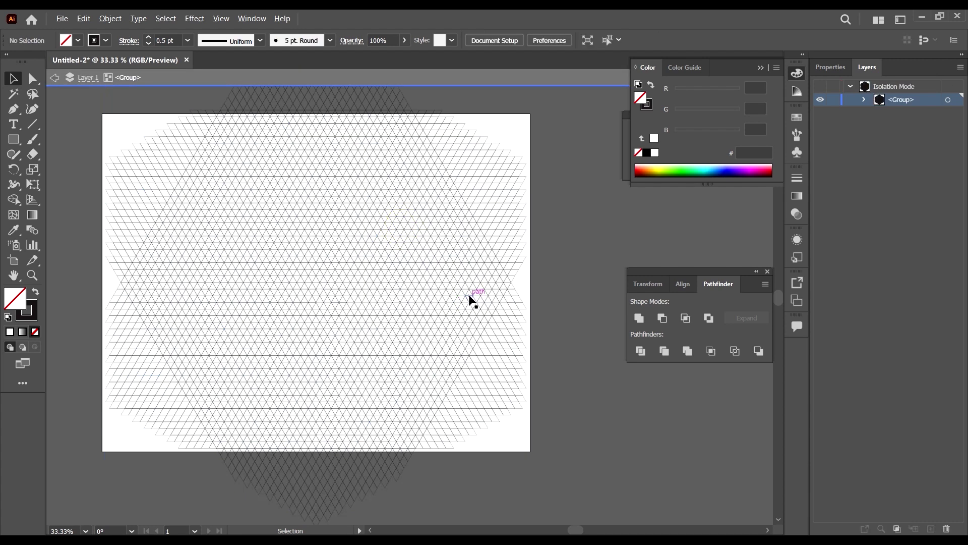
scroll(471, 298, down, 1)
drag(549, 478, 109, 392)
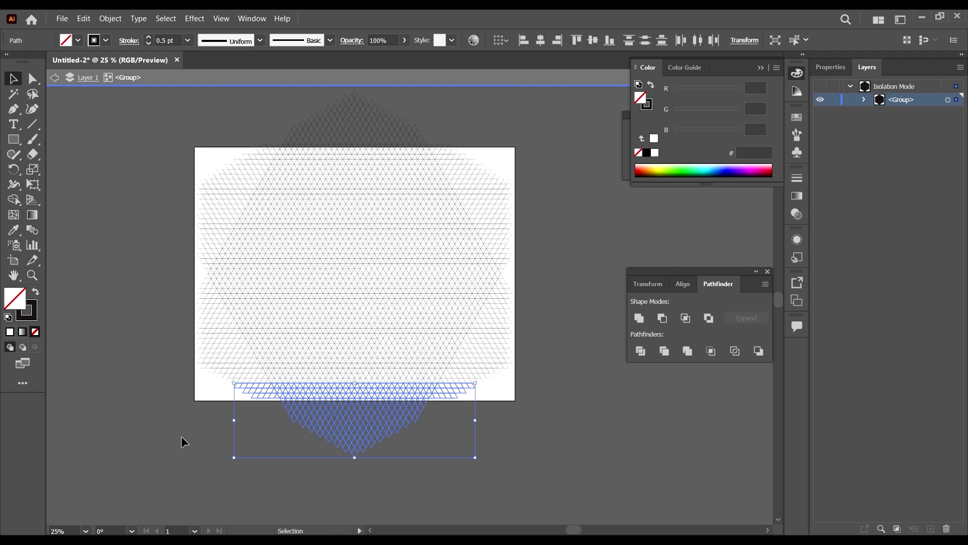
key(Delete)
Trim the grid to a clean rectangle by deleting its upper overhang and ragged side pieces, and leave isolation mode.
scroll(415, 319, up, 2)
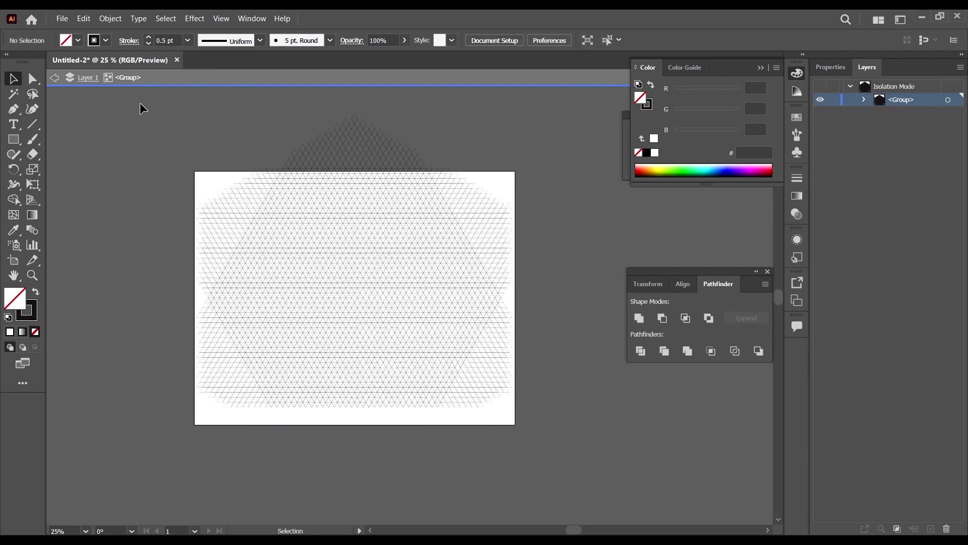
drag(148, 102, 584, 186)
key(Delete)
drag(557, 479, 450, 146)
key(Delete)
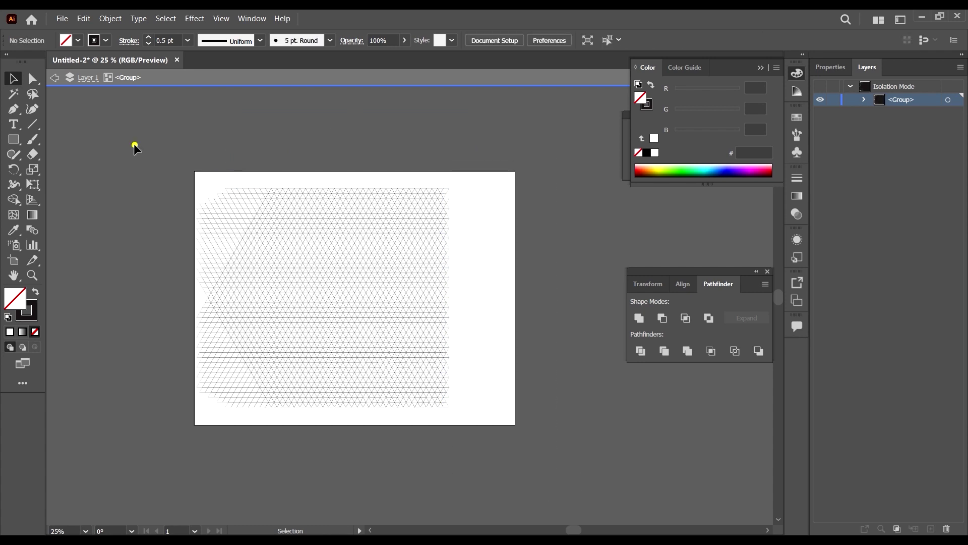
drag(135, 149, 262, 466)
key(Delete)
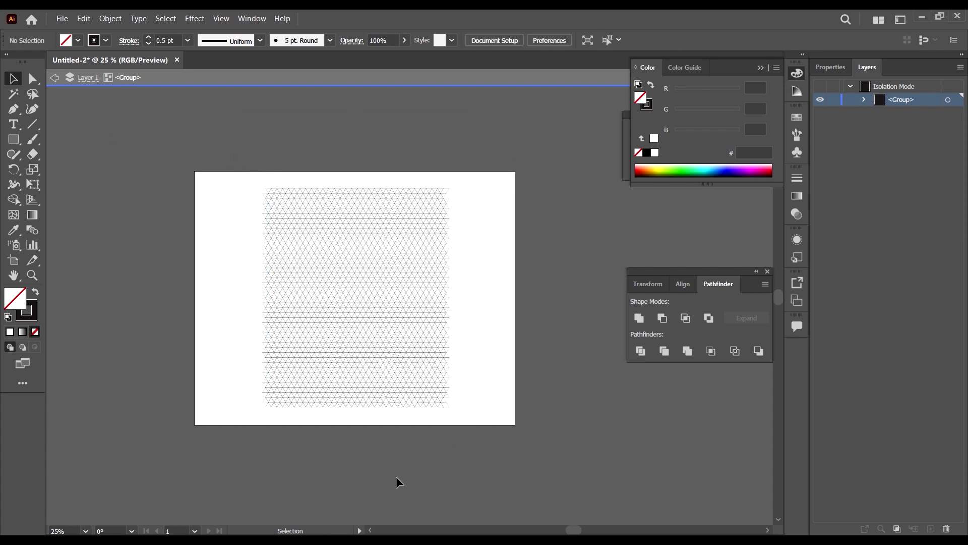
double_click(579, 404)
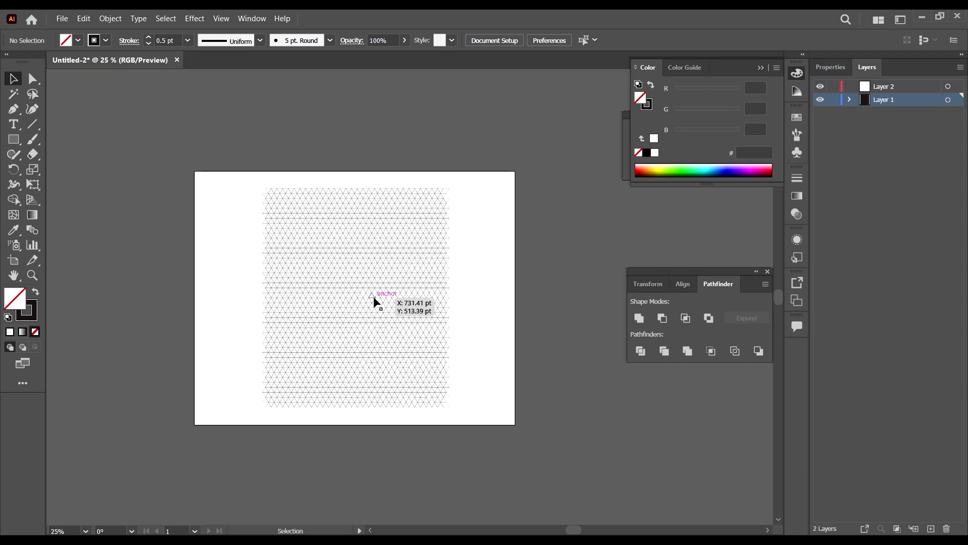
Center the trimmed grid horizontally and vertically, deselect it and inspect its triangles up close.
click(429, 285)
click(540, 40)
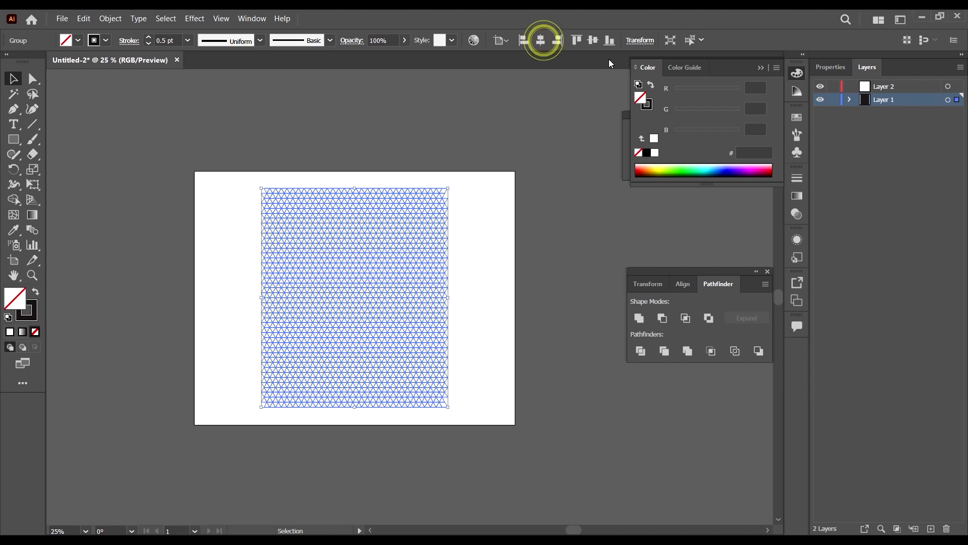
click(593, 40)
click(508, 346)
scroll(352, 337, up, 4)
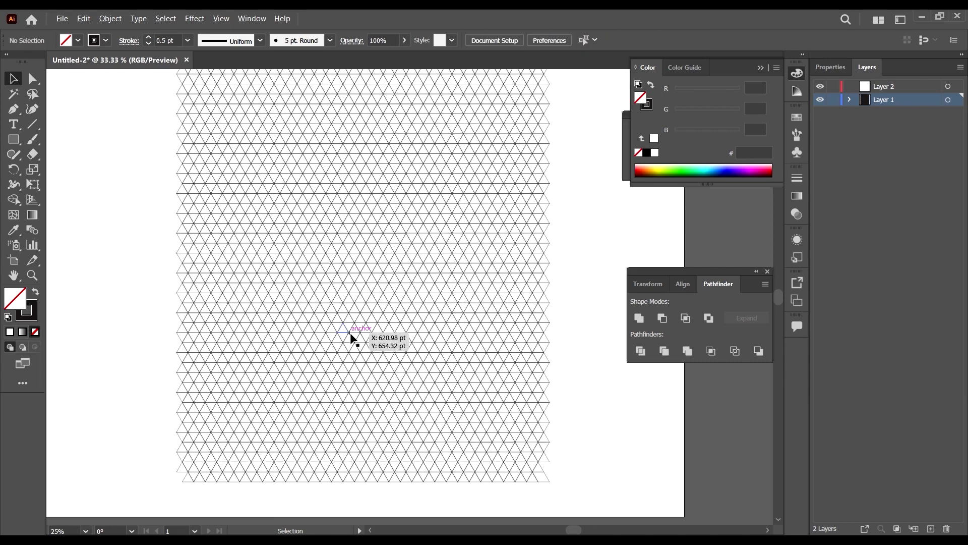
scroll(383, 300, up, 4)
scroll(363, 292, down, 4)
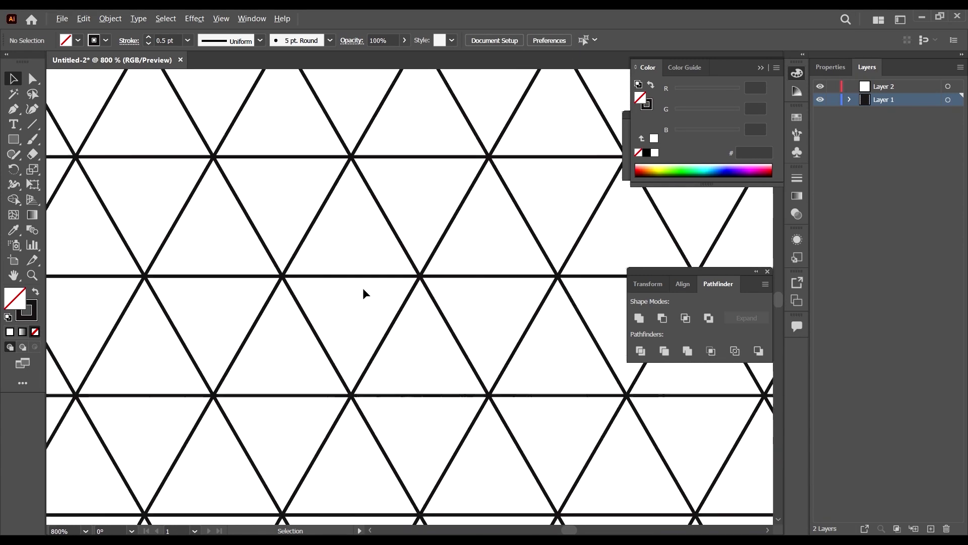
scroll(399, 302, down, 4)
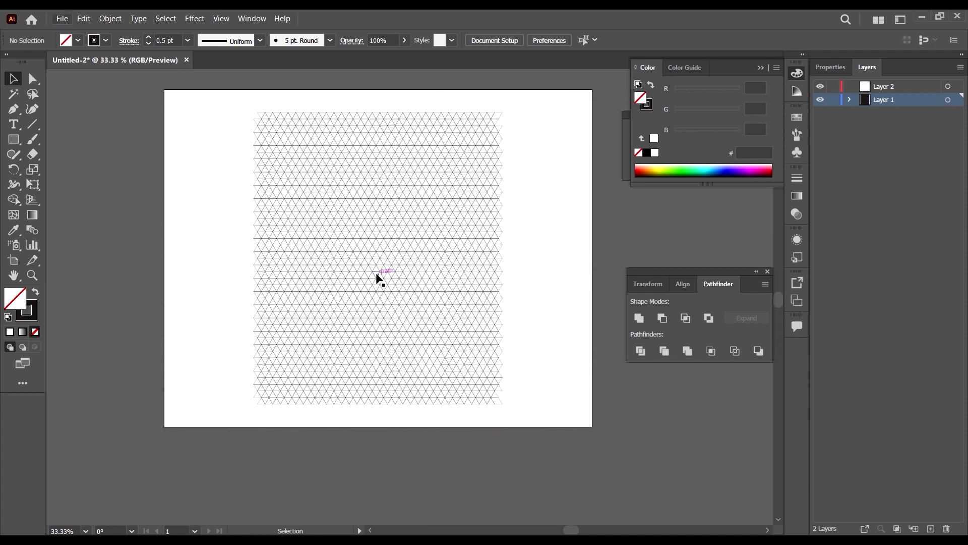
scroll(342, 264, up, 4)
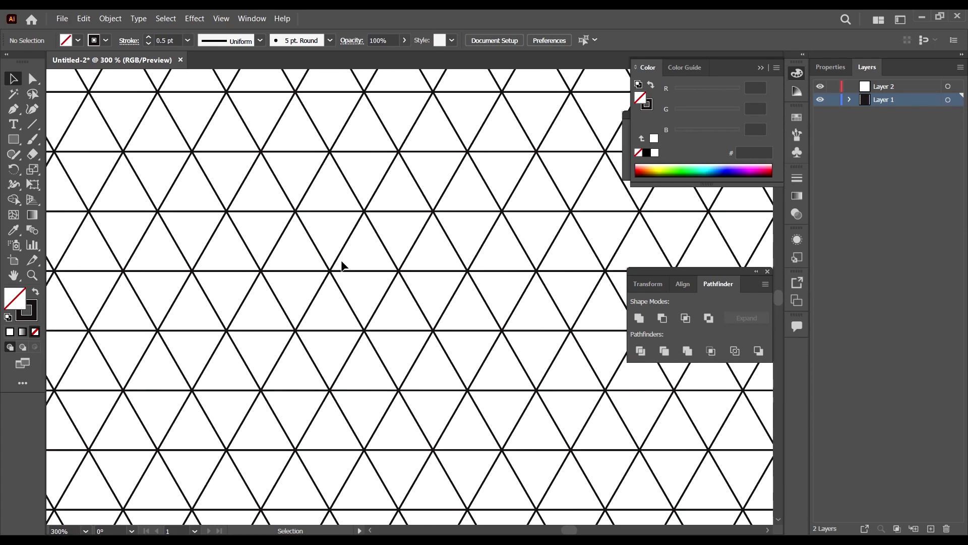
Duplicate the triangular grid into the empty area to the right of the artboard.
scroll(304, 266, down, 6)
scroll(303, 257, down, 1)
click(313, 264)
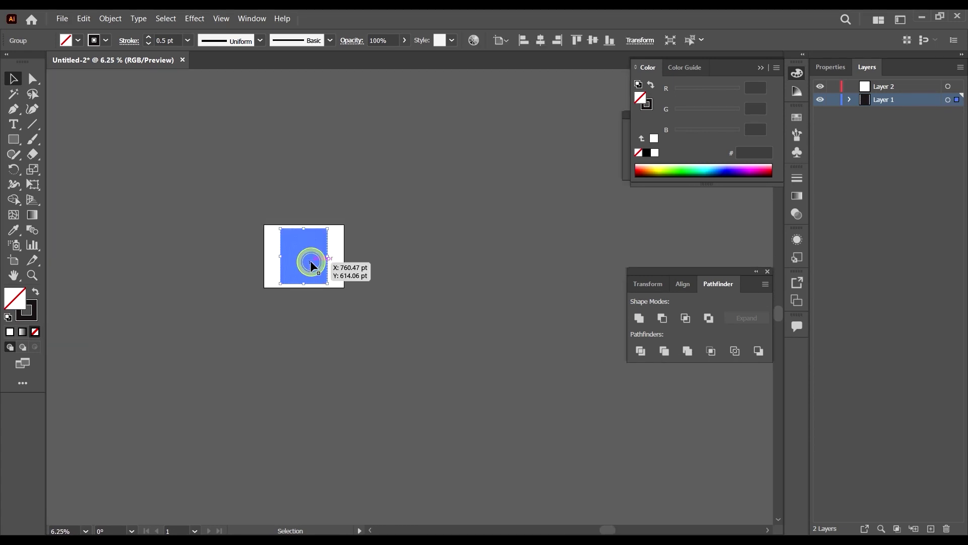
drag(398, 286, 449, 358)
scroll(406, 273, up, 5)
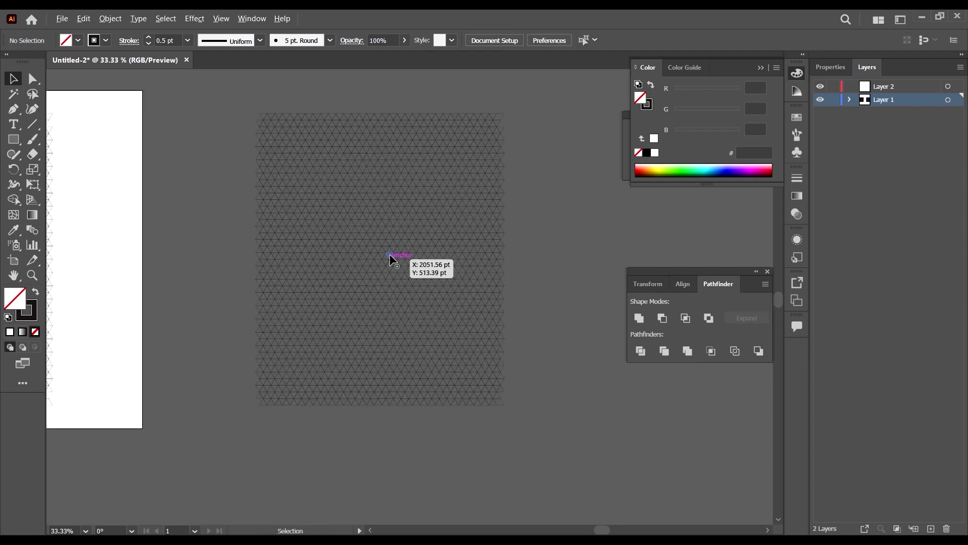
click(539, 336)
In the duplicated grid, merge neighbouring triangles into a V shape with Shape Builder and a pale mint fill, and deselect the grid.
click(308, 161)
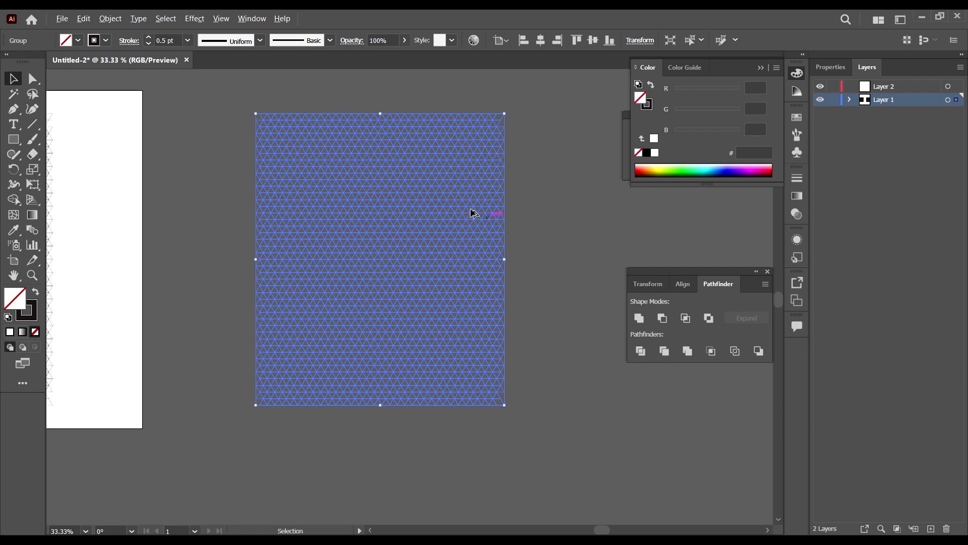
scroll(433, 206, up, 2)
scroll(375, 248, left, 2)
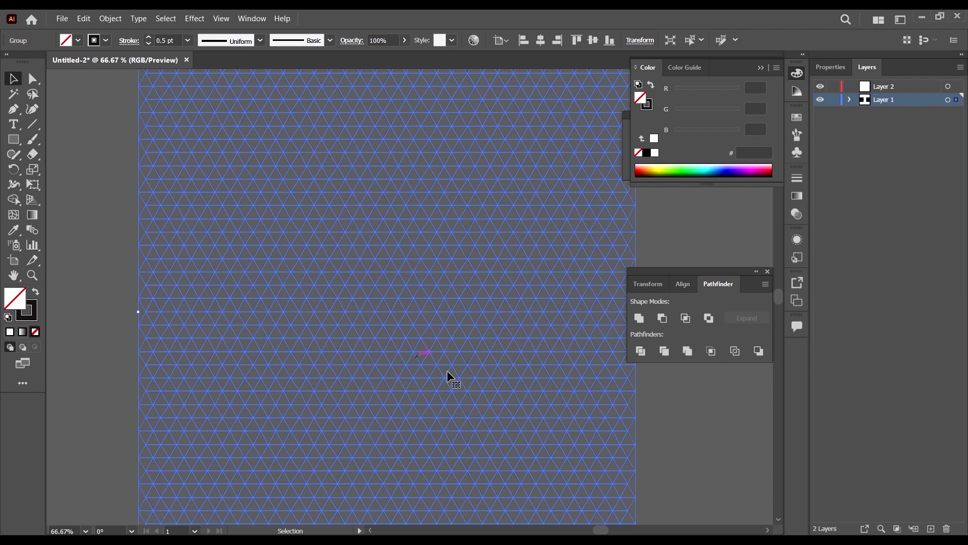
click(14, 201)
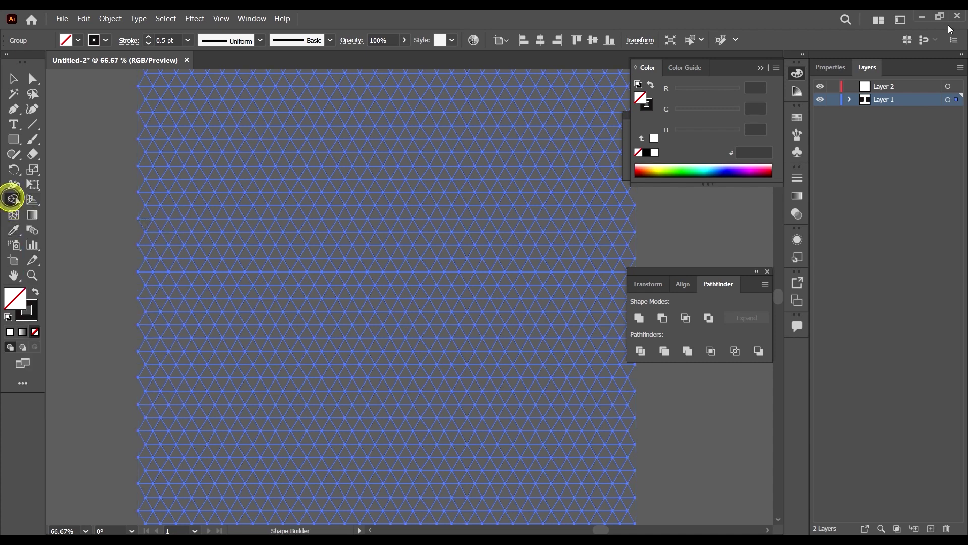
click(797, 90)
click(723, 136)
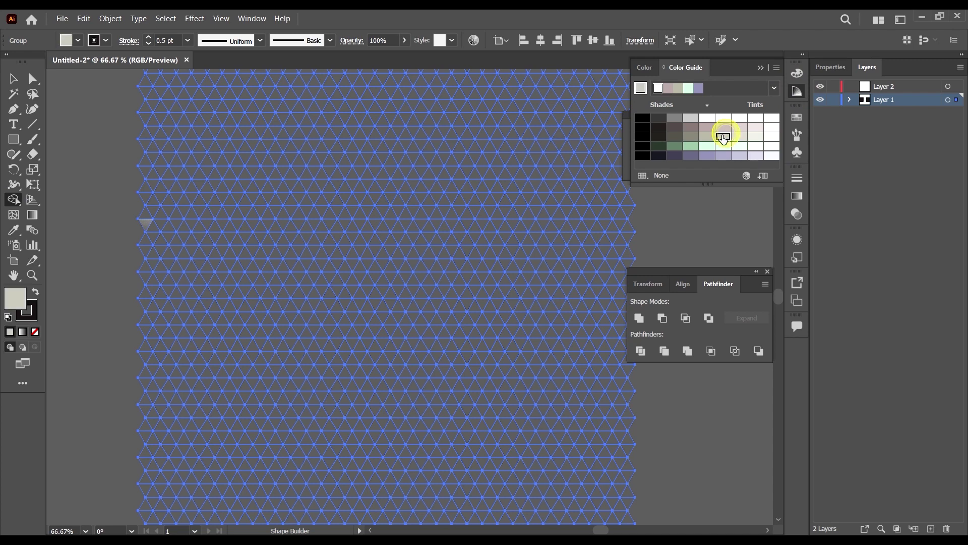
click(723, 146)
scroll(322, 311, up, 3)
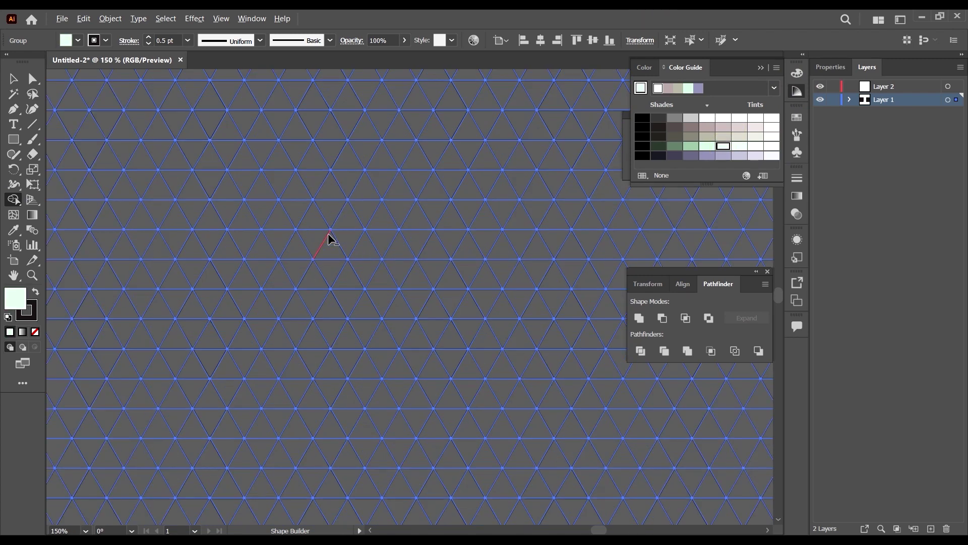
mouse_move(303, 208)
mouse_down()
mouse_move(359, 328)
mouse_move(422, 201)
mouse_move(437, 227)
mouse_up()
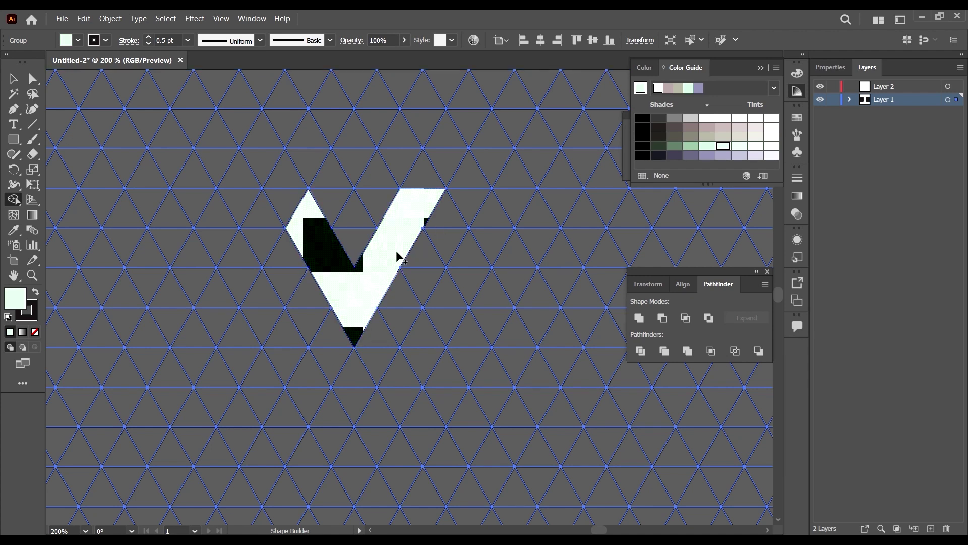
scroll(342, 218, up, 5)
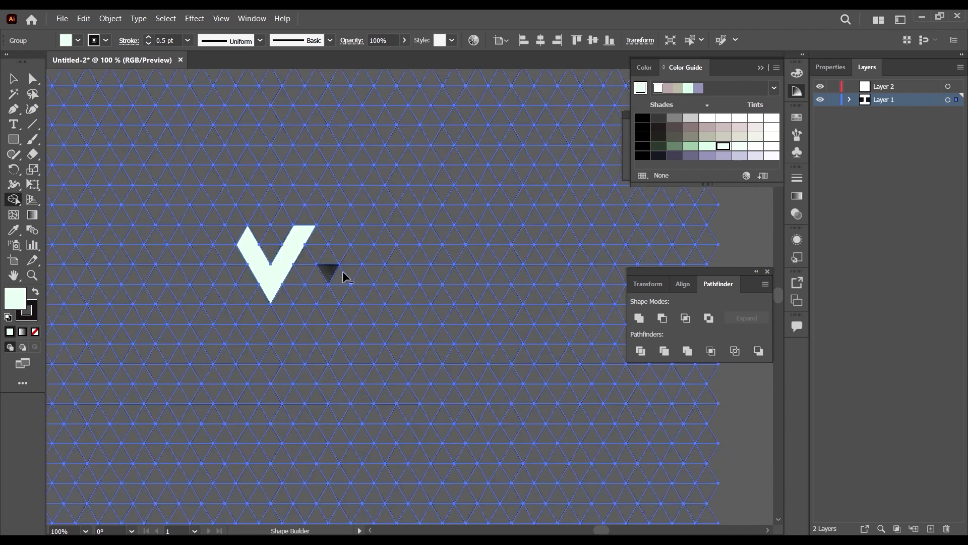
scroll(341, 271, down, 10)
click(13, 78)
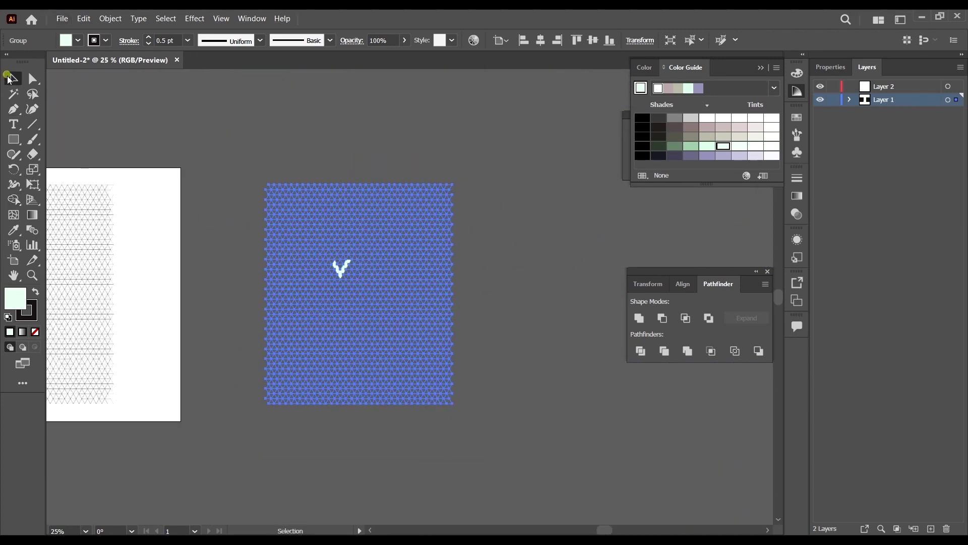
click(520, 302)
Take the merged V shape out of the duplicated triangular grid and place it in the empty area to the grid's right.
scroll(332, 260, up, 8)
scroll(333, 277, down, 8)
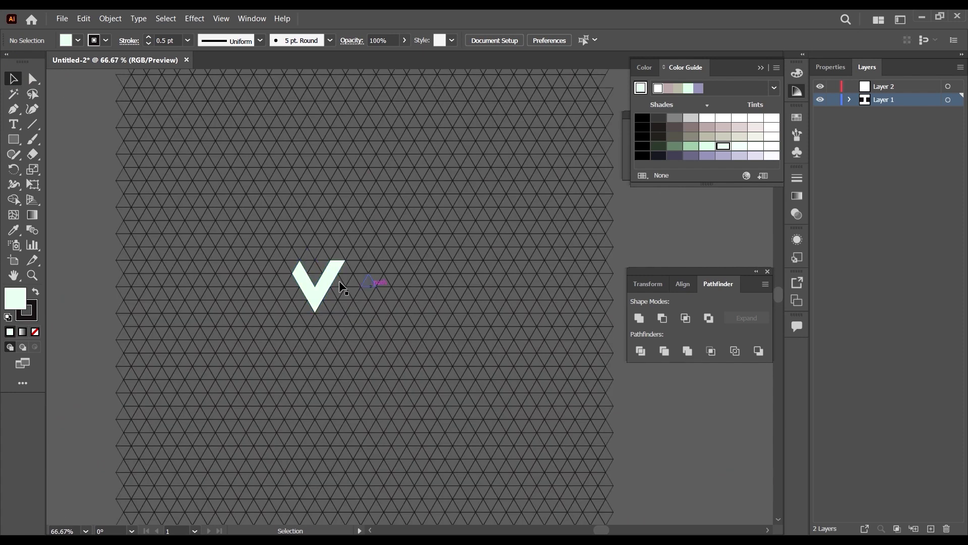
scroll(381, 292, up, 8)
key(a)
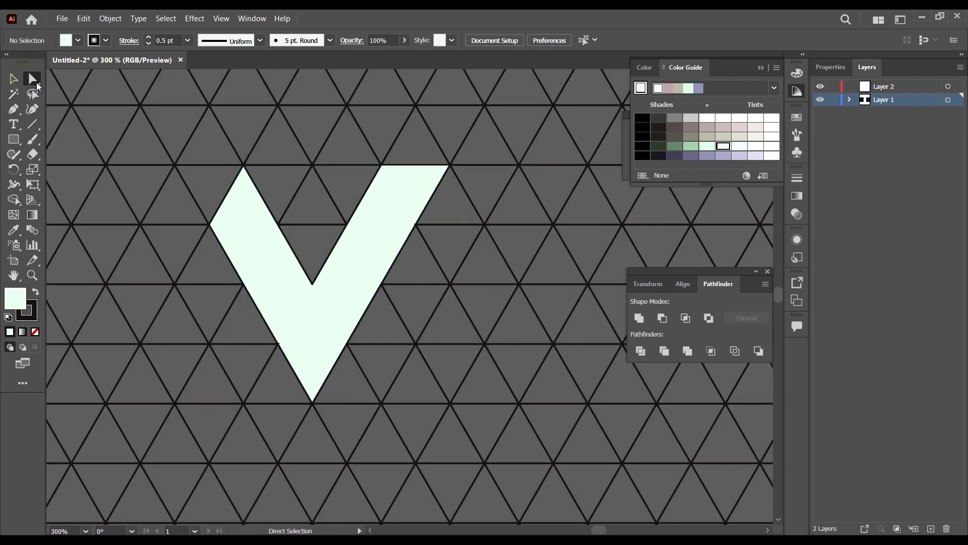
click(373, 226)
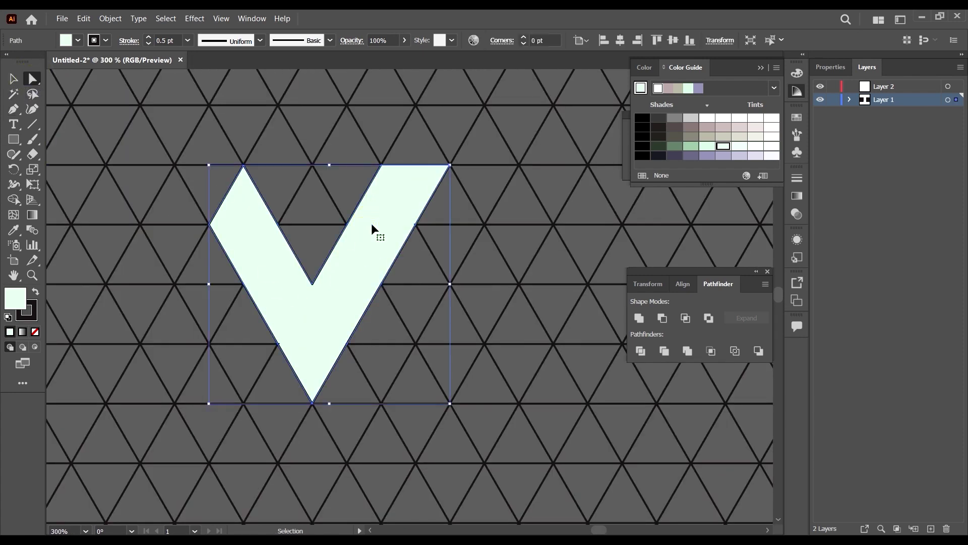
key(Delete)
scroll(328, 343, down, 5)
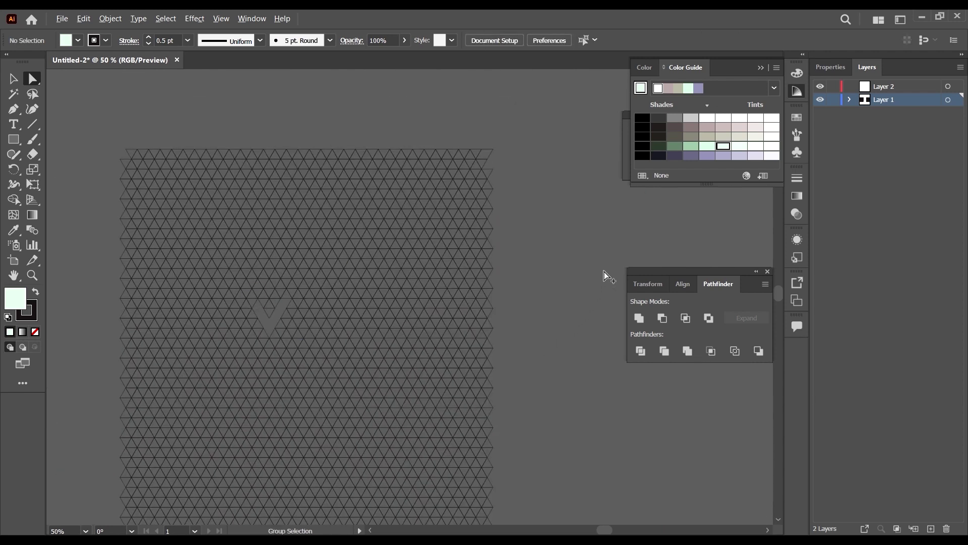
scroll(605, 267, up, 3)
key(ctrl+z)
click(509, 405)
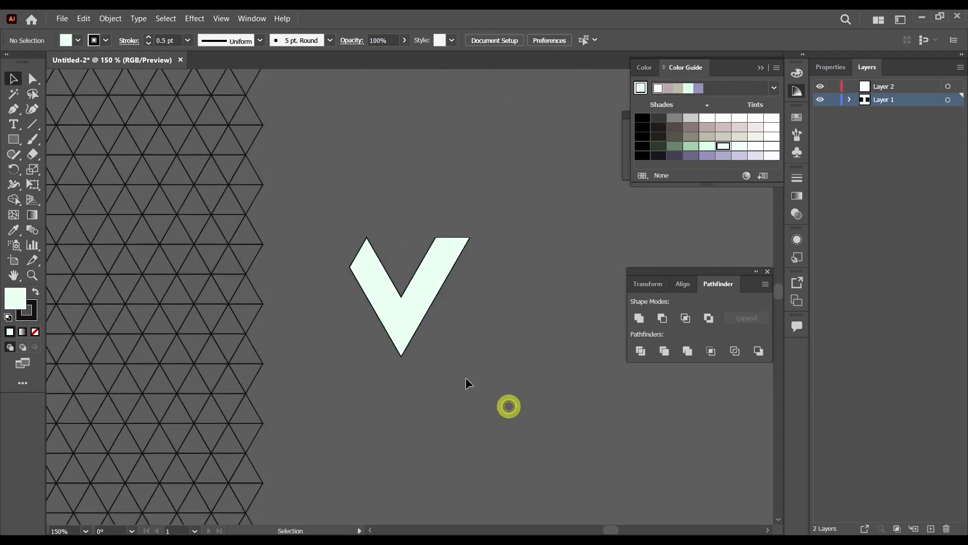
Remove the stroke from the detached V shape, keeping its pale mint fill, and deselect it.
key(v)
scroll(398, 262, up, 2)
scroll(396, 383, up, 2)
drag(398, 385, 432, 373)
scroll(372, 363, down, 2)
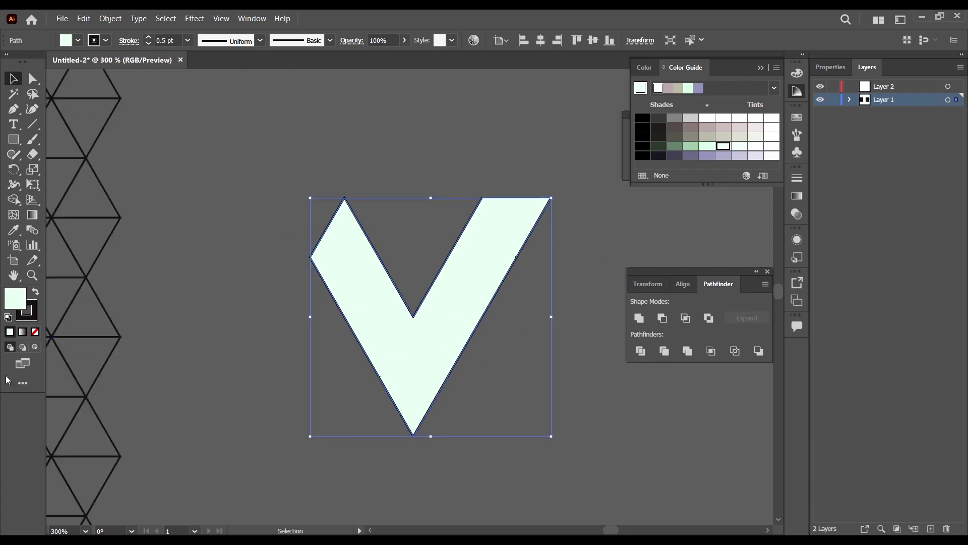
click(33, 314)
click(35, 332)
click(562, 422)
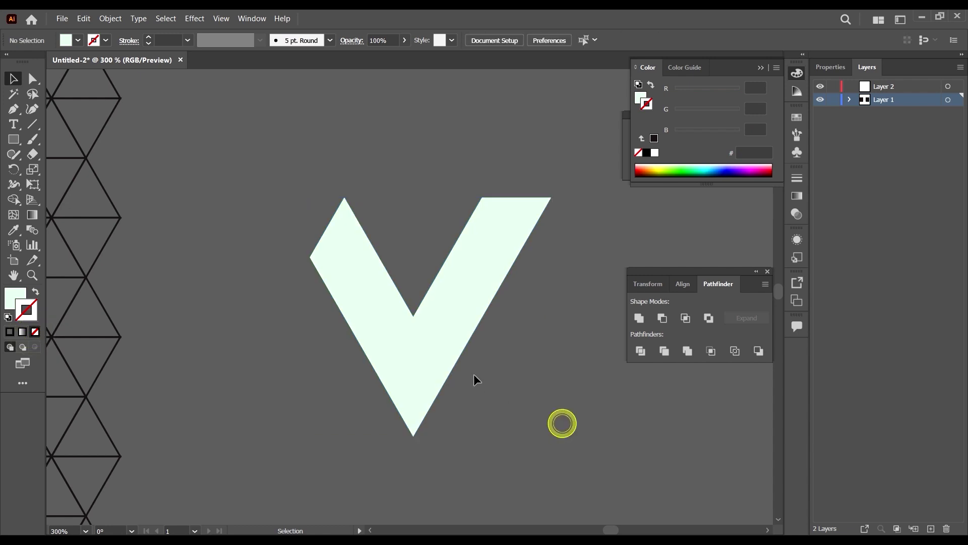
Delete the detached V shape and the duplicated triangular grid beside the artboard.
scroll(483, 344, down, 4)
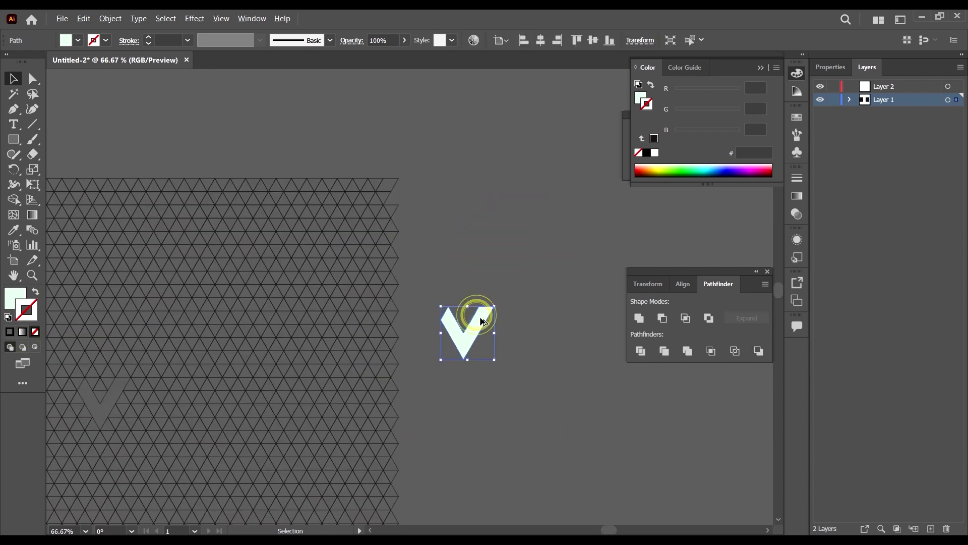
scroll(476, 315, down, 3)
scroll(475, 309, down, 1)
drag(476, 261, 437, 289)
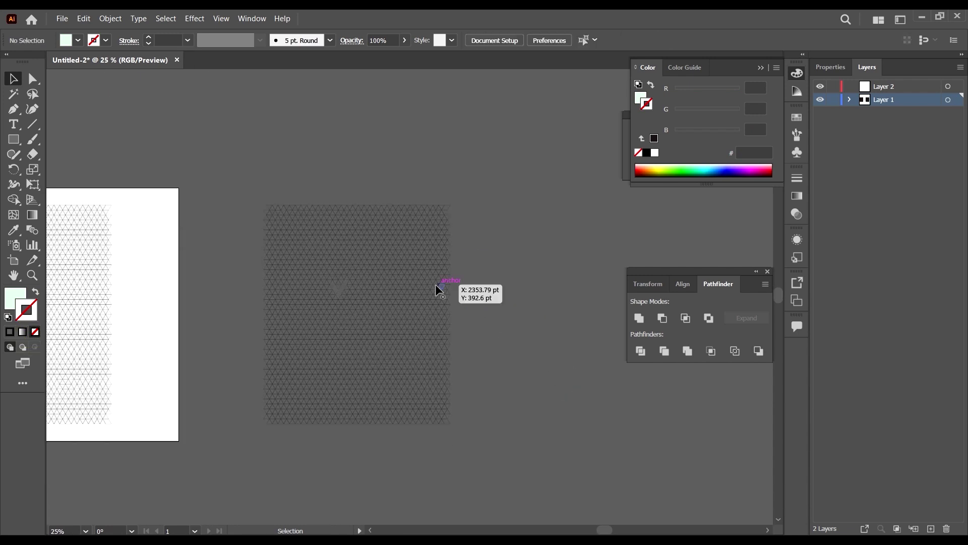
click(409, 354)
key(Delete)
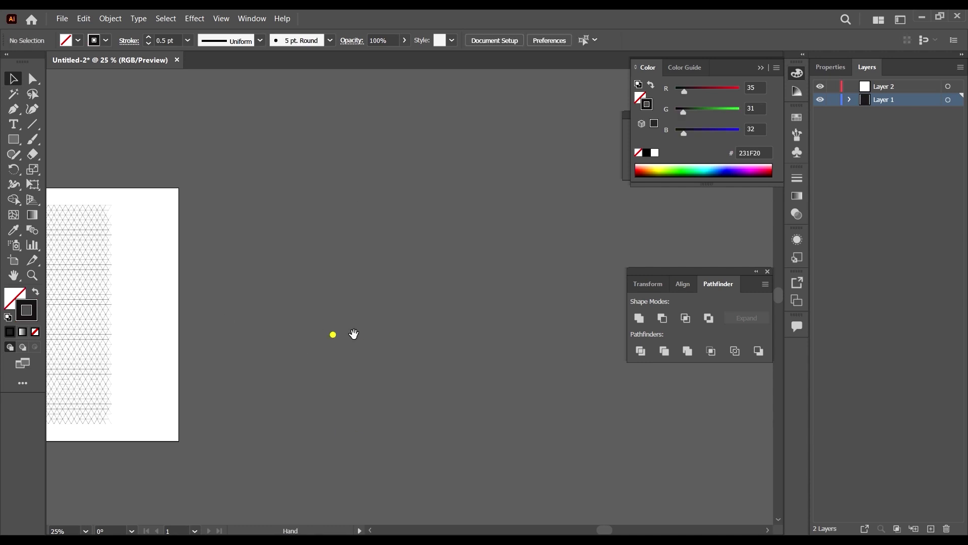
Duplicate the artboard together with its triangular grid, placing the copy directly to the right of the original.
scroll(351, 333, left, 5)
scroll(387, 382, left, 5)
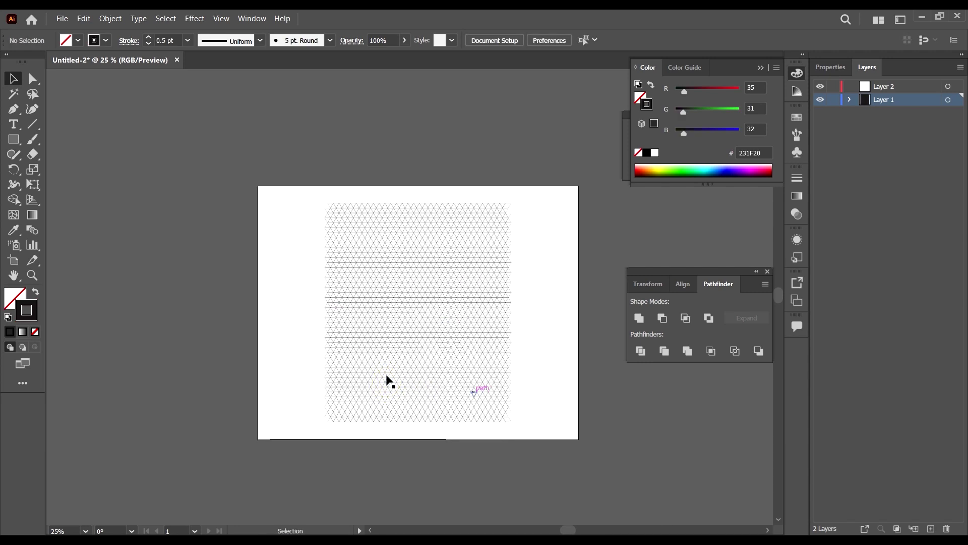
scroll(371, 380, right, 2)
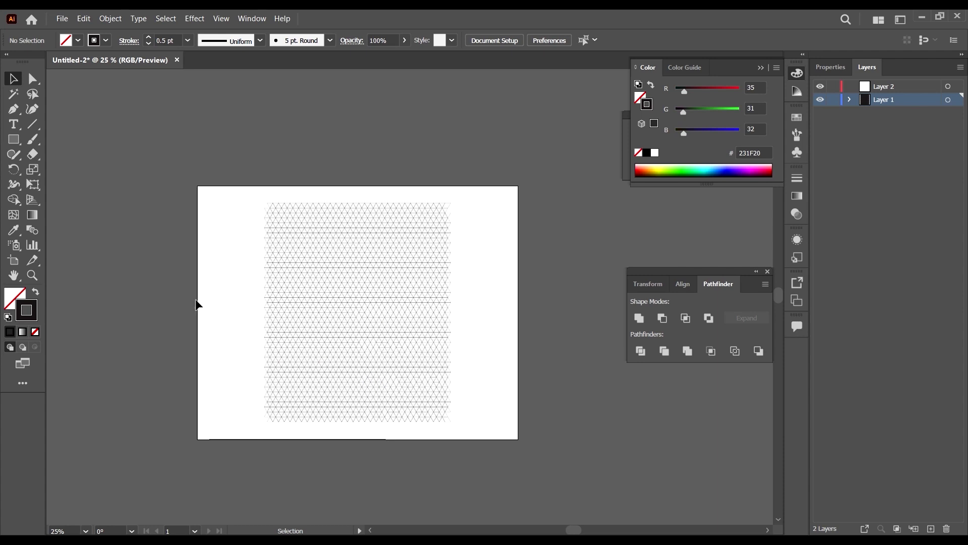
scroll(196, 304, down, 1)
scroll(235, 359, down, 1)
scroll(237, 359, up, 1)
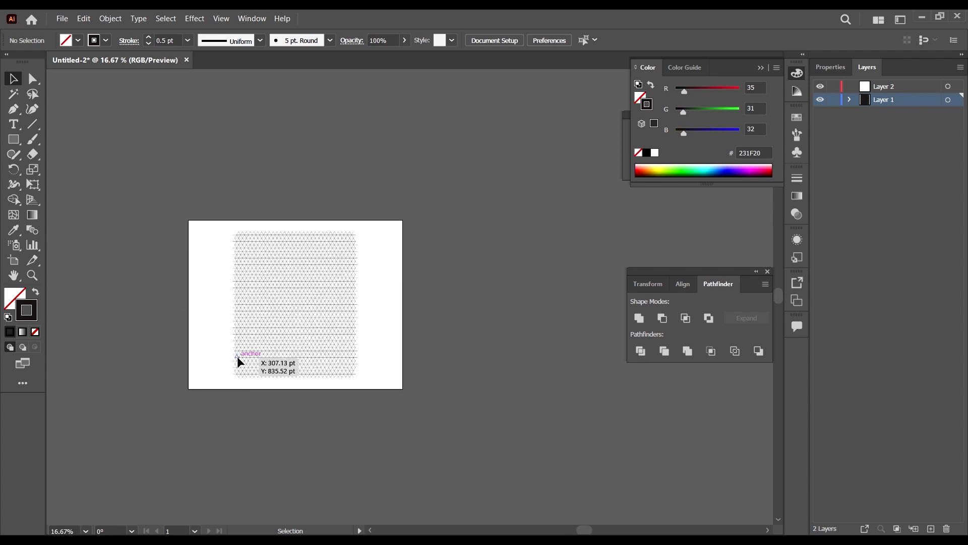
key(shift+o)
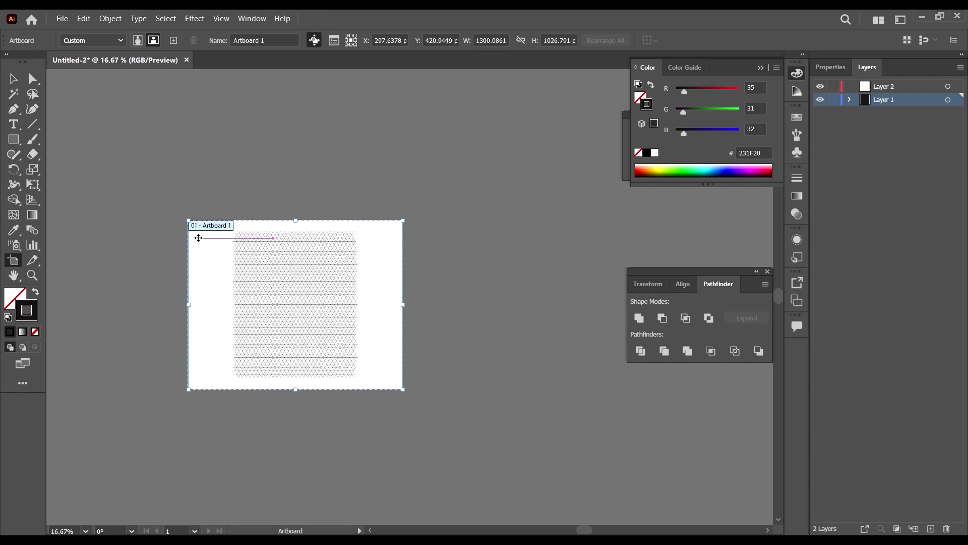
drag(248, 255, 430, 277)
click(13, 78)
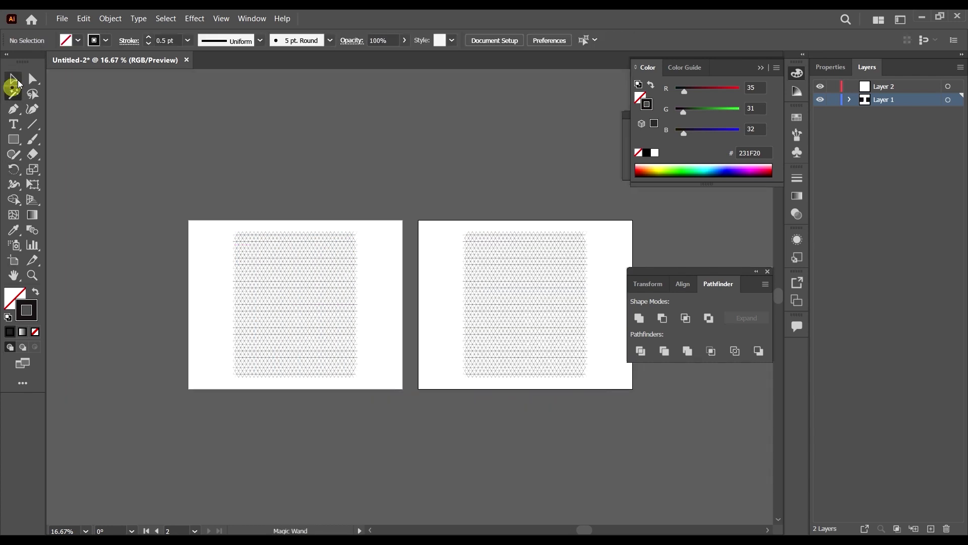
click(237, 123)
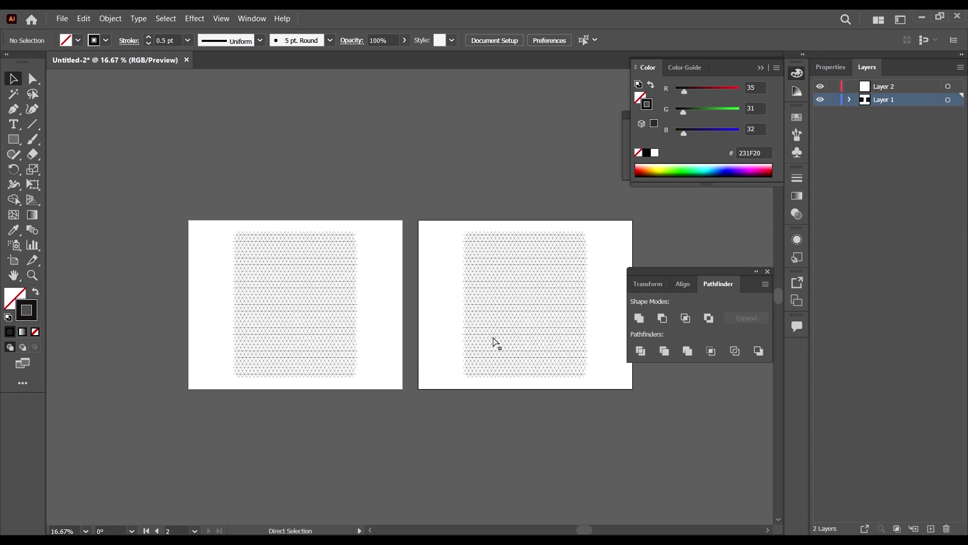
Delete the triangular grid from the second artboard.
scroll(492, 336, right, 4)
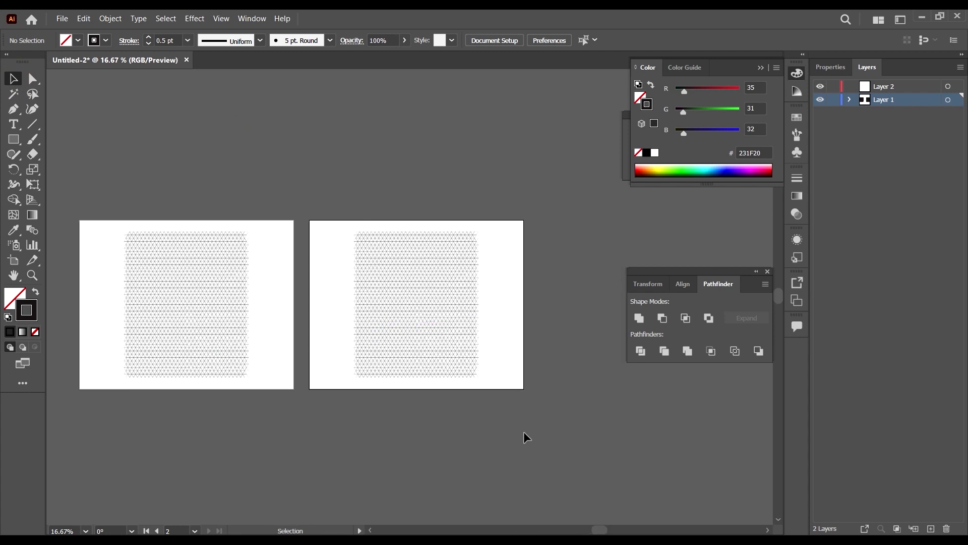
scroll(467, 334, up, 2)
scroll(468, 337, left, 1)
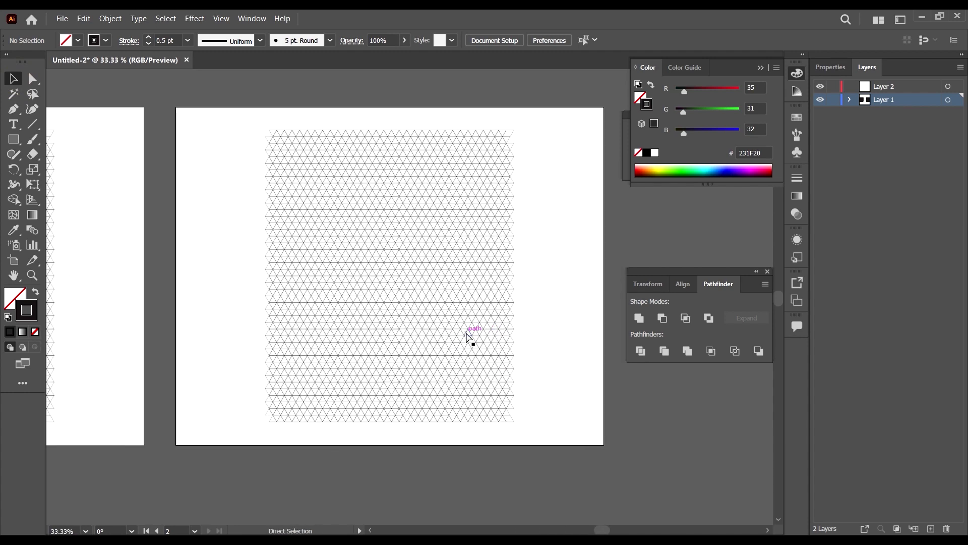
scroll(469, 338, right, 3)
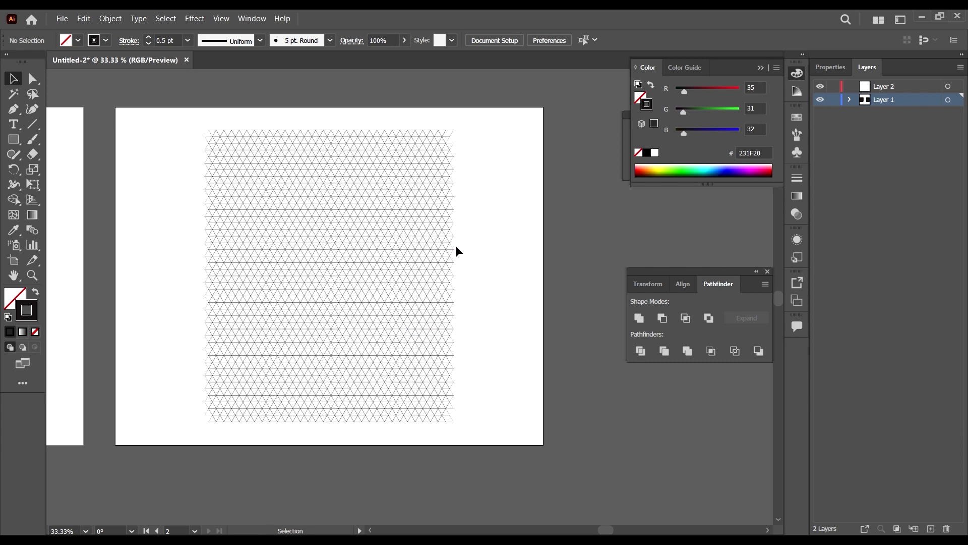
scroll(454, 249, up, 1)
scroll(411, 328, right, 1)
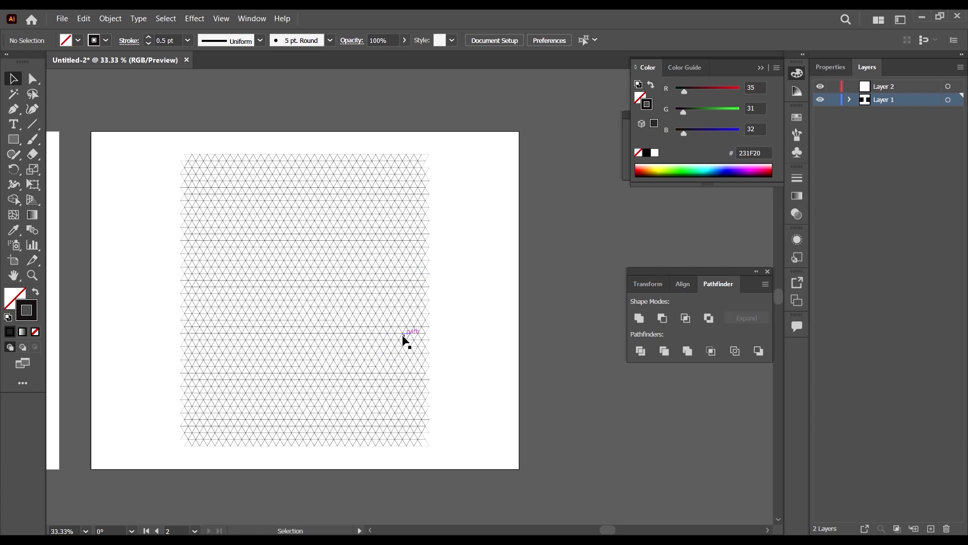
scroll(403, 341, down, 1)
click(409, 333)
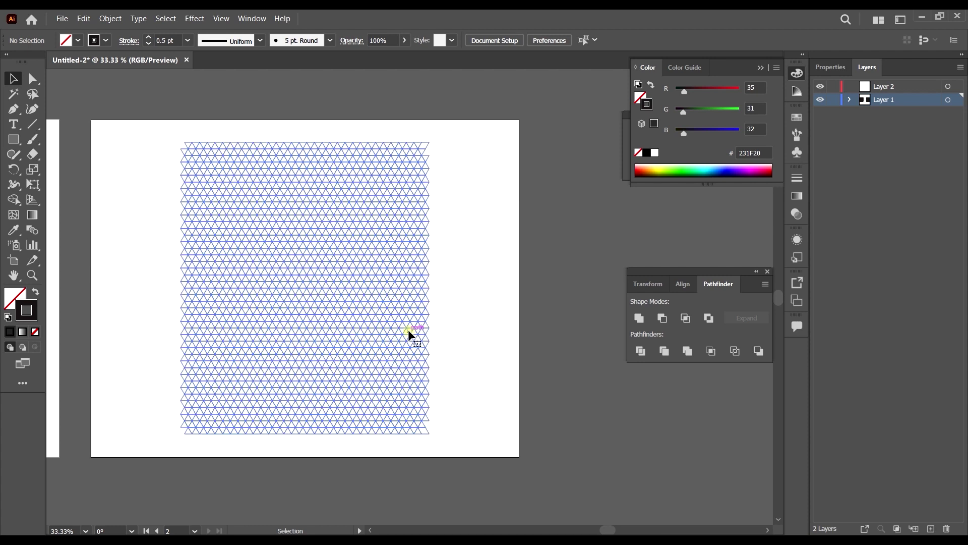
key(Delete)
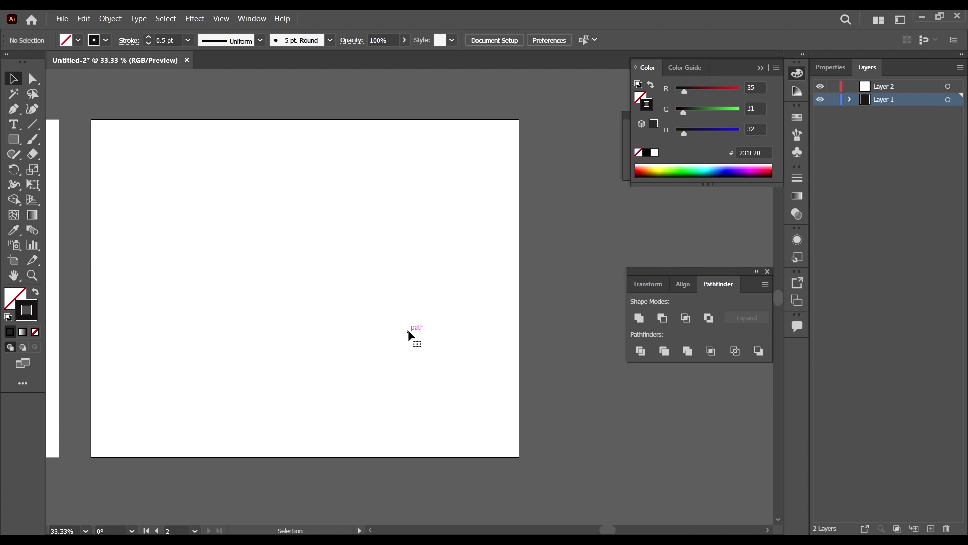
Draw a full-height vertical line on the second artboard's left edge and duplicate it onto the right edge.
click(32, 124)
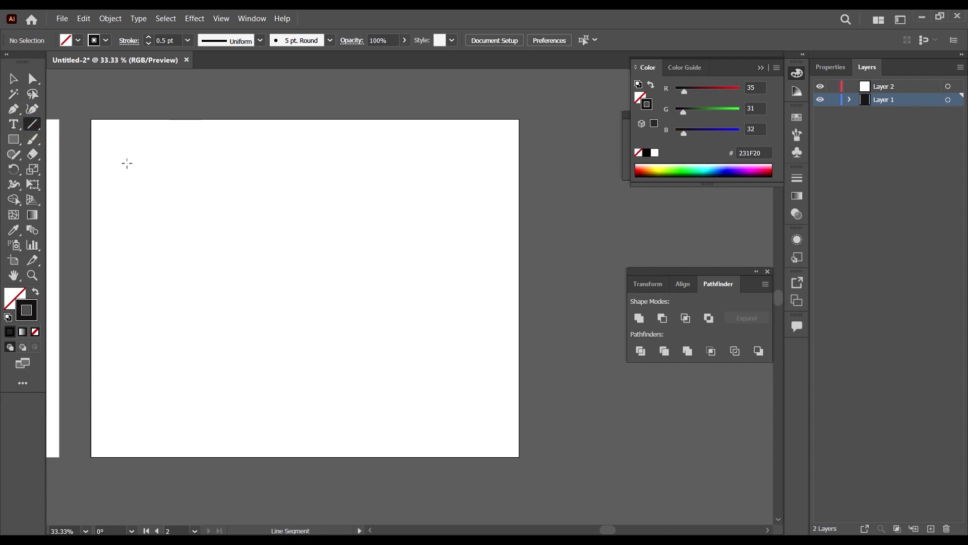
drag(97, 119, 115, 452)
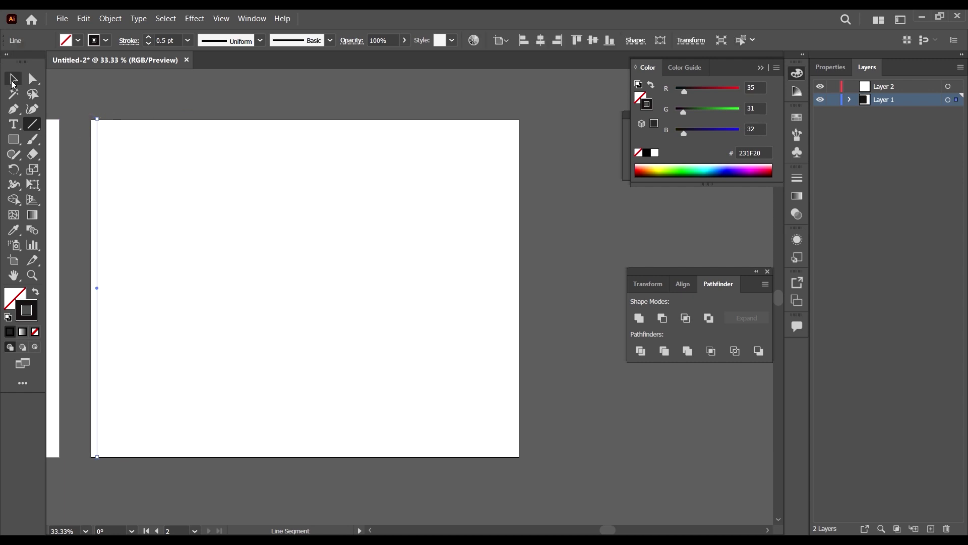
key(v)
scroll(88, 142, up, 4)
scroll(313, 247, down, 4)
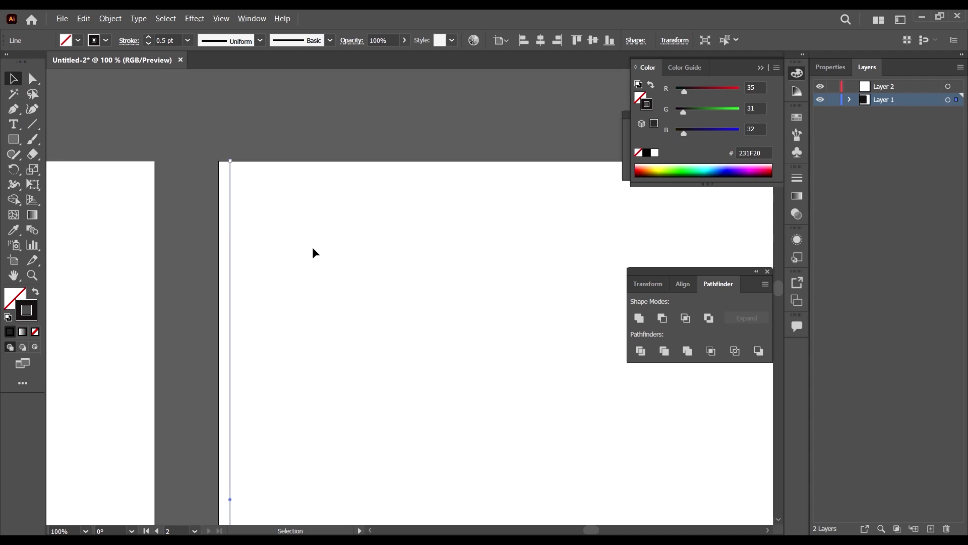
scroll(260, 236, up, 3)
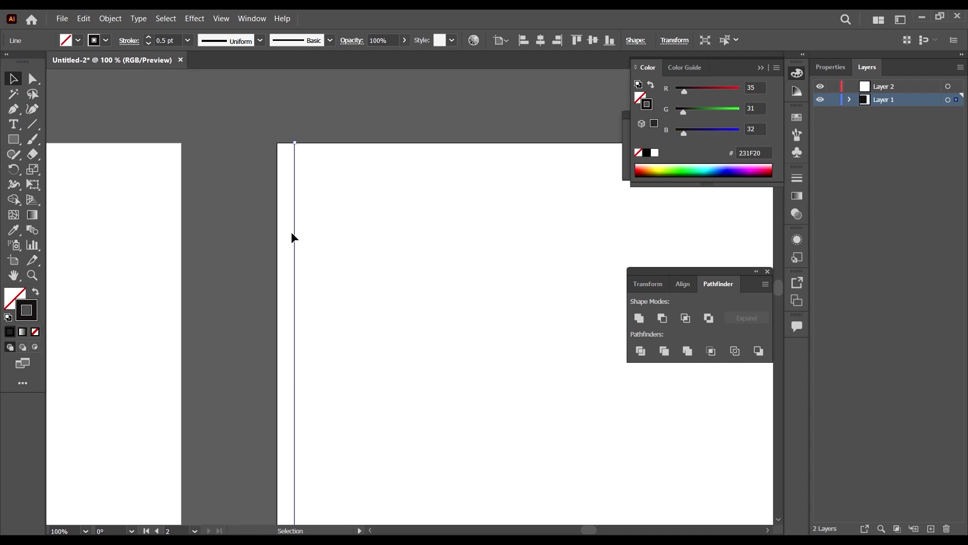
drag(294, 235, 277, 237)
scroll(201, 225, down, 4)
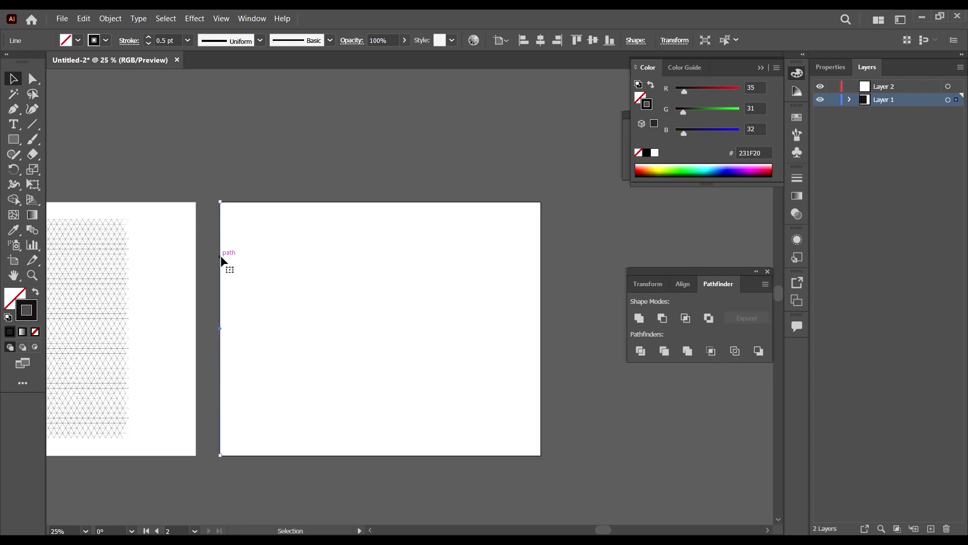
drag(222, 261, 540, 305)
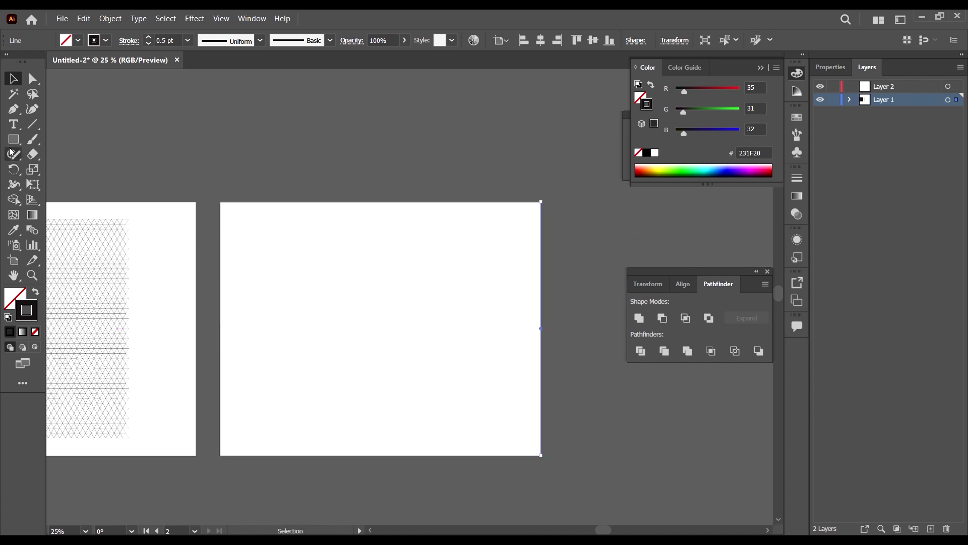
Blend the two edge lines using Specified Steps spacing, with far fewer than 1000 steps, to fill the artboard with evenly spaced vertical lines.
click(31, 229)
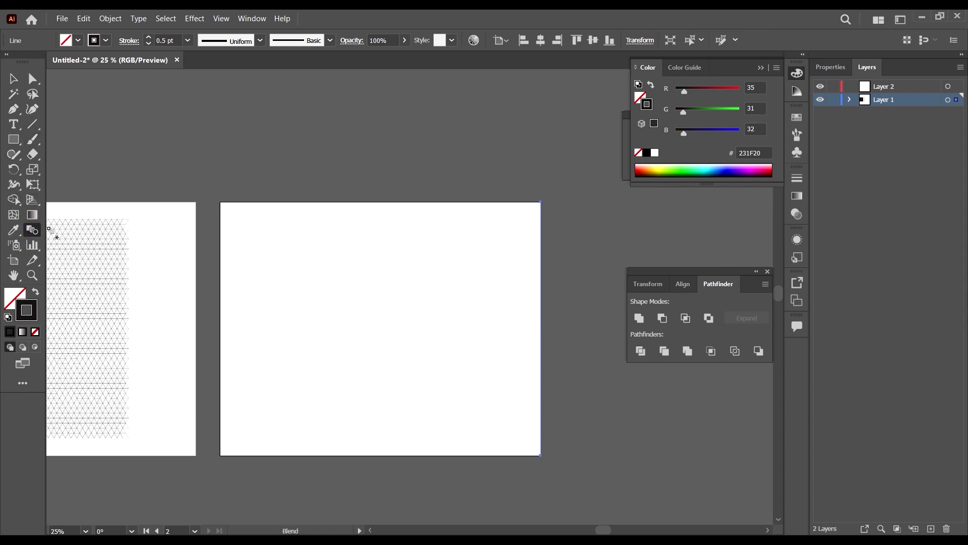
click(220, 235)
click(542, 241)
click(31, 230)
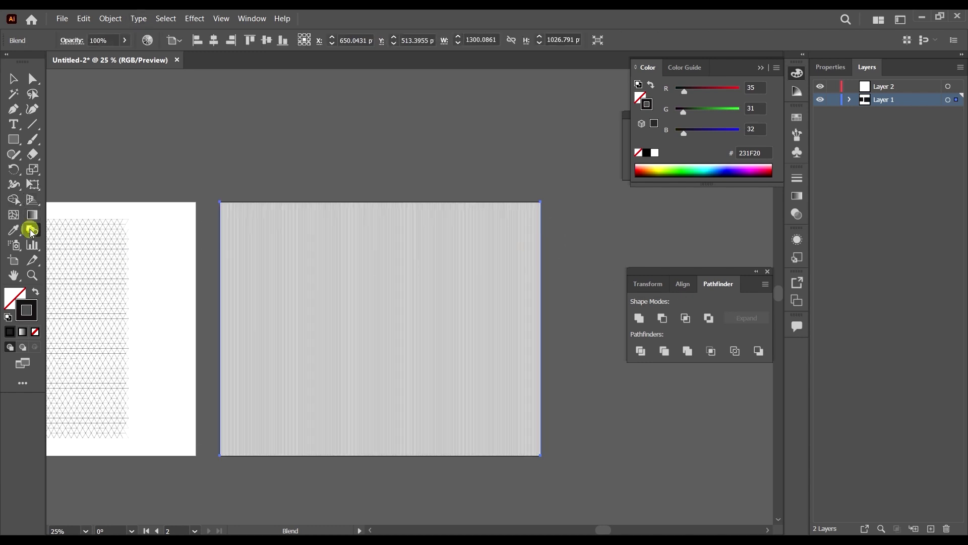
click(30, 230)
click(540, 147)
click(565, 175)
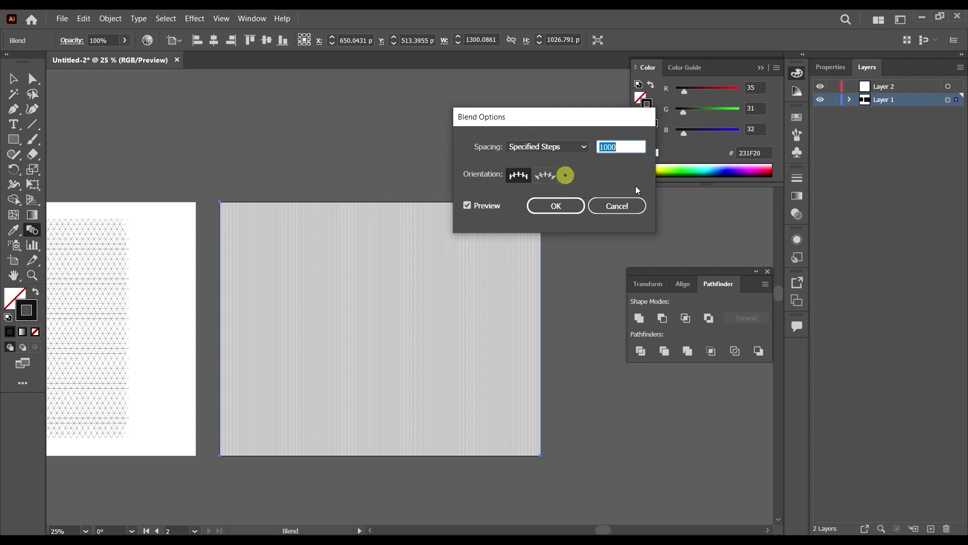
click(561, 209)
click(13, 78)
click(394, 161)
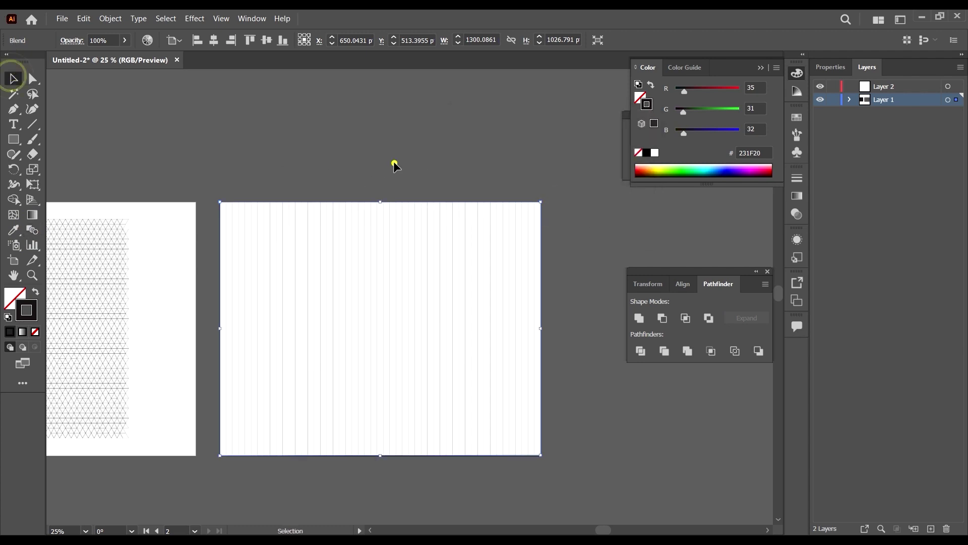
Create a copy of the vertical line blend on the second artboard rotated by 60°.
drag(571, 199, 458, 237)
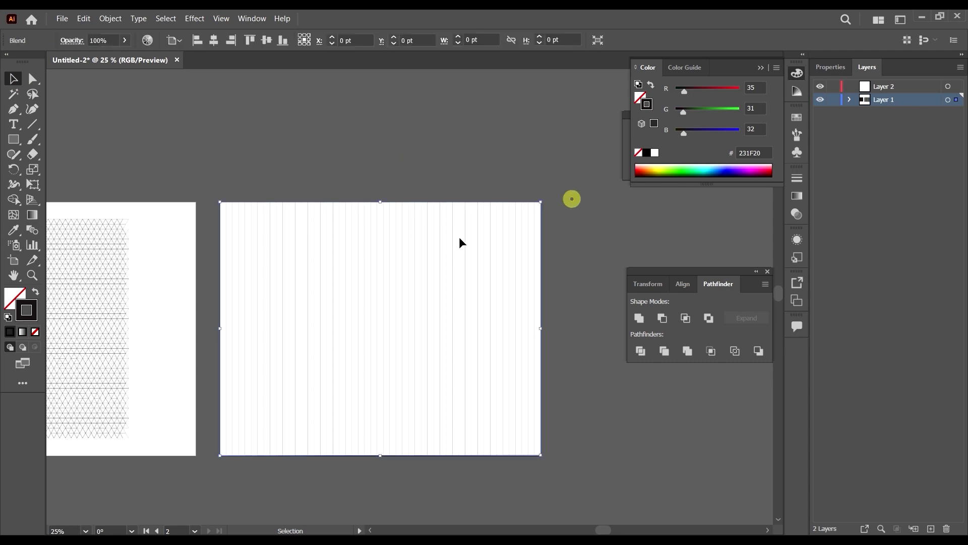
right_click(490, 231)
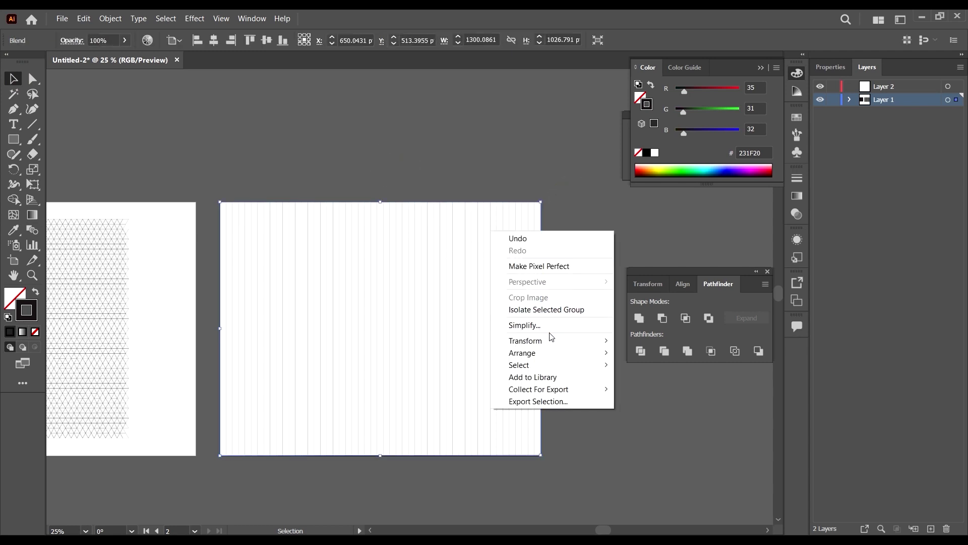
mouse_move(555, 340)
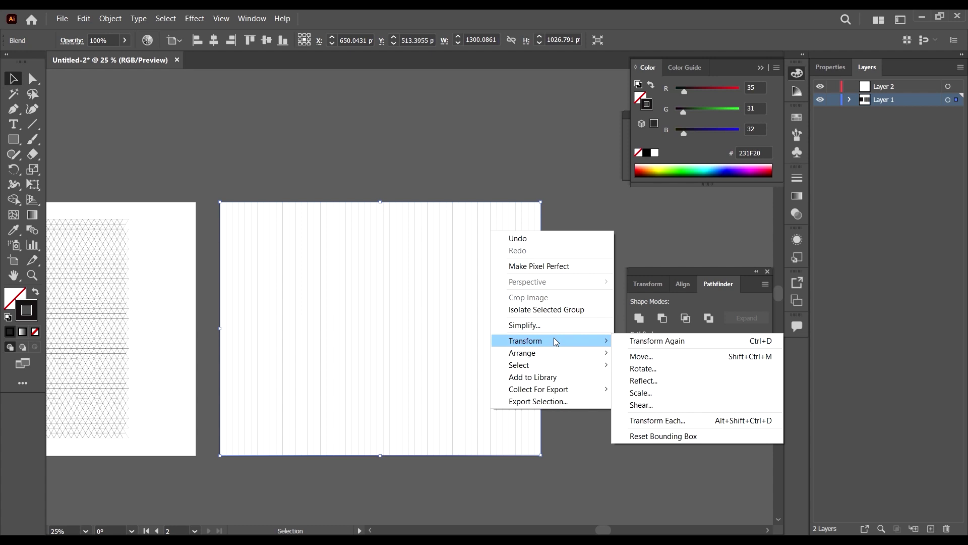
click(678, 372)
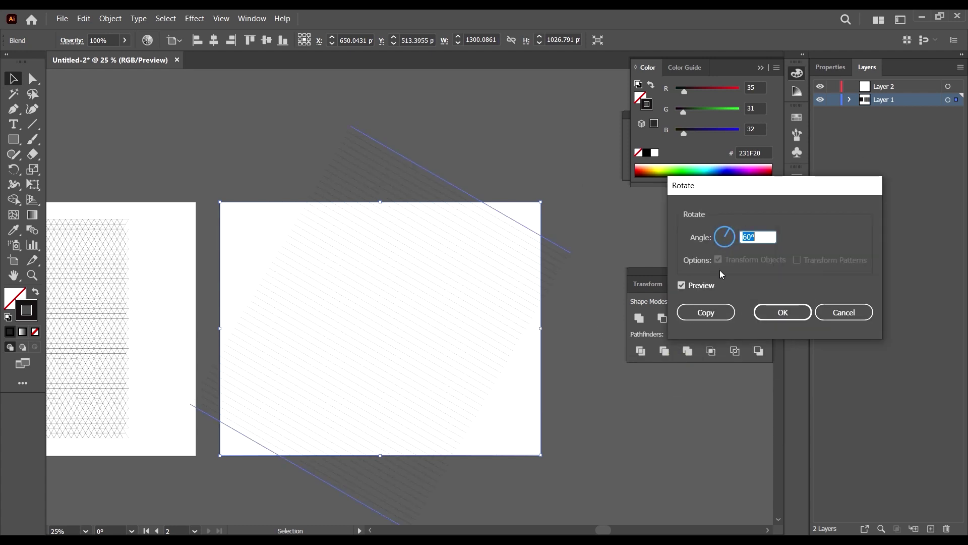
click(705, 312)
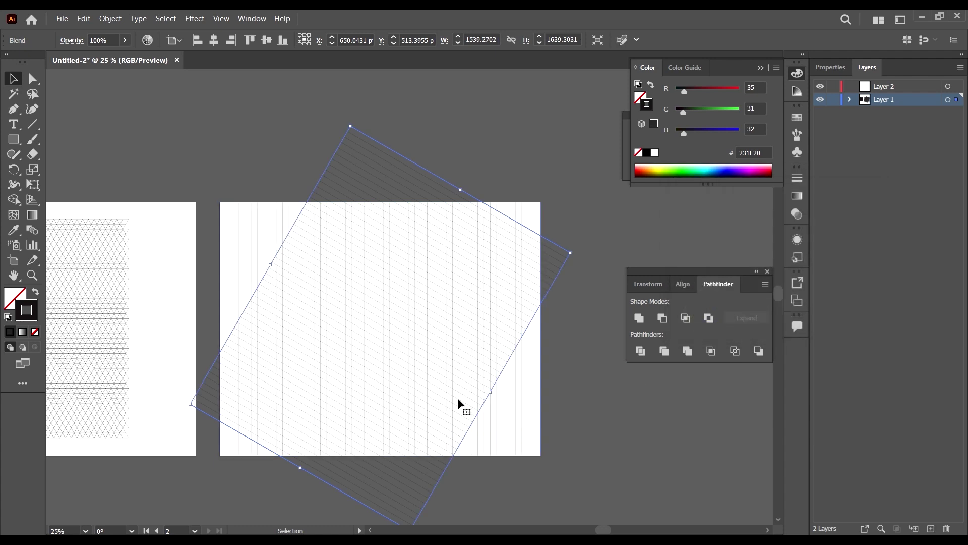
Reflect a copy of the rotated line blend across the vertical axis to form the opposite set of diagonal lines.
right_click(520, 249)
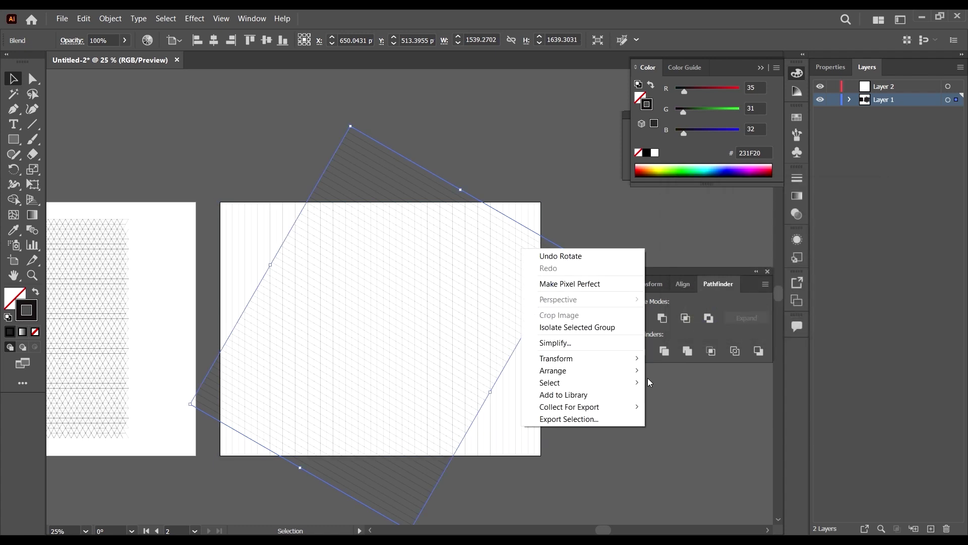
click(616, 360)
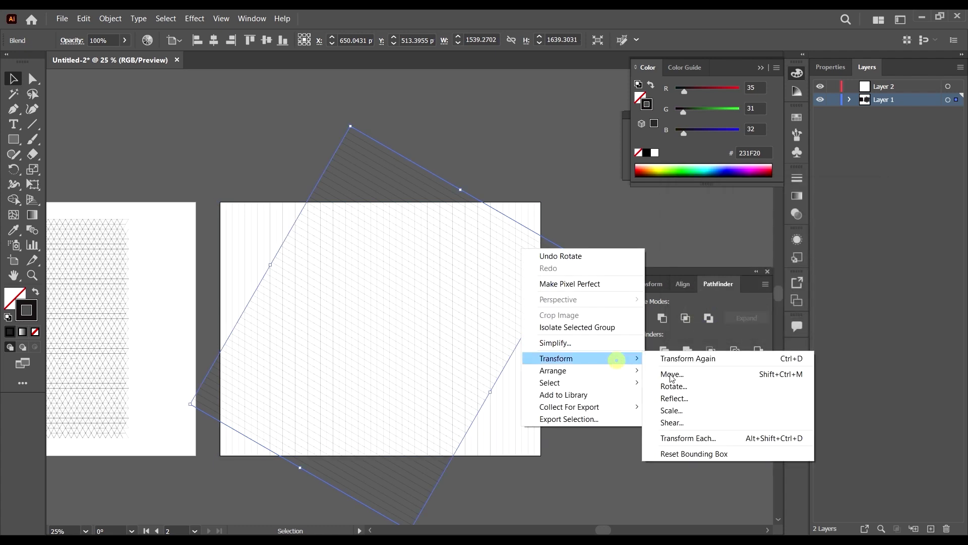
click(722, 397)
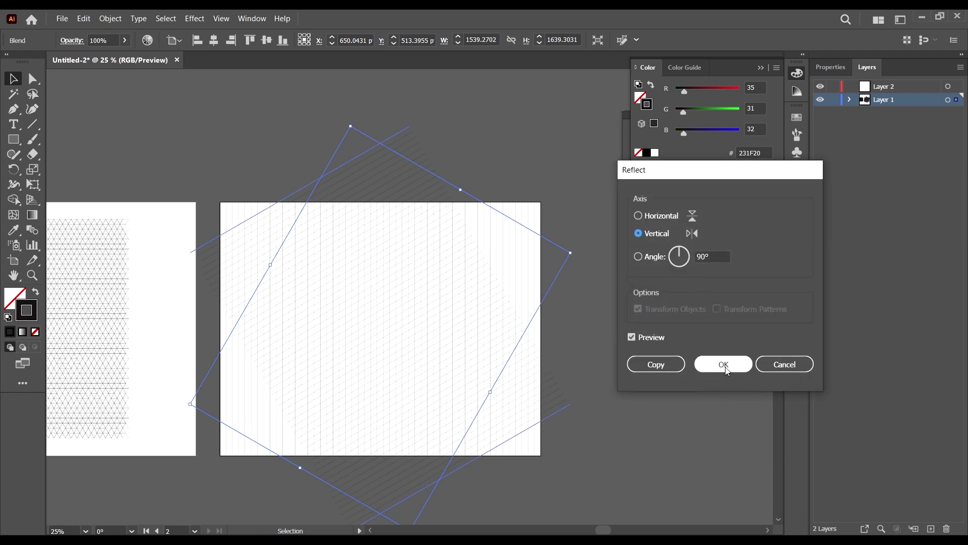
click(659, 367)
click(619, 443)
scroll(580, 413, down, 2)
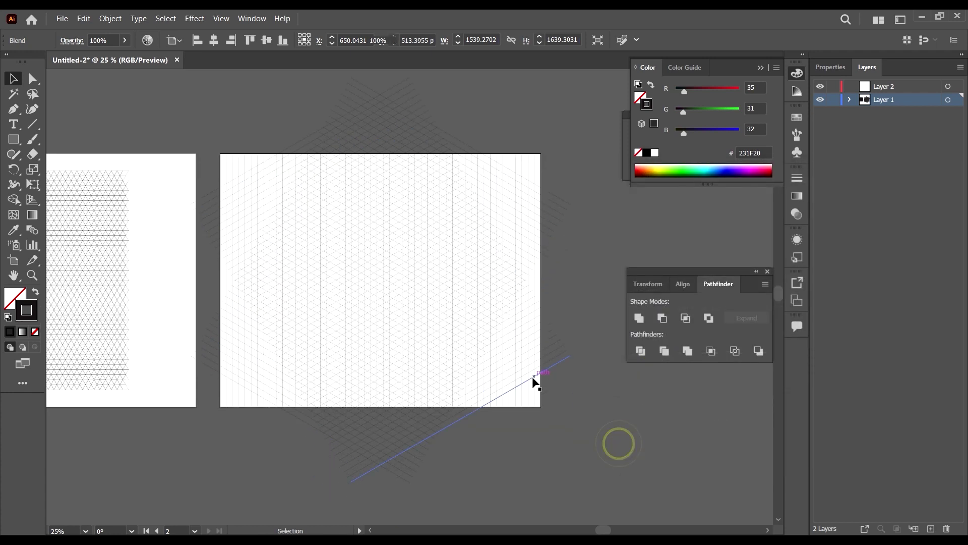
Expand the reflected diagonal blend on the second artboard into individual lines.
click(535, 382)
scroll(516, 375, up, 3)
scroll(453, 346, down, 3)
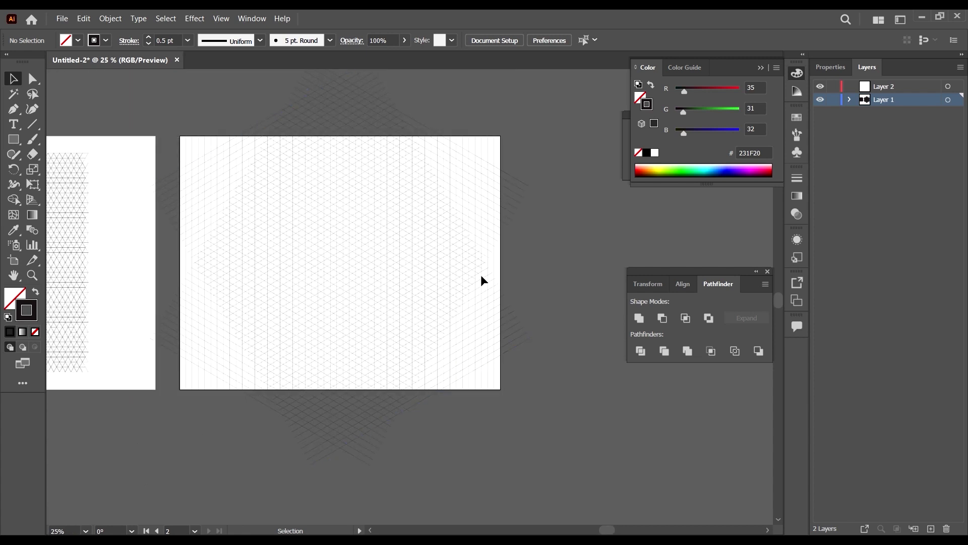
scroll(458, 274, up, 1)
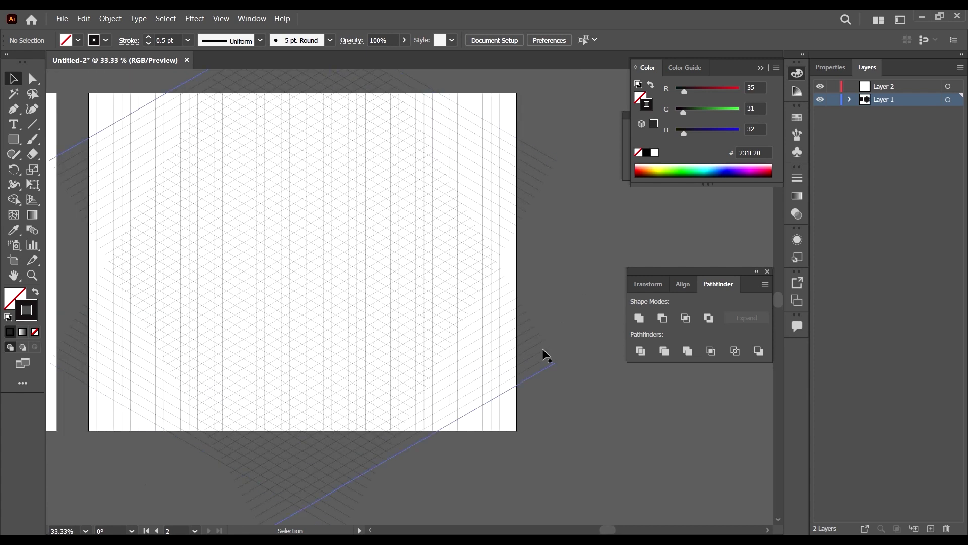
click(537, 344)
click(553, 363)
click(109, 18)
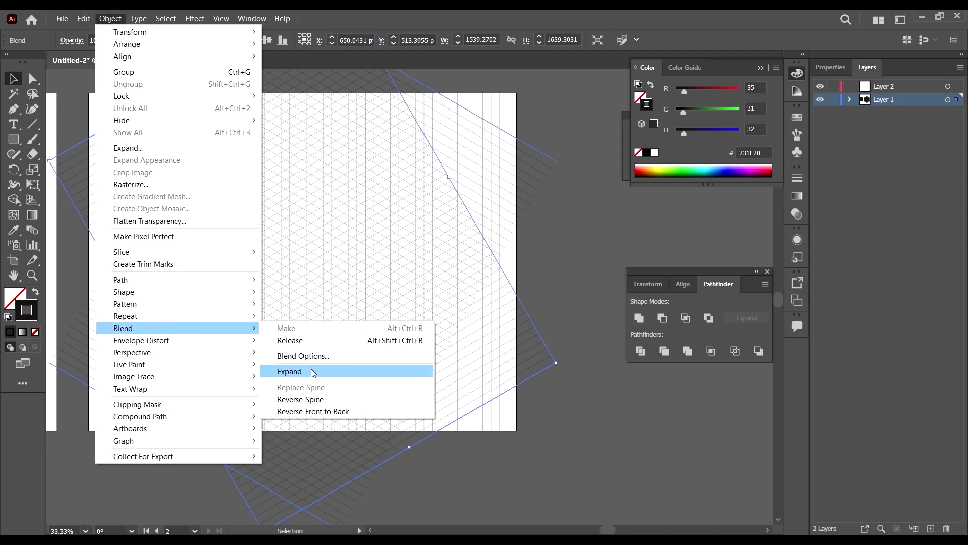
click(309, 371)
key(ctrl+z)
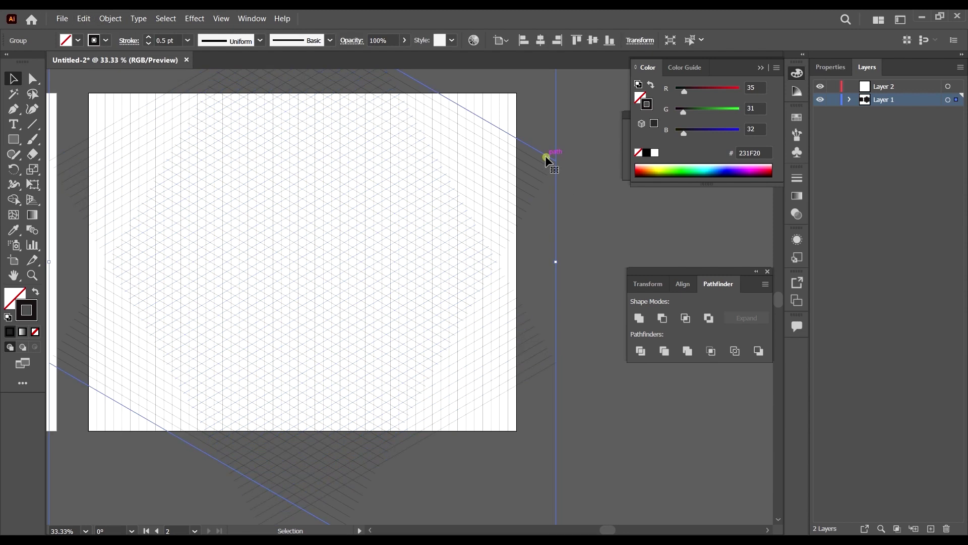
Expand the 60° rotated diagonal blend into individual lines.
click(111, 18)
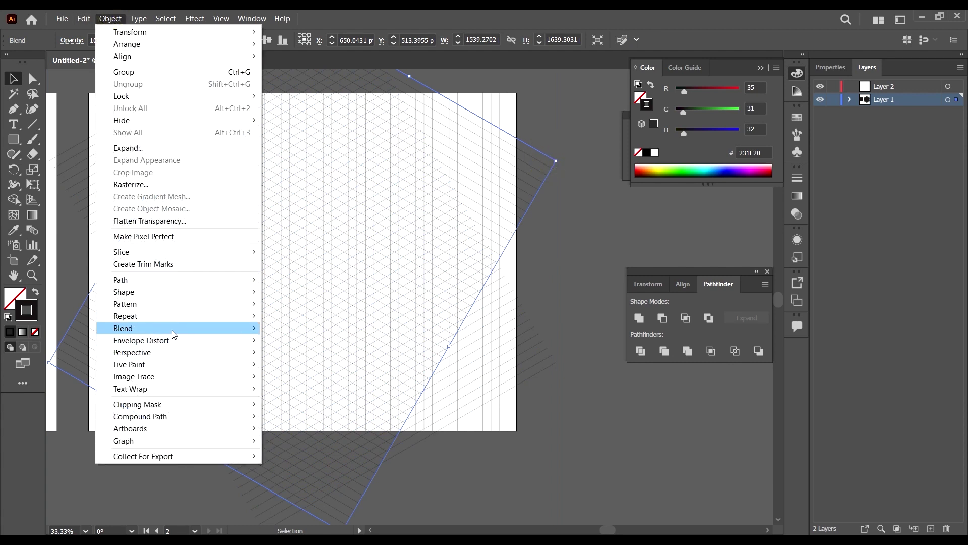
mouse_move(172, 328)
click(303, 372)
Expand the vertical line blend on the second artboard into individual lines and deselect it.
scroll(522, 353, up, 4)
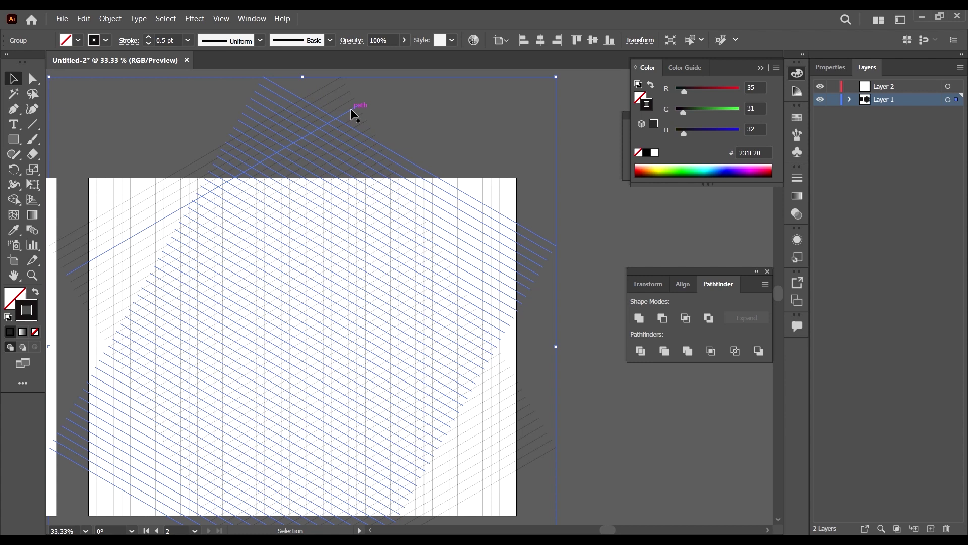
click(515, 179)
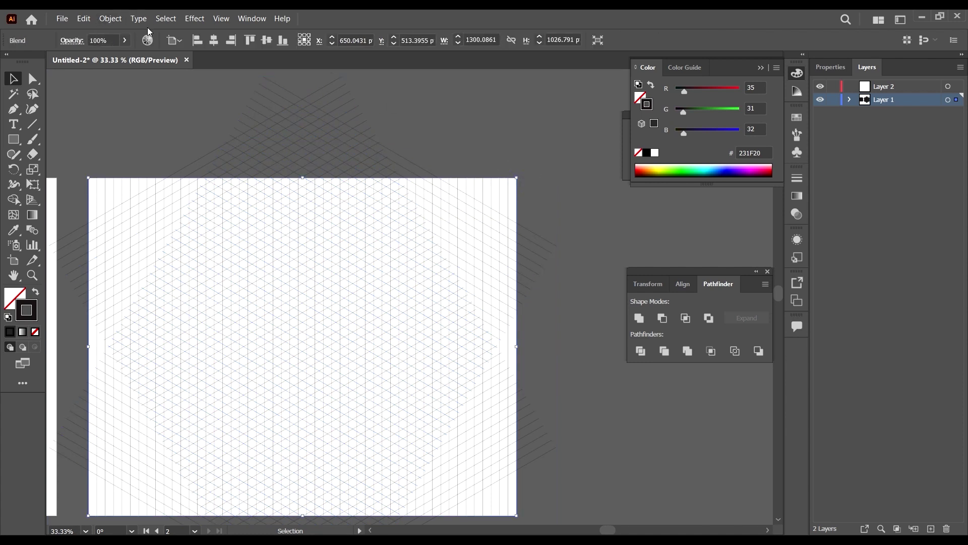
click(110, 18)
mouse_move(166, 328)
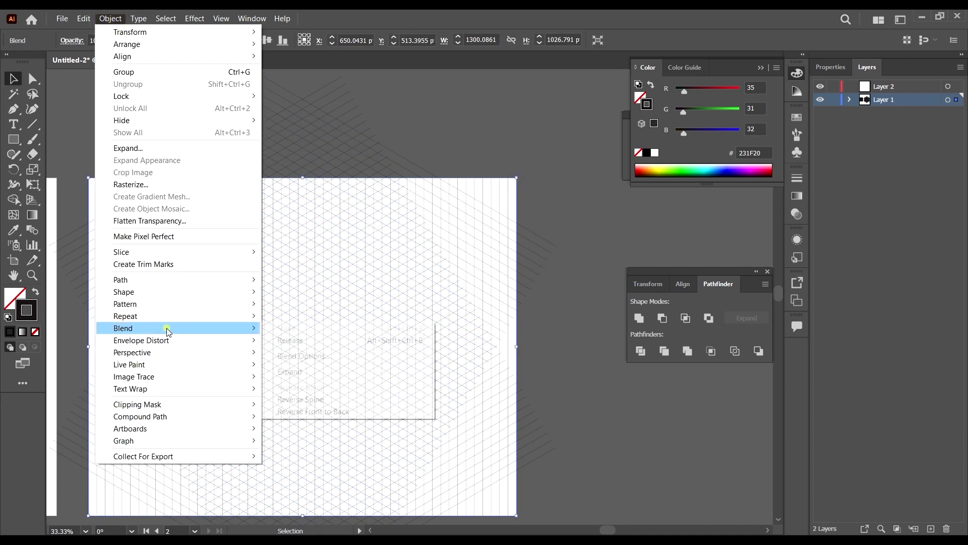
click(310, 372)
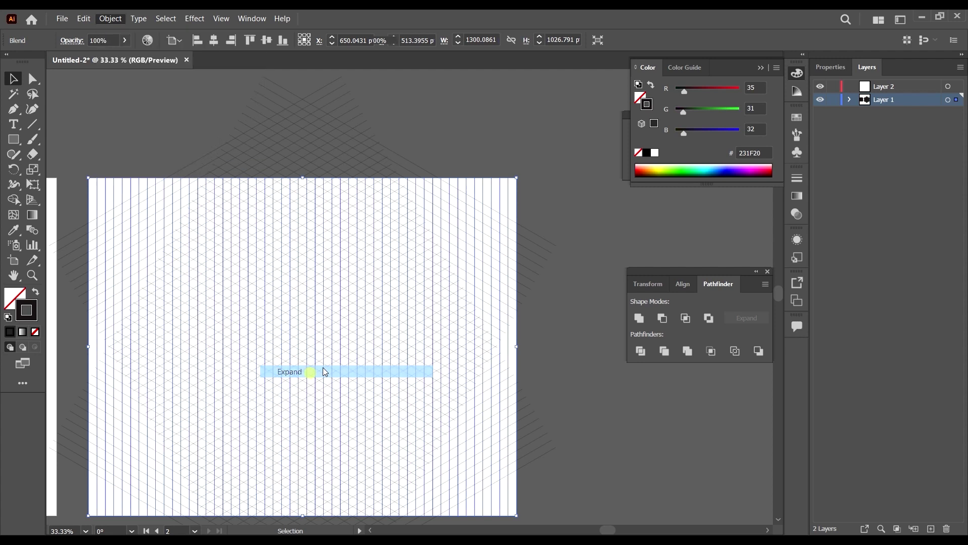
click(587, 415)
Shift the group of vertical lines sideways so the lines run through the crossings of the diagonal lines.
scroll(512, 207, down, 4)
scroll(414, 384, up, 6)
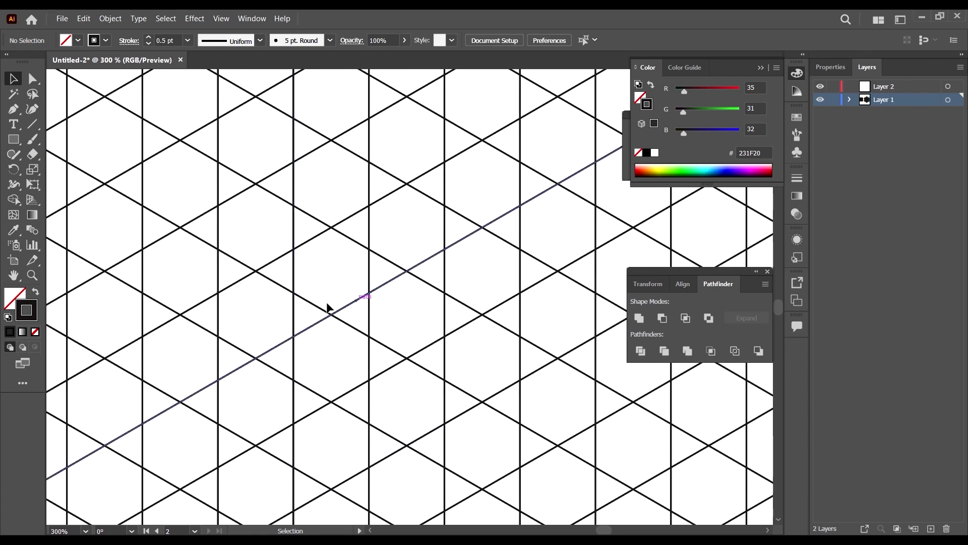
scroll(426, 339, up, 2)
scroll(313, 332, down, 5)
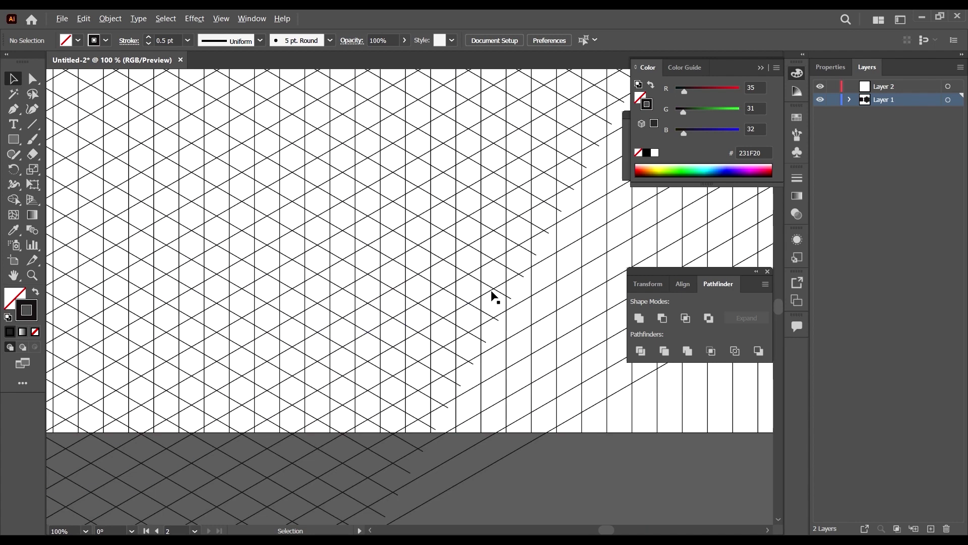
scroll(488, 274, up, 6)
drag(422, 345, 326, 361)
scroll(366, 265, down, 1)
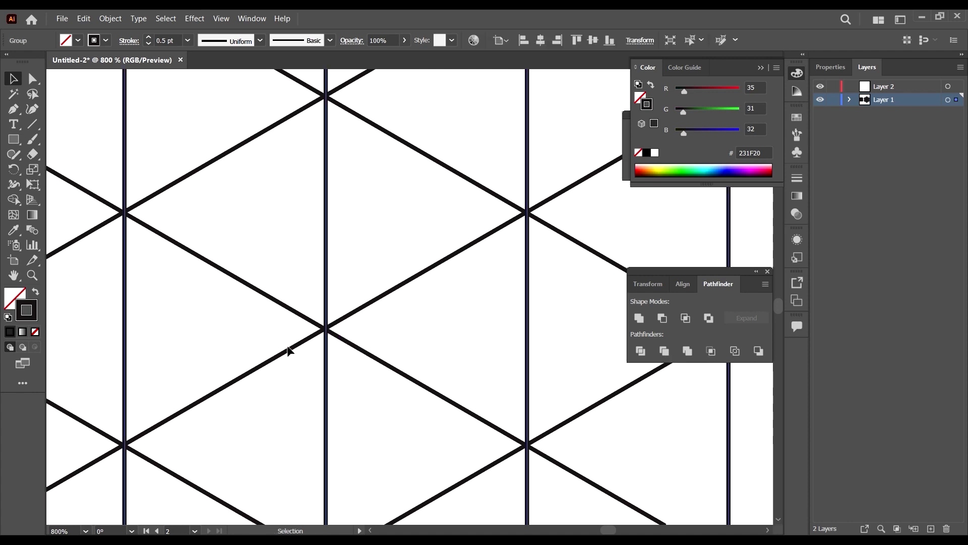
Switch to outline view and fine-tune the vertical lines' position so they pass exactly through a diagonal crossing point.
scroll(334, 331, down, 1)
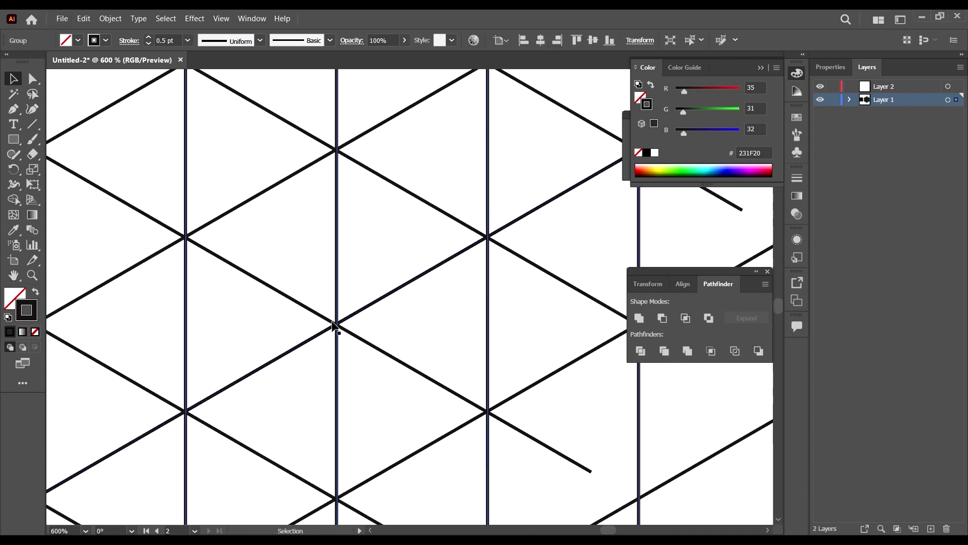
scroll(353, 328, up, 2)
key(ctrl+y)
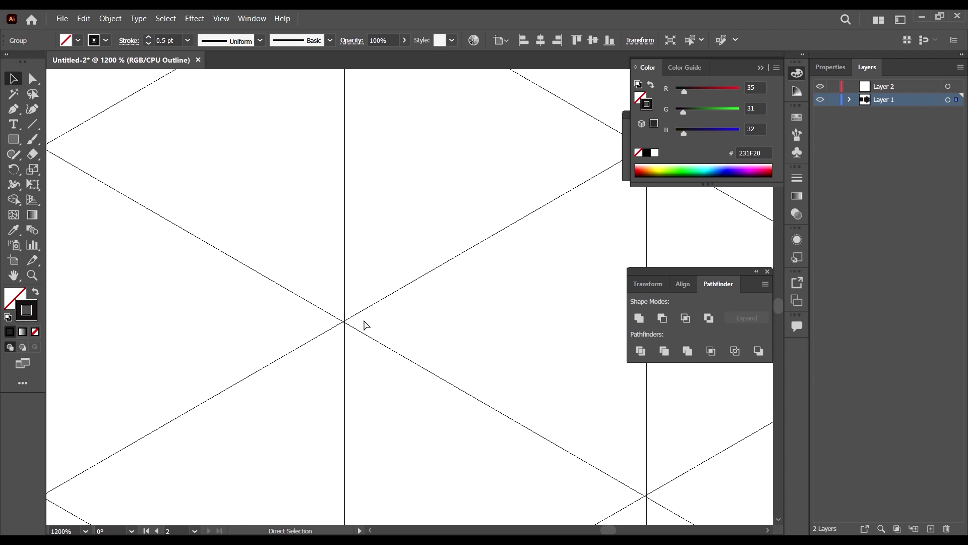
scroll(345, 324, up, 5)
scroll(376, 289, down, 4)
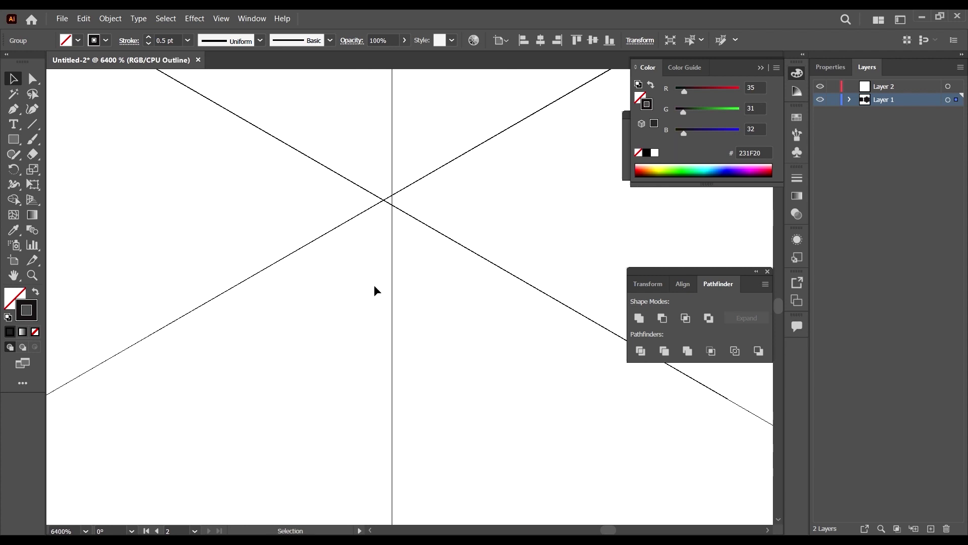
scroll(378, 186, up, 2)
scroll(450, 200, up, 8)
scroll(449, 200, down, 5)
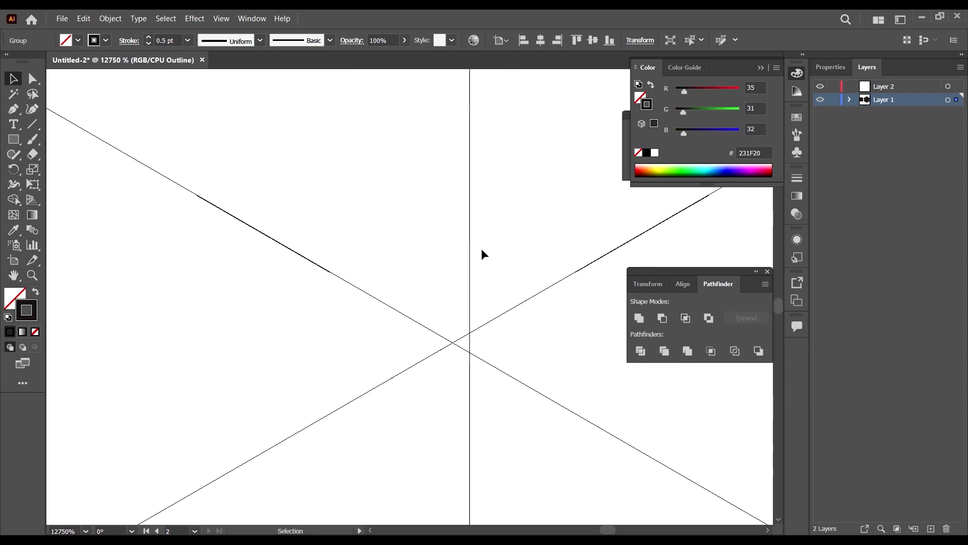
drag(471, 302, 453, 301)
Return from outline view to the normal preview and deselect the vertical lines.
key(ctrl+minus)
key(ctrl+minus)
key(ctrl+minus)
key(ctrl+minus)
key(ctrl+minus)
key(ctrl+minus)
key(ctrl+minus)
key(ctrl+minus)
key(ctrl+minus)
key(ctrl+minus)
key(ctrl+minus)
key(ctrl+minus)
key(ctrl+minus)
key(ctrl+minus)
key(ctrl+minus)
key(ctrl+minus)
key(ctrl+minus)
key(ctrl+minus)
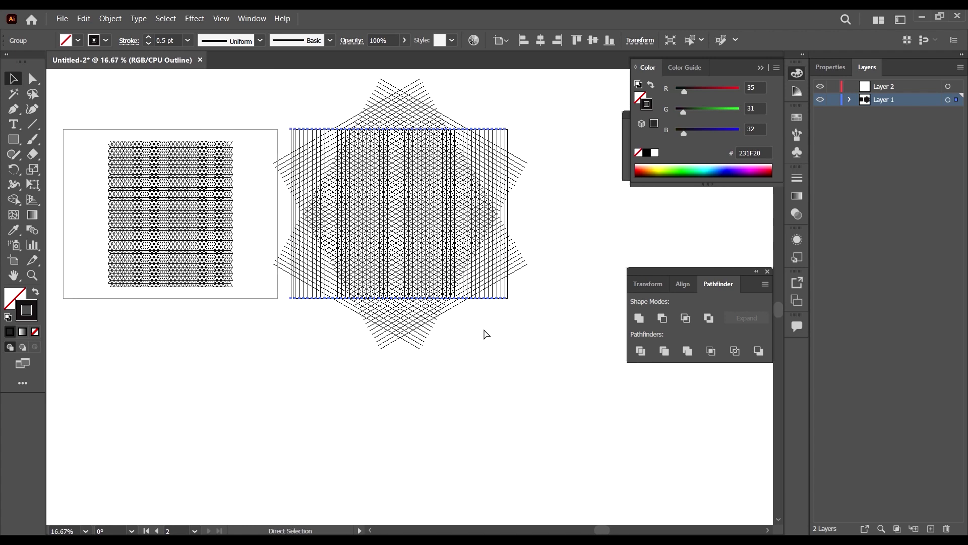
key(ctrl+y)
click(519, 345)
Select all three line groups on the second artboard and split them with the Pathfinder Divide operation.
scroll(474, 275, up, 3)
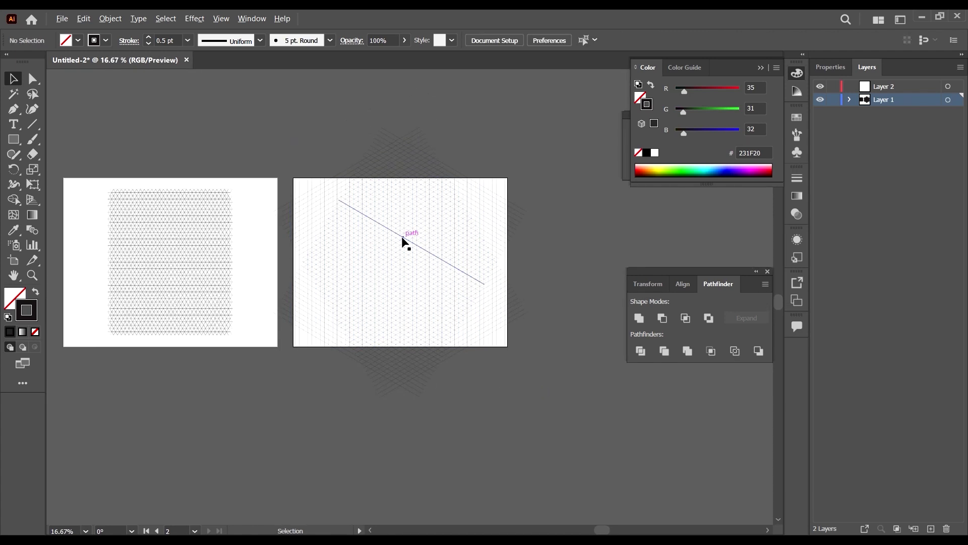
alt+scroll(403, 242, up, 2)
alt+scroll(515, 357, down, 3)
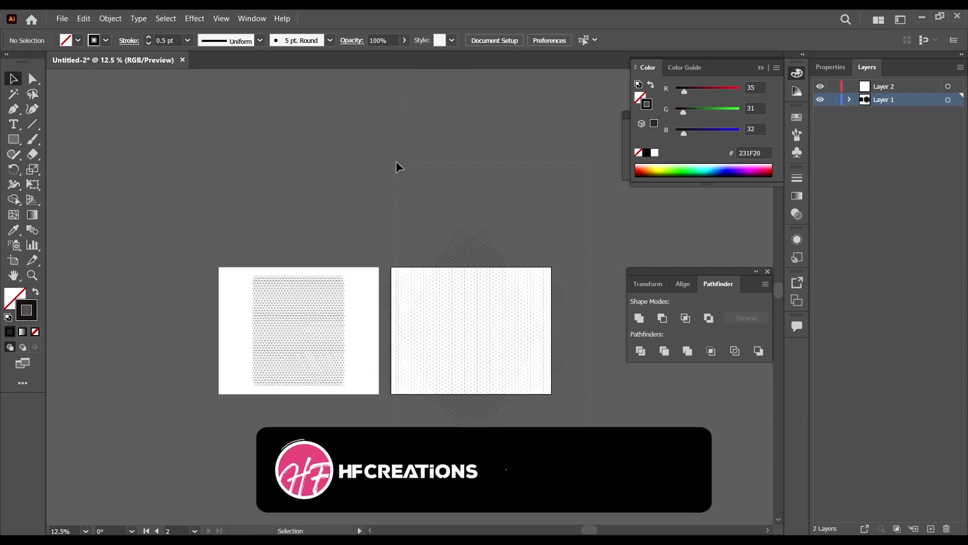
key(ctrl+alt+a)
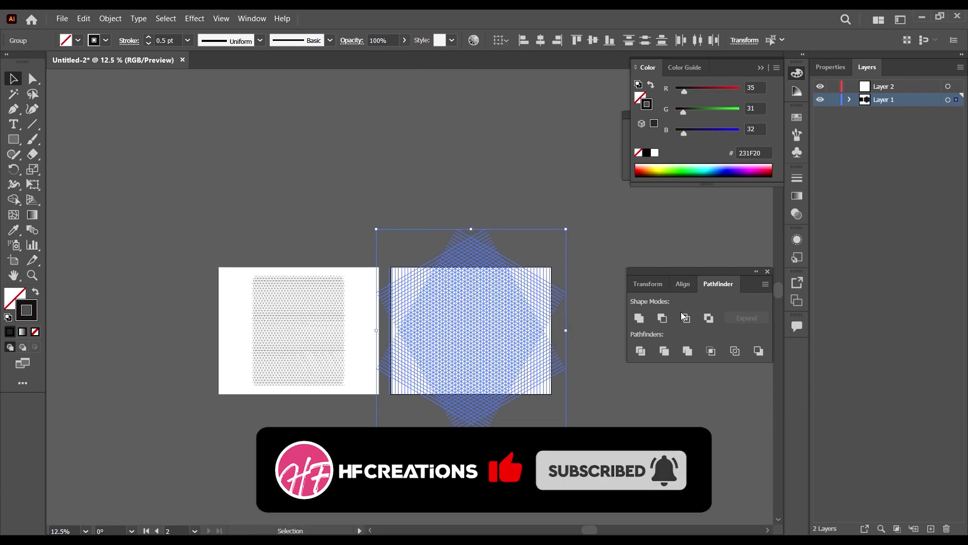
click(640, 351)
click(566, 346)
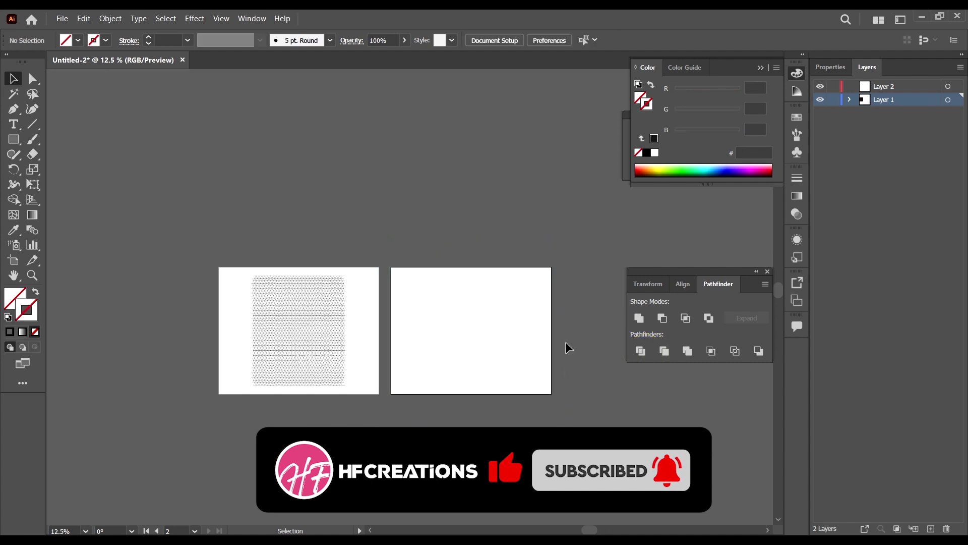
Give the divided grid on the second artboard a black stroke with a weight of 0.5 pt.
scroll(532, 333, up, 1)
scroll(530, 397, down, 1)
click(456, 348)
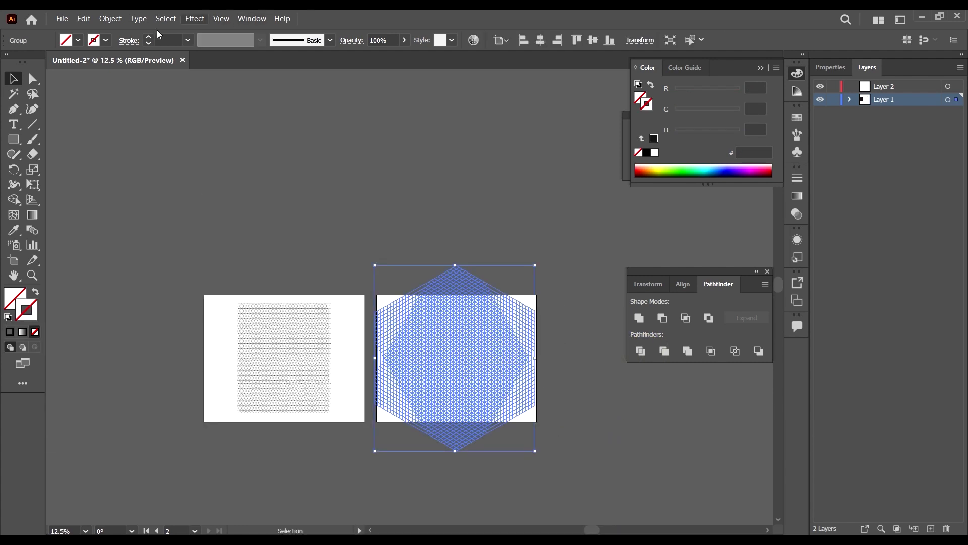
click(78, 40)
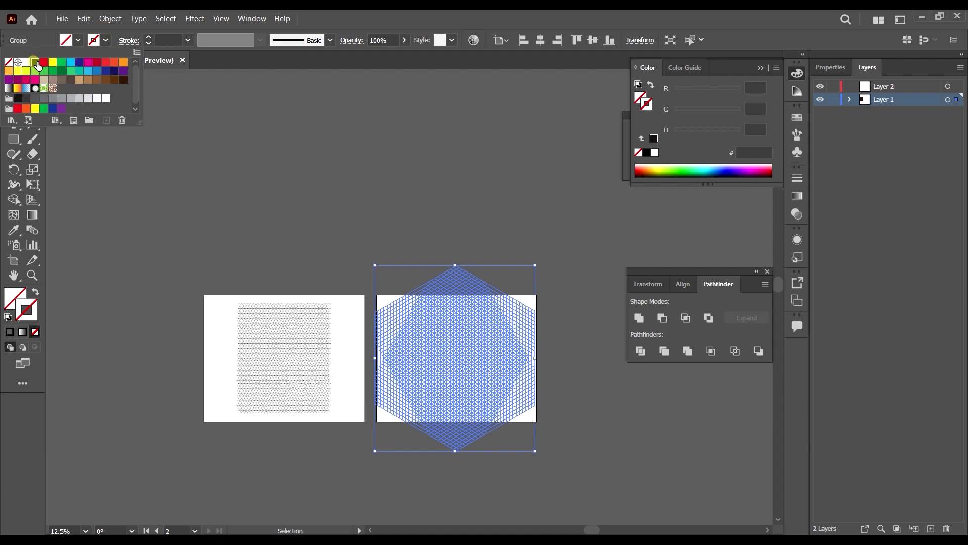
click(32, 64)
click(188, 42)
click(188, 41)
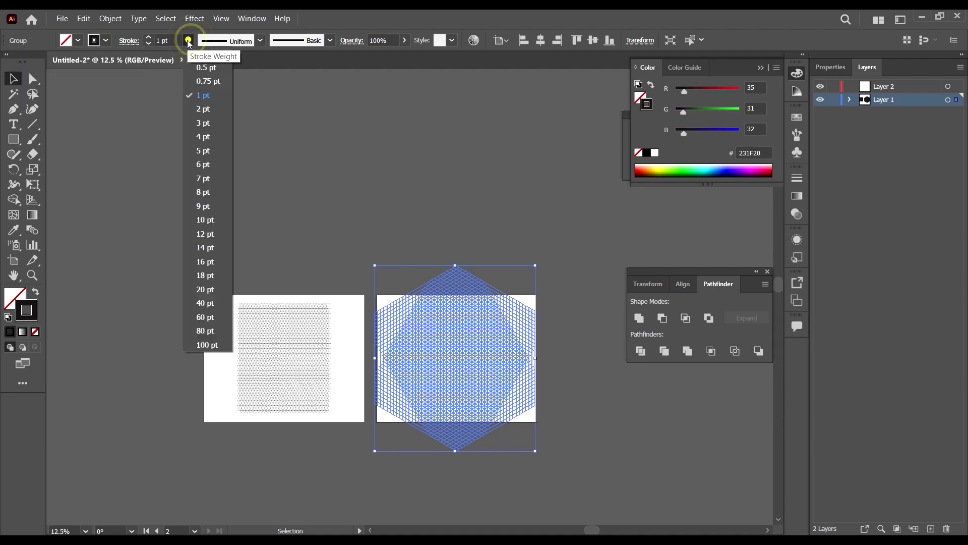
click(213, 67)
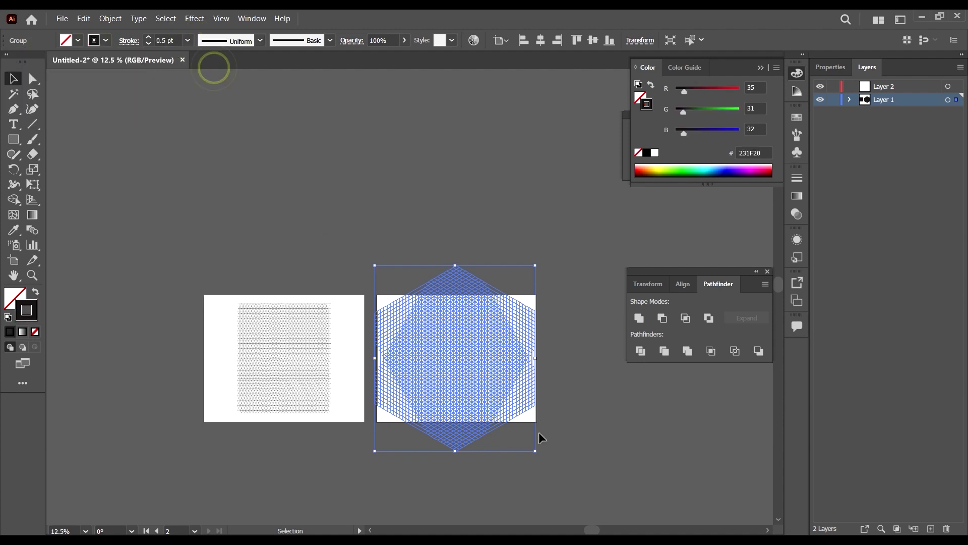
Isolate the divided grid group on the second artboard and delete the uneven cells along its right and left sides.
double_click(488, 359)
scroll(492, 340, up, 3)
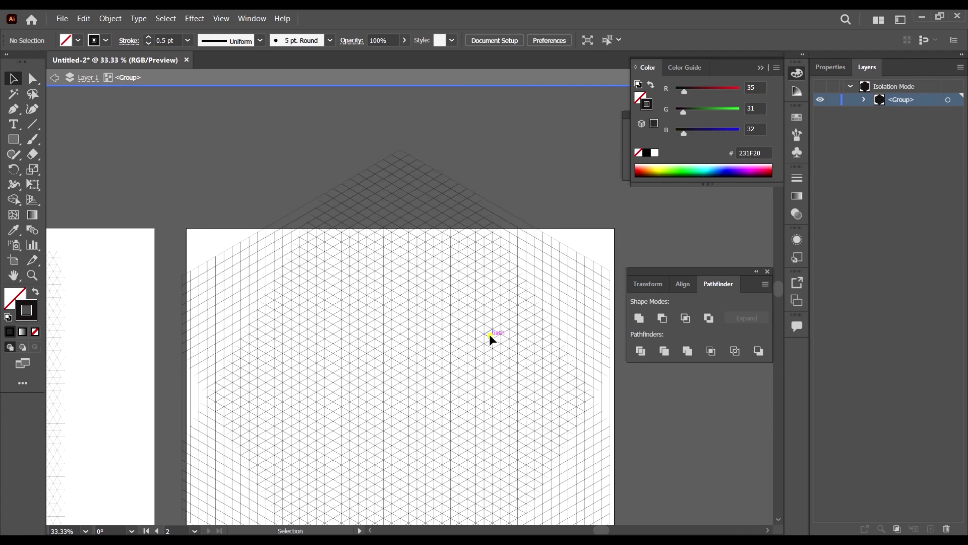
scroll(492, 338, down, 1)
click(492, 337)
drag(624, 478, 522, 112)
key(Delete)
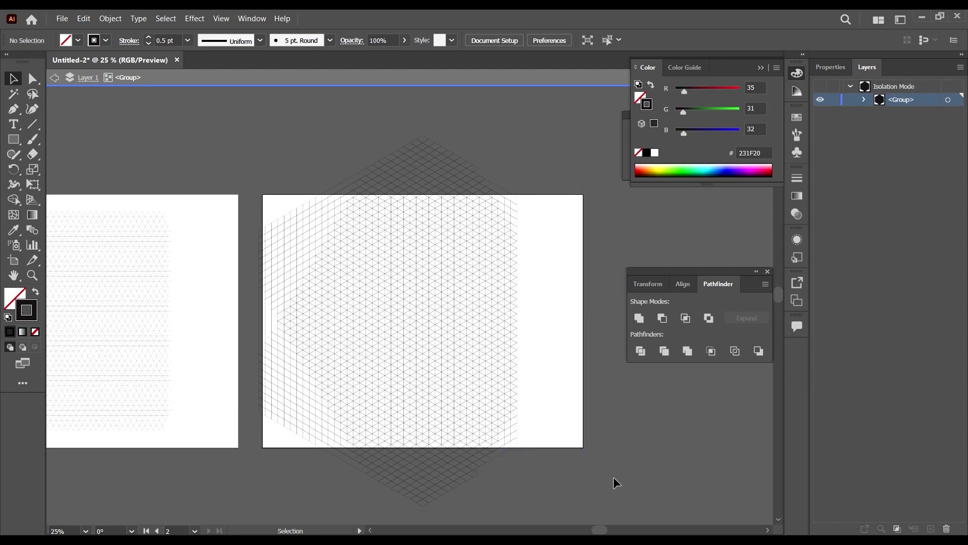
drag(257, 171, 318, 472)
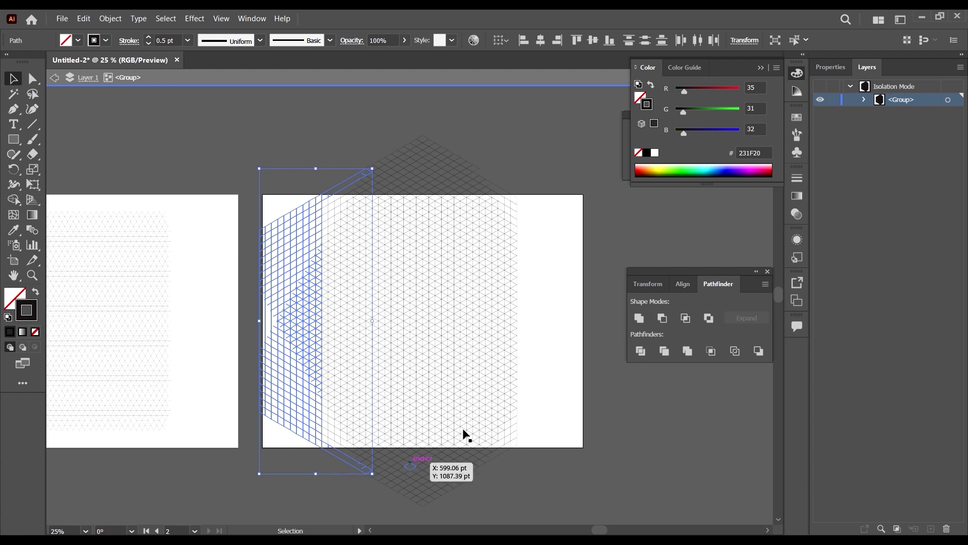
key(Delete)
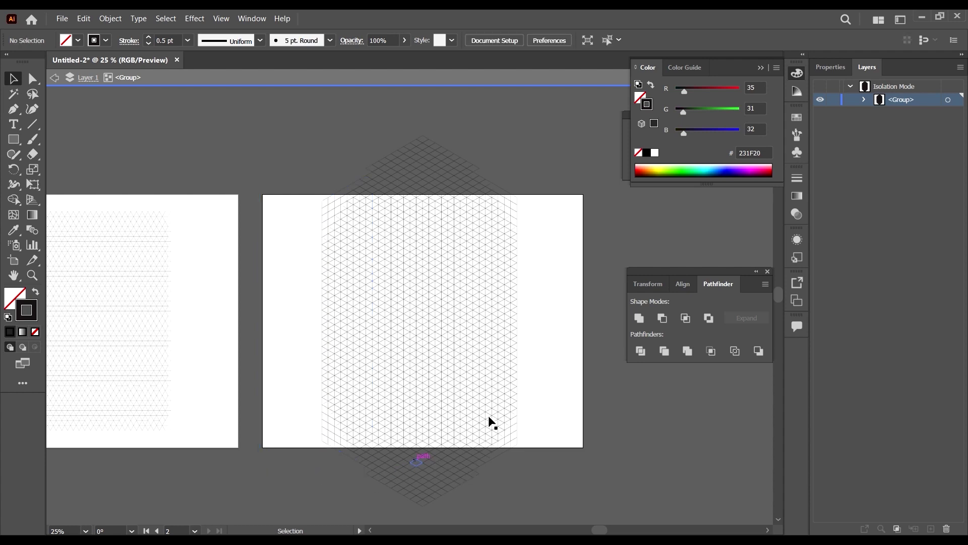
Delete the grid cells extending past the artboard's upper and lower edges, plus the narrow strip along the grid's left edge.
drag(304, 124, 555, 209)
key(Delete)
drag(573, 503, 276, 446)
key(Delete)
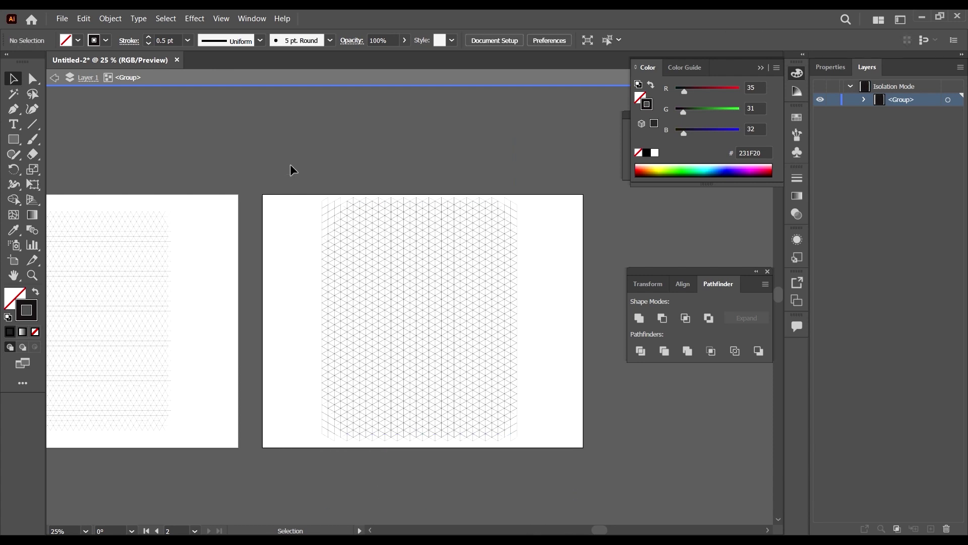
drag(293, 170, 331, 449)
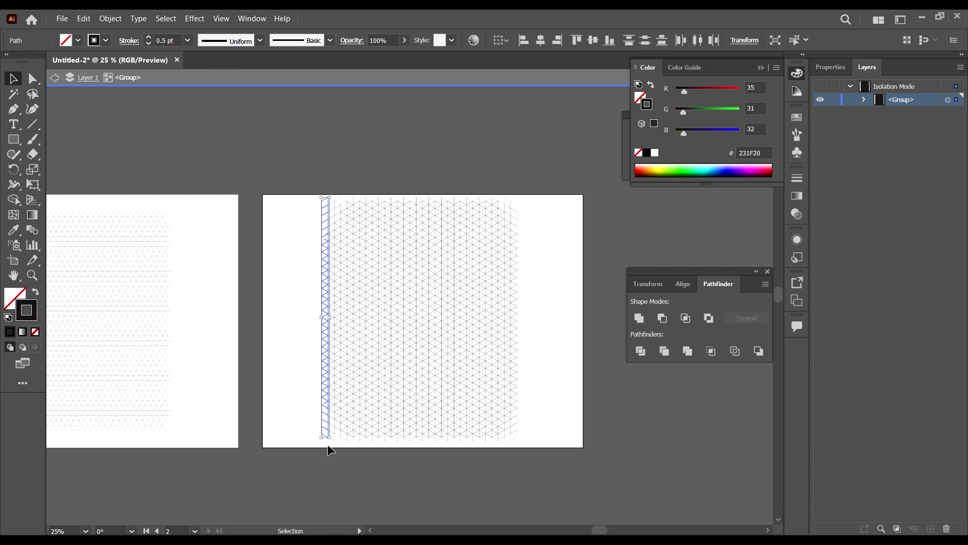
key(Delete)
double_click(553, 468)
drag(527, 154, 514, 469)
key(Delete)
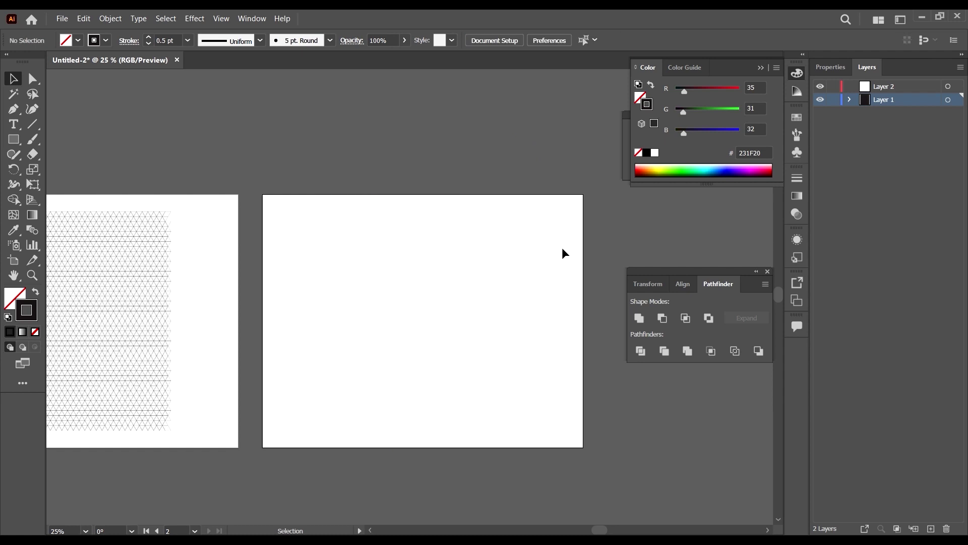
key(ctrl+z)
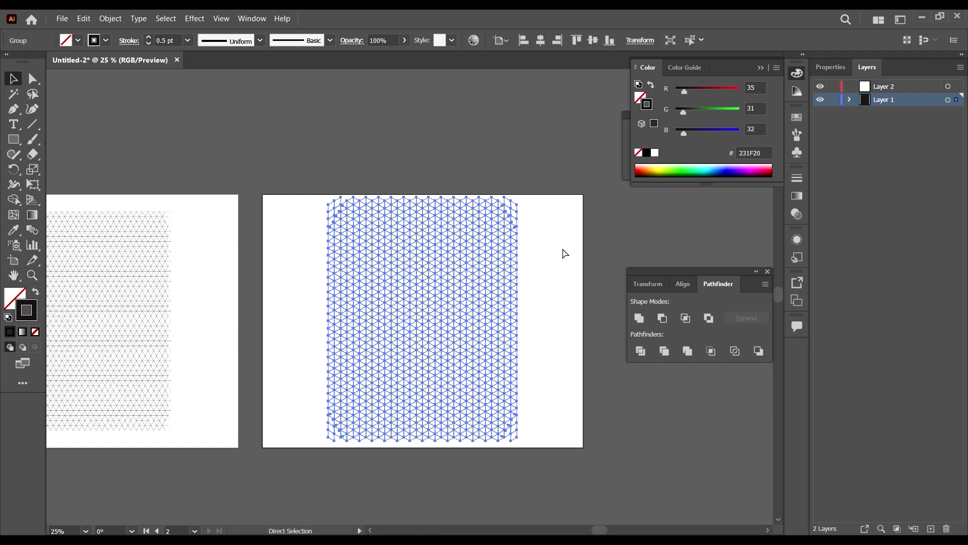
double_click(473, 227)
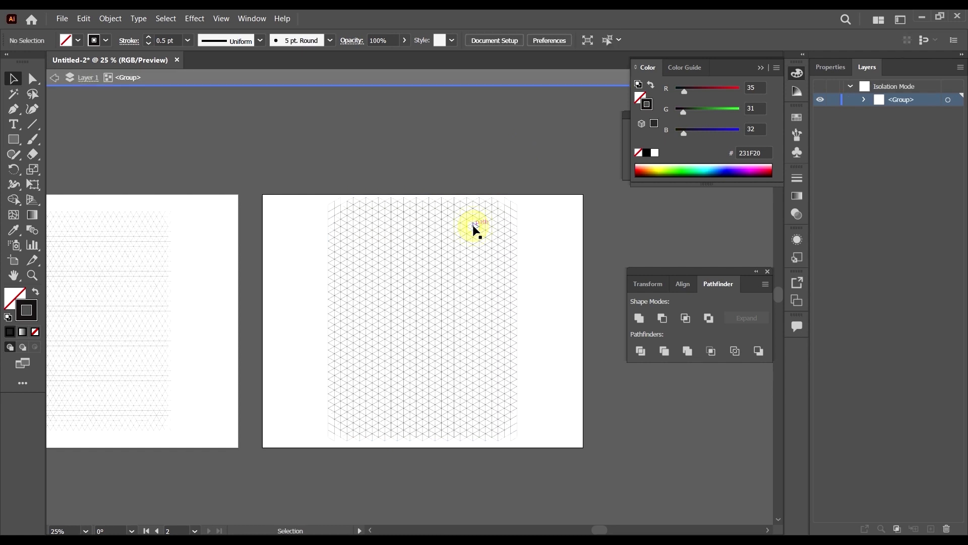
Exit isolation mode and center the trimmed grid horizontally and vertically on the second artboard.
double_click(554, 256)
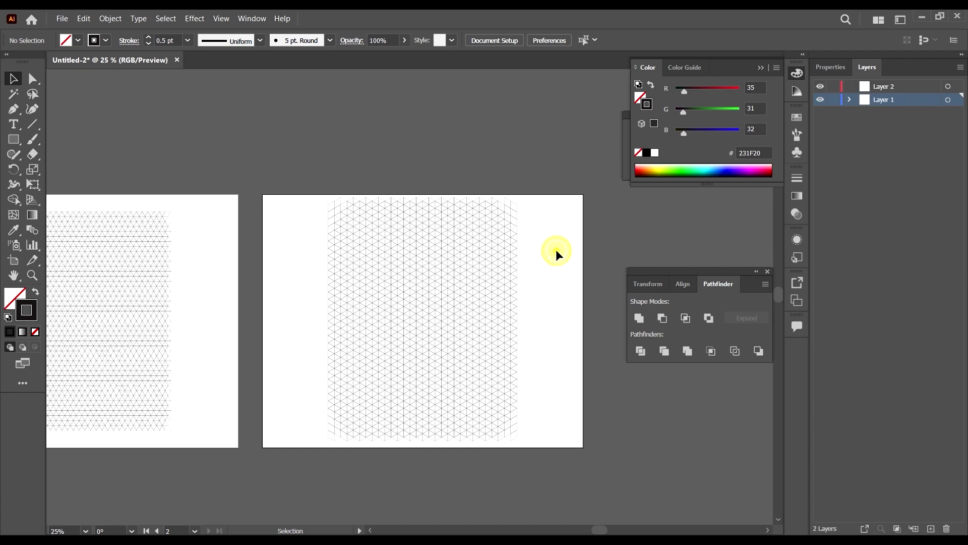
click(485, 259)
click(540, 41)
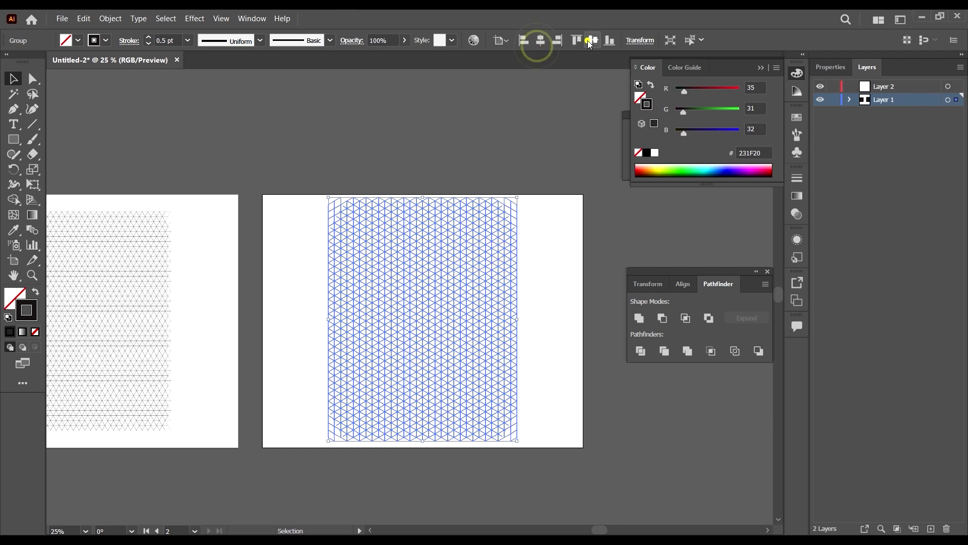
click(593, 40)
click(543, 168)
scroll(548, 324, left, 3)
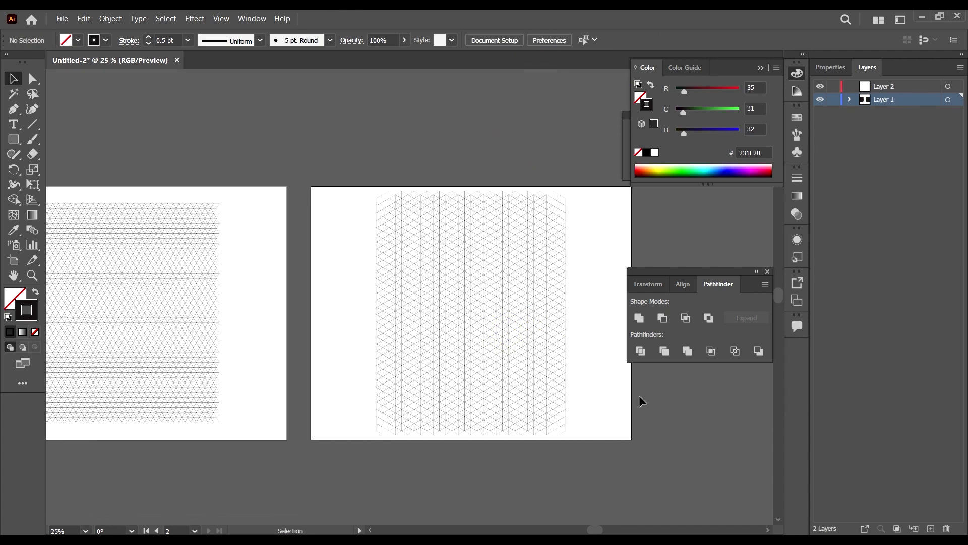
scroll(130, 302, up, 6)
scroll(132, 302, down, 7)
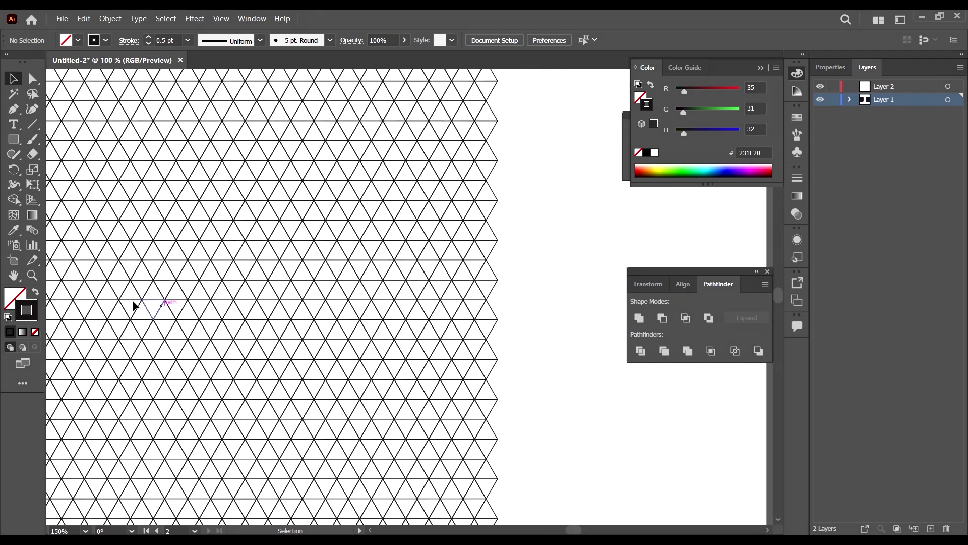
Examine the two triangular line grids, comparing the horizontal-line version with the vertical-line version on the two artboards.
scroll(378, 323, up, 5)
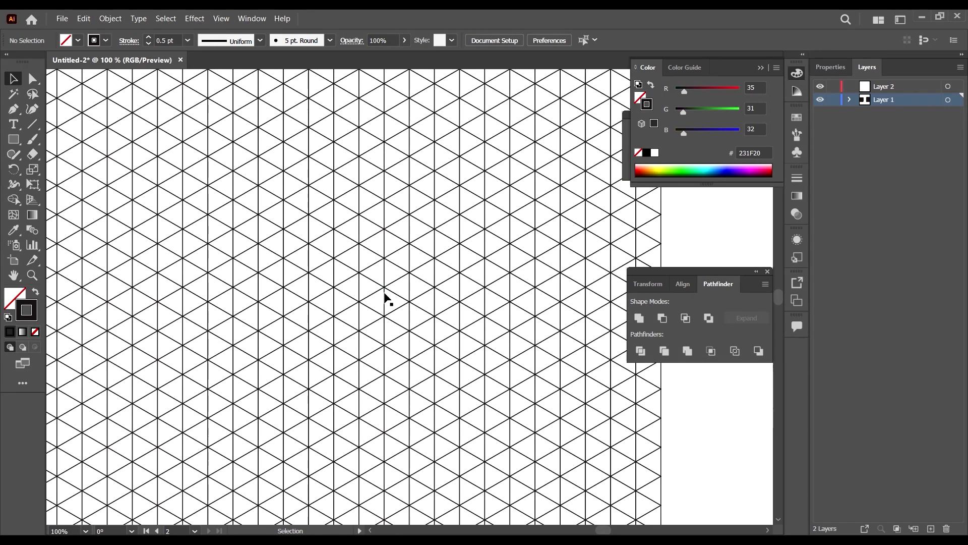
scroll(391, 282, down, 5)
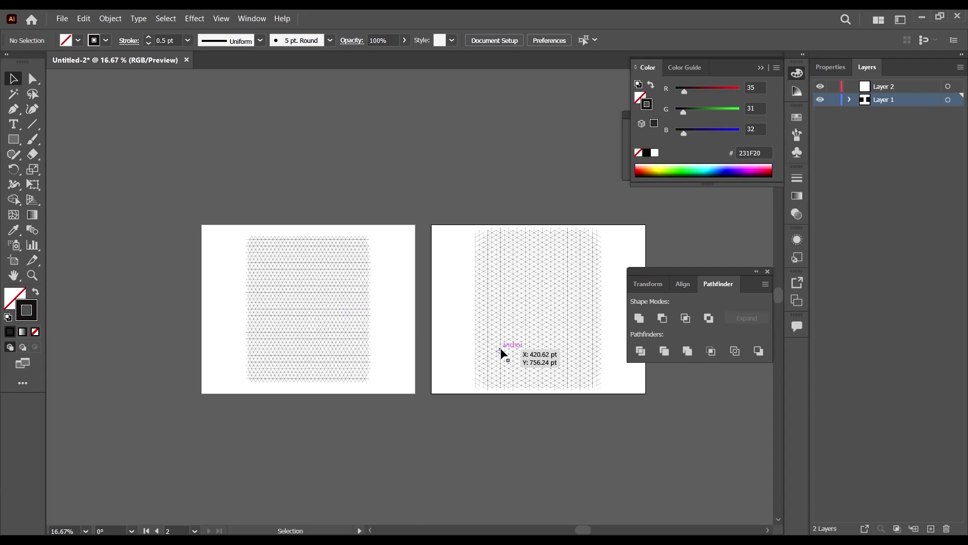
scroll(440, 313, right, 3)
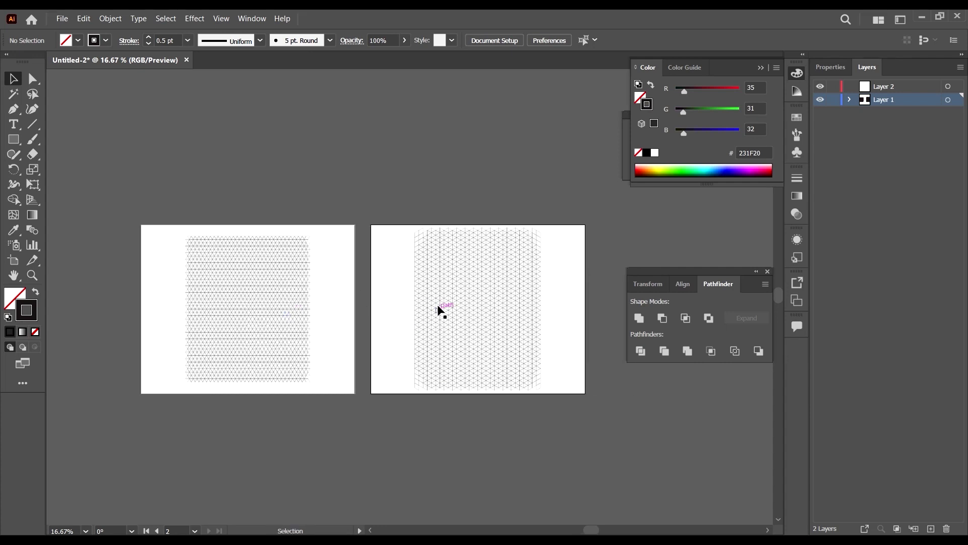
scroll(247, 276, left, 4)
scroll(281, 276, up, 3)
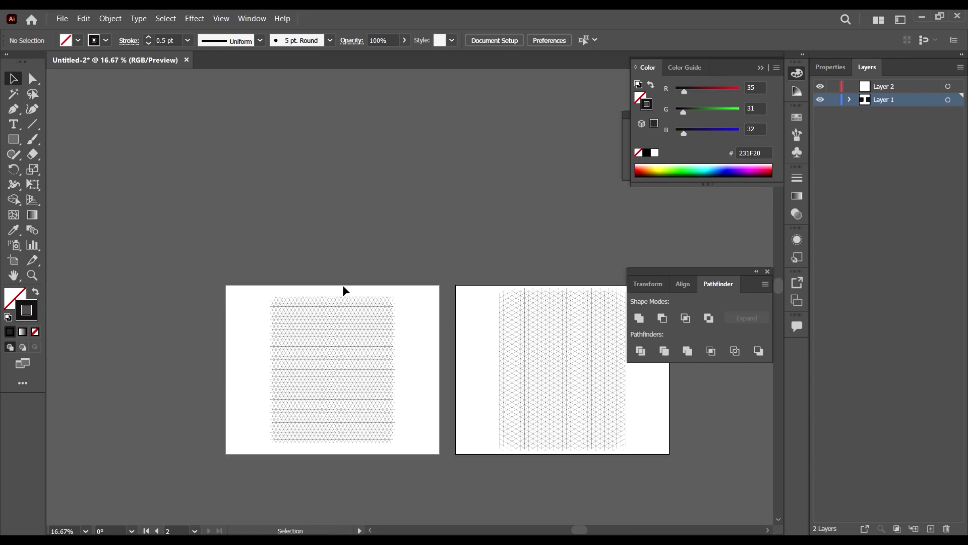
scroll(343, 287, up, 2)
scroll(280, 276, down, 1)
scroll(280, 275, down, 1)
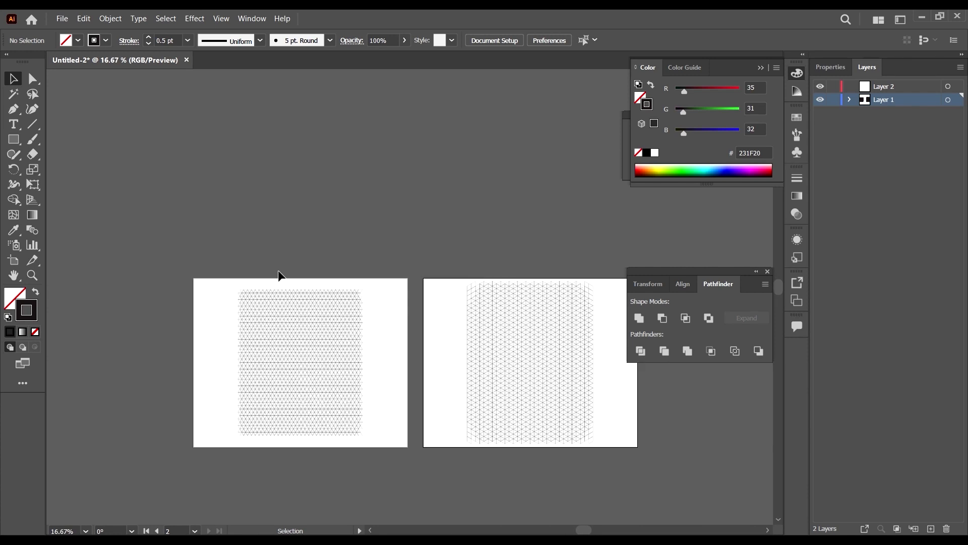
scroll(303, 272, down, 2)
scroll(293, 237, up, 1)
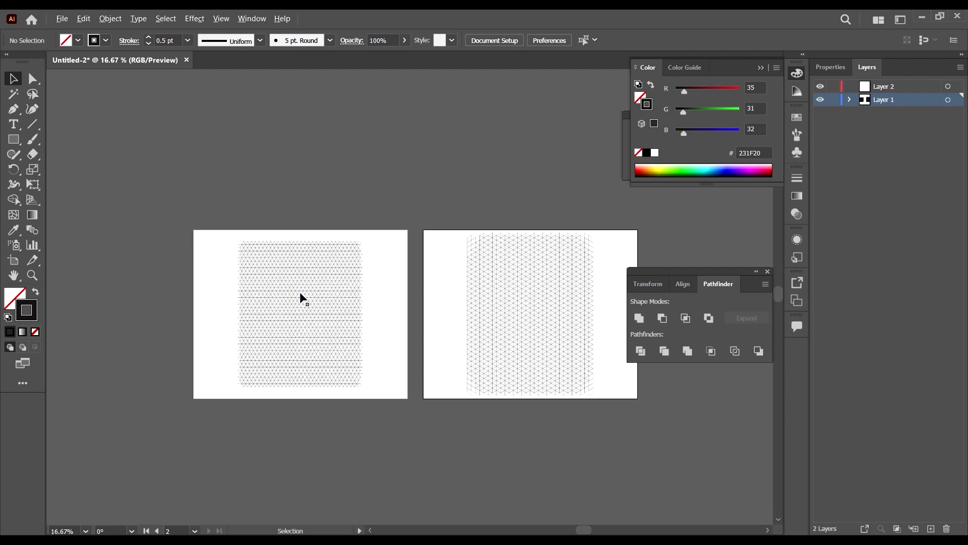
scroll(301, 298, up, 3)
scroll(249, 288, down, 1)
scroll(249, 288, down, 3)
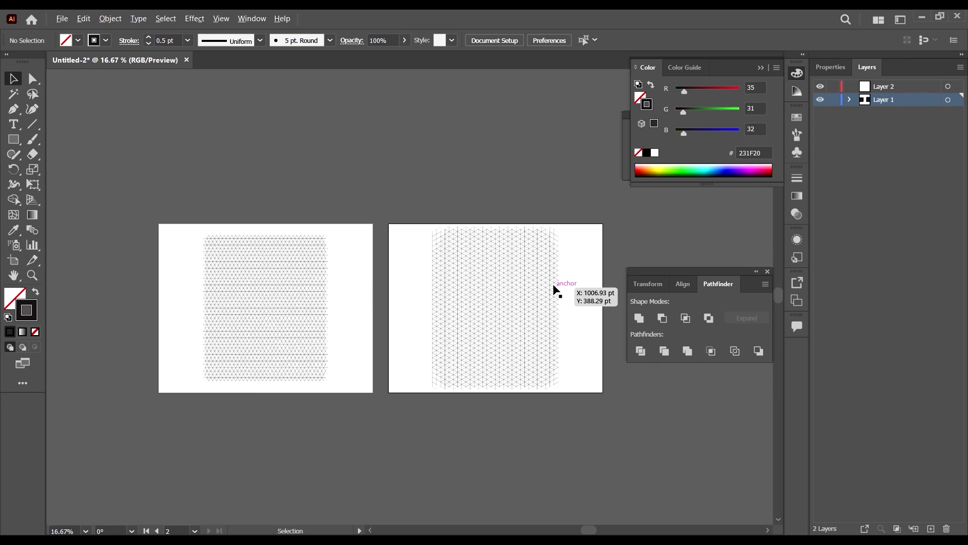
scroll(555, 287, up, 4)
scroll(555, 287, down, 4)
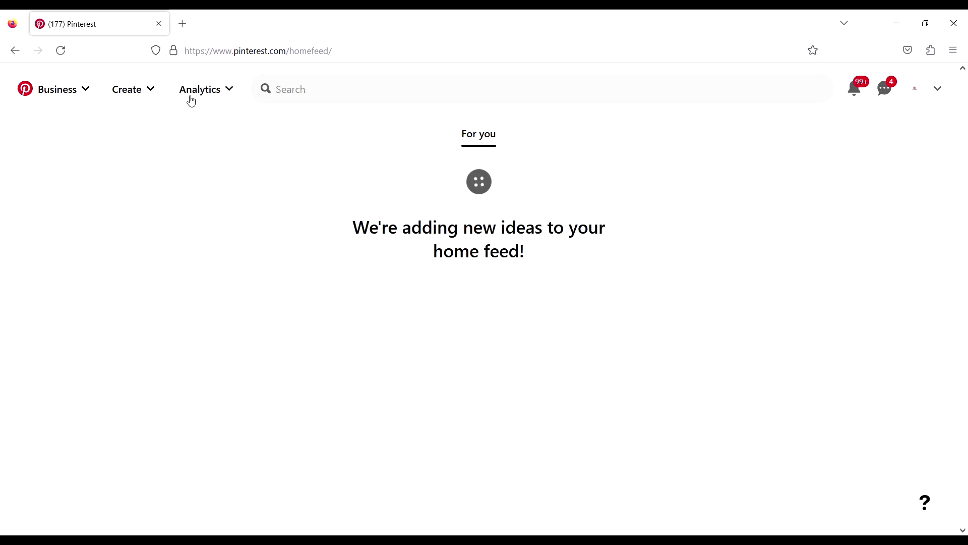
Switch to Pinterest in the browser and search for "grid based logo design".
scroll(404, 227, down, 3)
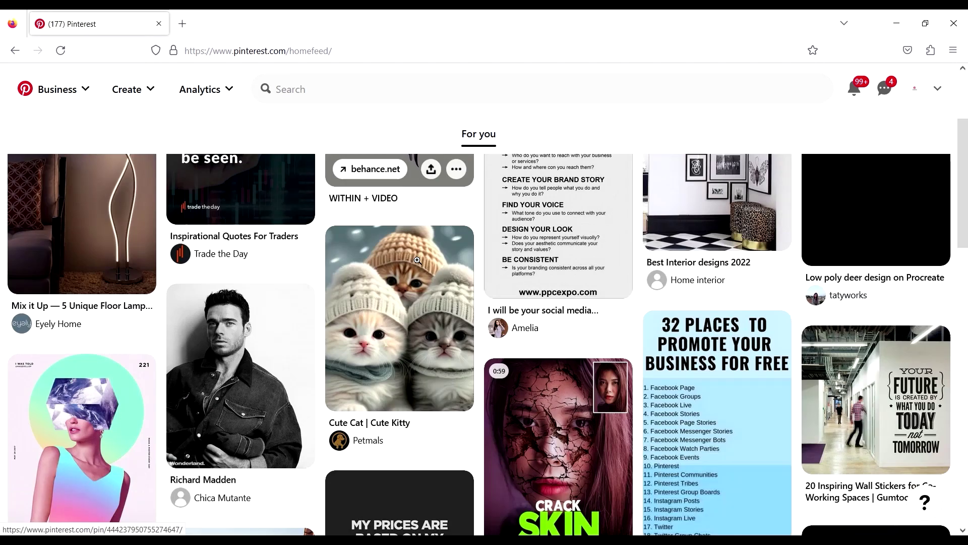
scroll(407, 240, up, 3)
click(331, 95)
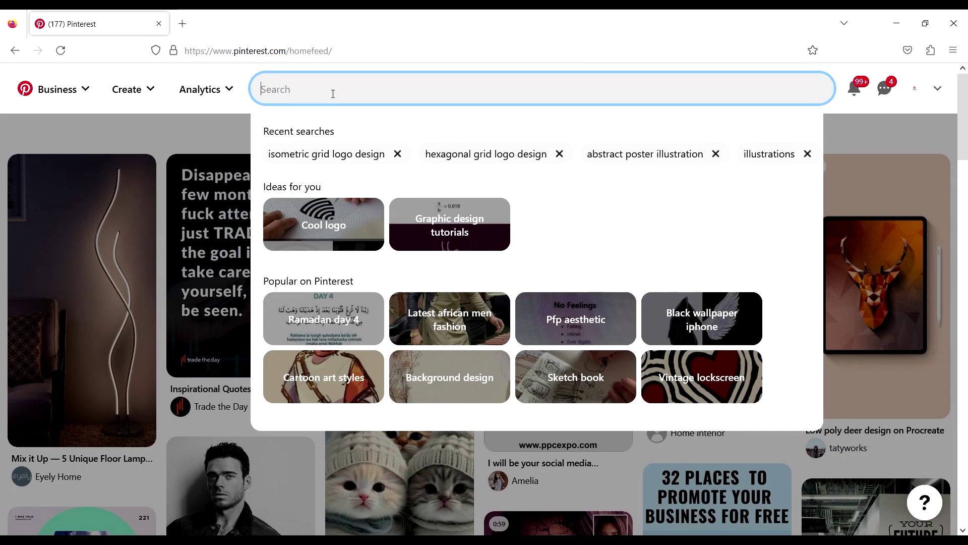
text(gi)
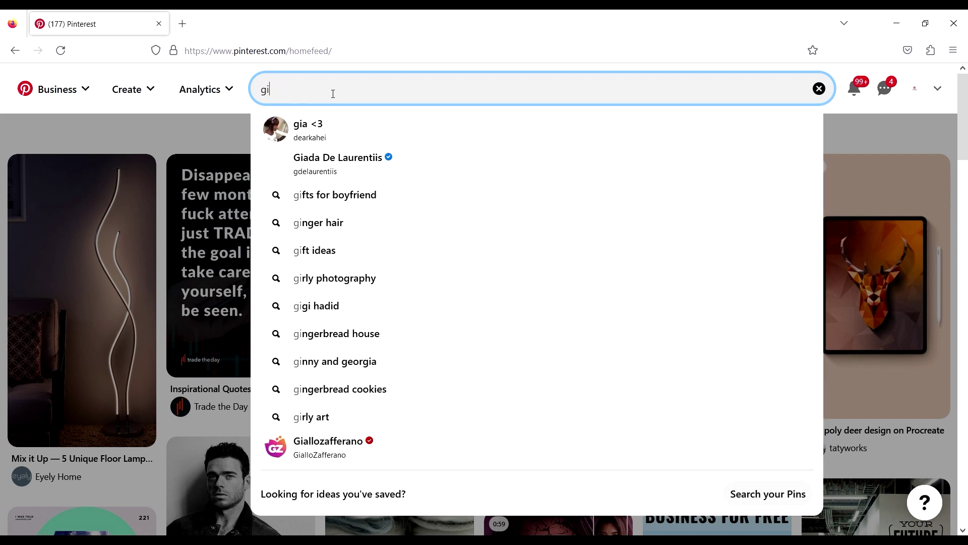
key(BackSpace)
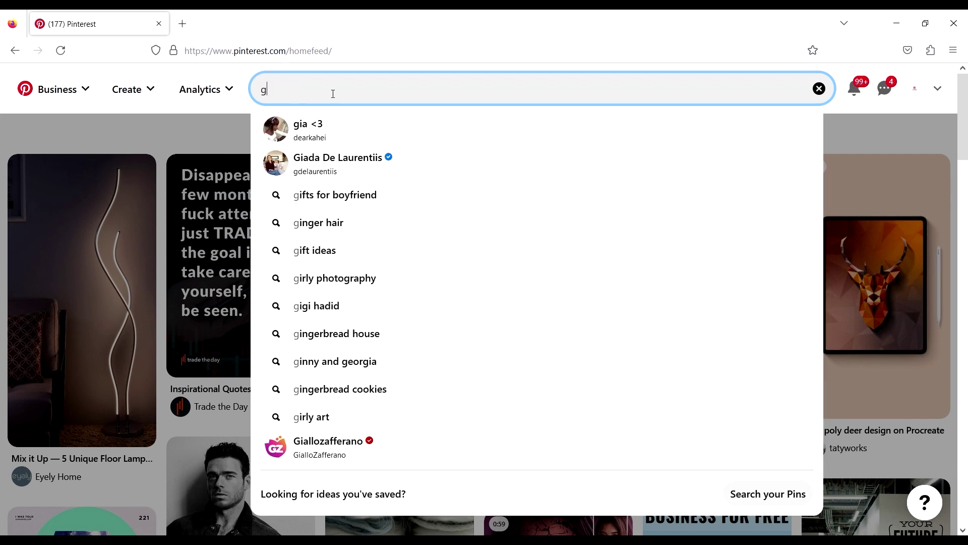
text(rid b)
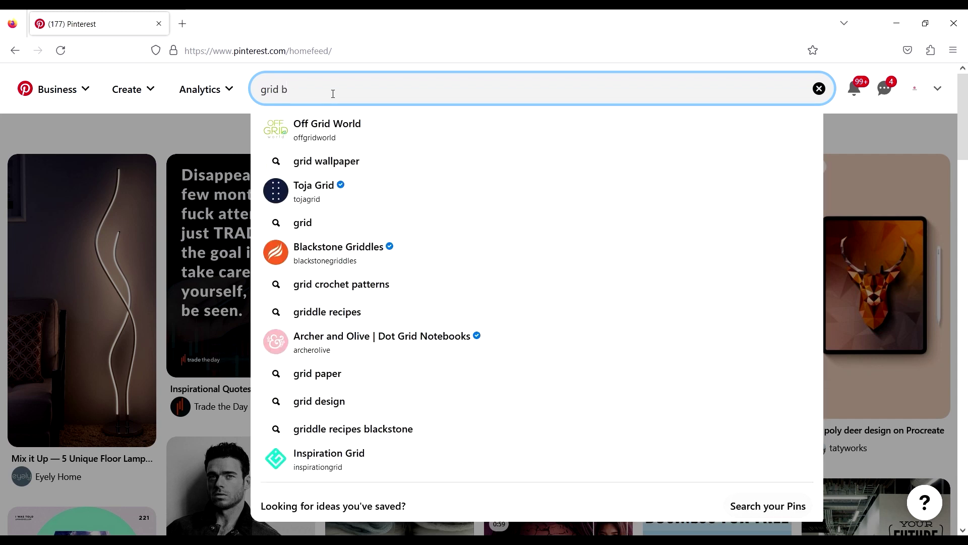
text(asesd)
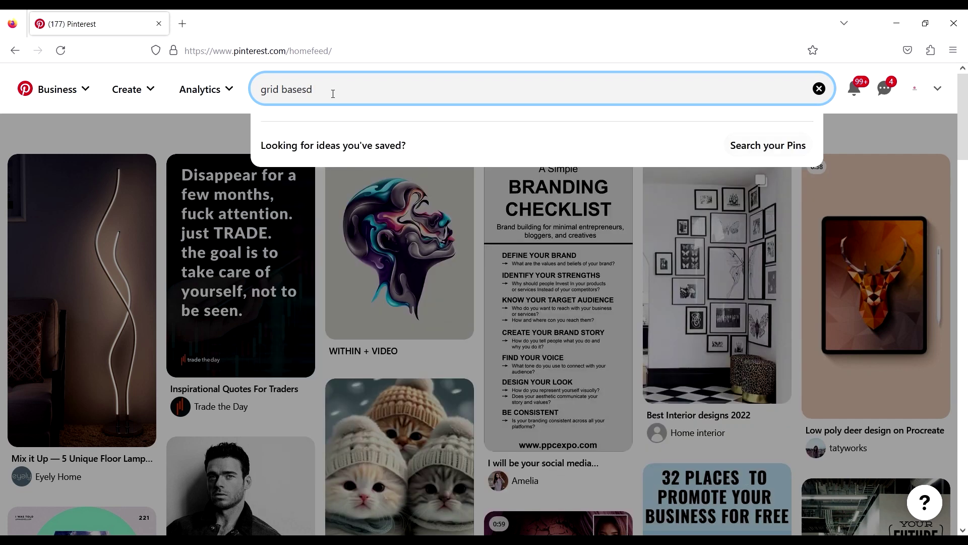
key(BackSpace)
key(BackSpace)
text(d)
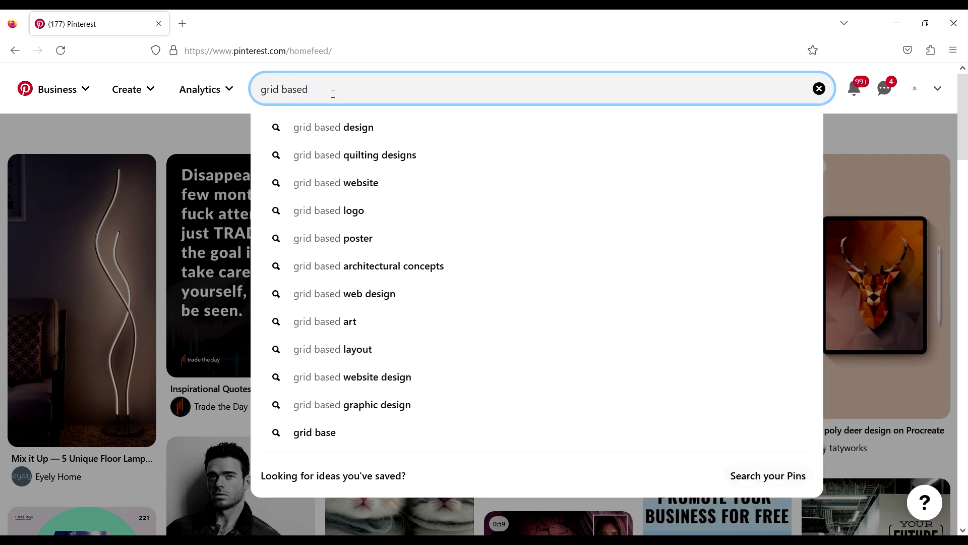
text( lo)
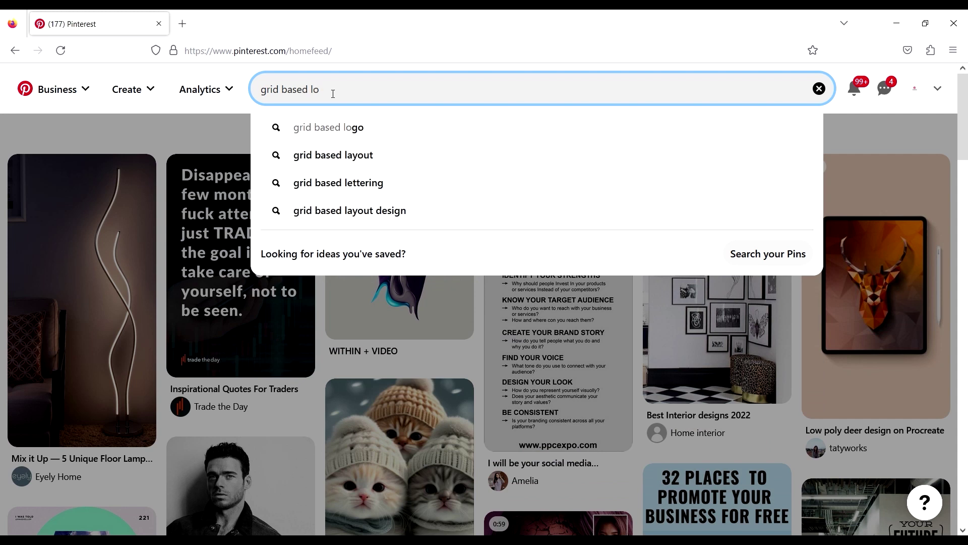
text(go )
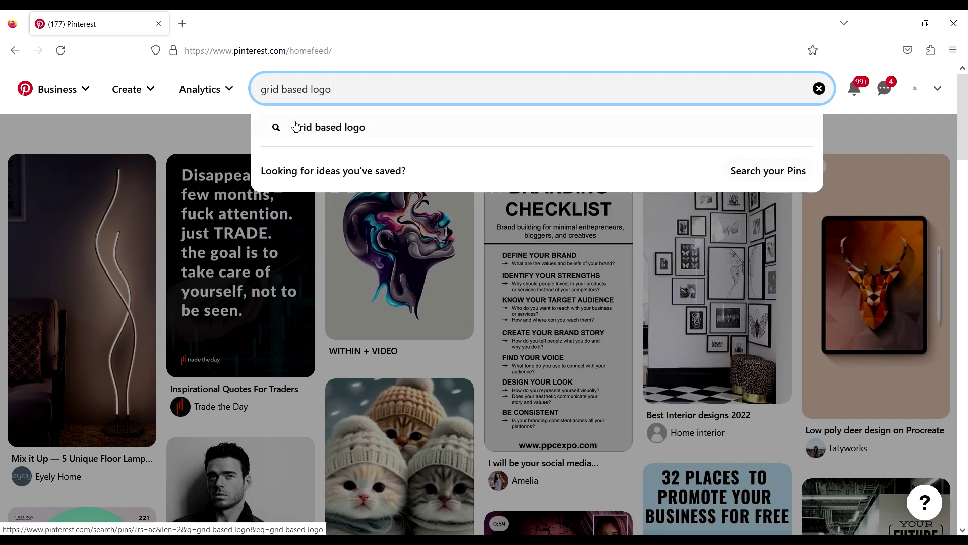
text(design)
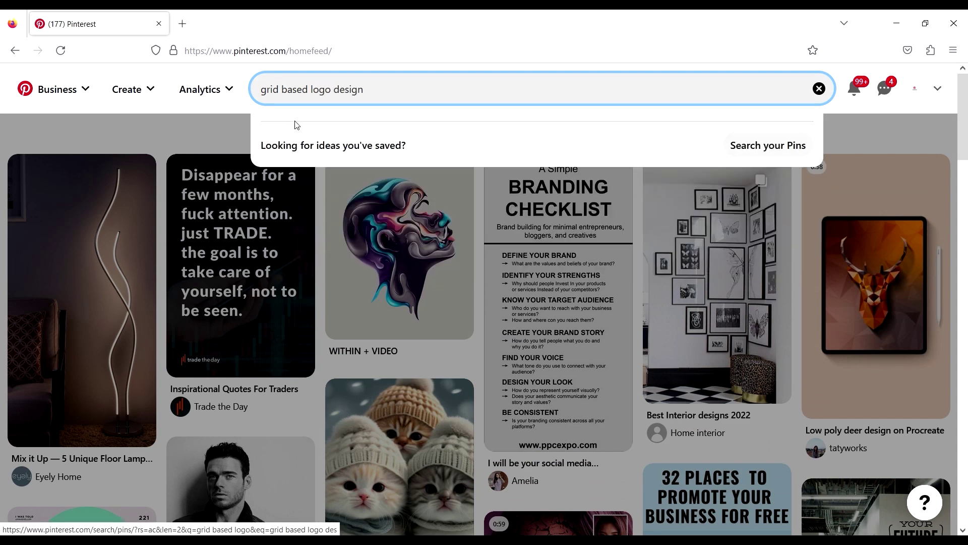
key(Return)
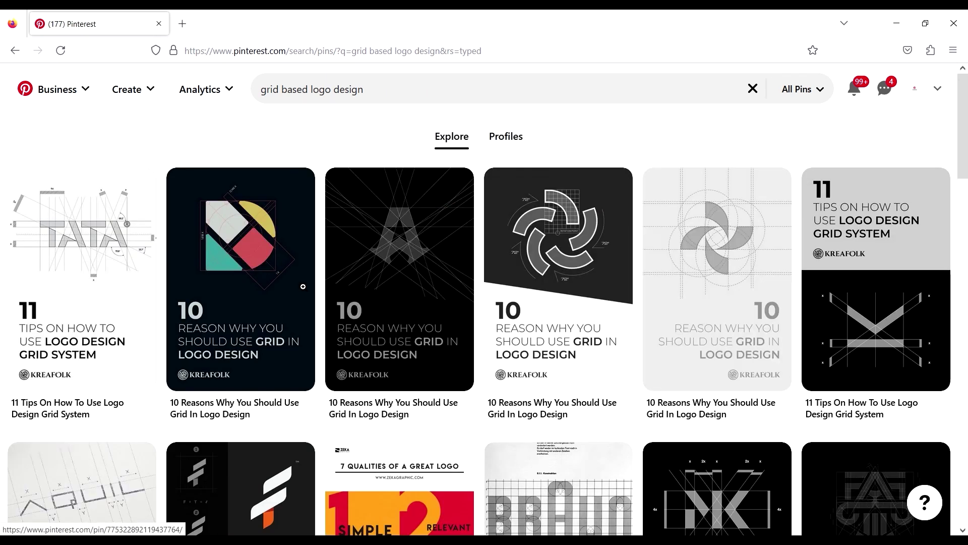
Browse the search results and open the Braun logo pin "15 reasons why grid approach will improve your design".
scroll(256, 291, down, 3)
scroll(267, 332, up, 2)
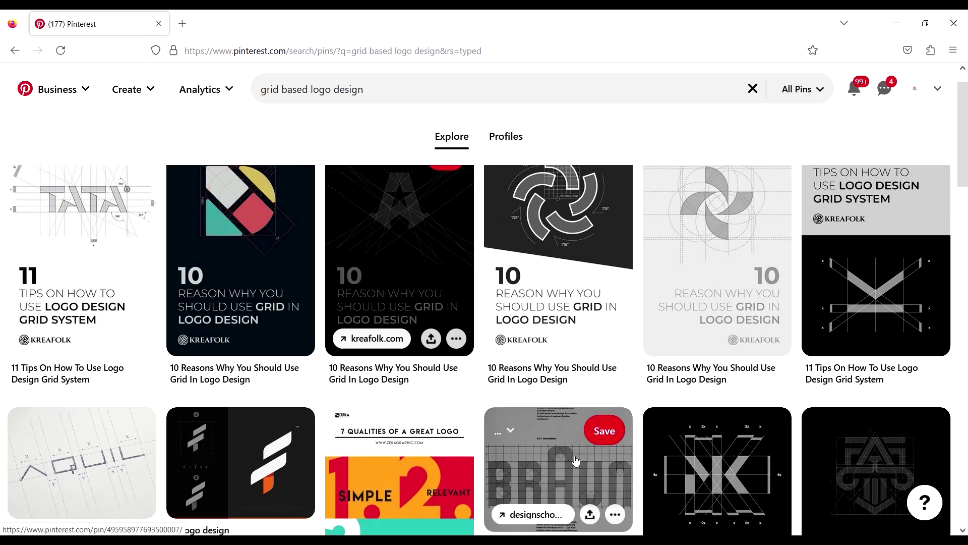
scroll(576, 460, down, 4)
click(559, 237)
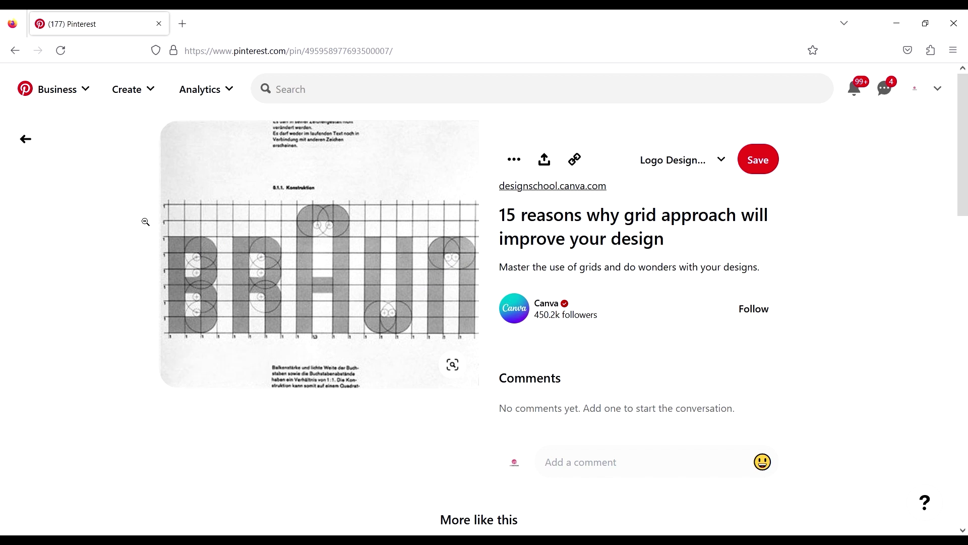
mouse_move(211, 244)
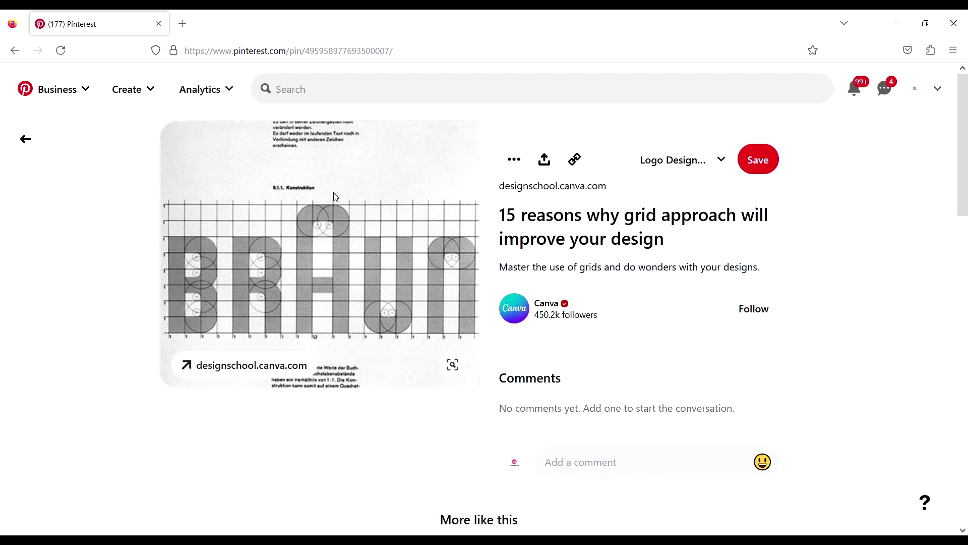
Open the "Nasa logo design guidelines" pin from the related pins under the Braun logo.
scroll(353, 197, down, 5)
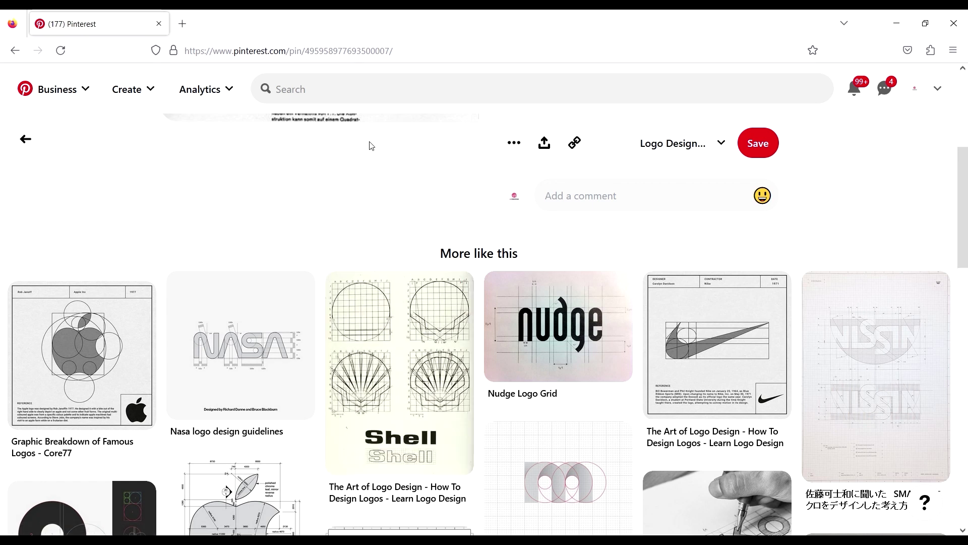
scroll(302, 162, up, 4)
scroll(195, 201, down, 5)
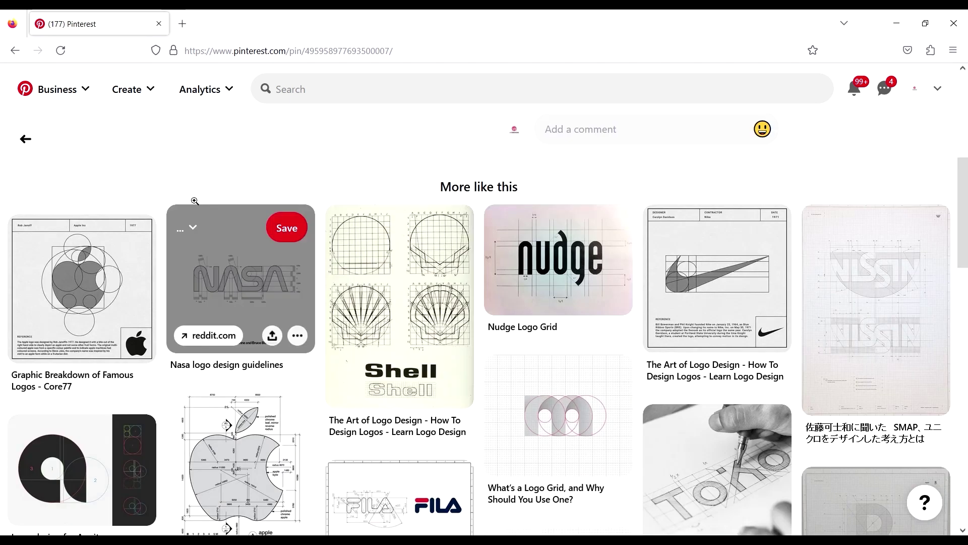
click(220, 286)
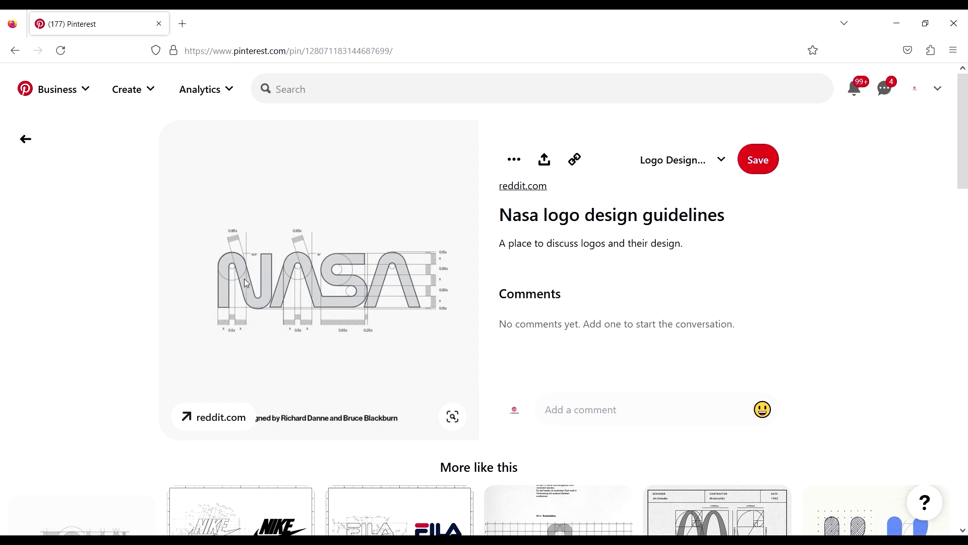
Look through the related pins below the Nasa logo for examples of logos constructed on grids.
scroll(412, 322, down, 4)
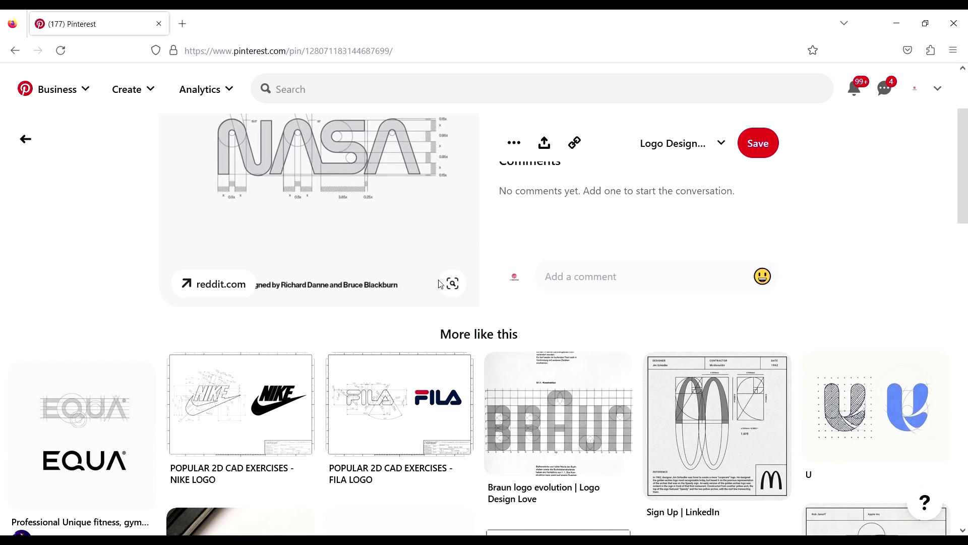
scroll(645, 377, down, 3)
scroll(646, 376, up, 2)
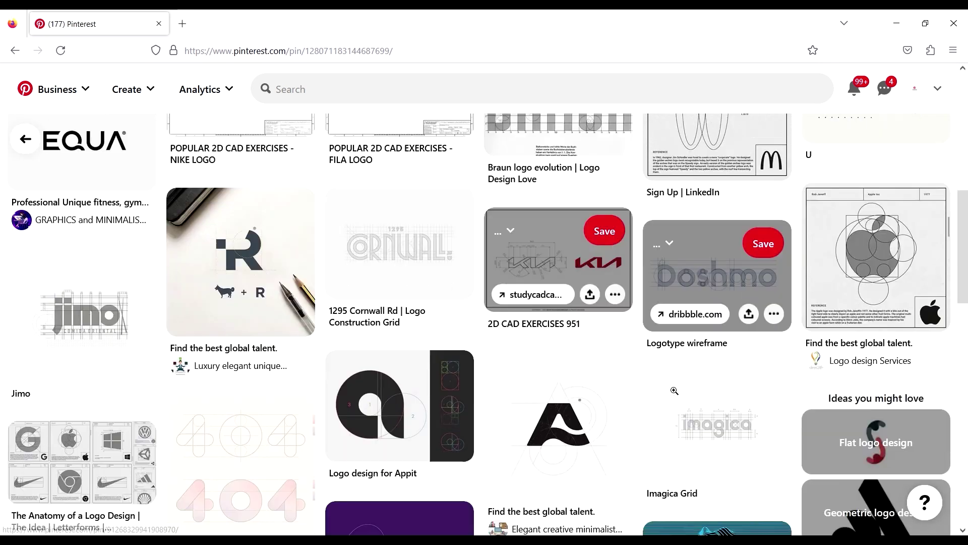
scroll(674, 391, down, 8)
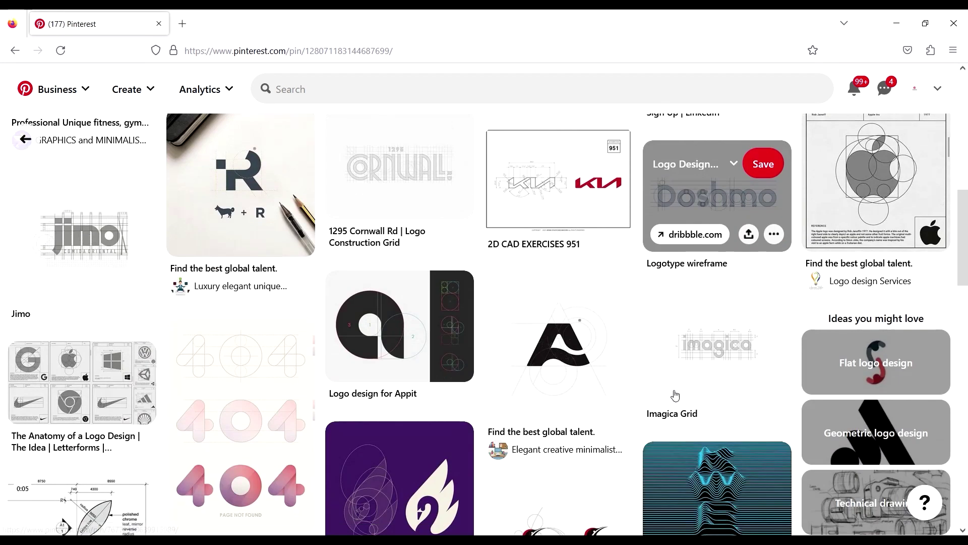
scroll(528, 360, down, 3)
scroll(528, 360, down, 5)
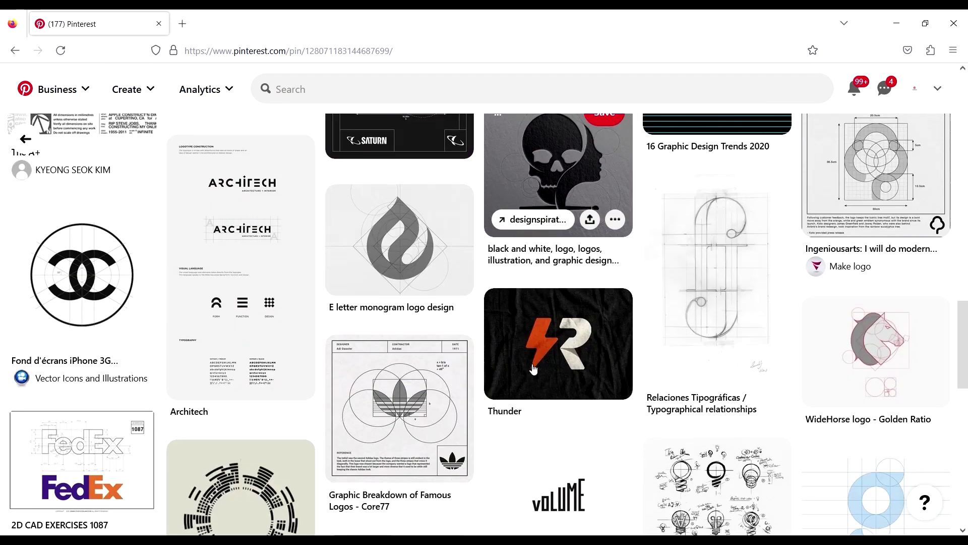
scroll(418, 321, up, 10)
scroll(418, 321, down, 18)
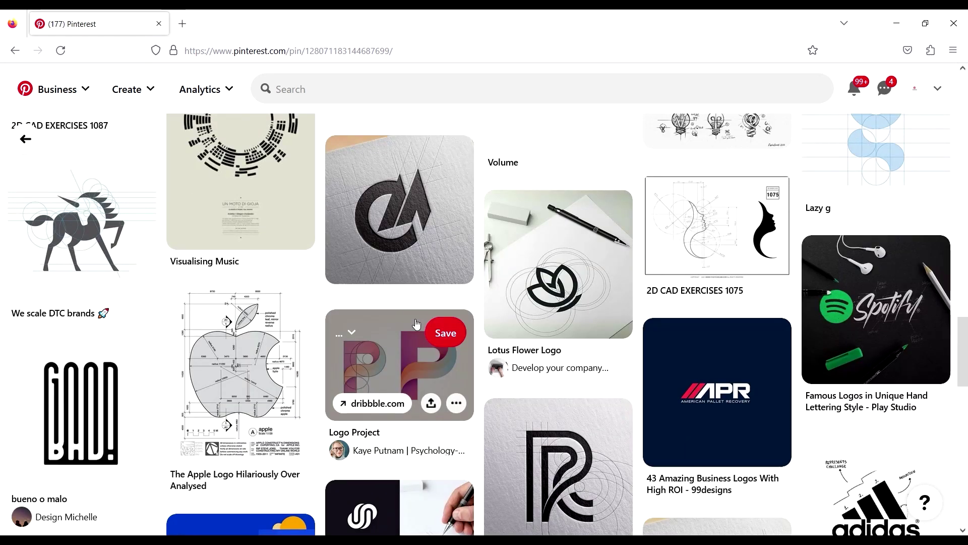
scroll(416, 324, up, 20)
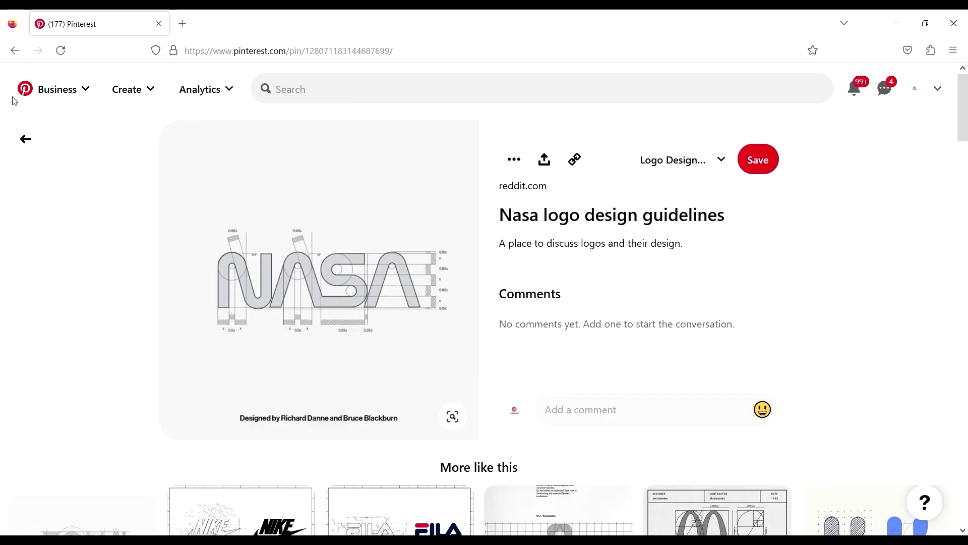
Return to the "grid based logo design" search results and search Pinterest for "hexagonal grid based logo design".
click(28, 142)
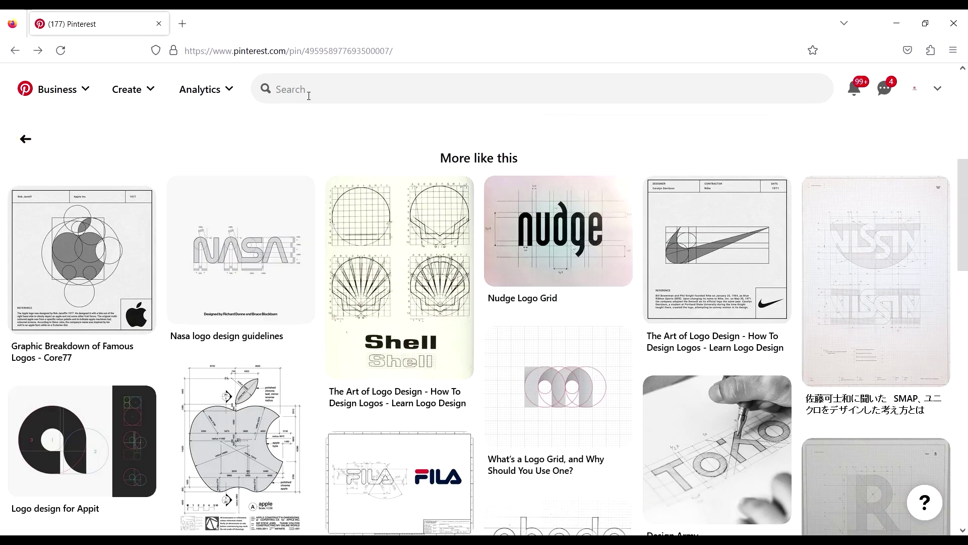
click(24, 144)
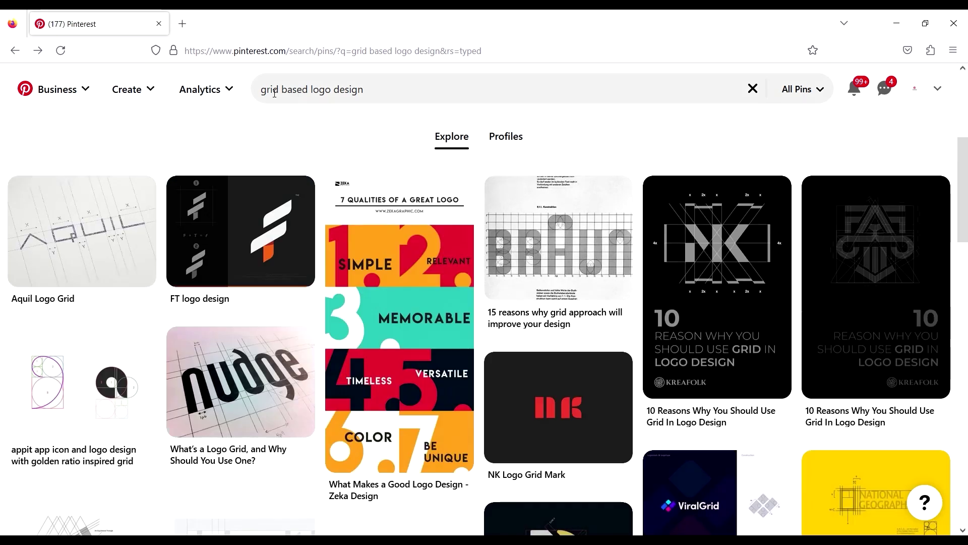
click(281, 89)
text(hex)
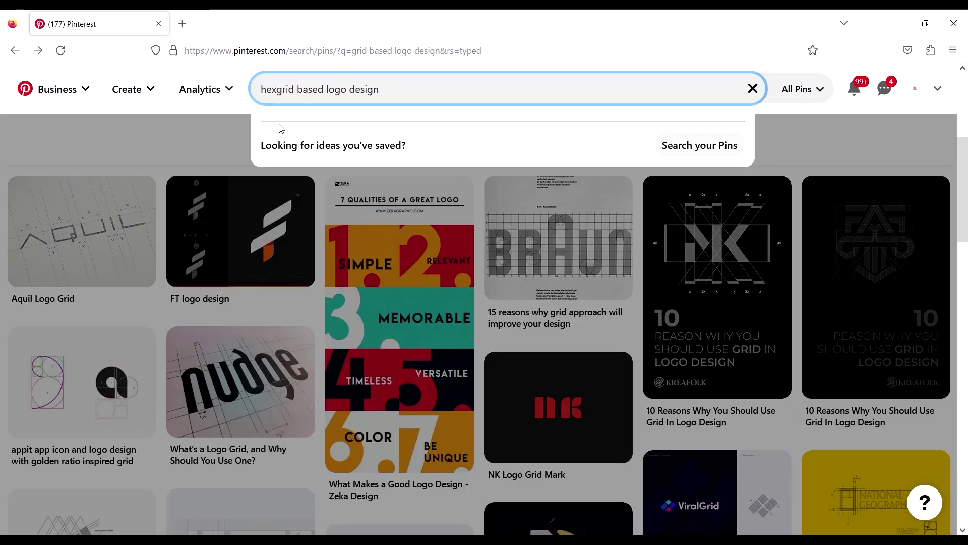
text(agon)
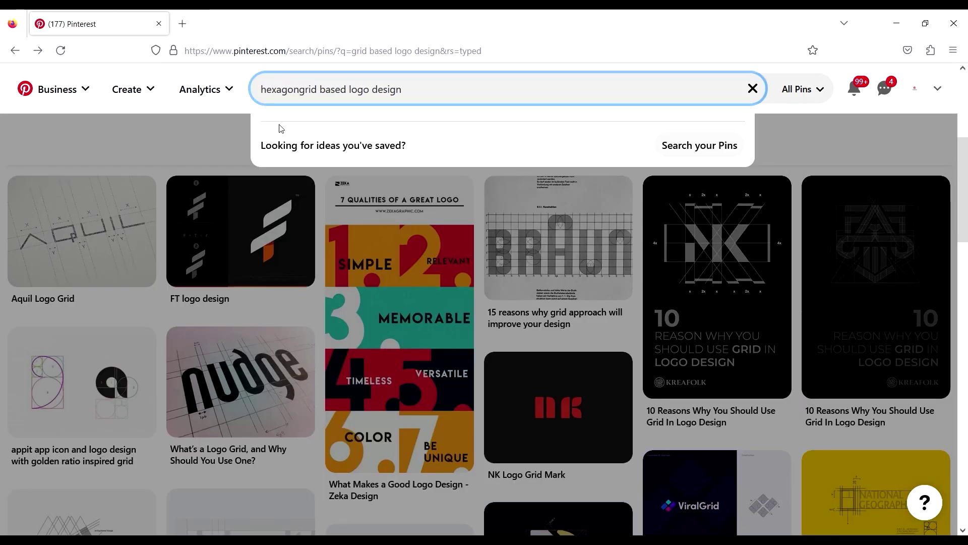
text(al)
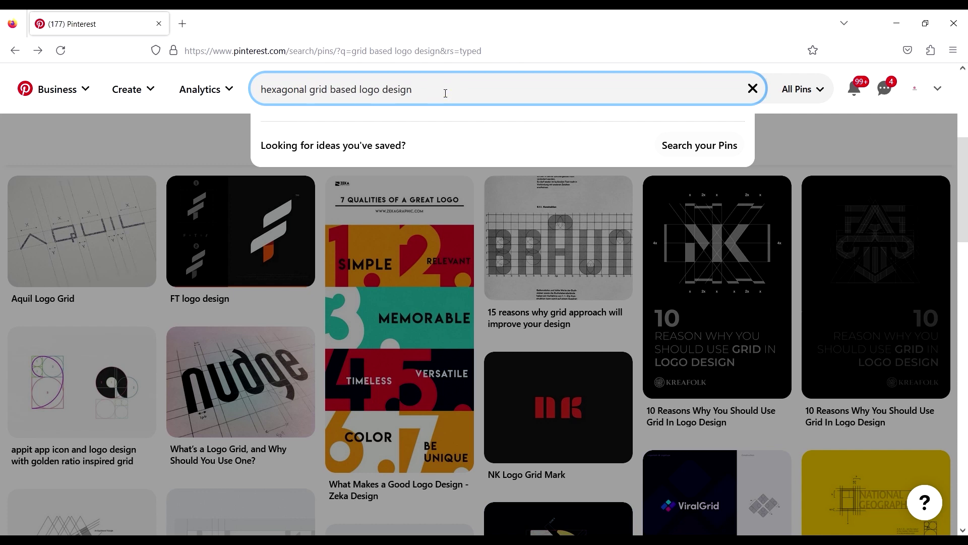
key(Return)
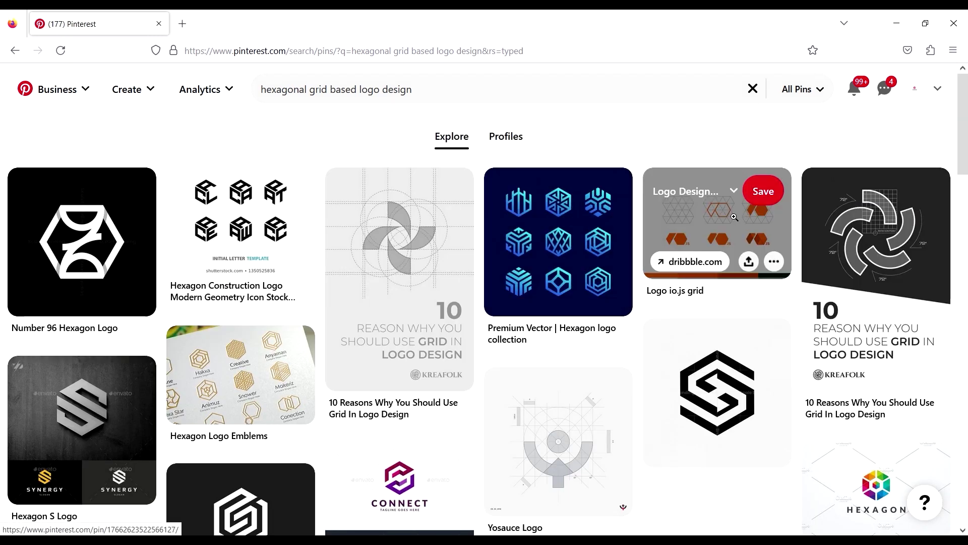
Open the "Logo io.js grid" pin, and from its related pins open the dark pin showing the MG logo construction.
click(712, 215)
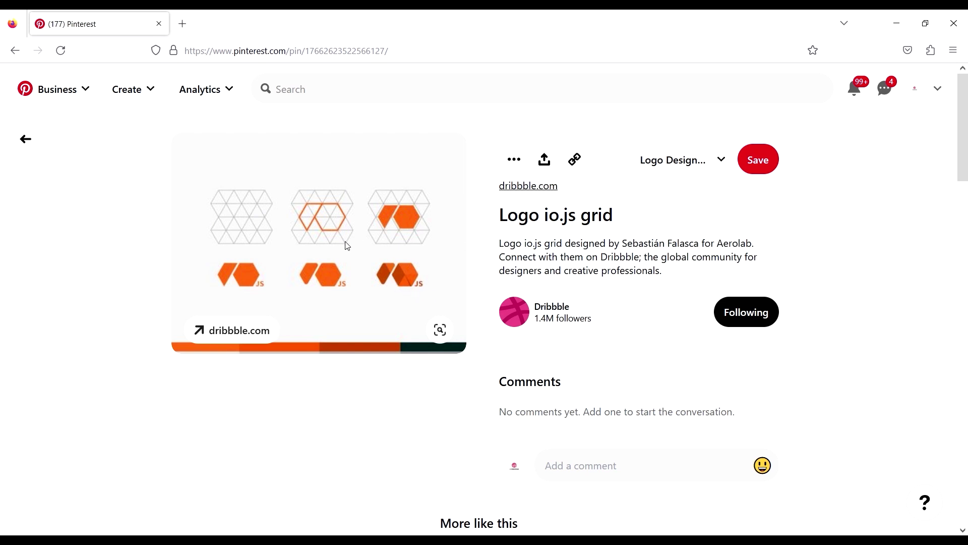
scroll(348, 246, down, 8)
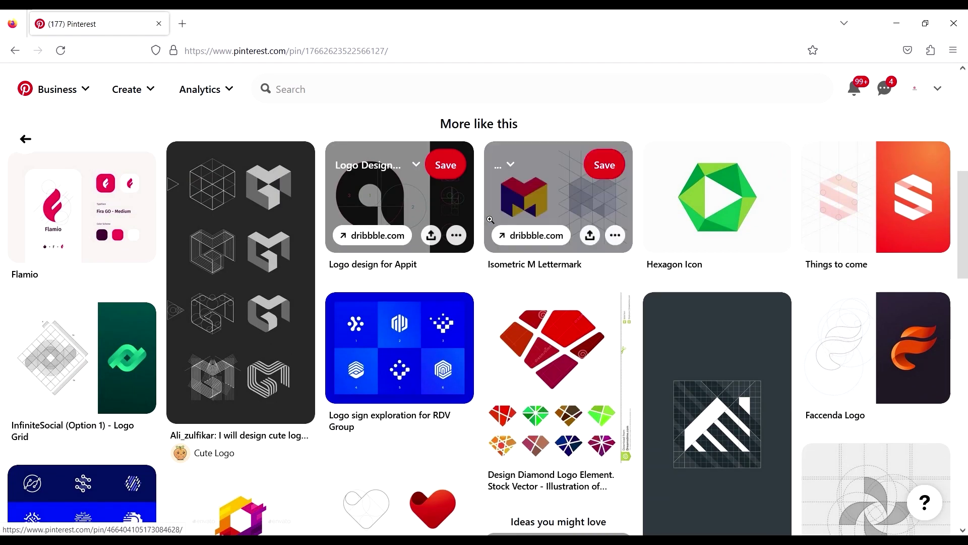
click(268, 228)
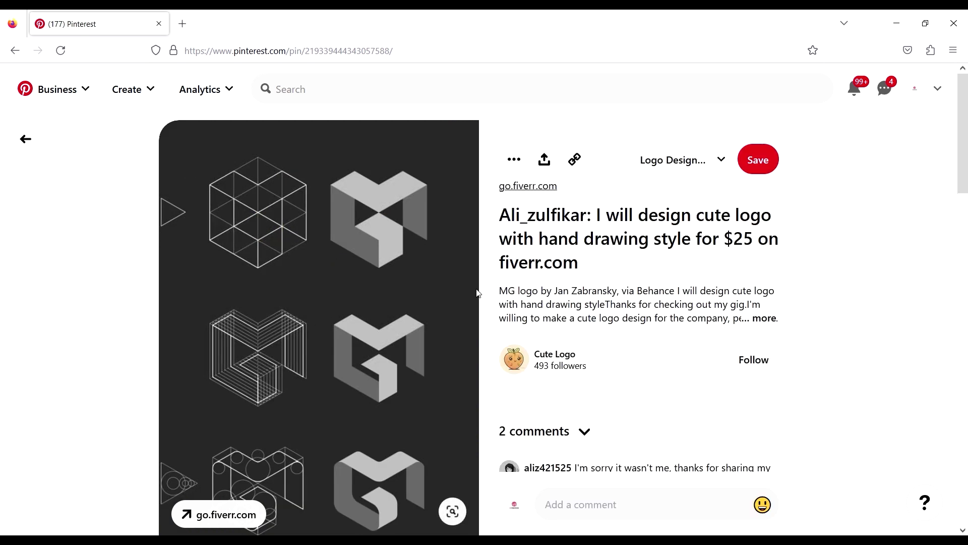
Review the MG logo's isometric grid construction and open the related "Cubic Alphabet Set Modern 3d Geometric" pin.
scroll(399, 353, down, 3)
scroll(401, 303, up, 3)
scroll(383, 302, down, 2)
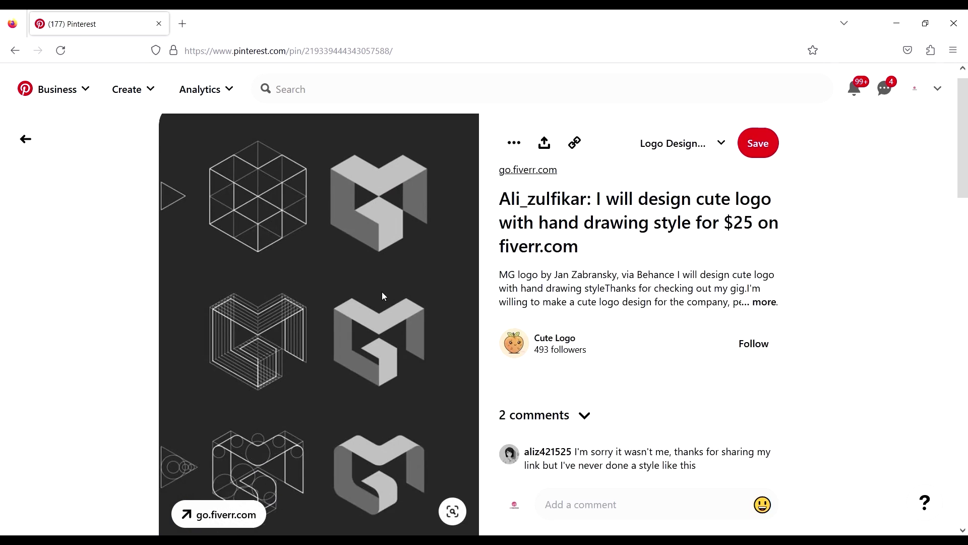
scroll(380, 346, down, 6)
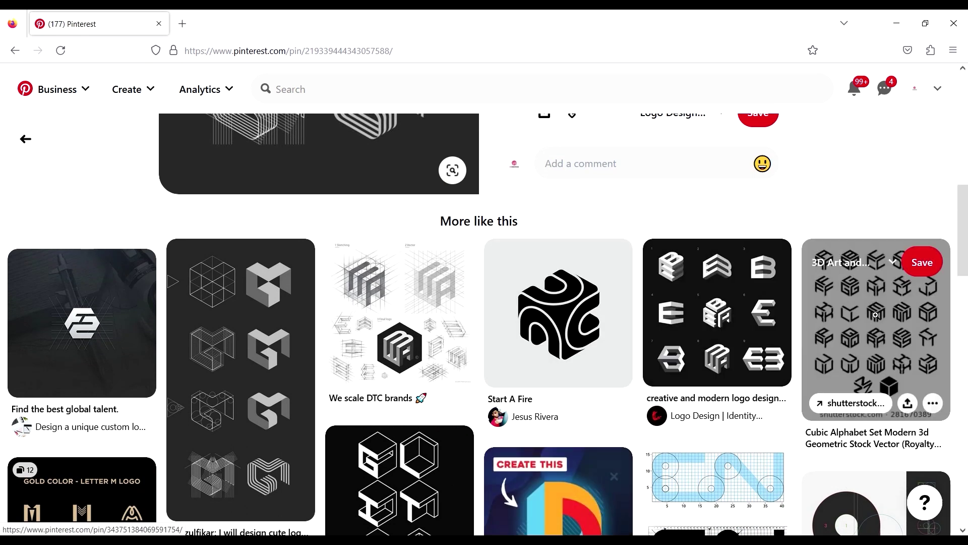
click(875, 315)
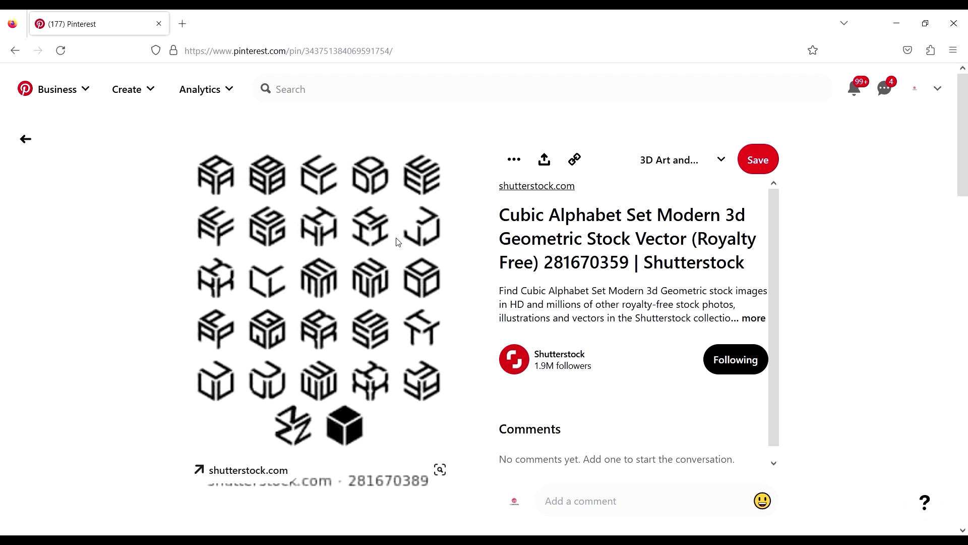
Look through the related pins below the cubic alphabet set for geometric and cube-based lettering examples.
scroll(398, 237, down, 10)
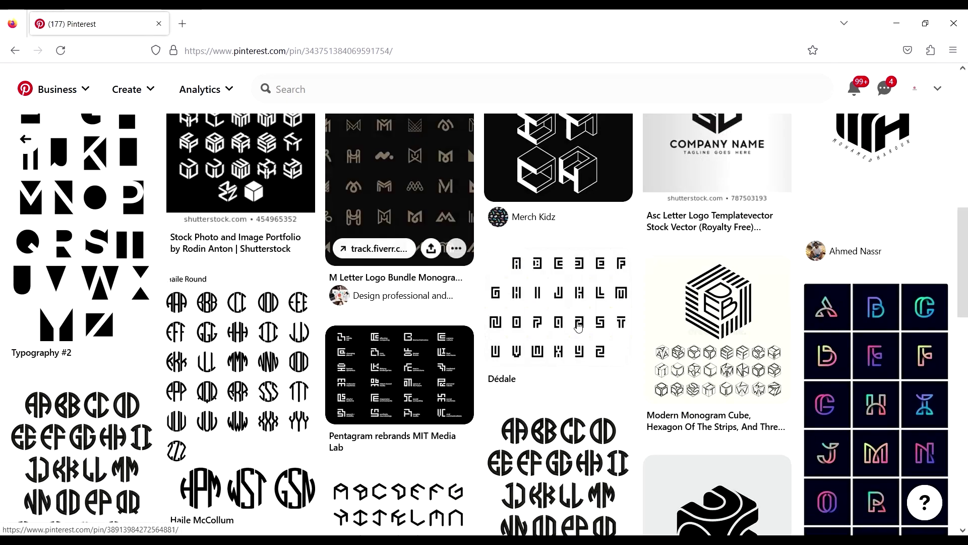
scroll(578, 328, up, 2)
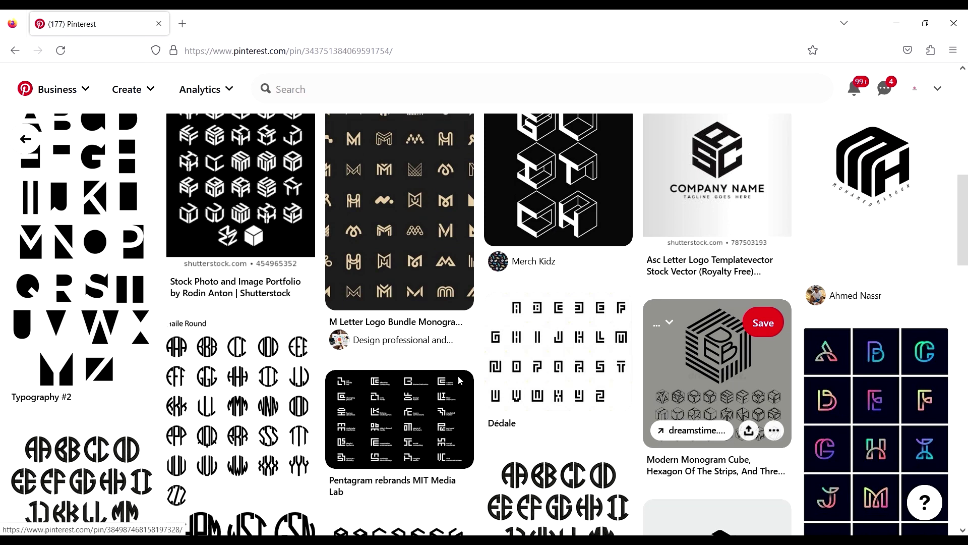
scroll(459, 380, down, 5)
scroll(353, 297, down, 3)
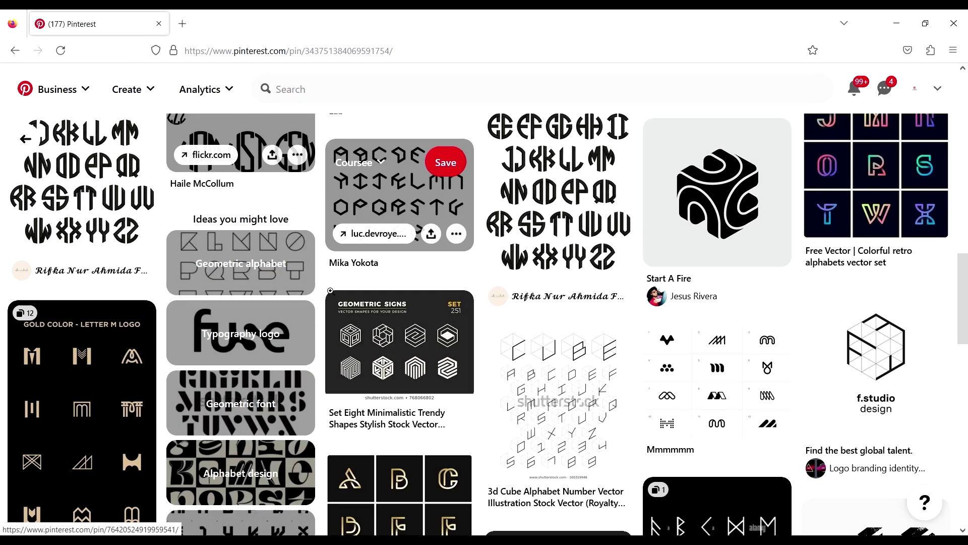
scroll(330, 291, down, 15)
scroll(371, 309, up, 6)
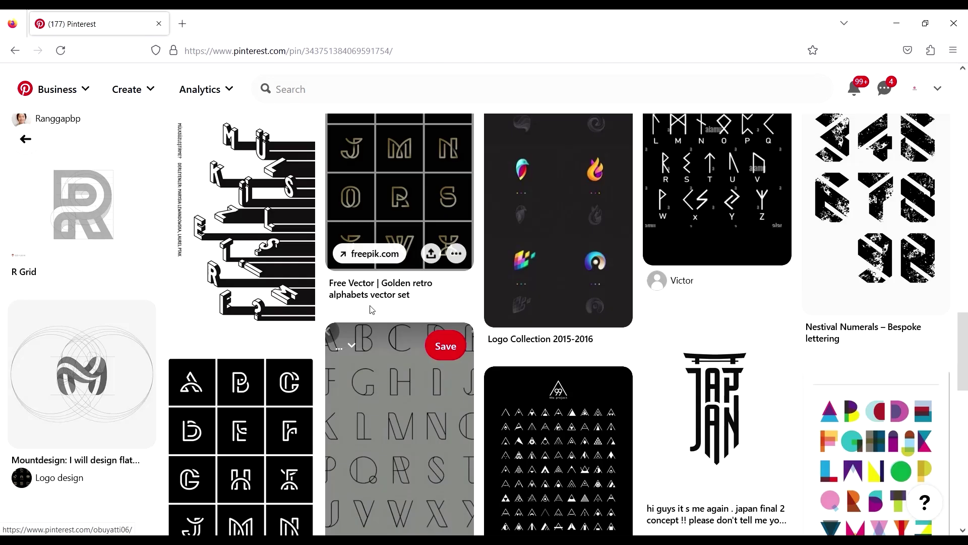
scroll(371, 310, up, 15)
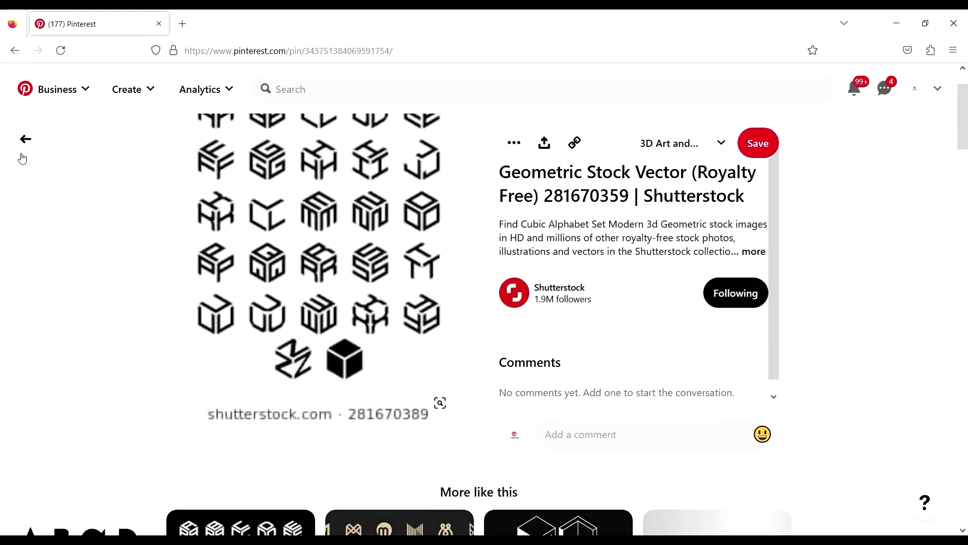
Return to the MG logo pin and open the CN logo brand guidelines pin from its related pins.
click(26, 139)
scroll(600, 409, down, 6)
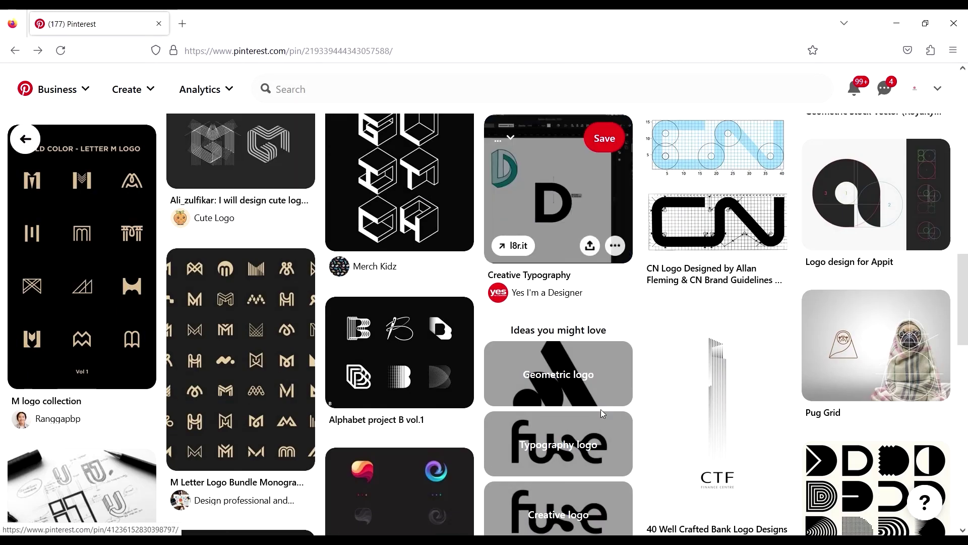
scroll(696, 302, up, 2)
click(697, 247)
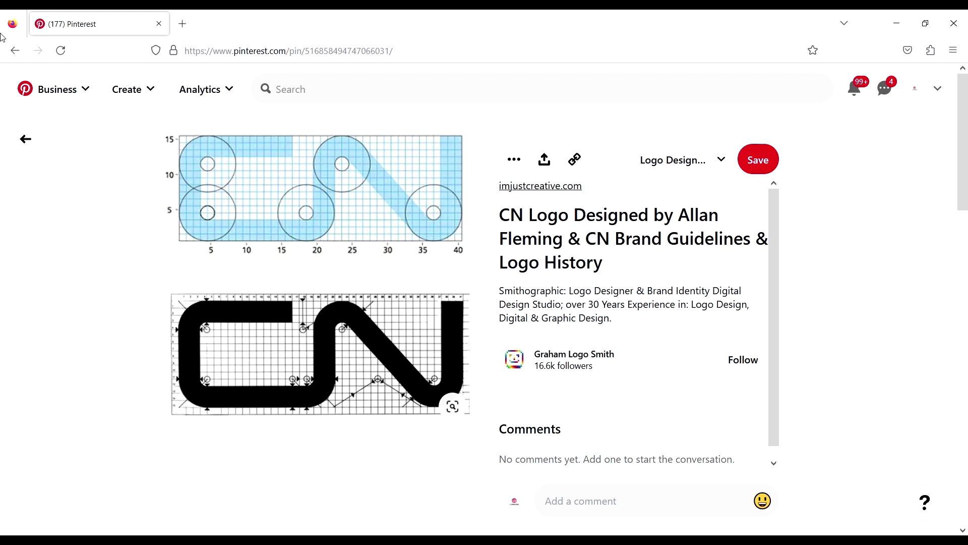
Go back to the MG logo's related pins and open the "Logo Project" pin with the circle-constructed letter P.
click(14, 57)
scroll(448, 353, down, 15)
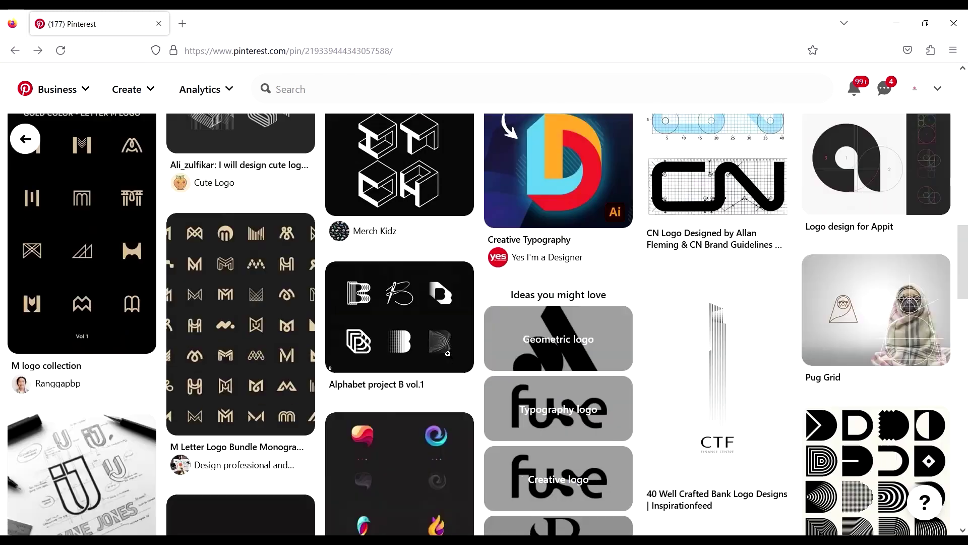
scroll(448, 354, down, 12)
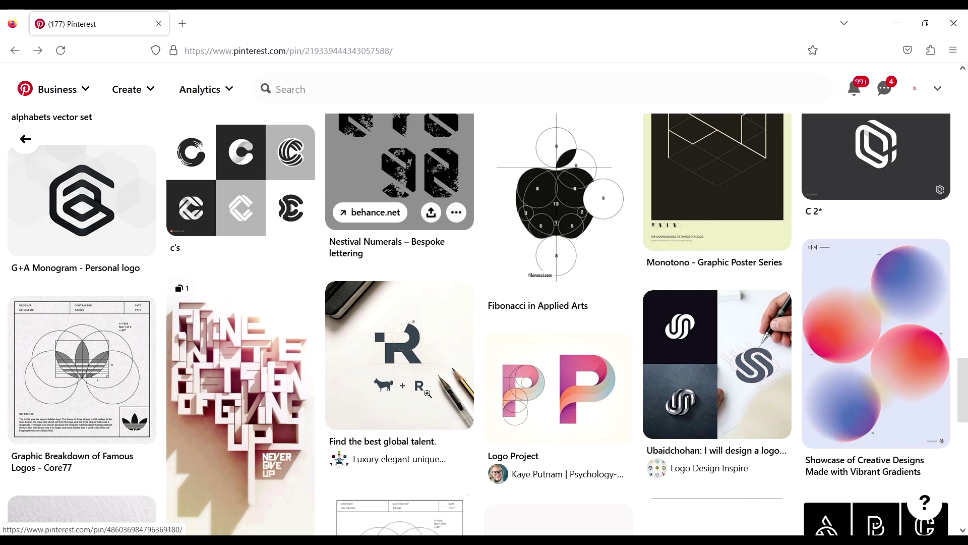
click(573, 398)
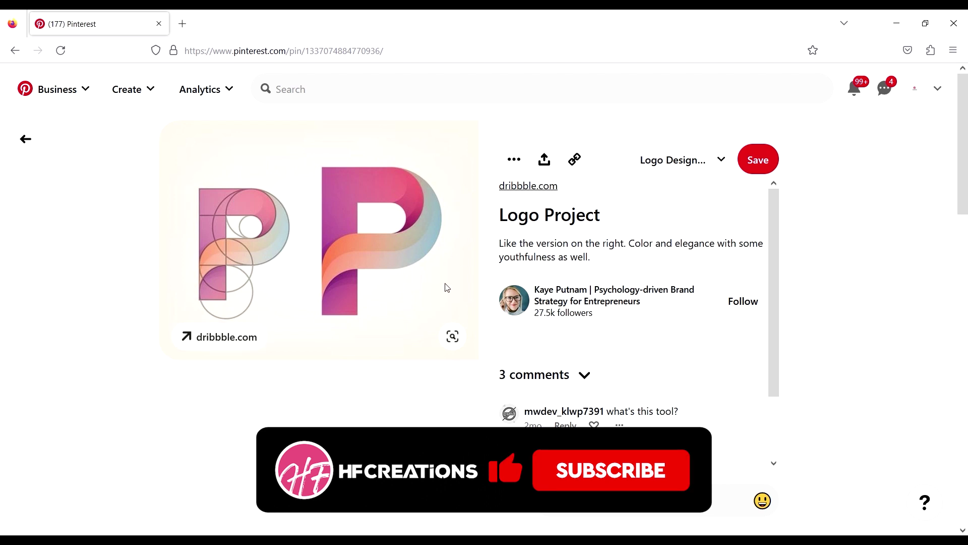
Return to the MG logo pin and look through its further related pins for logo construction examples.
click(30, 151)
scroll(764, 177, down, 10)
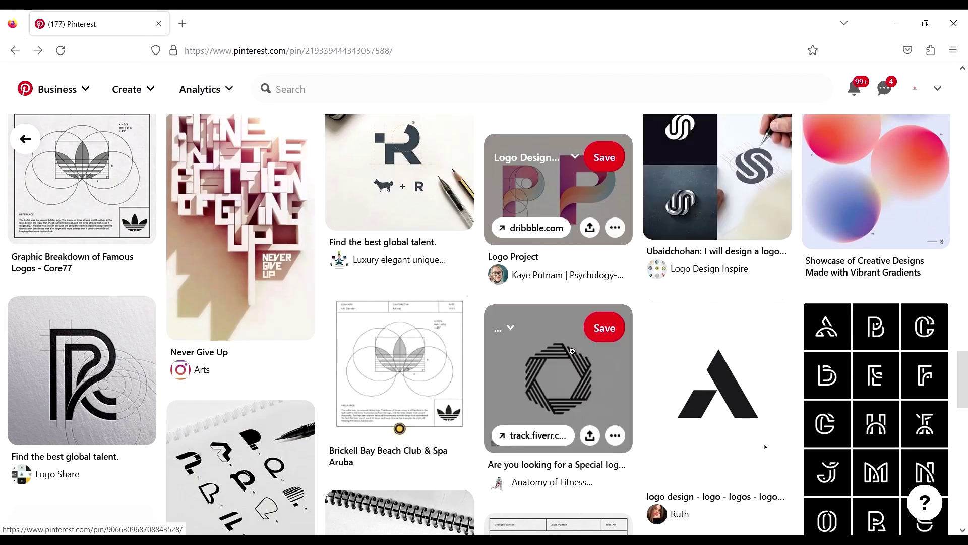
scroll(574, 351, down, 5)
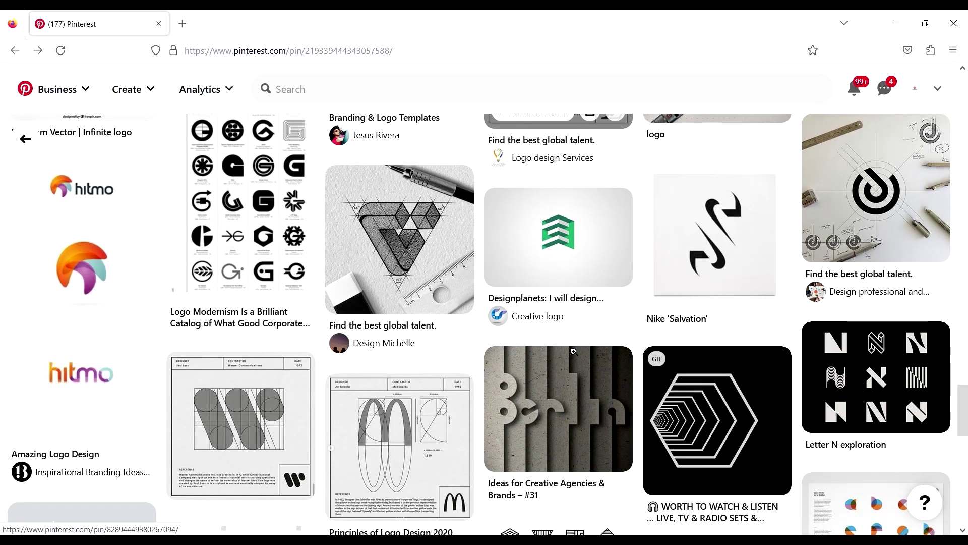
scroll(573, 351, up, 3)
scroll(574, 351, down, 15)
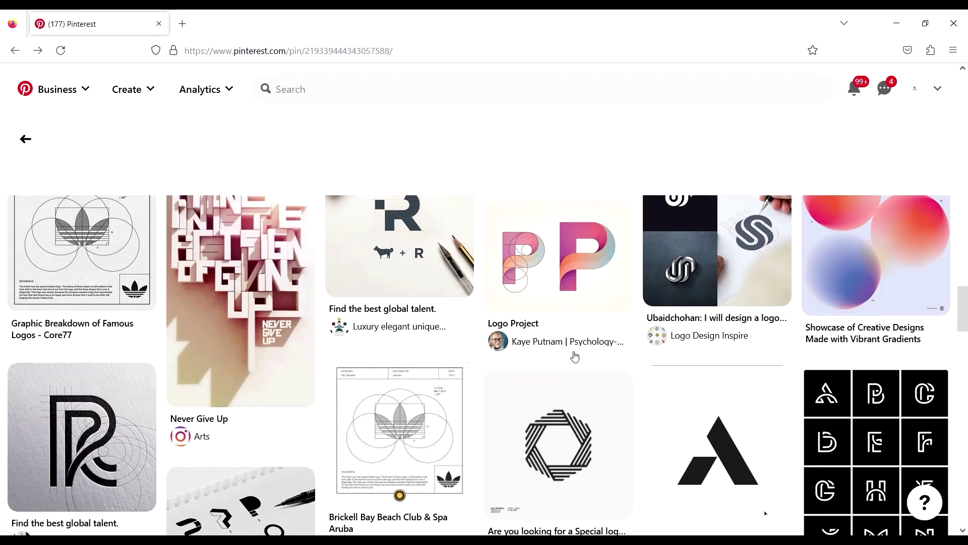
scroll(573, 350, up, 15)
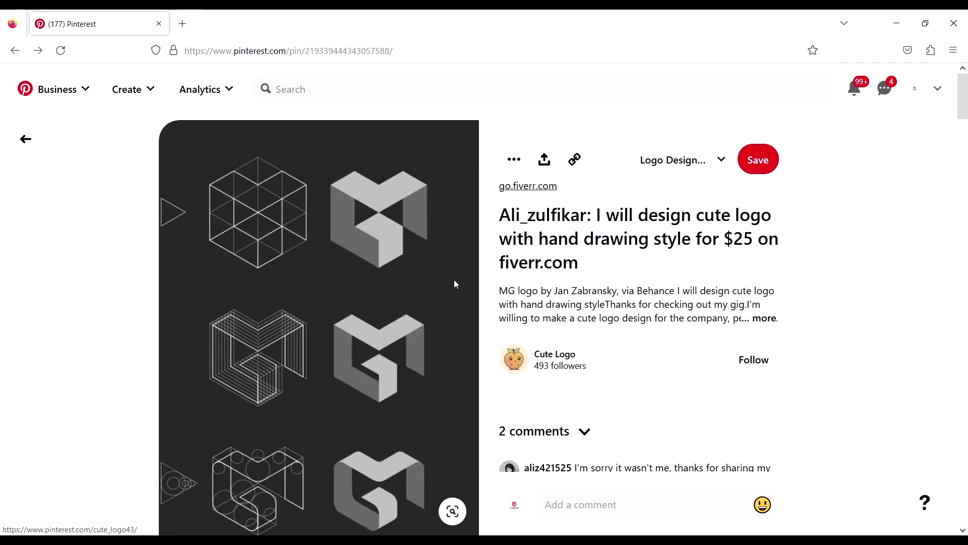
Go back through the io.js grid pin to the hexagonal grid search results and open the "Hexagon Logo Emblems" pin.
click(36, 154)
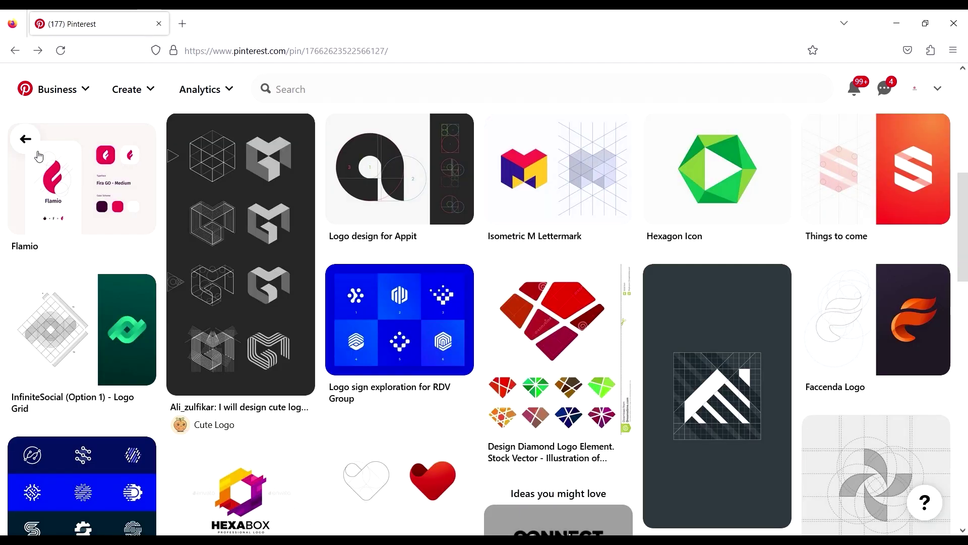
scroll(339, 235, up, 8)
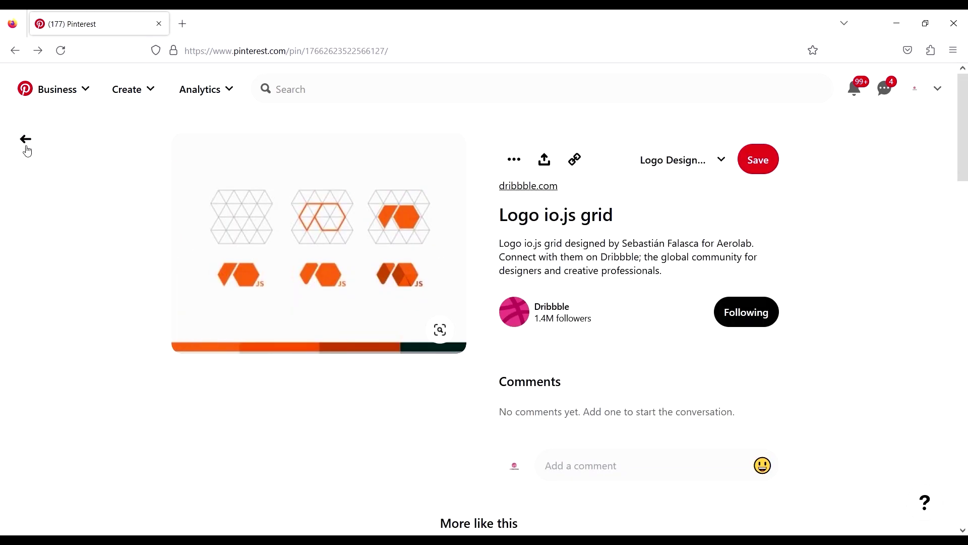
click(26, 147)
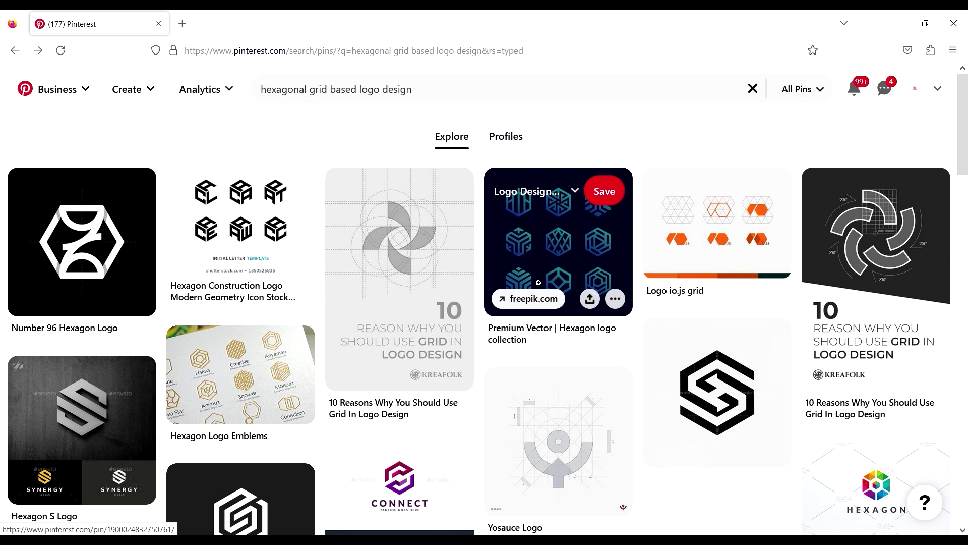
scroll(383, 282, down, 5)
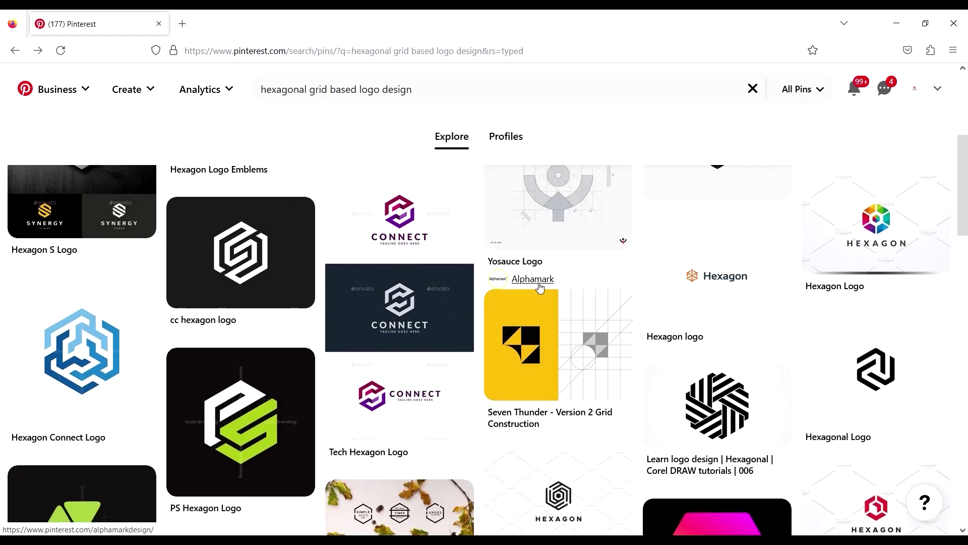
scroll(233, 274, up, 3)
click(233, 274)
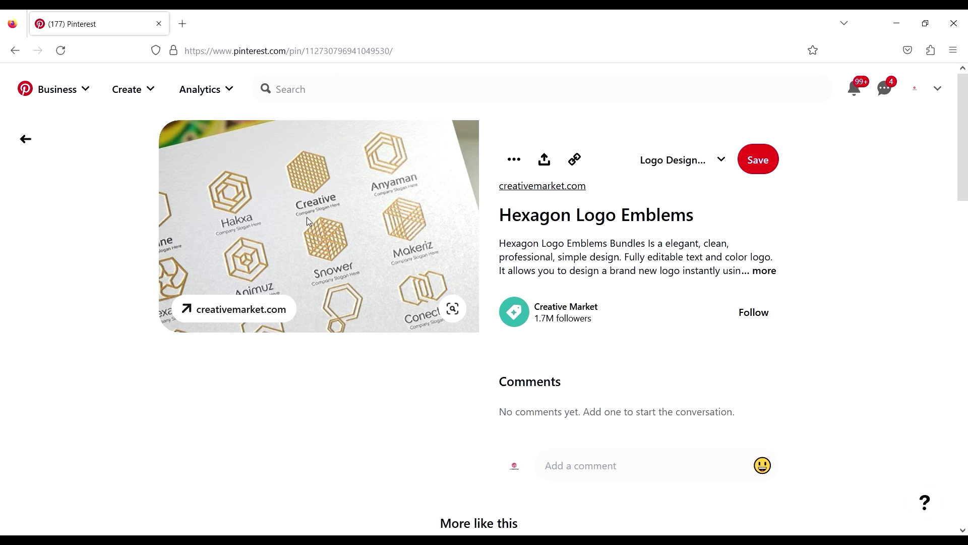
Browse the related pins below the hexagon emblems and open the "InfiniteSocial (Option 1) - Logo Grid" pin.
scroll(380, 241, down, 10)
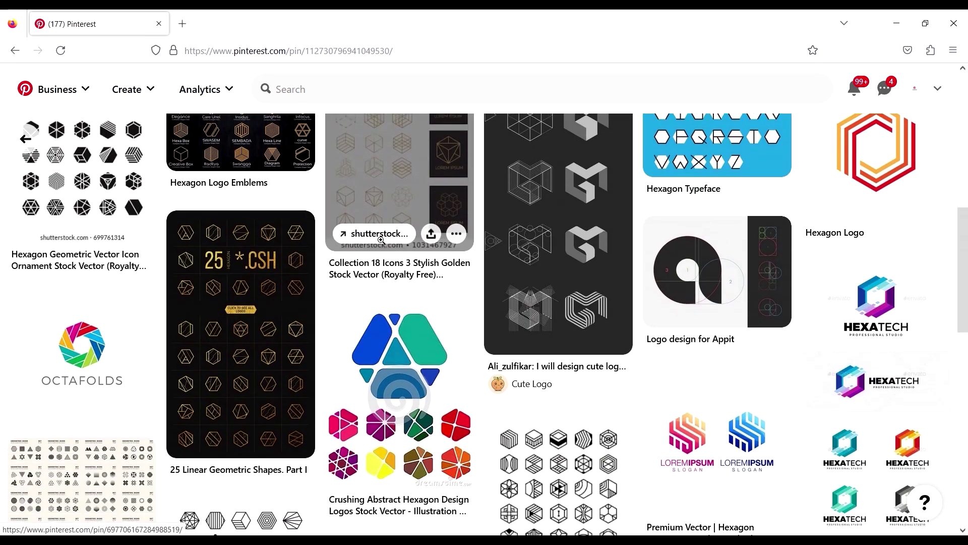
scroll(381, 241, down, 8)
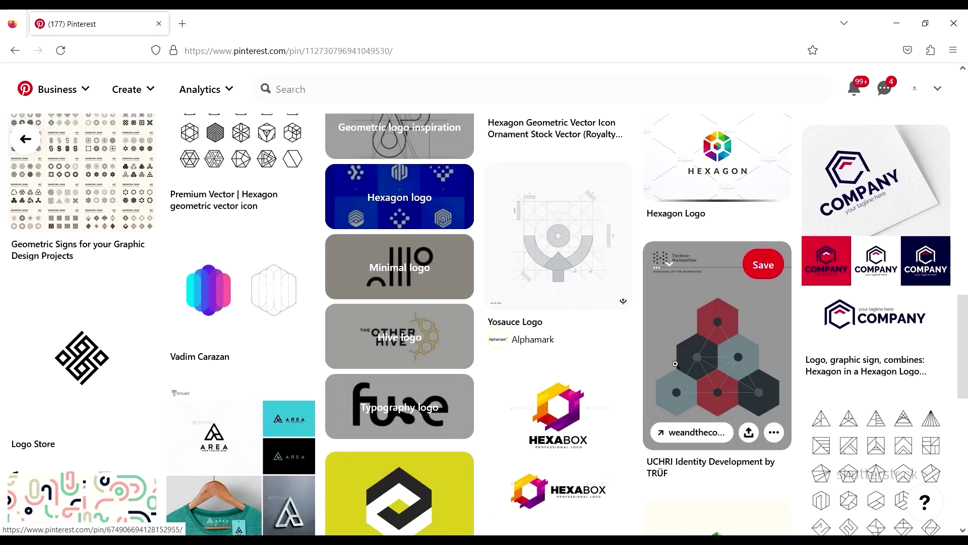
scroll(675, 364, down, 9)
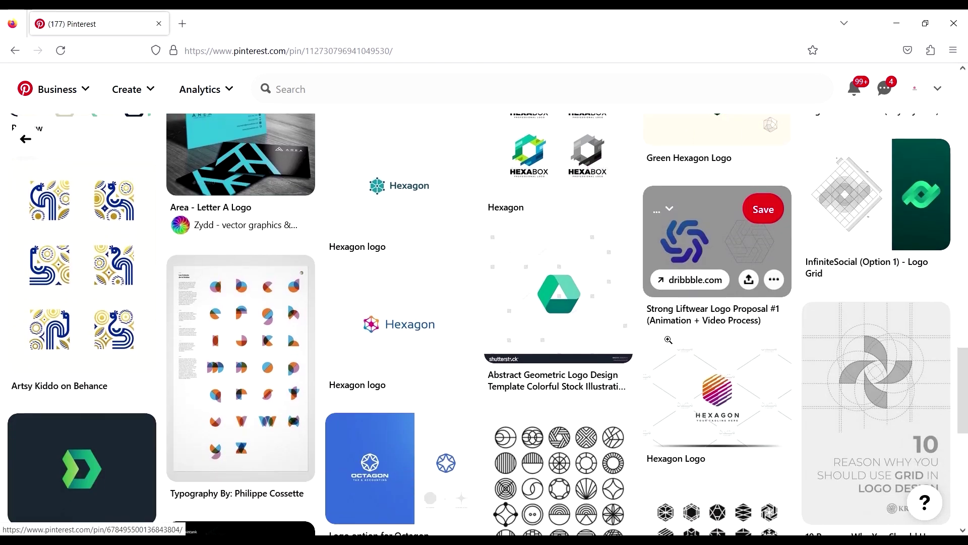
click(862, 188)
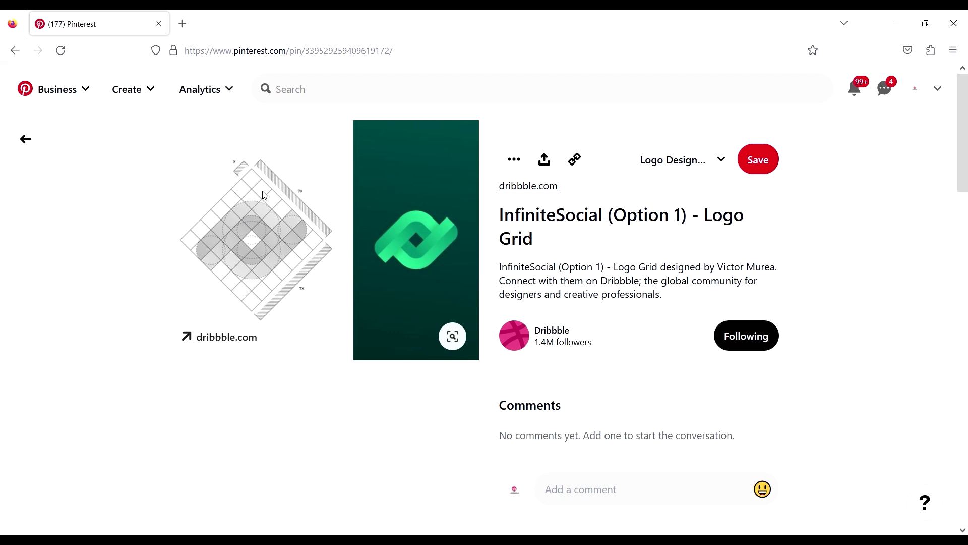
Browse the logo pins related to the InfiniteSocial grid and switch back to the grid document in Illustrator.
scroll(479, 357, down, 6)
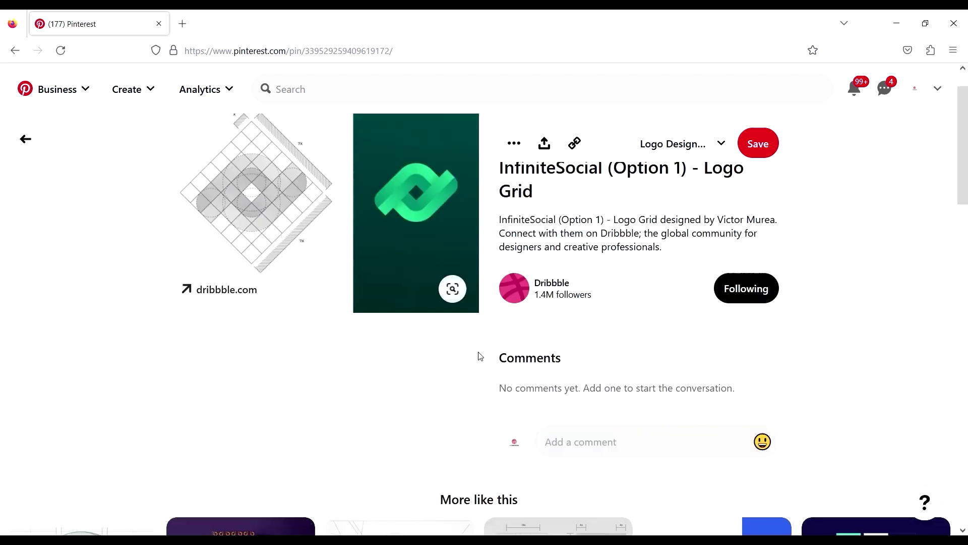
scroll(481, 353, down, 7)
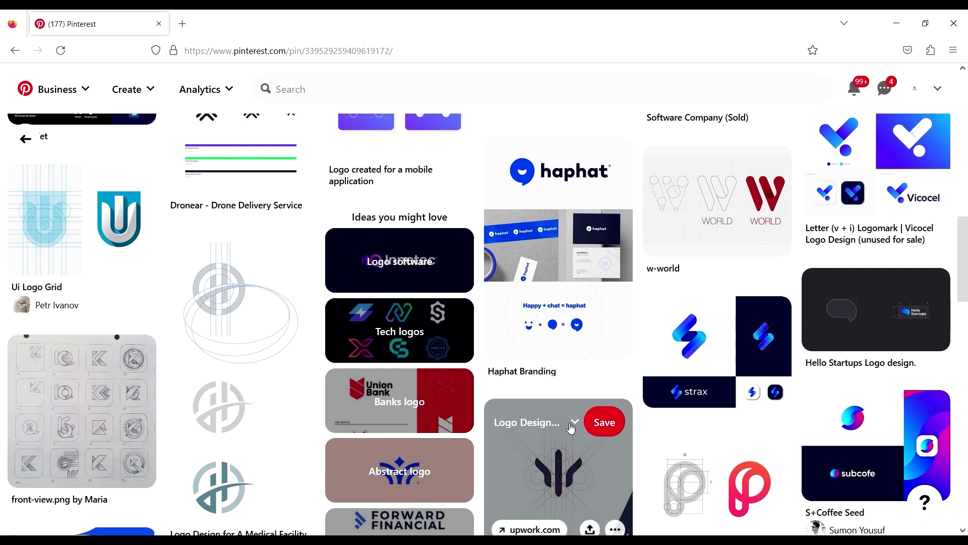
key(alt+Tab)
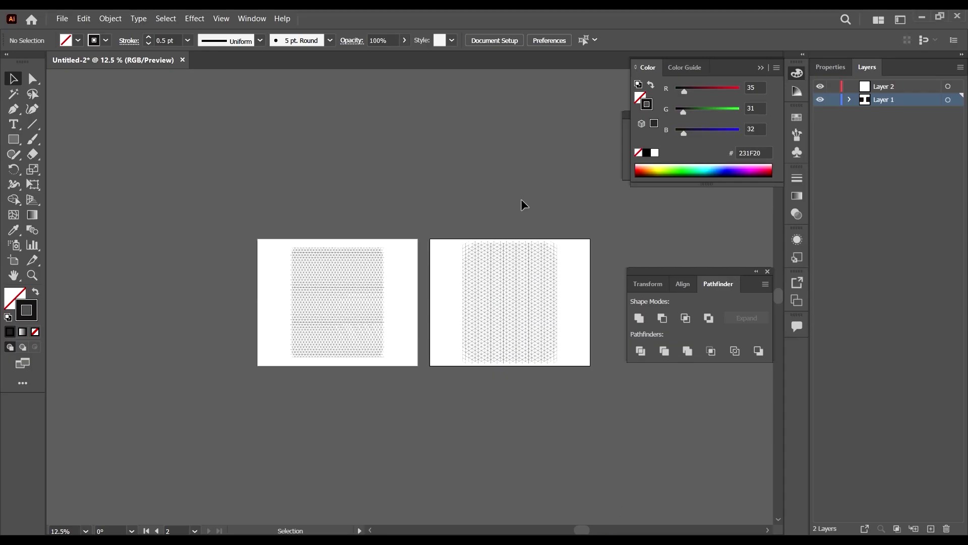
Open the triangular grid group on the first artboard in isolation mode.
scroll(461, 216, down, 2)
scroll(398, 266, up, 3)
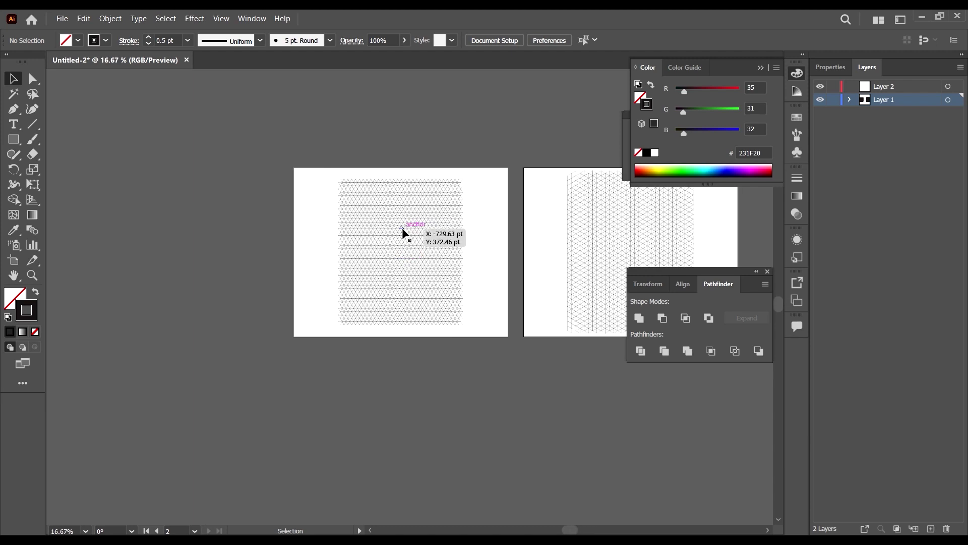
scroll(437, 272, up, 2)
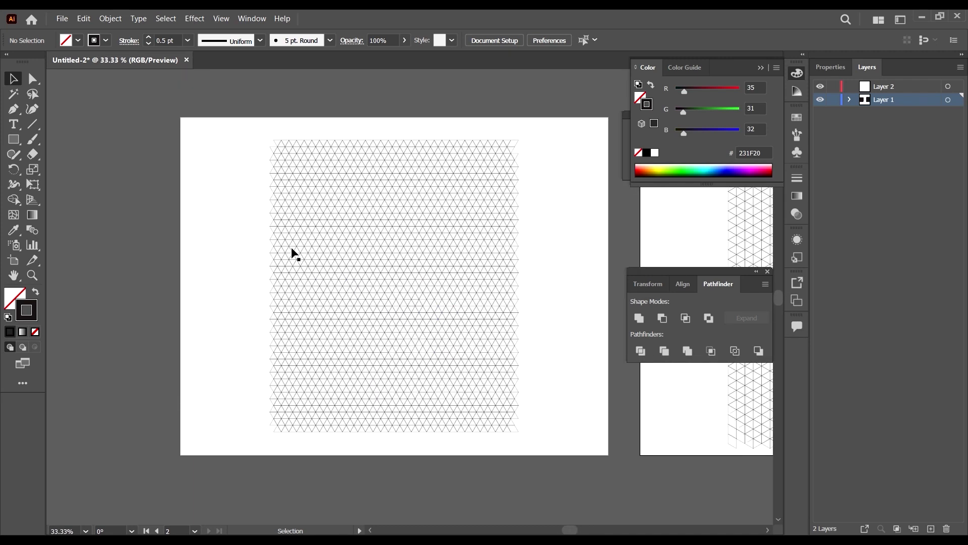
click(447, 297)
scroll(253, 275, down, 1)
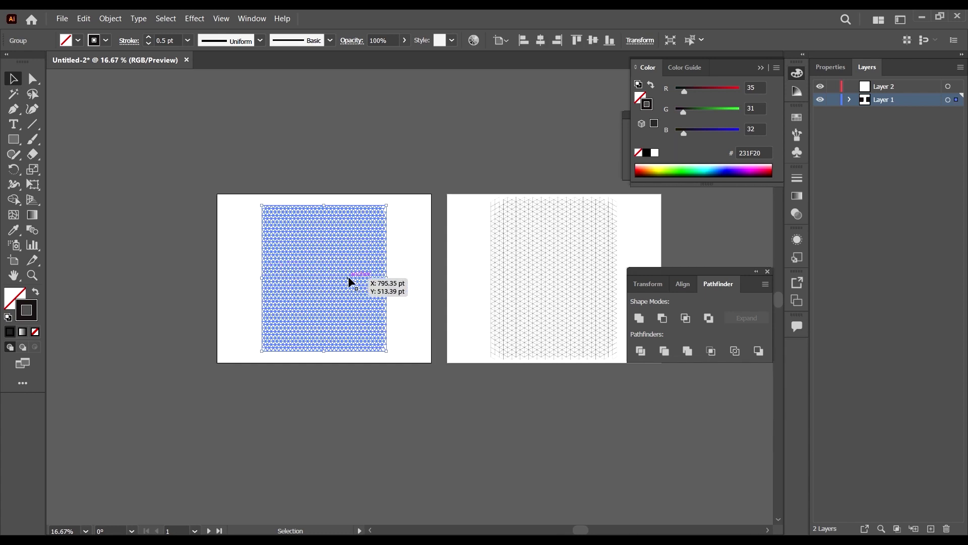
scroll(329, 283, up, 1)
double_click(367, 274)
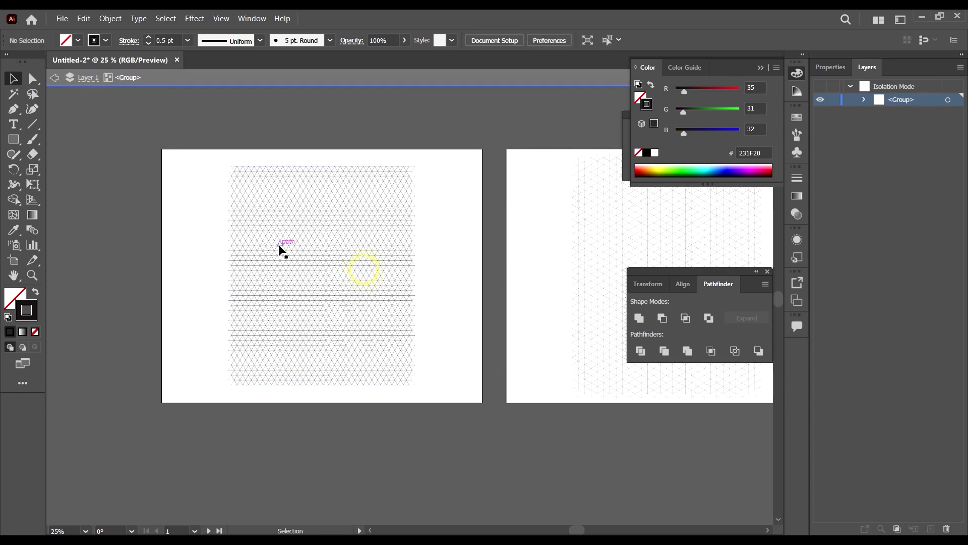
scroll(301, 252, up, 1)
Delete the outer rows and columns on all four sides of the grid, keeping only a smaller central block of triangles.
drag(481, 466, 400, 91)
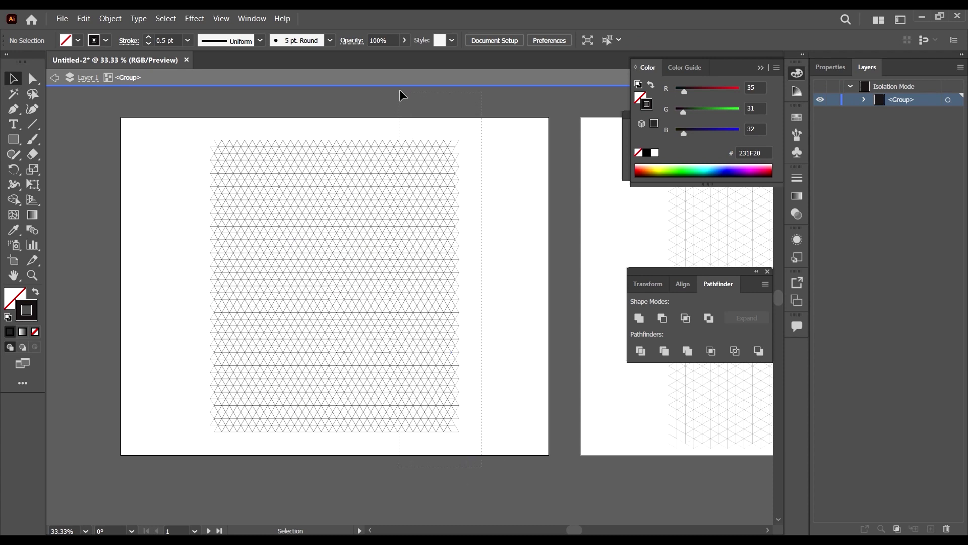
drag(460, 245, 460, 179)
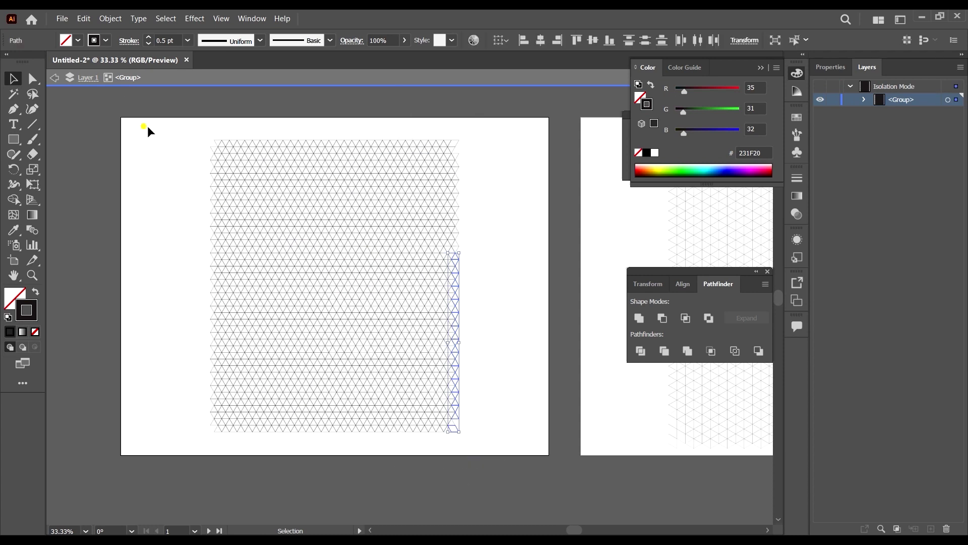
drag(143, 126, 516, 211)
key(Delete)
drag(479, 451, 145, 351)
key(Delete)
drag(487, 400, 429, 170)
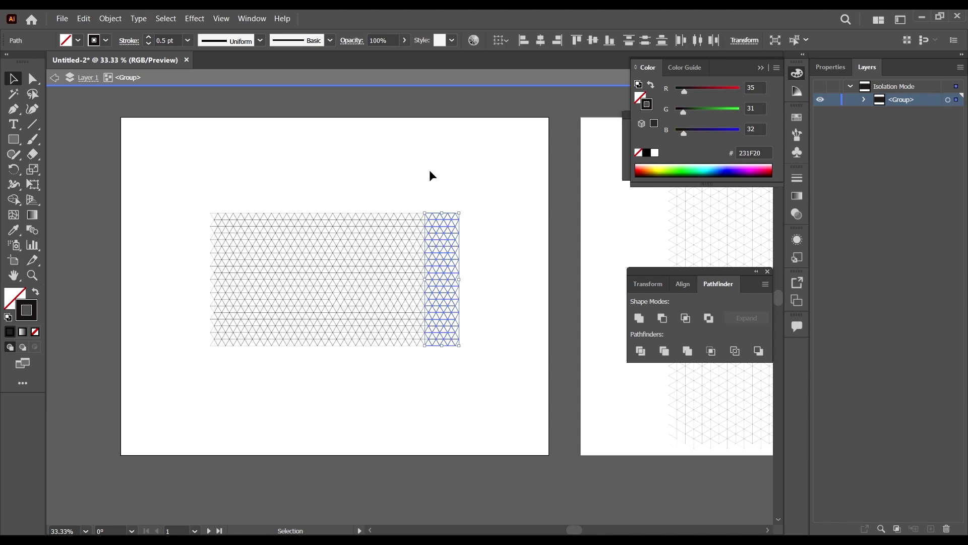
key(Delete)
drag(177, 177, 238, 365)
key(Delete)
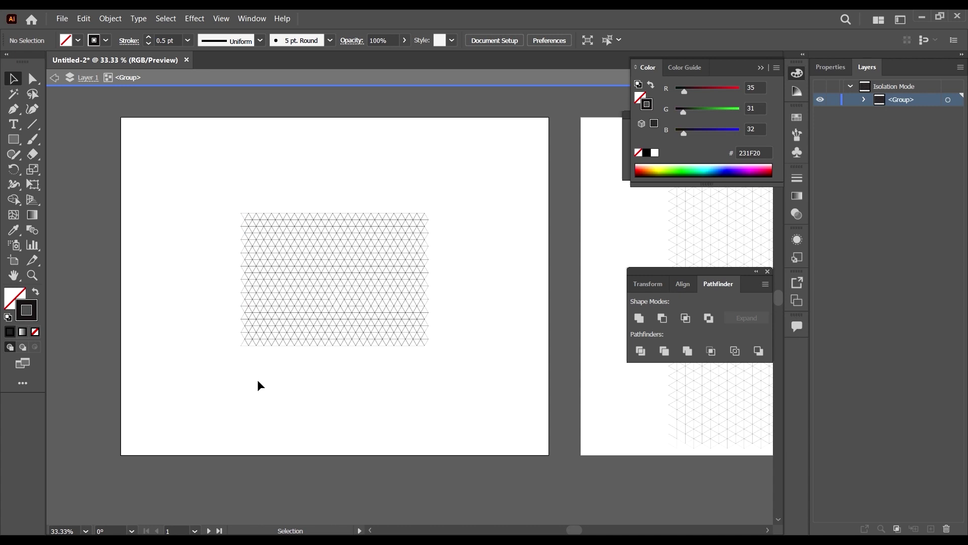
Exit isolation mode and scale the trimmed grid up proportionally from its centre to nearly the width of the first artboard.
double_click(114, 183)
click(347, 273)
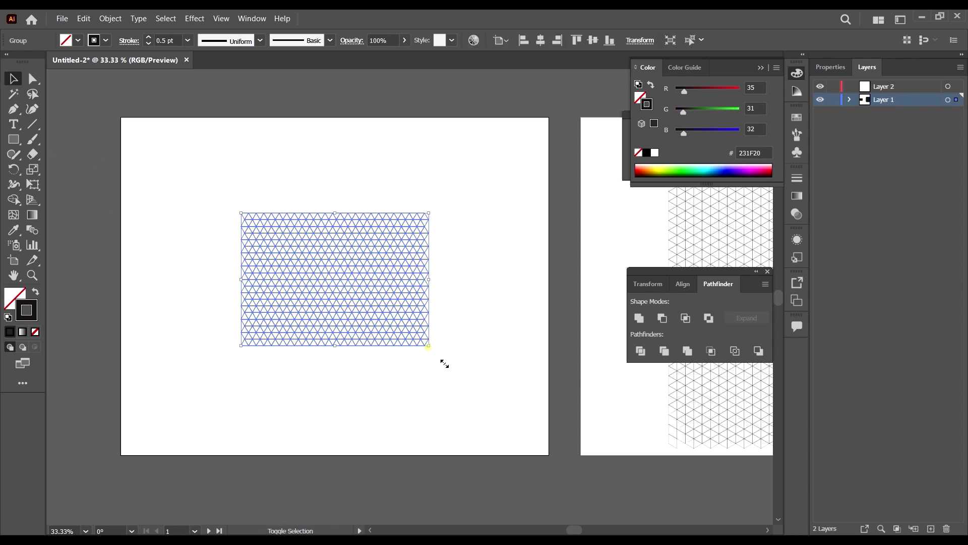
drag(428, 346, 510, 404)
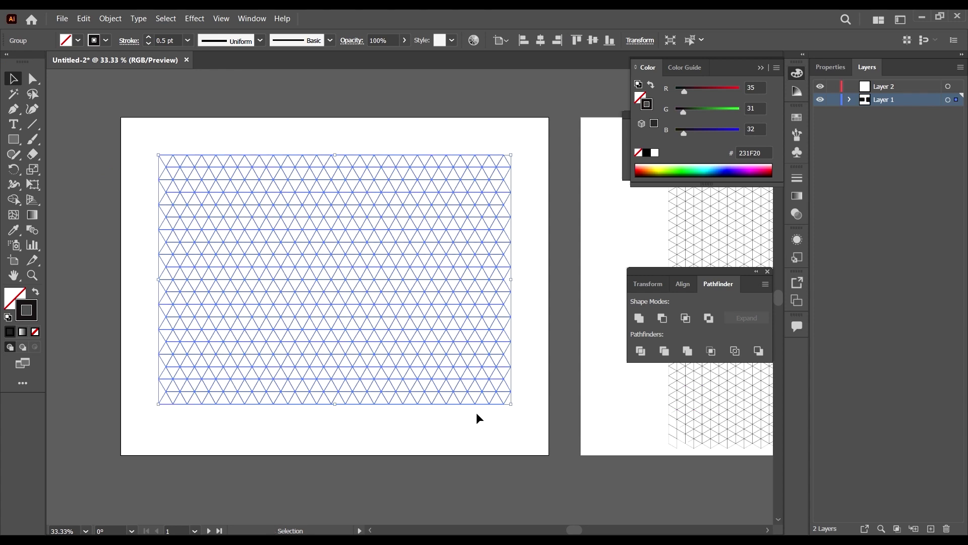
Isolate the enlarged grid again and delete columns from both sides, the lowest rows and the top row.
double_click(466, 324)
drag(530, 360, 439, 101)
key(Delete)
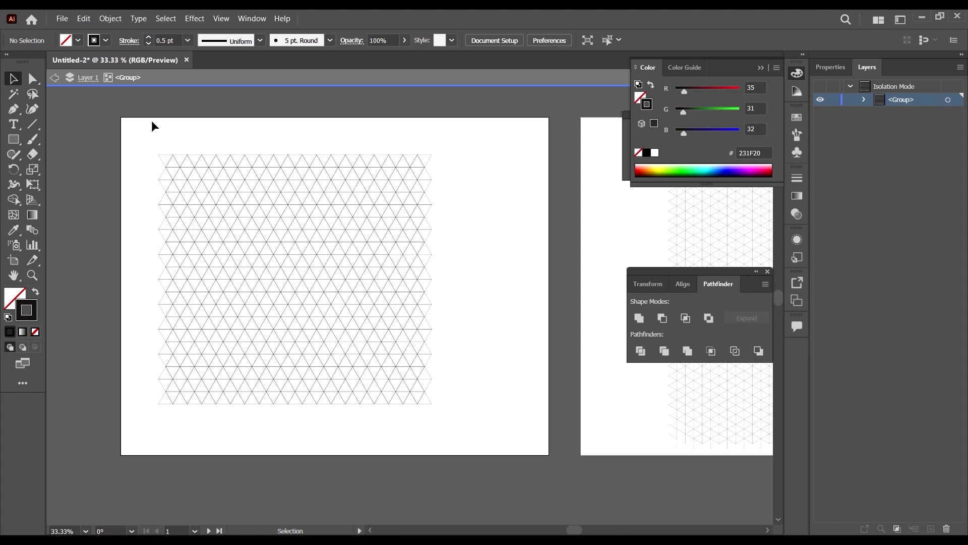
drag(152, 123, 199, 437)
key(Delete)
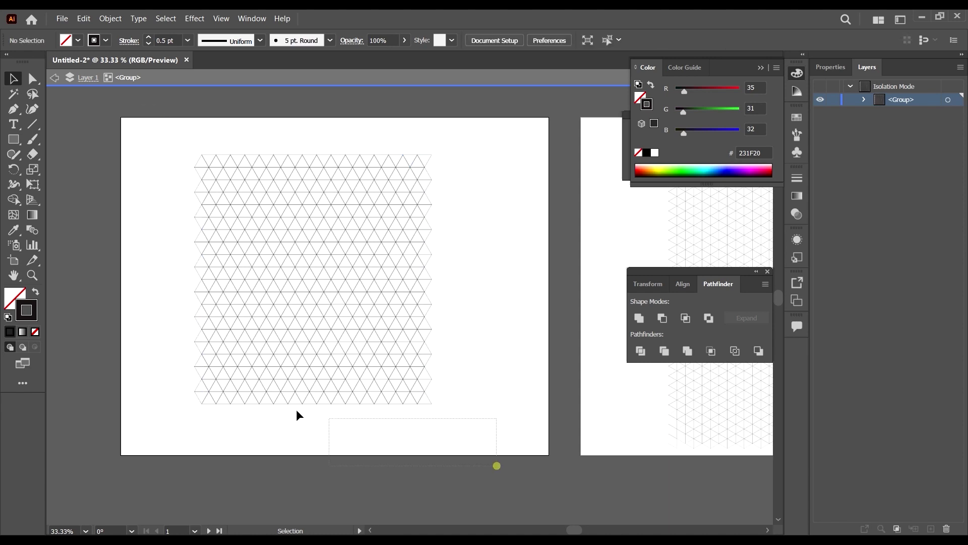
drag(296, 415, 188, 352)
key(Delete)
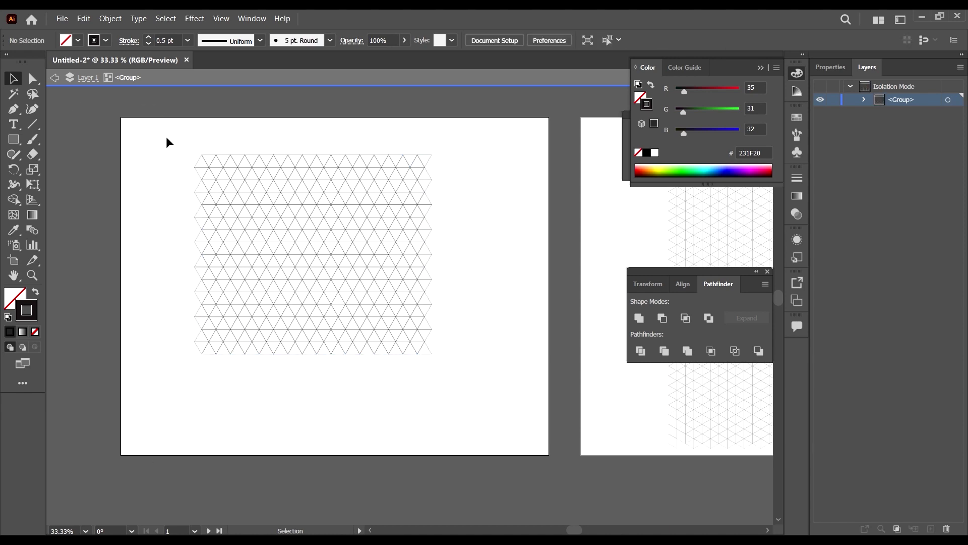
drag(168, 139, 223, 398)
key(Delete)
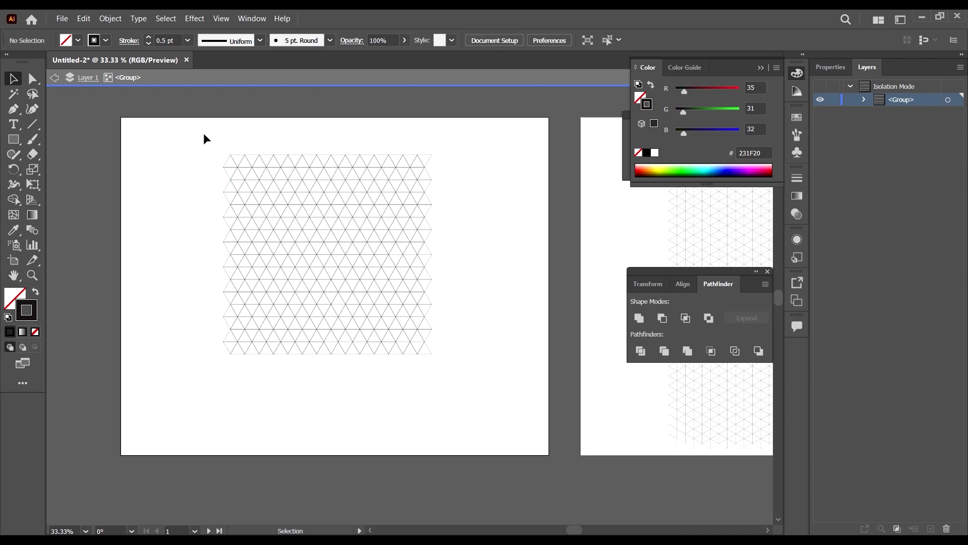
drag(195, 134, 464, 162)
key(Delete)
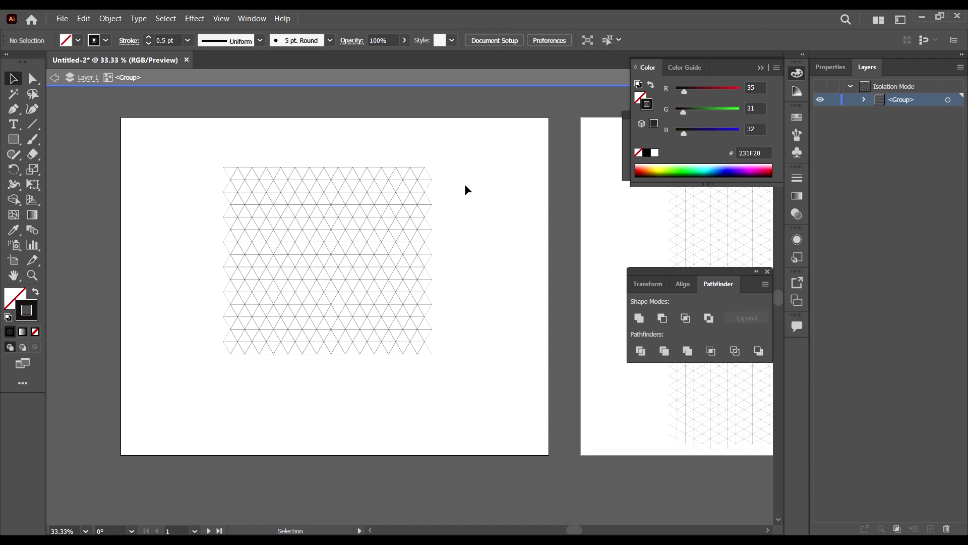
Centre the grid horizontally and vertically on the first artboard, and enlarge it from its centre to nearly the artboard's height.
double_click(464, 184)
click(418, 201)
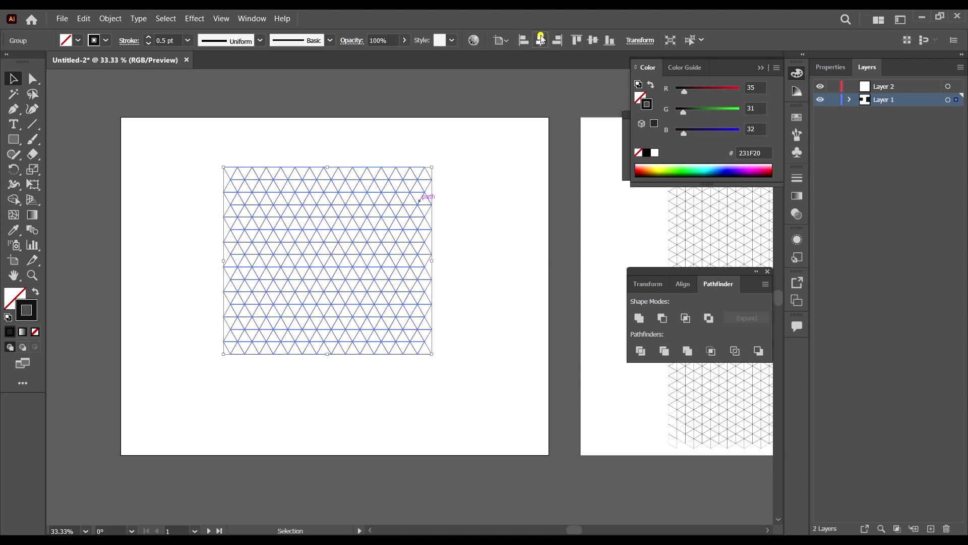
click(541, 40)
click(593, 40)
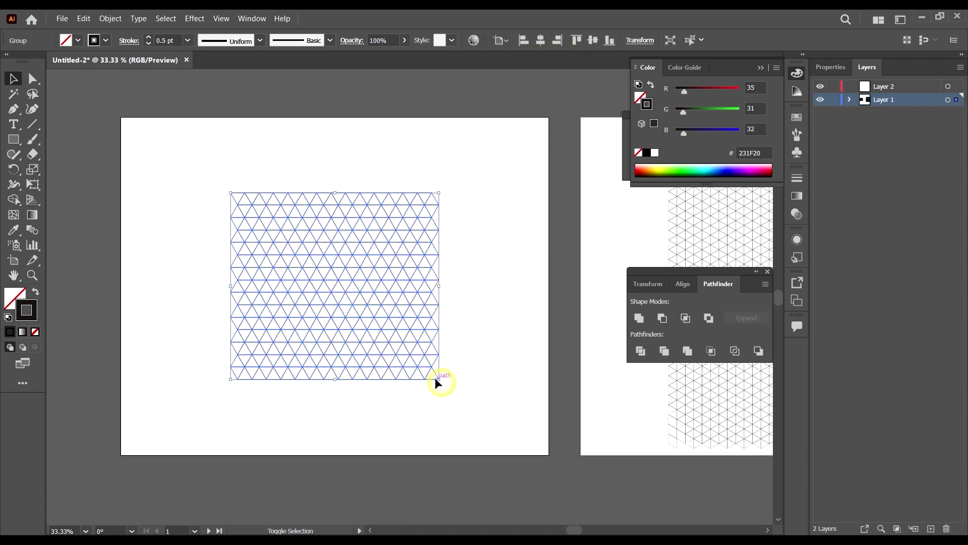
click(434, 382)
click(436, 377)
drag(438, 380, 488, 424)
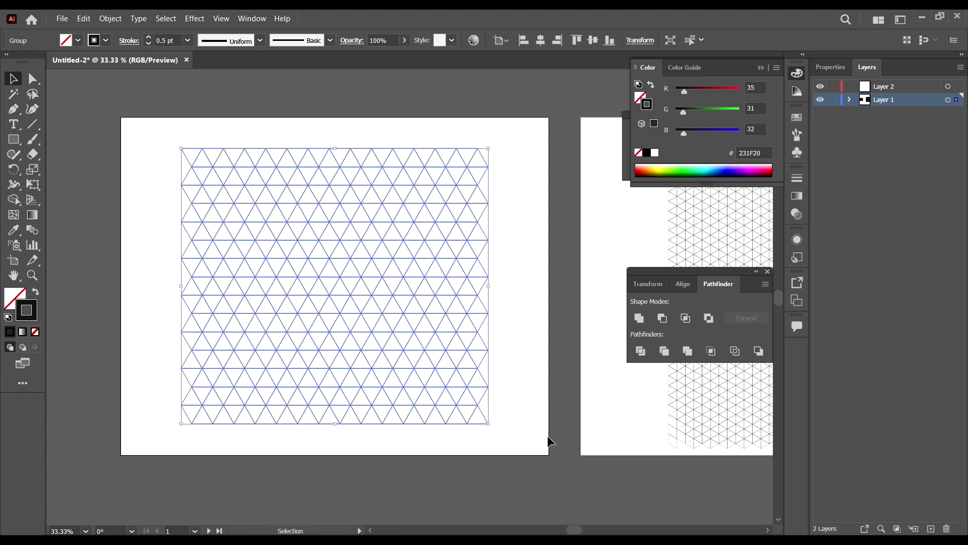
click(581, 457)
Select the enlarged grid for the Shape Builder tool and set the fill to pink from a pink-and-green colour harmony.
scroll(512, 266, down, 1)
click(464, 262)
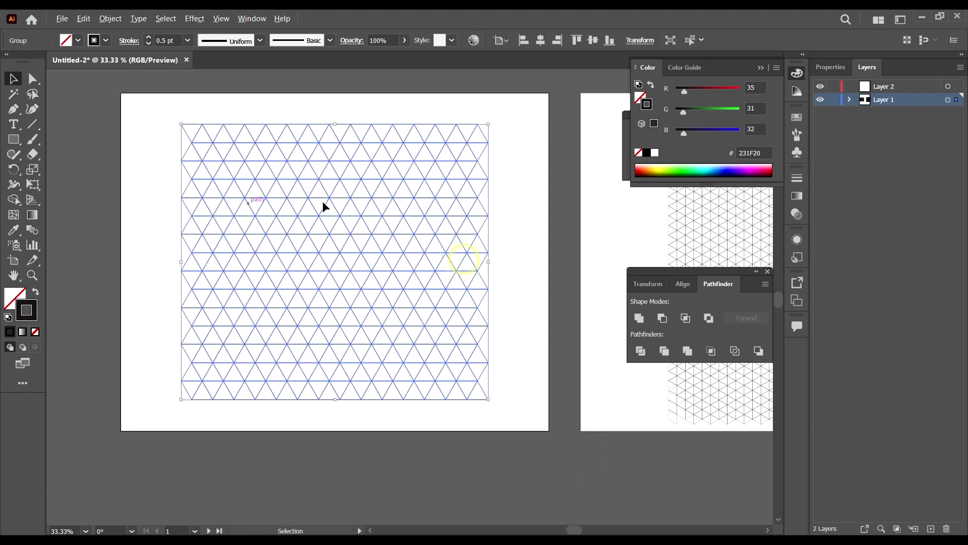
scroll(213, 169, up, 1)
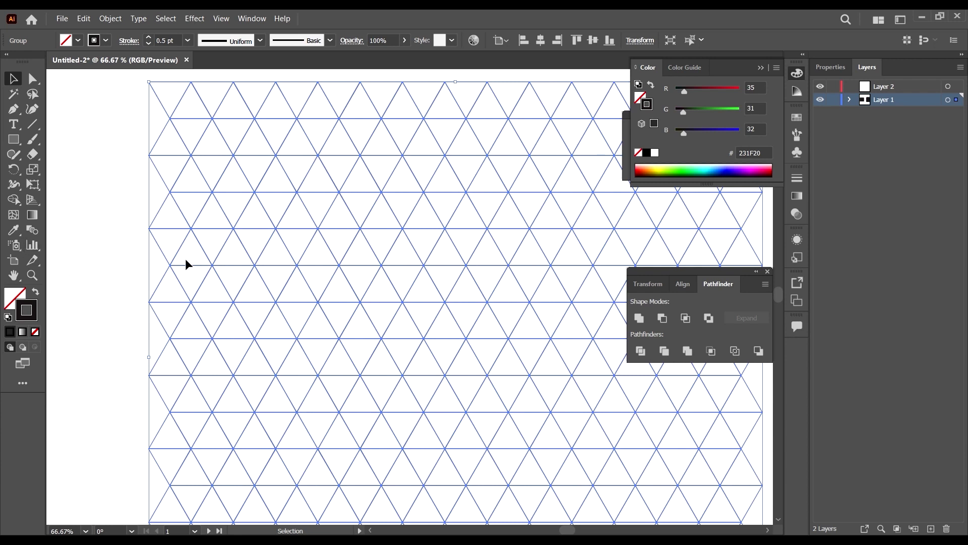
scroll(186, 259, down, 1)
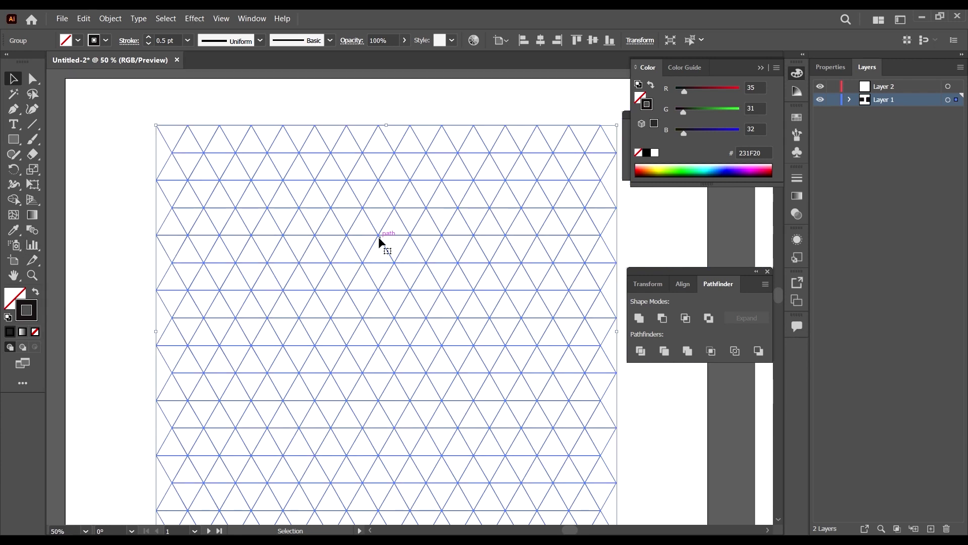
key(shift+m)
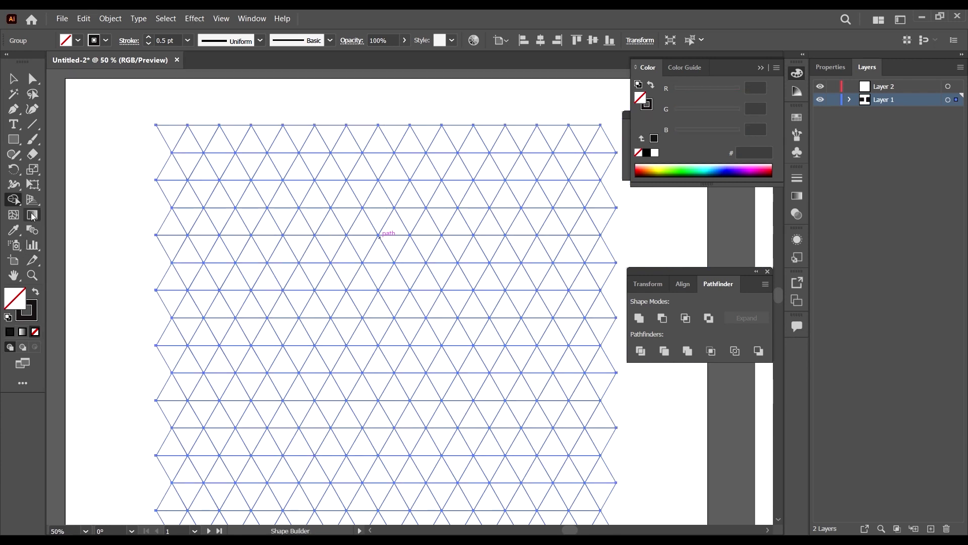
click(797, 92)
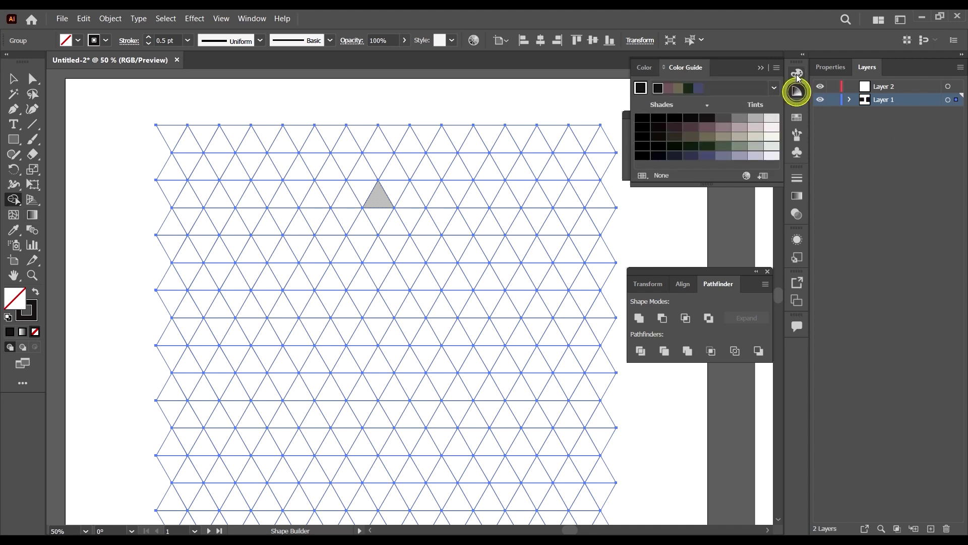
click(797, 73)
click(796, 92)
click(773, 92)
click(680, 237)
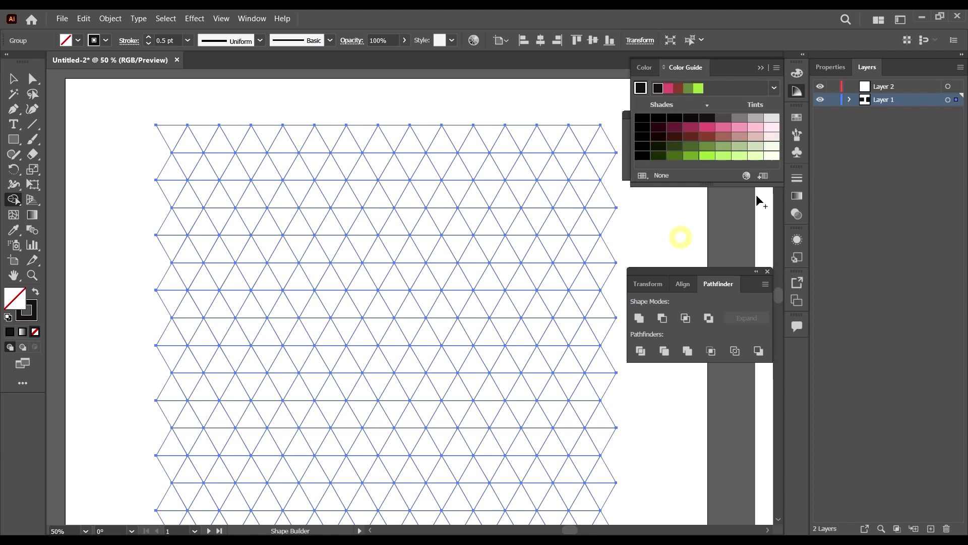
click(708, 130)
Try merging grid triangles into one continuous pink W, four rows high, with Shape Builder, and undo it.
scroll(300, 258, up, 2)
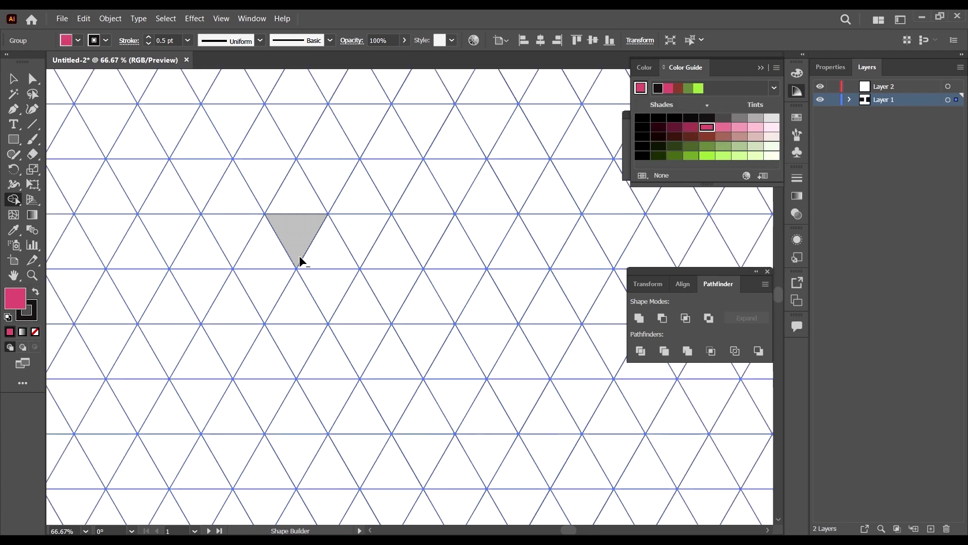
mouse_move(295, 201)
mouse_down()
mouse_move(338, 297)
mouse_move(380, 296)
mouse_move(446, 194)
mouse_move(489, 207)
mouse_move(560, 345)
mouse_move(642, 201)
mouse_up()
key(ctrl+minus)
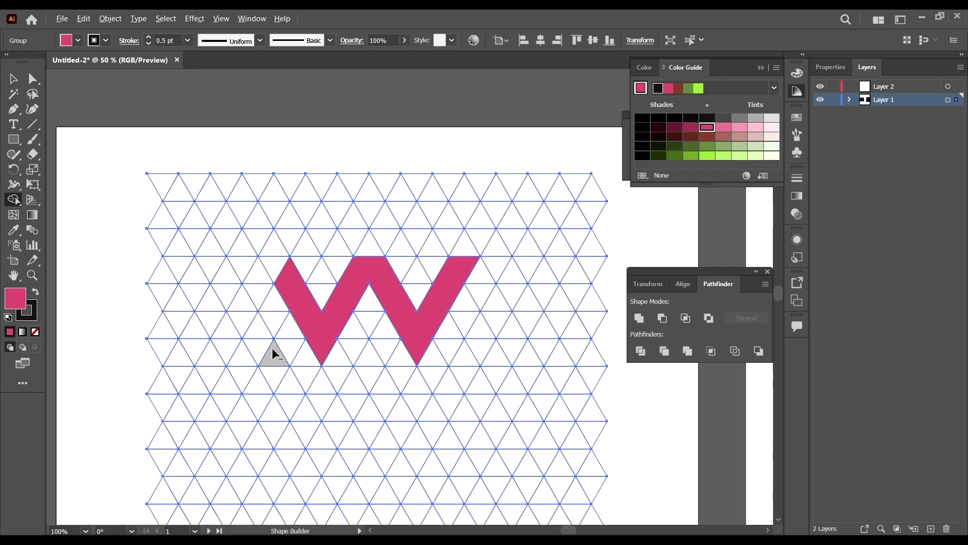
scroll(368, 281, down, 1)
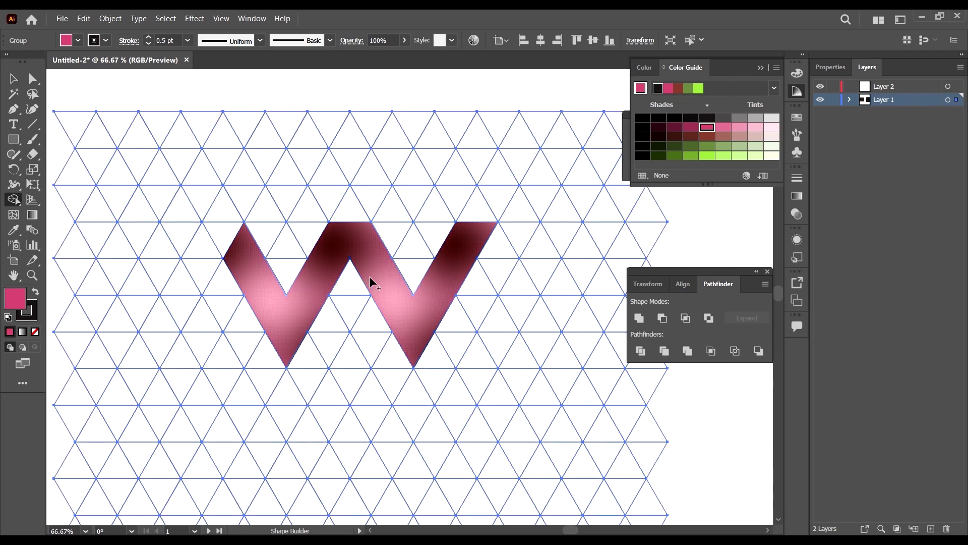
key(v)
key(ctrl+z)
Build a split pink W four rows high with Shape Builder, merging triangles into a slanted bar and a separate V-shaped piece beside it.
key(shift+m)
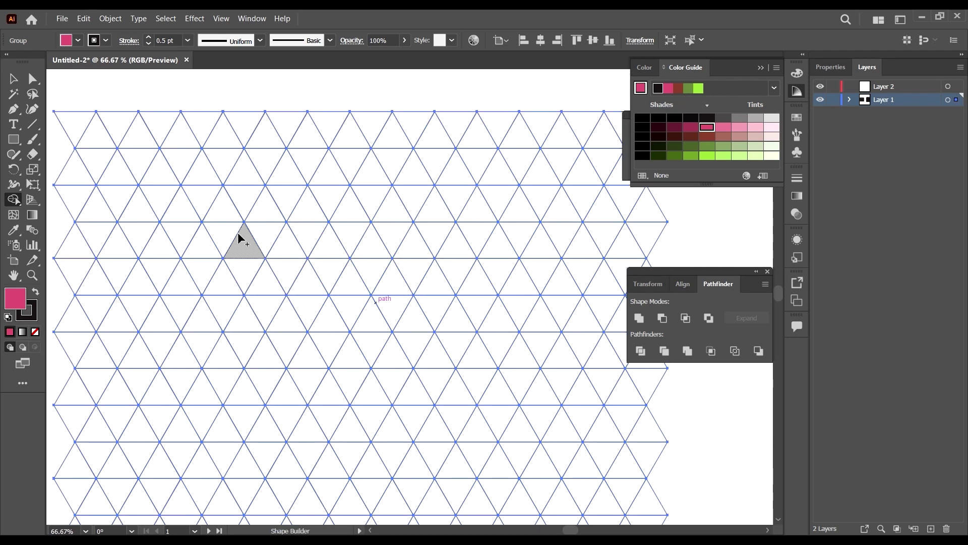
drag(257, 285, 301, 363)
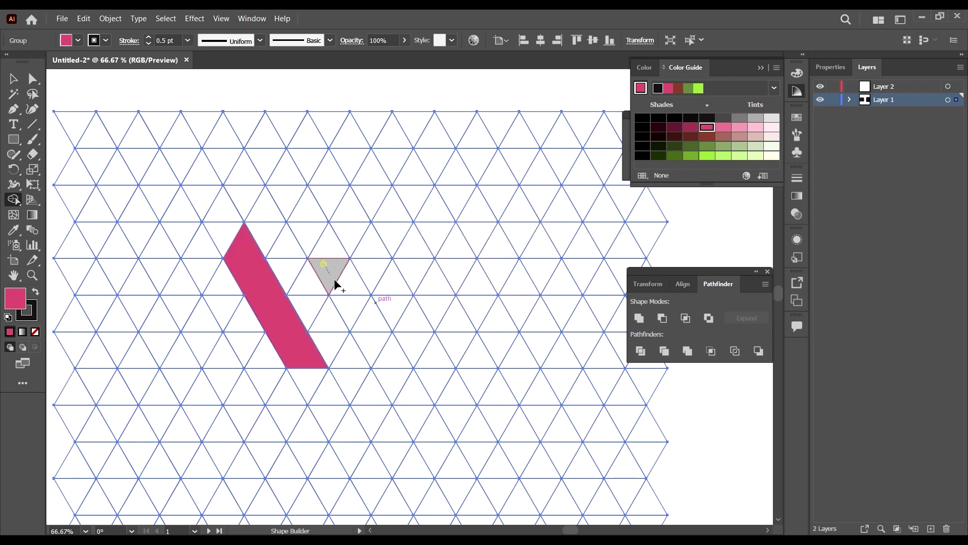
mouse_move(335, 285)
mouse_down()
mouse_move(373, 346)
mouse_move(427, 243)
mouse_up()
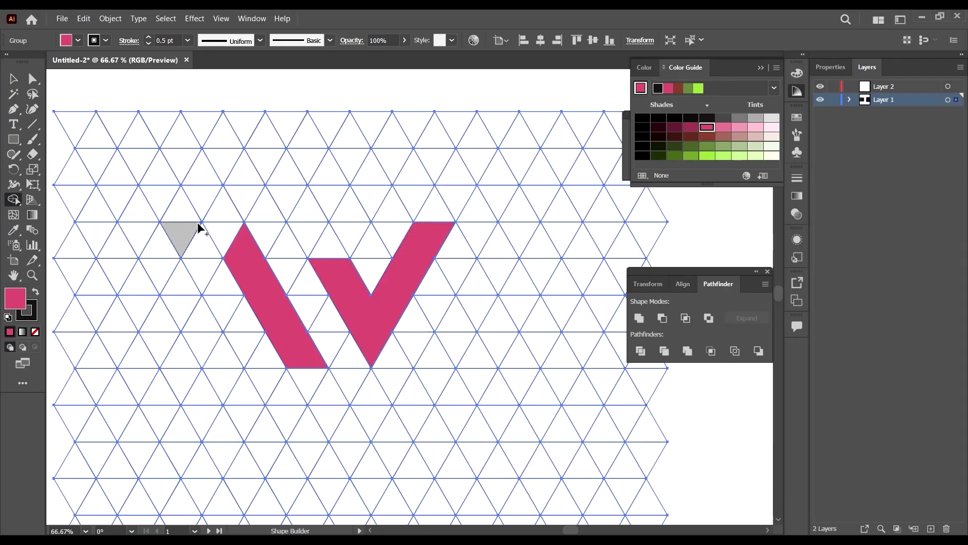
scroll(281, 172, down, 1)
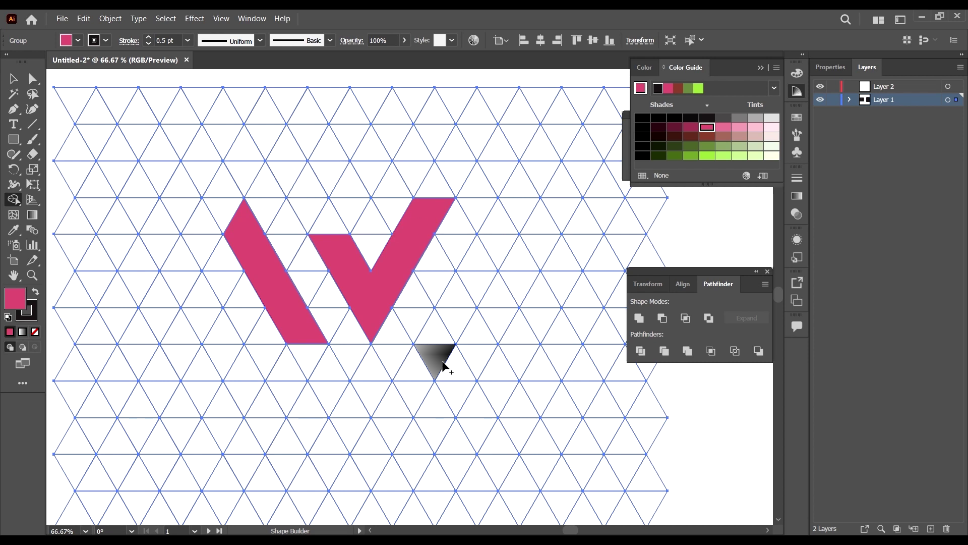
scroll(446, 307, down, 2)
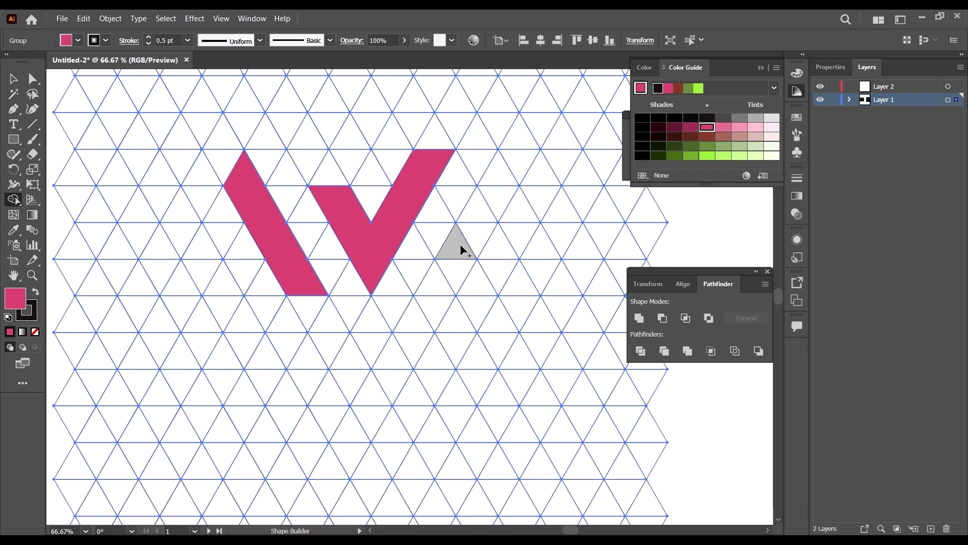
Extend the pink mark with Shape Builder, merging triangles into a hooked slanted bar beside the V piece and a trapezoid beneath it.
drag(460, 247, 421, 344)
scroll(432, 212, down, 3)
scroll(432, 212, up, 3)
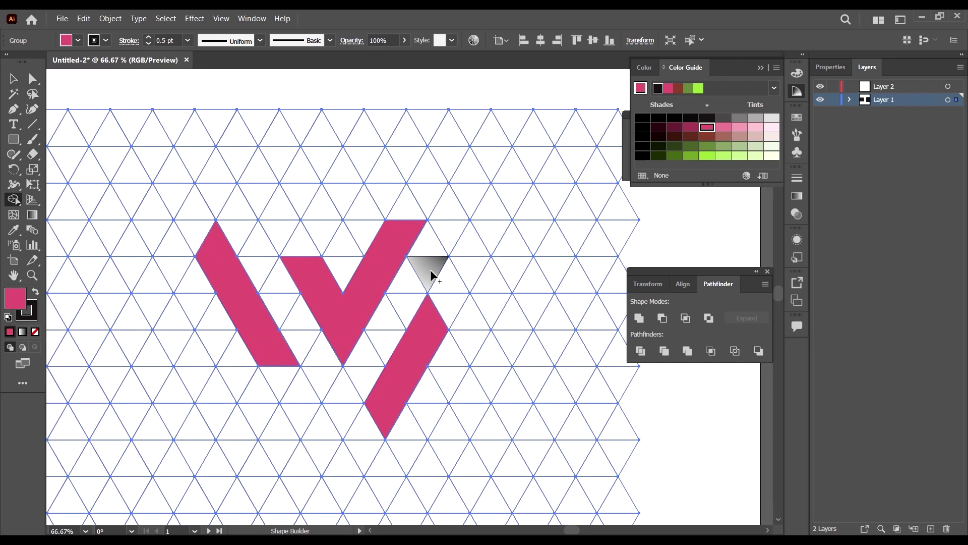
mouse_move(461, 300)
mouse_down()
mouse_move(459, 289)
mouse_move(442, 355)
mouse_up()
scroll(147, 356, down, 2)
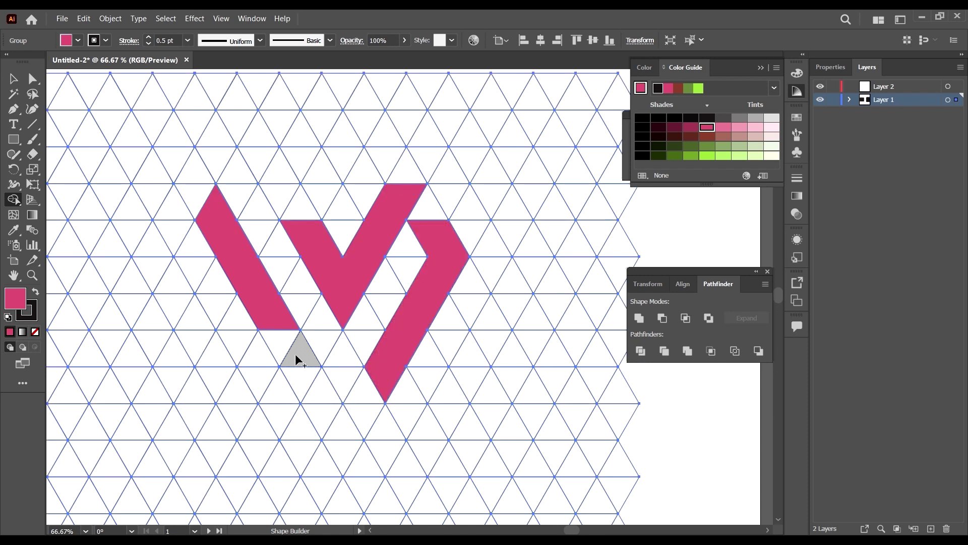
drag(298, 359, 343, 361)
key(ctrl+minus)
key(ctrl+minus)
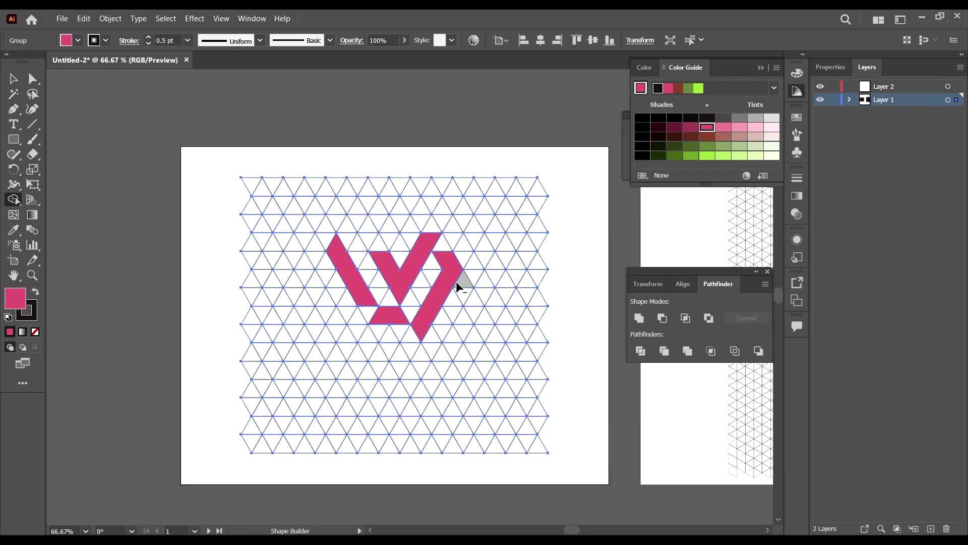
Select the separate pieces of the pink mark on the grid together, and deselect them.
click(32, 78)
click(102, 183)
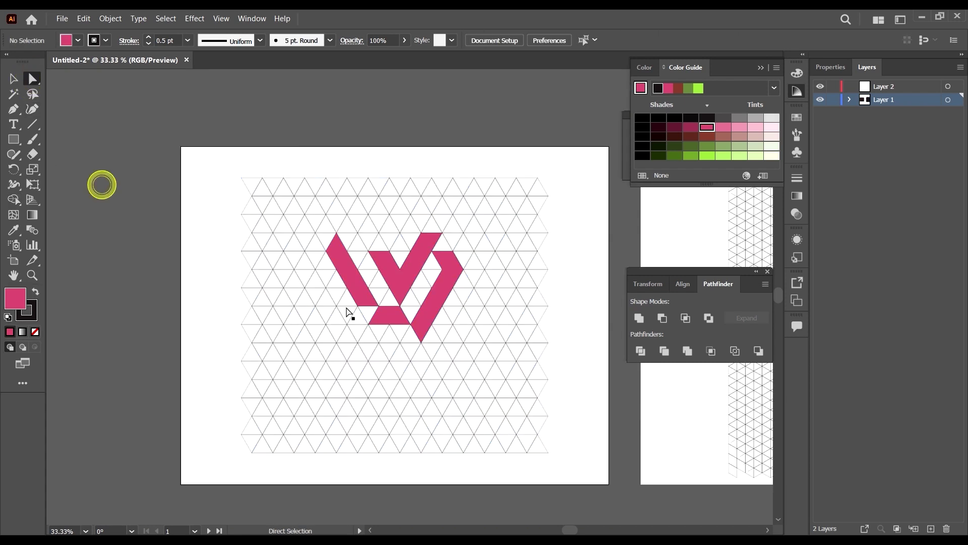
click(343, 265)
shift+click(398, 275)
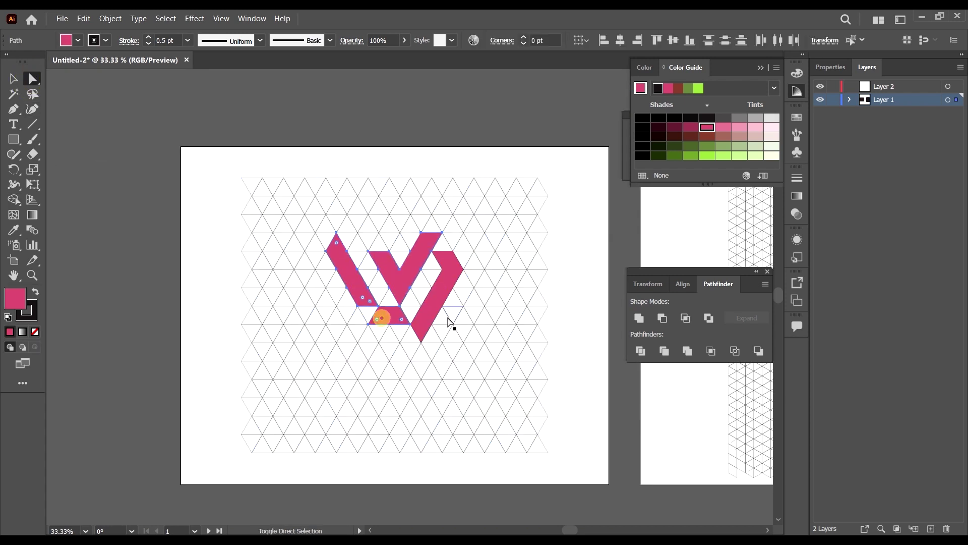
shift+click(431, 306)
scroll(453, 305, down, 1)
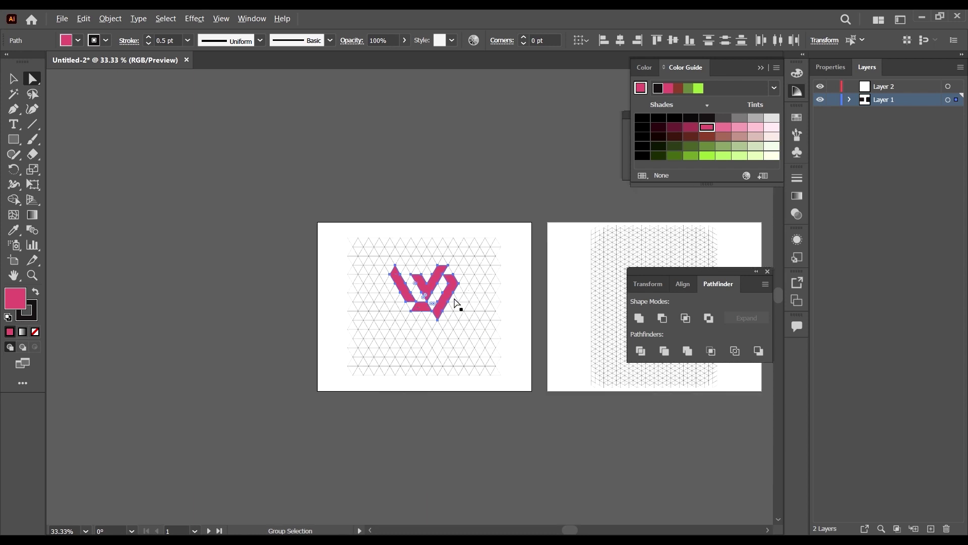
key(ctrl+shift+a)
click(485, 420)
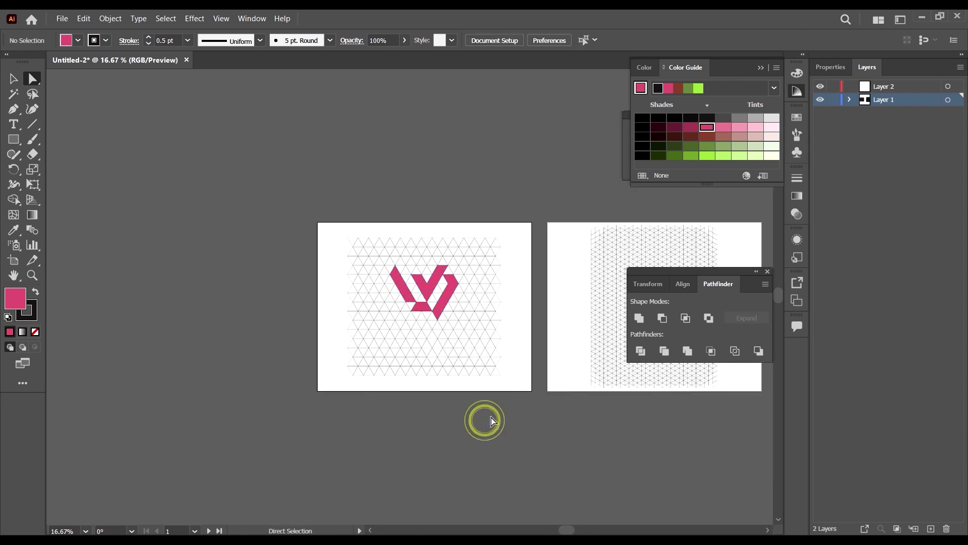
Undo the pink mark, its fill colour and the enlargement of the grid on the first artboard.
key(v)
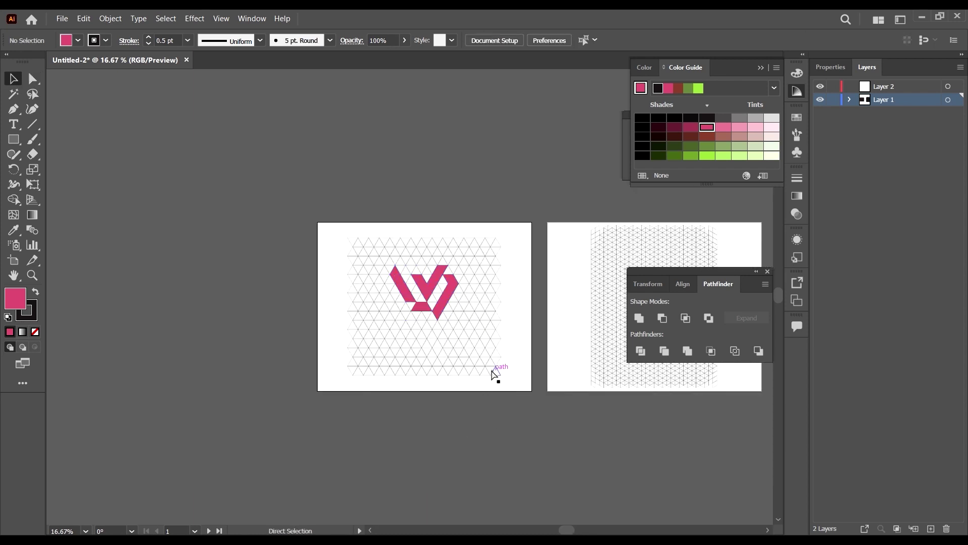
click(495, 374)
key(ctrl+z)
key(ctrl+z)
key(ctrl+z)
key(ctrl+z)
key(ctrl+z)
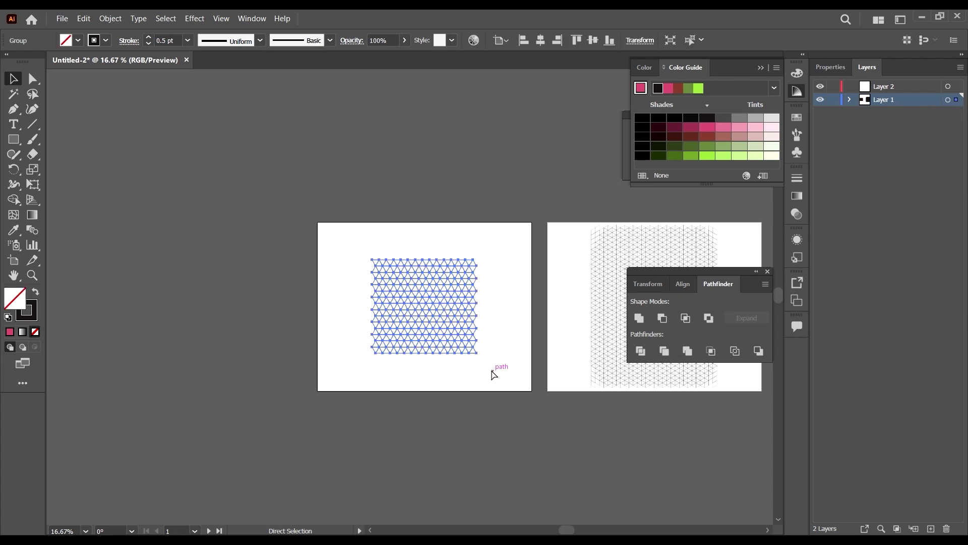
Enlarge the grid slightly from its centre and place a copy of it on the empty canvas beside the first artboard.
click(492, 401)
click(467, 352)
scroll(468, 353, up, 1)
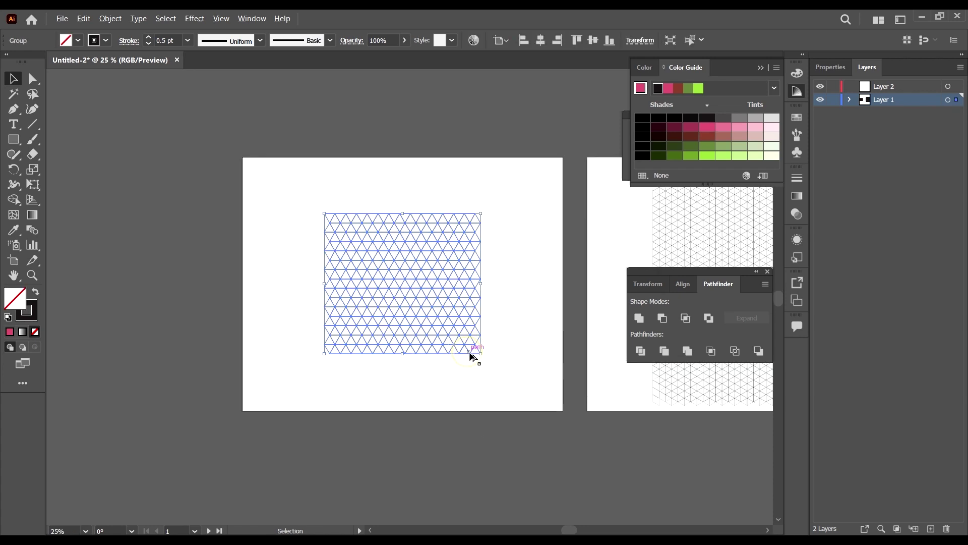
drag(480, 352, 492, 361)
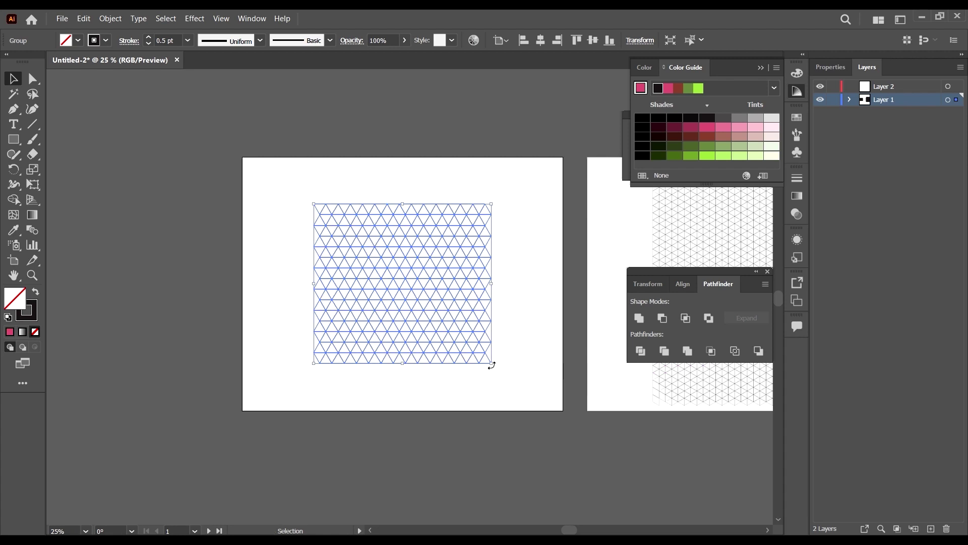
scroll(494, 353, down, 1)
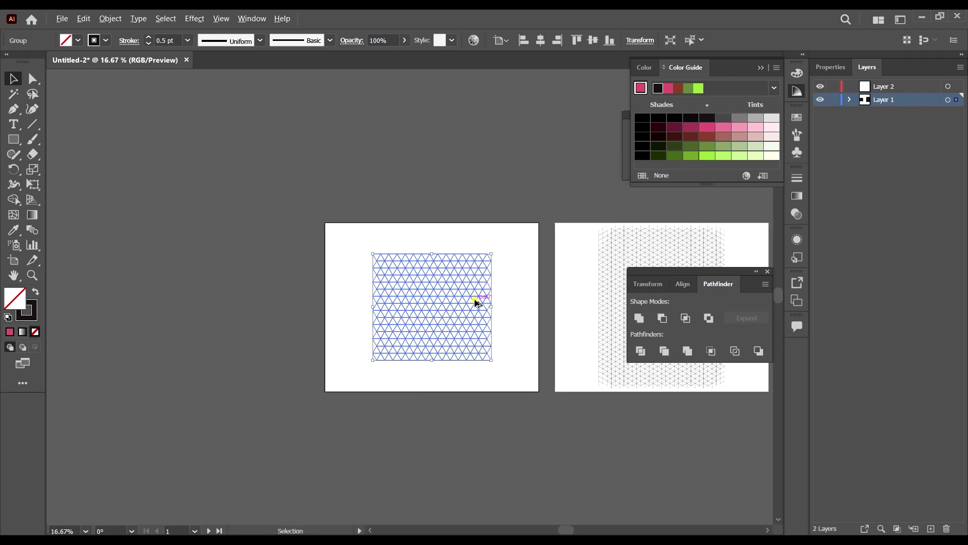
drag(475, 301, 240, 285)
drag(345, 374, 545, 372)
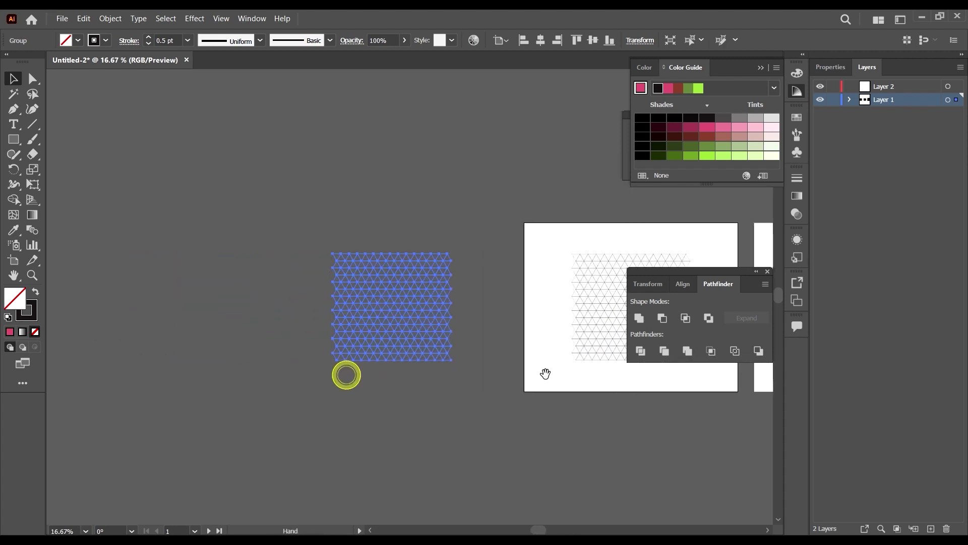
click(482, 396)
scroll(447, 330, up, 2)
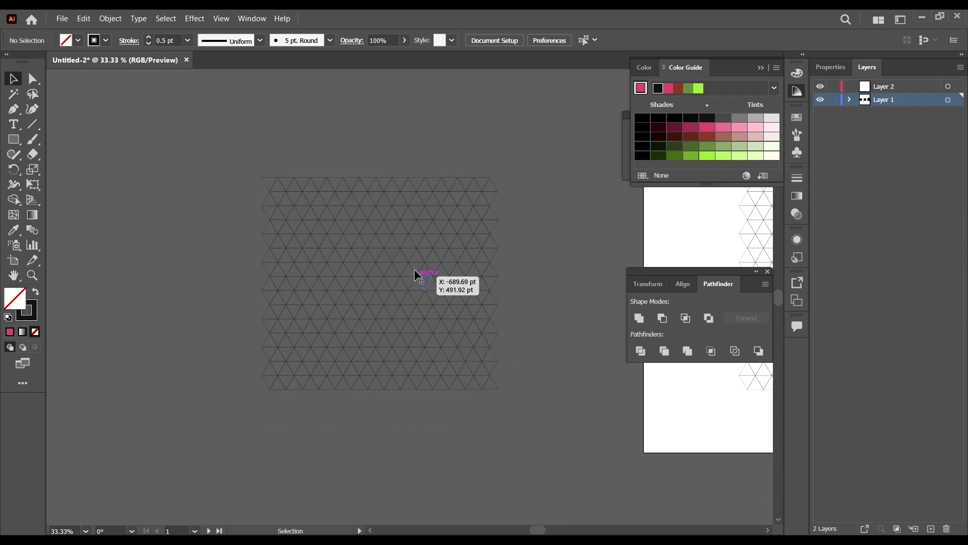
scroll(413, 268, up, 1)
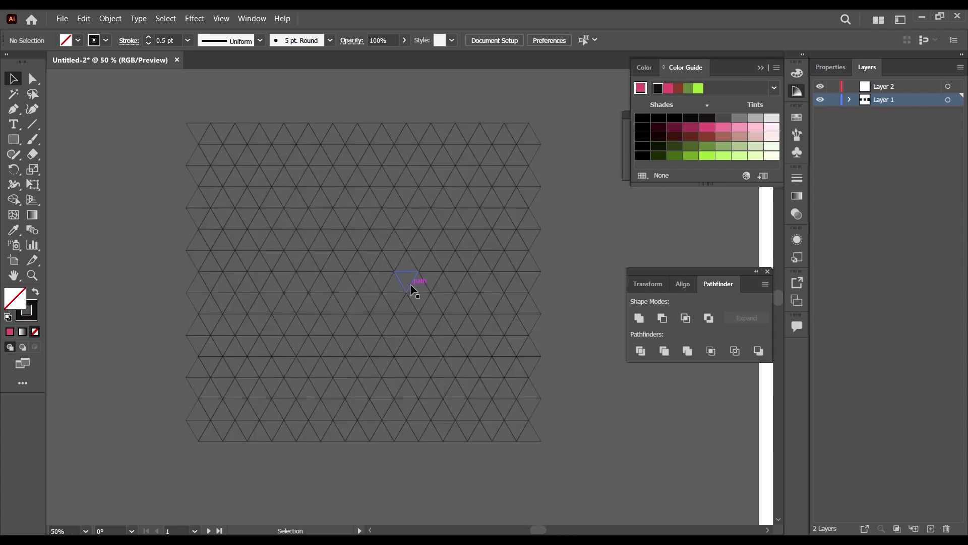
click(416, 310)
click(591, 391)
scroll(439, 304, up, 1)
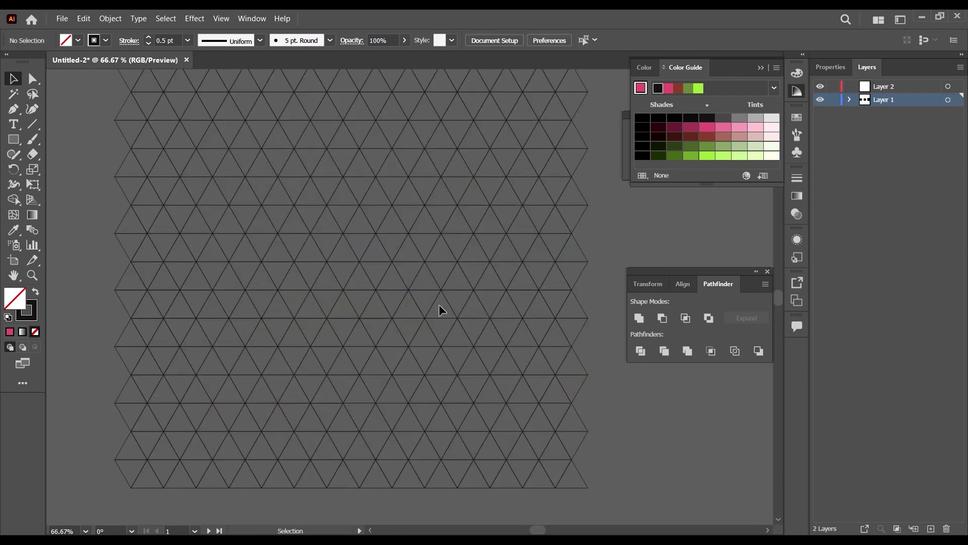
scroll(443, 304, down, 1)
scroll(555, 369, up, 1)
Select the copied grid for the Shape Builder tool and set the fill to crimson from the colour harmony.
click(433, 297)
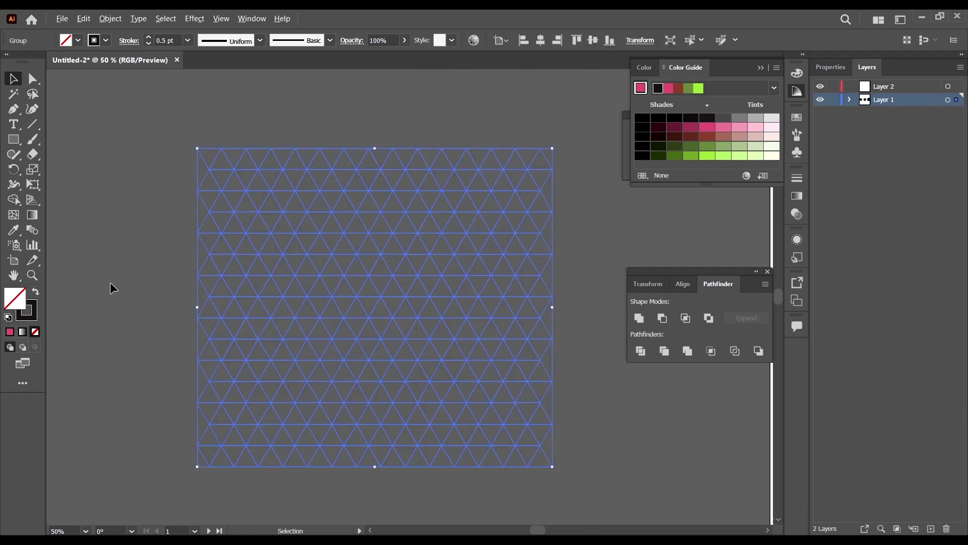
scroll(112, 288, down, 4)
drag(241, 376, 242, 376)
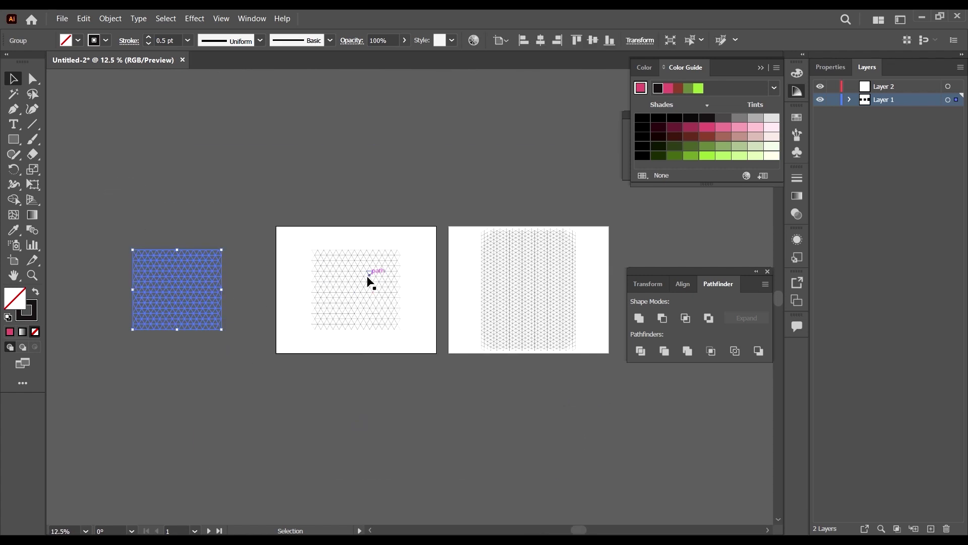
scroll(110, 261, up, 2)
scroll(177, 302, up, 2)
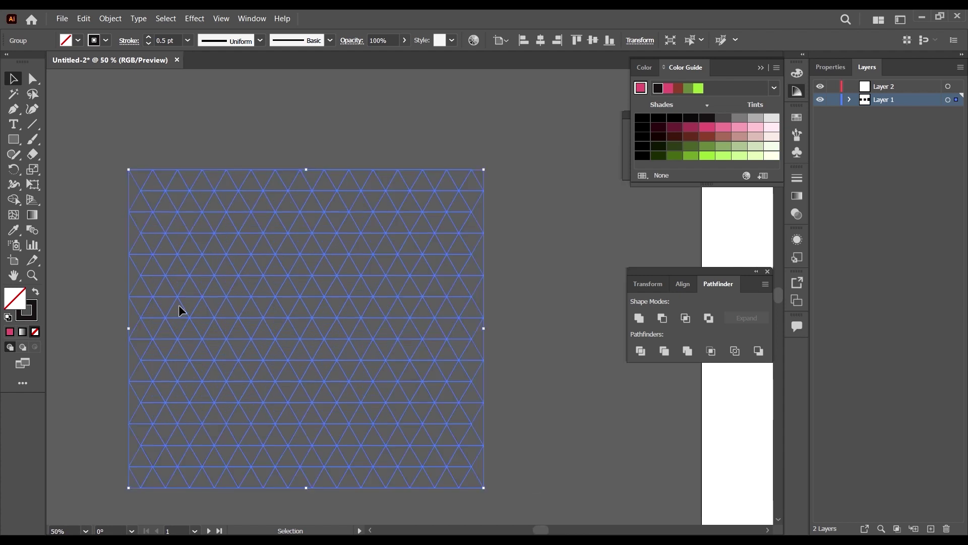
scroll(170, 341, up, 1)
scroll(198, 337, down, 1)
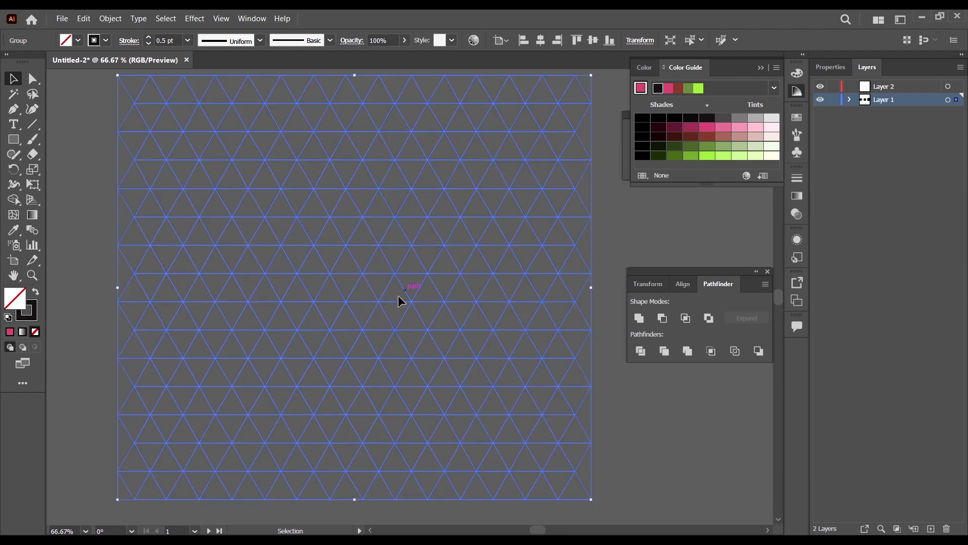
key(shift+m)
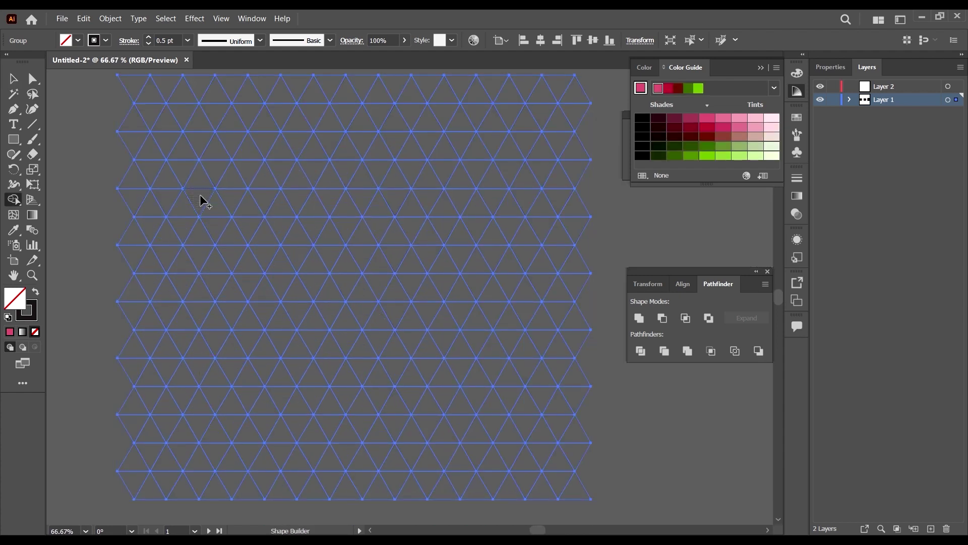
click(703, 119)
click(706, 127)
scroll(262, 209, up, 1)
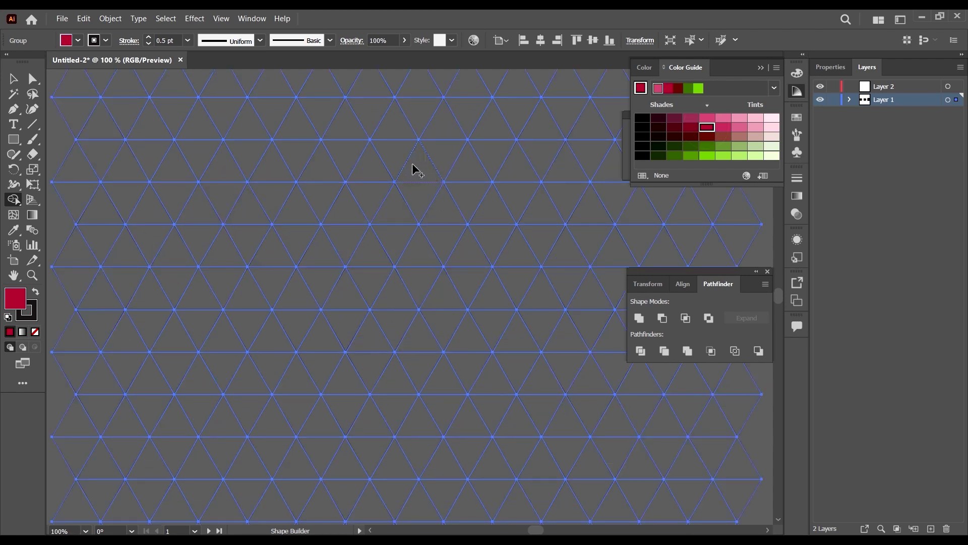
Merge grid triangles with Shape Builder into two interlocking crimson pieces of an A: a pointed left part and a hooked right bar.
mouse_move(412, 182)
mouse_down()
mouse_move(374, 247)
mouse_move(443, 260)
mouse_up()
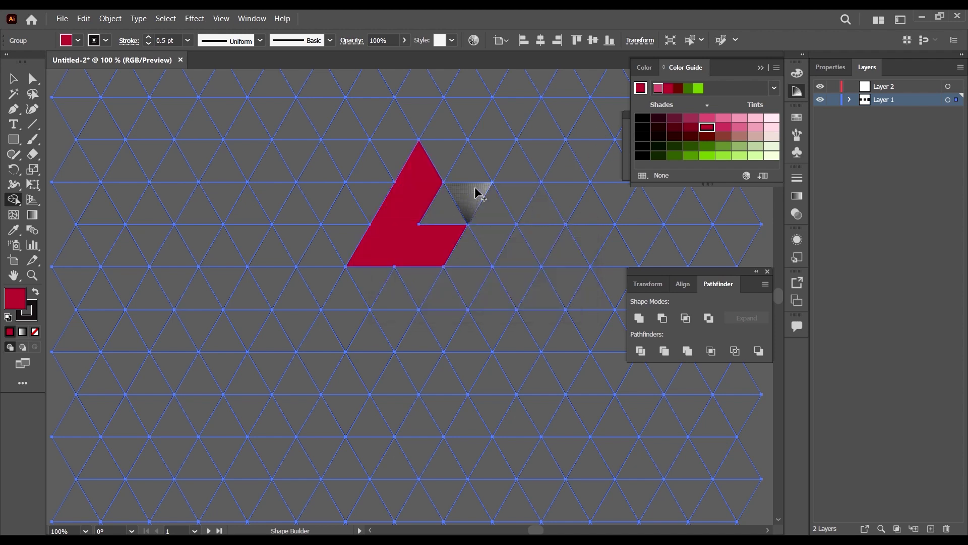
drag(478, 193, 523, 256)
mouse_move(532, 267)
mouse_down()
mouse_move(544, 283)
mouse_move(485, 282)
mouse_move(512, 281)
mouse_up()
scroll(306, 299, down, 1)
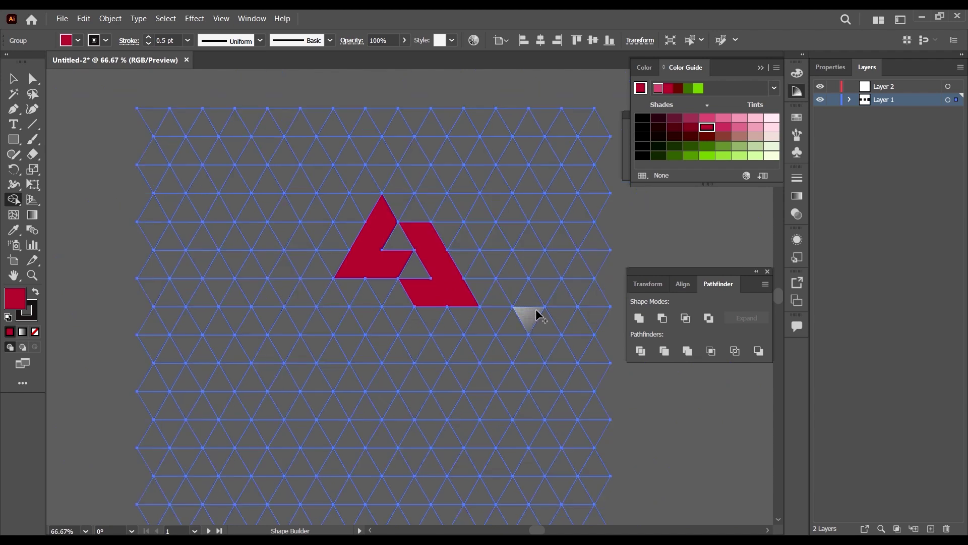
scroll(385, 301, up, 1)
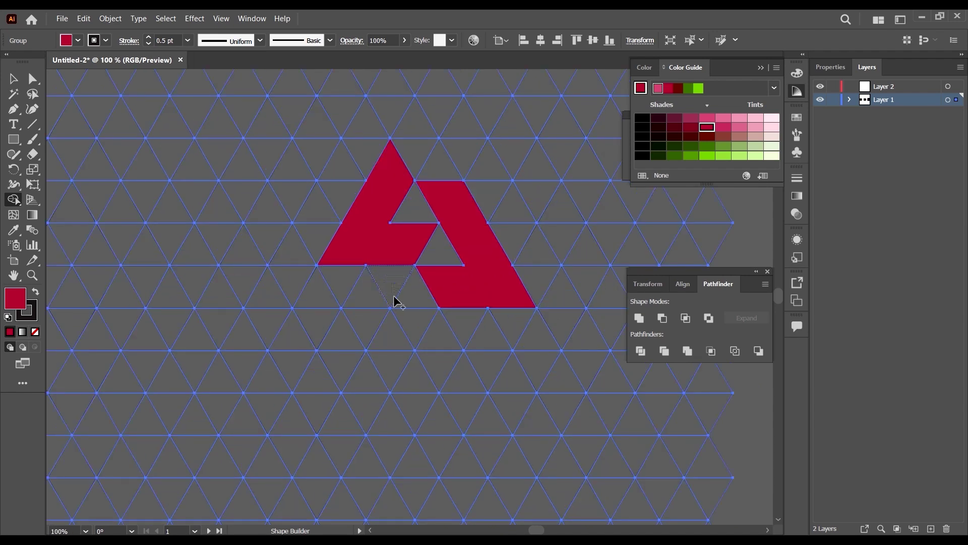
Merge two triangles beneath the left part of the A into a crimson diamond with Shape Builder.
click(366, 298)
scroll(376, 315, down, 1)
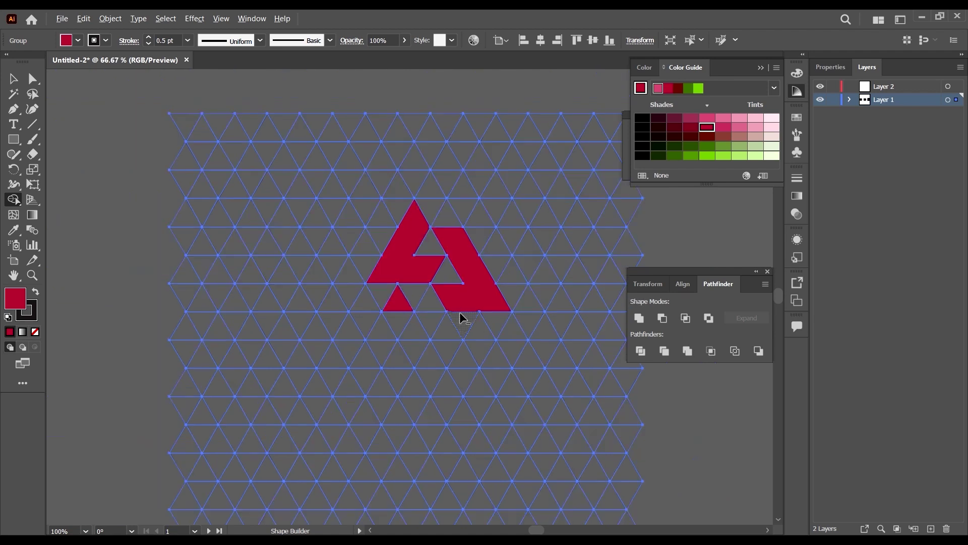
scroll(536, 317, up, 1)
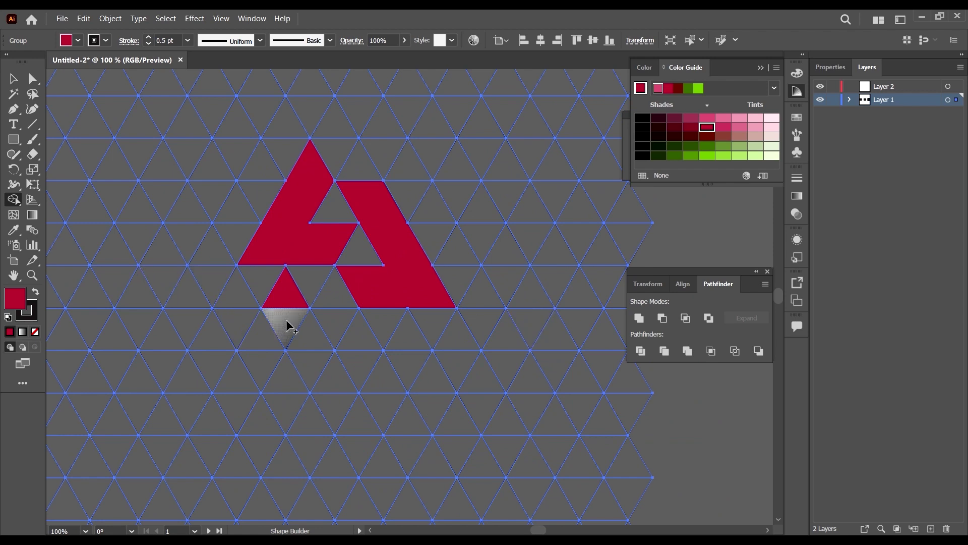
mouse_move(283, 296)
mouse_down()
mouse_move(283, 324)
mouse_move(471, 333)
mouse_move(550, 309)
mouse_up()
scroll(464, 247, down, 2)
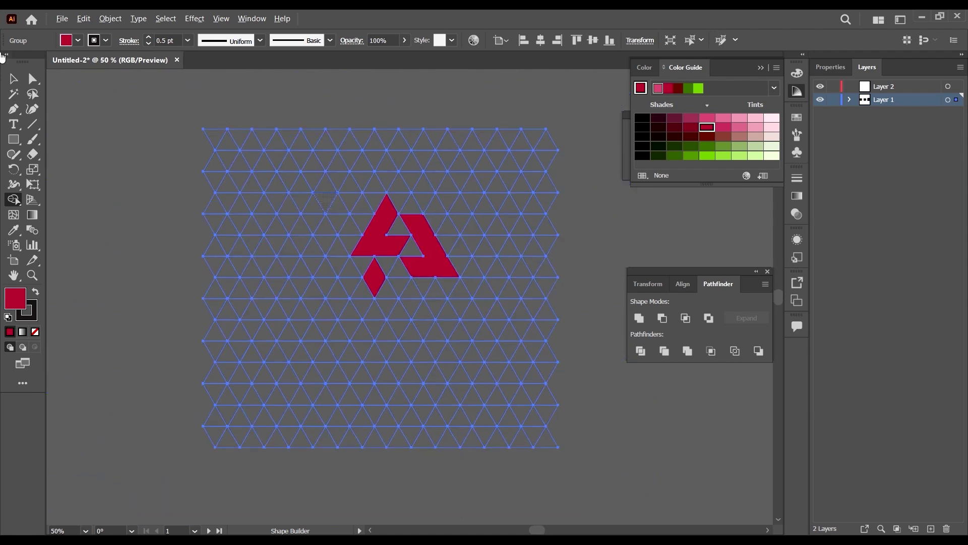
Cut the three crimson pieces of the A out of the grid and paste them on the empty canvas below it.
click(33, 78)
scroll(252, 216, down, 2)
click(476, 307)
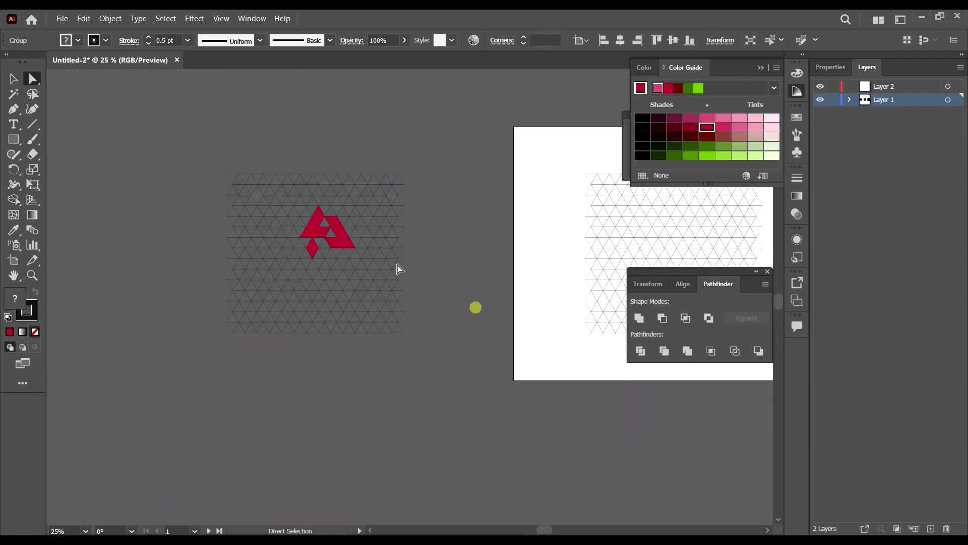
scroll(312, 233, up, 2)
click(313, 234)
shift+click(371, 249)
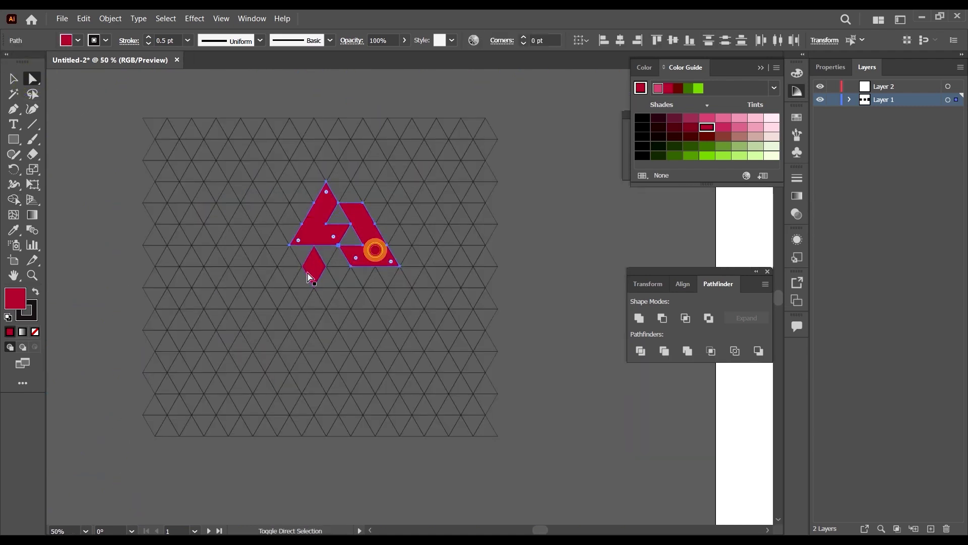
shift+click(313, 270)
key(Delete)
scroll(359, 268, down, 5)
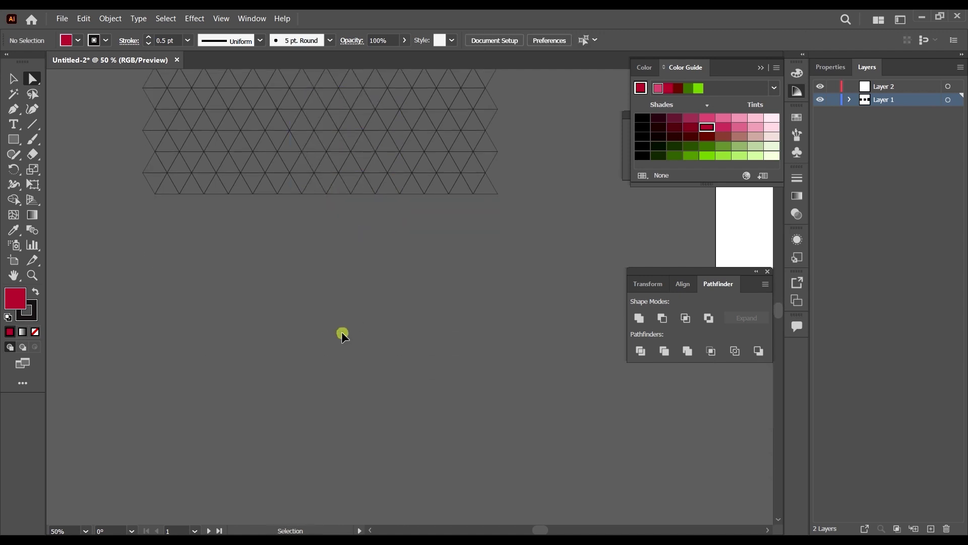
key(ctrl+v)
key(v)
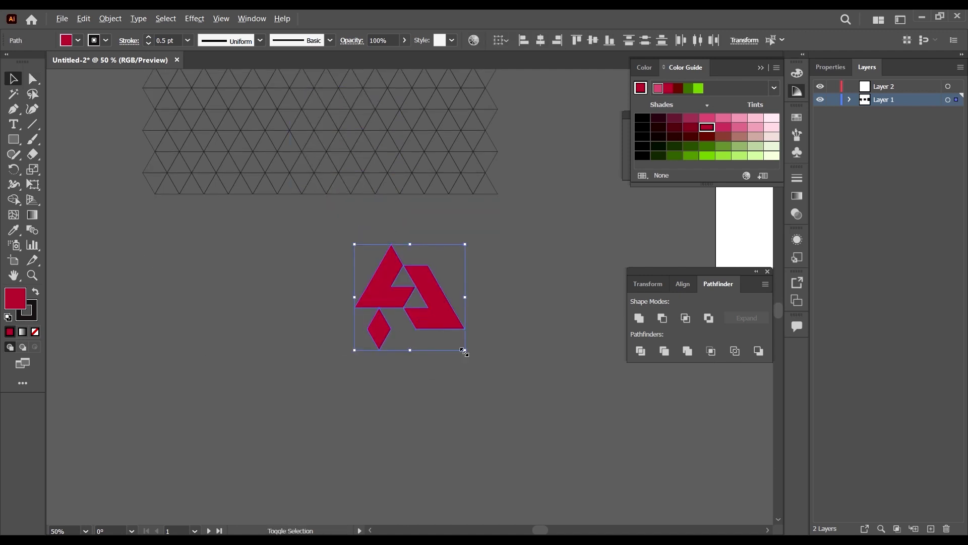
Shrink the pasted A mark slightly from its centre and group its three pieces.
drag(463, 350, 452, 336)
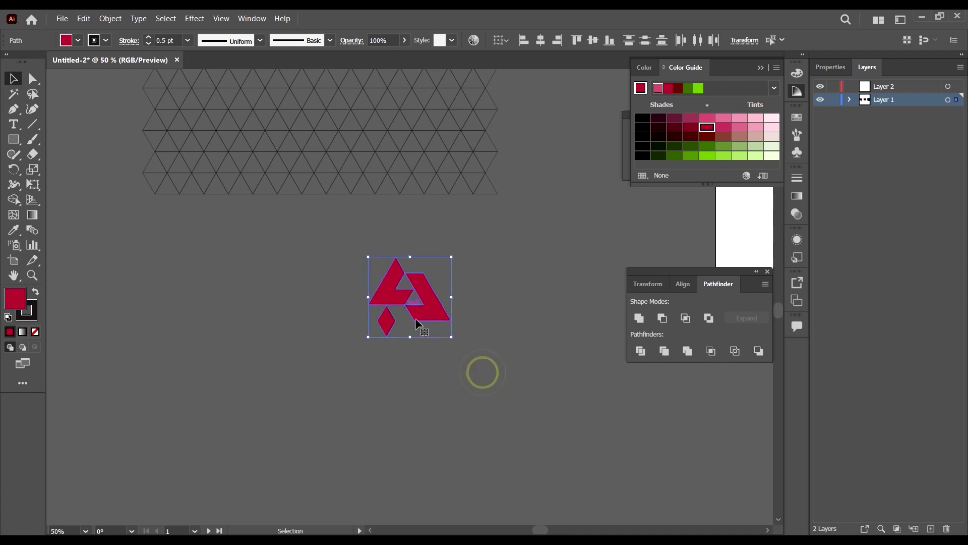
key(ctrl+g)
Remove the stroke from the grouped A mark and make its fill the active colour.
click(27, 313)
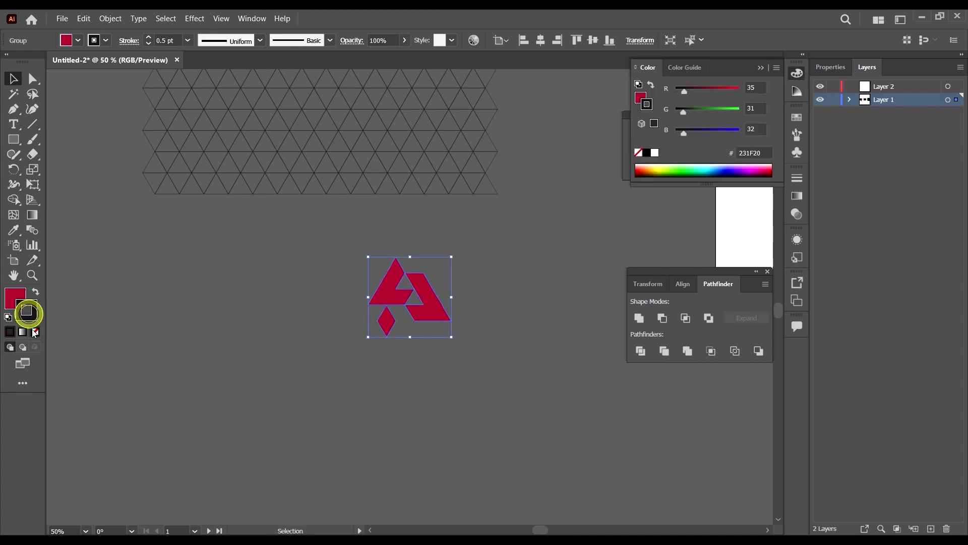
click(35, 331)
click(15, 297)
scroll(441, 332, up, 1)
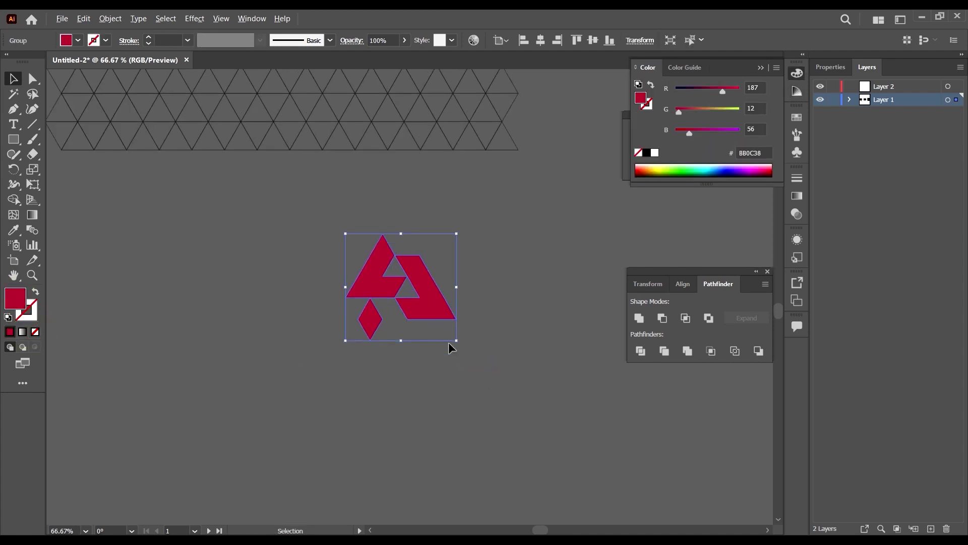
Shrink the grouped A mark slightly from its centre and deselect it.
drag(456, 344, 447, 335)
drag(427, 298, 426, 359)
click(481, 372)
Draw a large rectangle around the A mark, fill it white and send it behind the mark as a background.
drag(12, 140, 40, 144)
drag(206, 214, 577, 460)
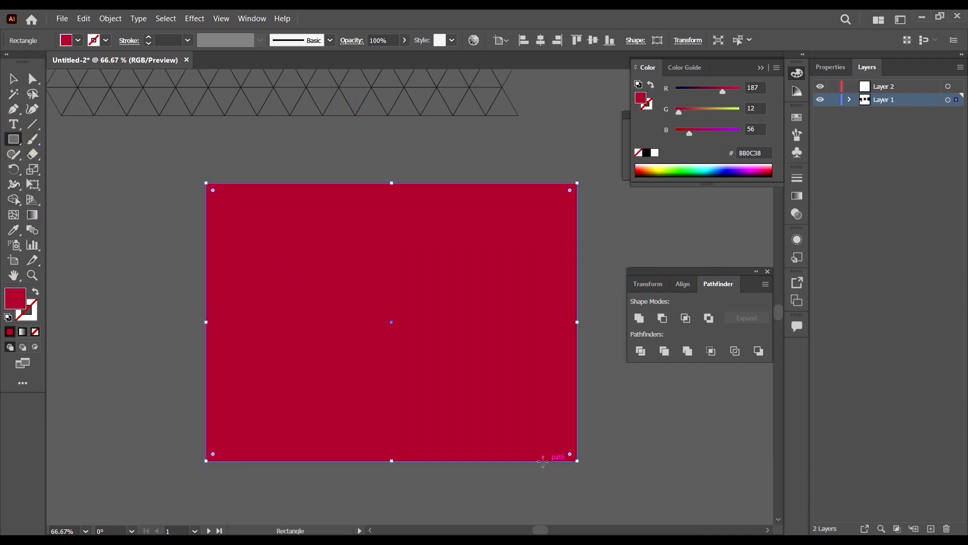
key(v)
click(79, 40)
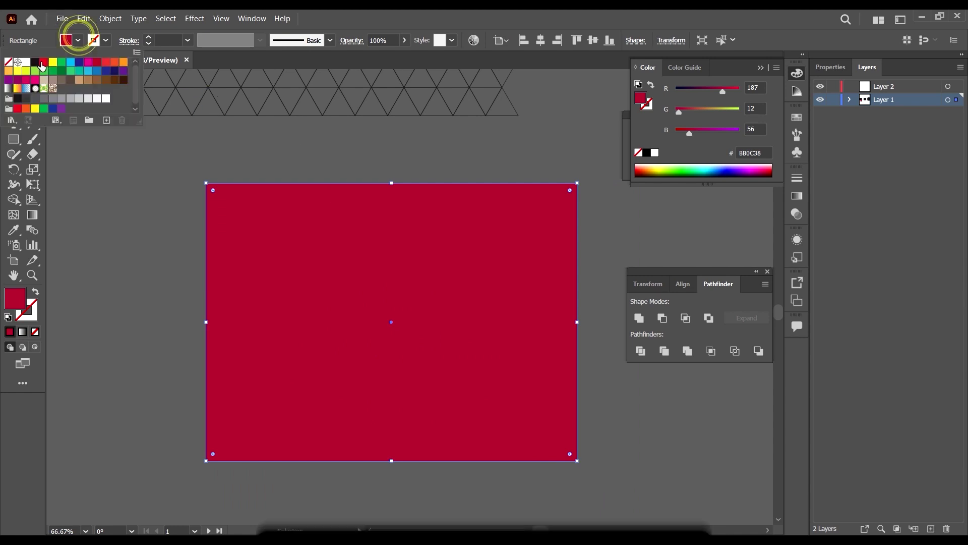
click(14, 61)
right_click(364, 269)
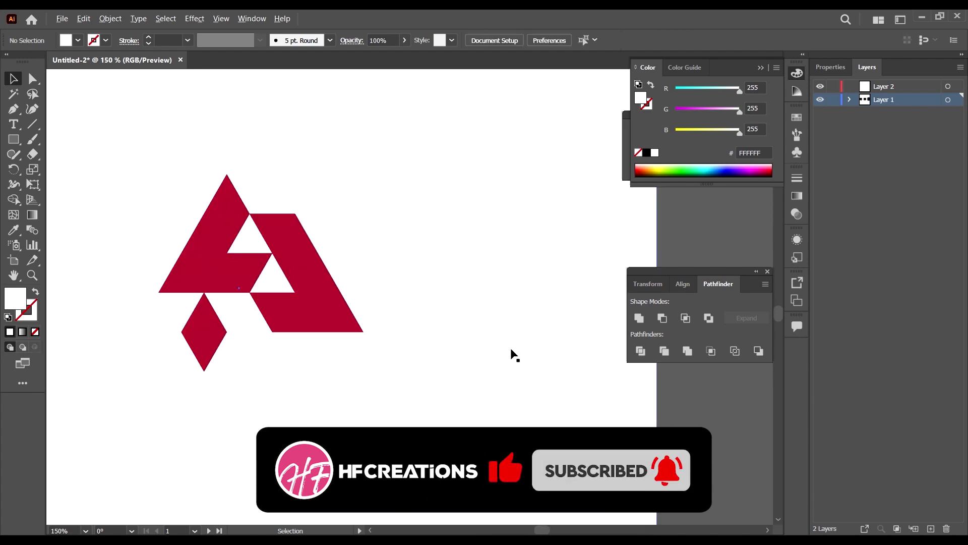
Shrink the A mark further from its centre on the white background and deselect it.
key(ctrl+0)
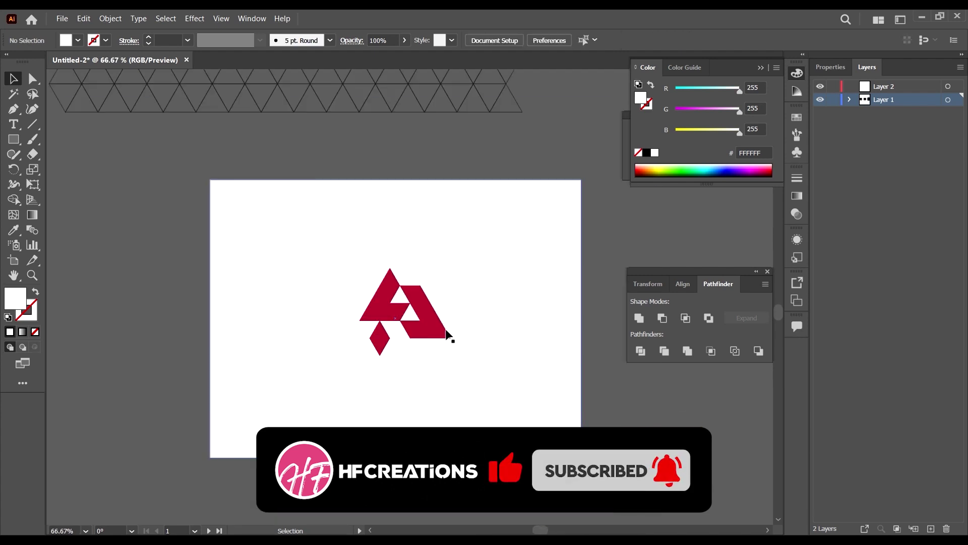
key(ctrl+1)
click(384, 342)
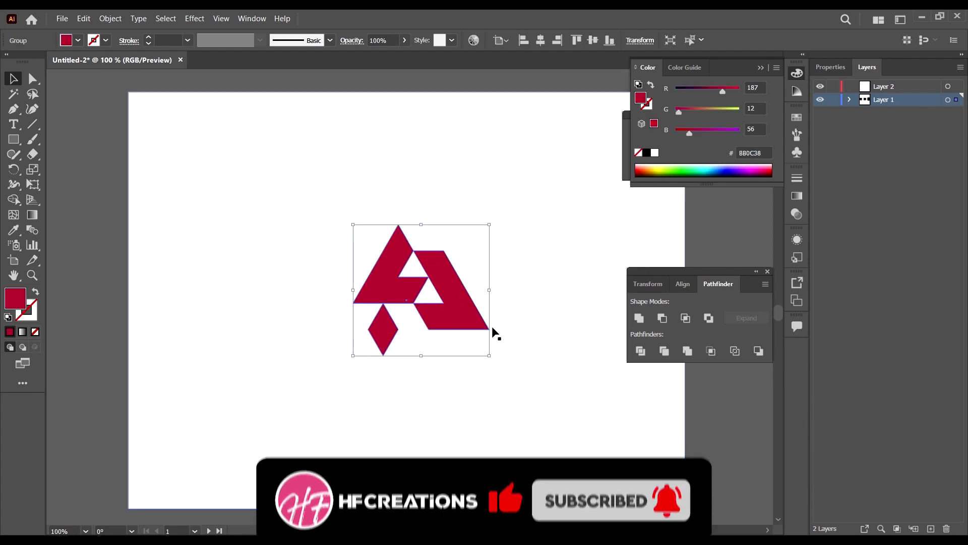
drag(489, 355, 474, 343)
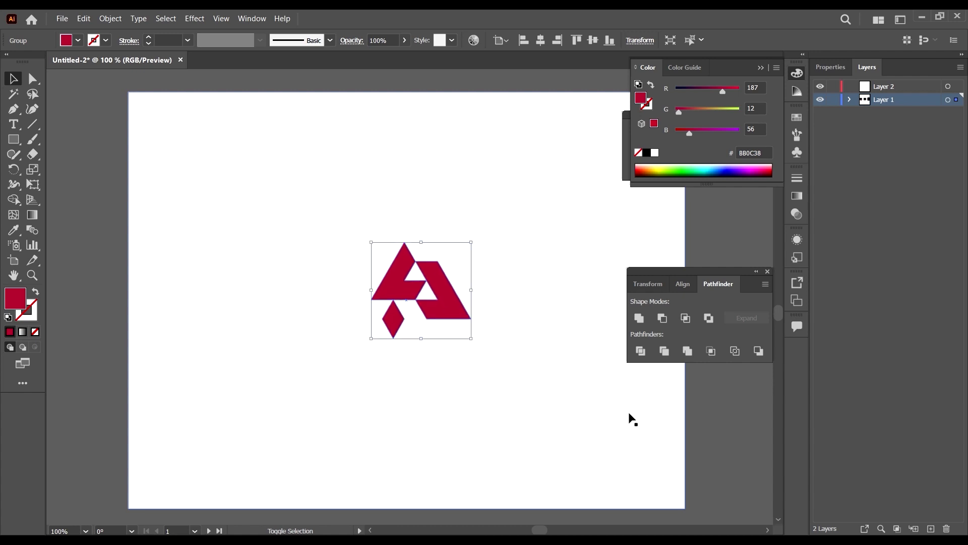
click(706, 410)
Examine the finished A mark on its white background at close and distant zoom levels.
drag(511, 398, 486, 377)
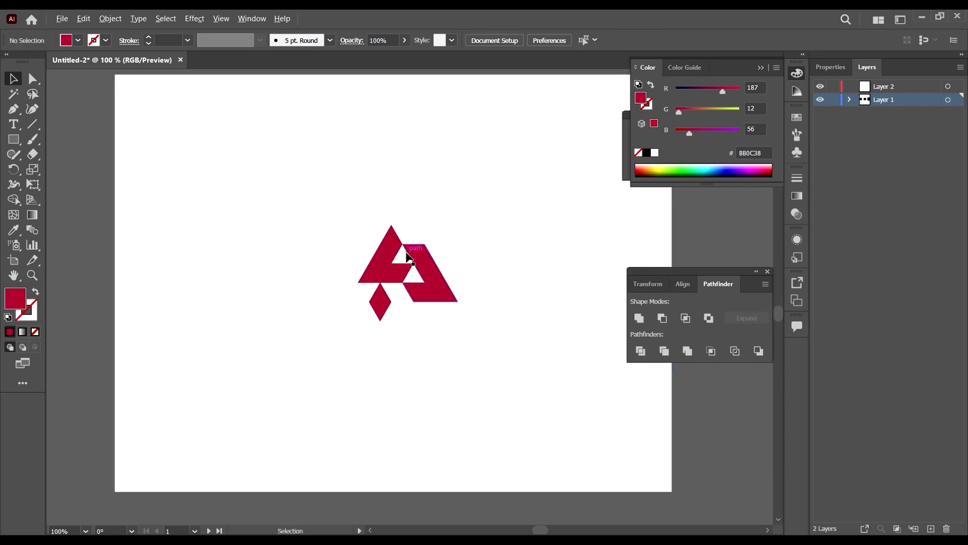
scroll(410, 248, up, 3)
scroll(501, 274, down, 3)
scroll(570, 310, right, 3)
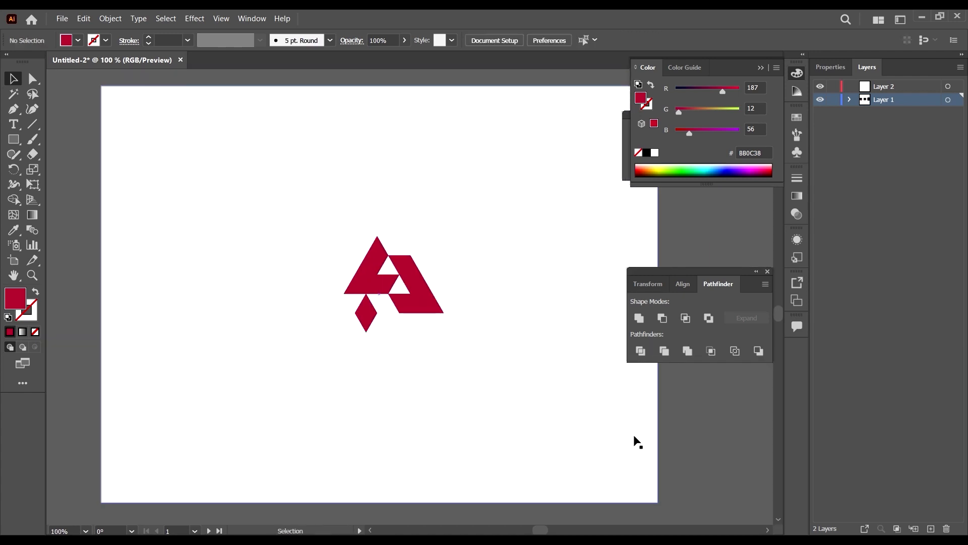
scroll(482, 289, down, 3)
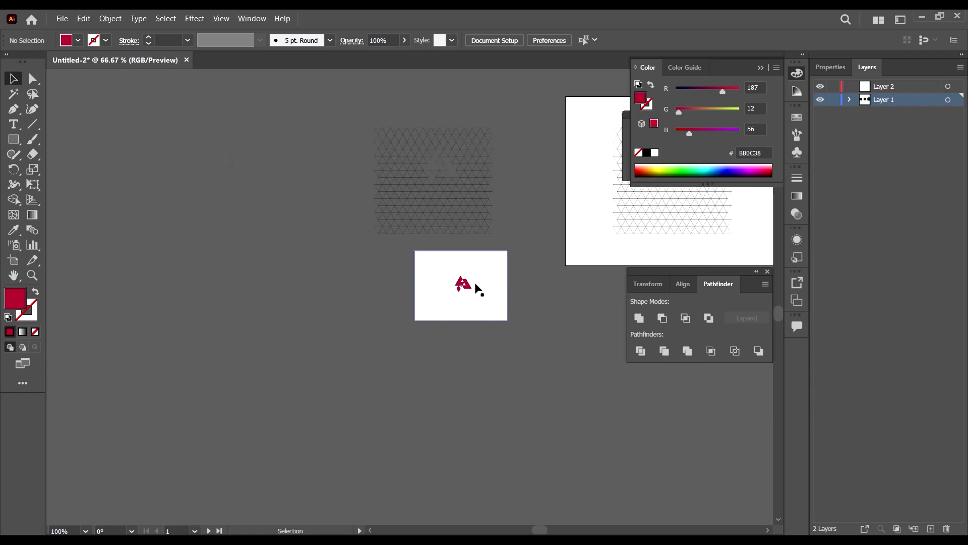
scroll(477, 288, up, 2)
scroll(434, 252, up, 1)
scroll(455, 313, up, 1)
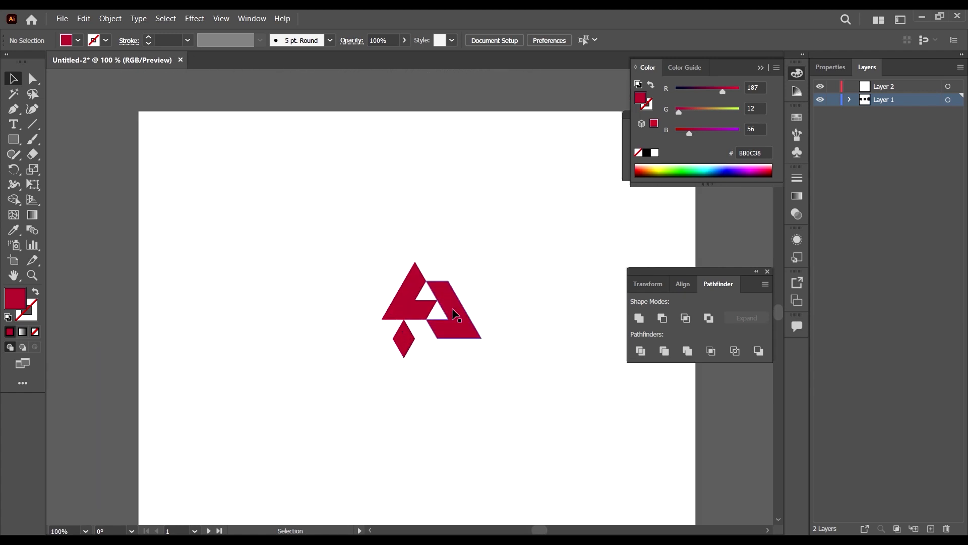
scroll(469, 201, up, 1)
scroll(477, 212, down, 2)
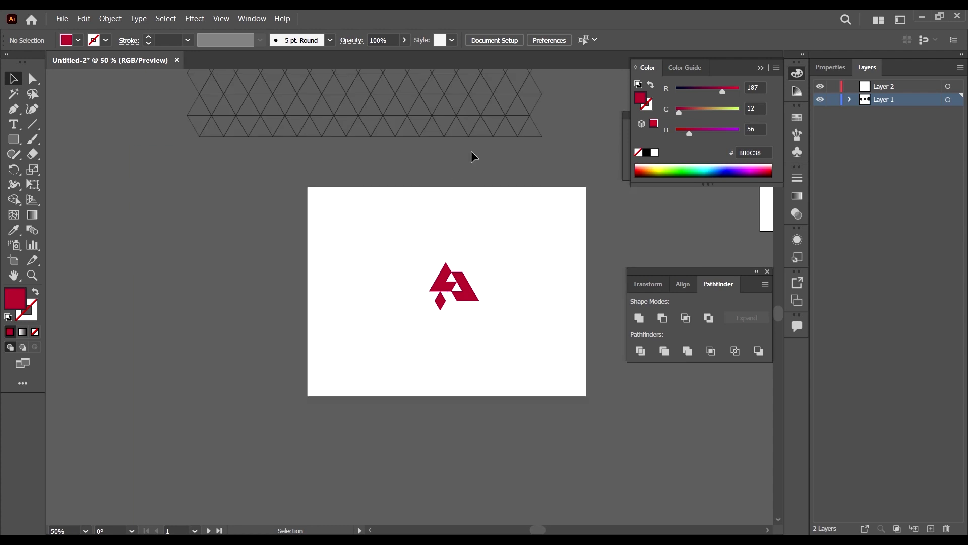
Select the triangular grid with the cut-out A and activate Shape Builder on the intact triangles below the cut-out.
scroll(408, 190, up, 5)
scroll(352, 159, down, 1)
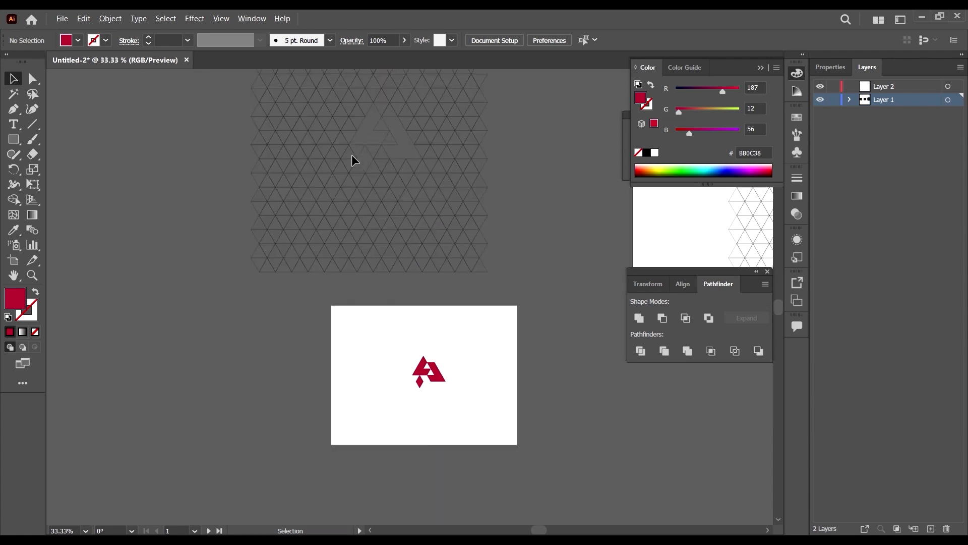
scroll(331, 202, up, 2)
scroll(407, 271, up, 1)
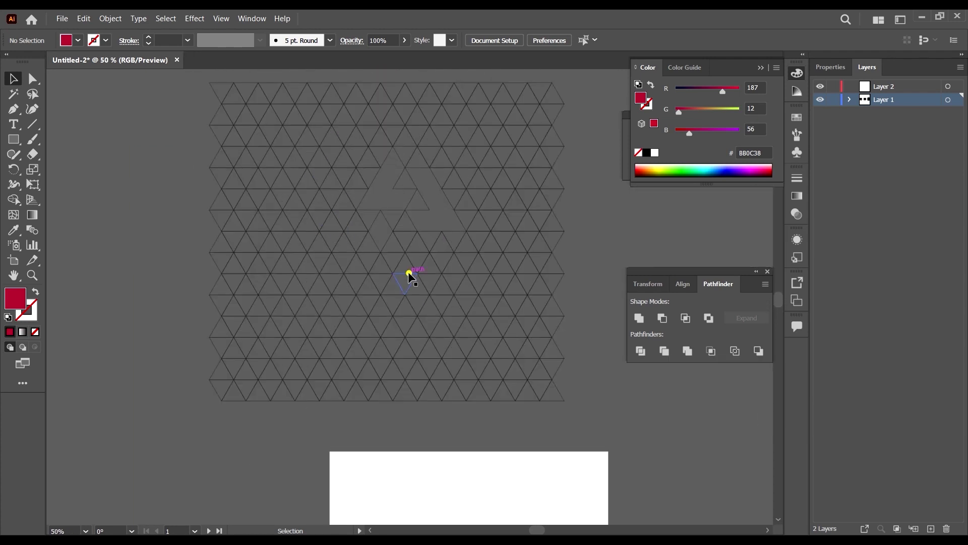
click(409, 272)
scroll(402, 309, up, 1)
key(shift+m)
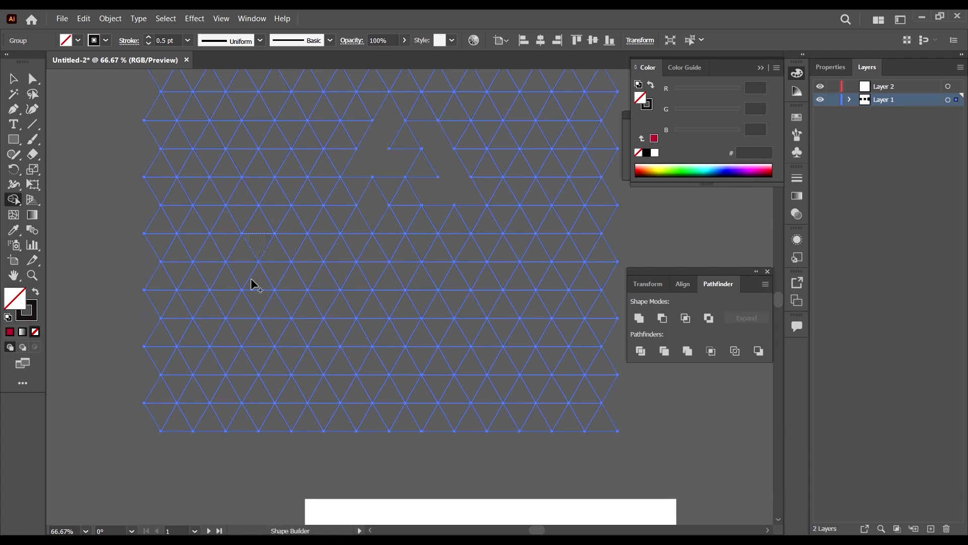
scroll(303, 271, up, 1)
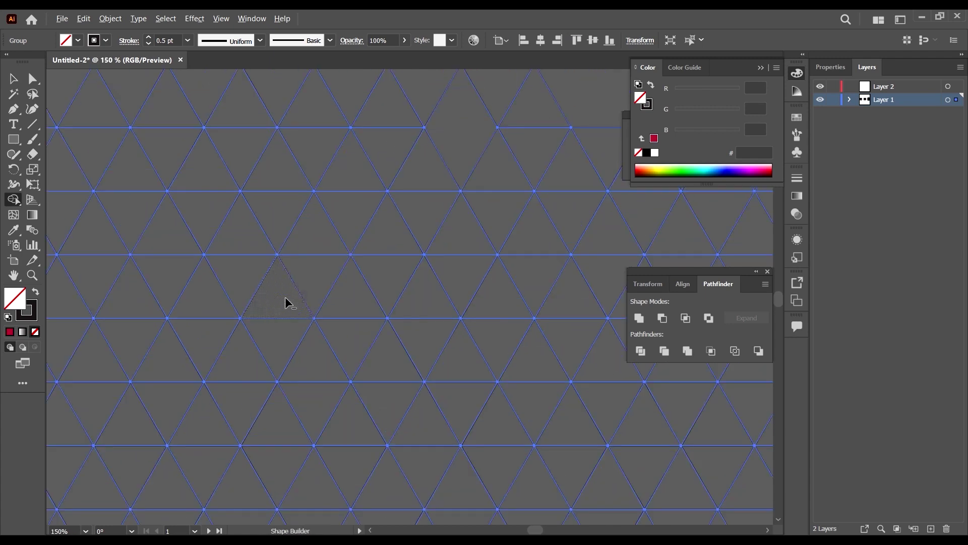
scroll(381, 298, down, 1)
mouse_move(396, 223)
mouse_down()
mouse_move(370, 282)
mouse_move(319, 343)
mouse_up()
drag(396, 347, 456, 339)
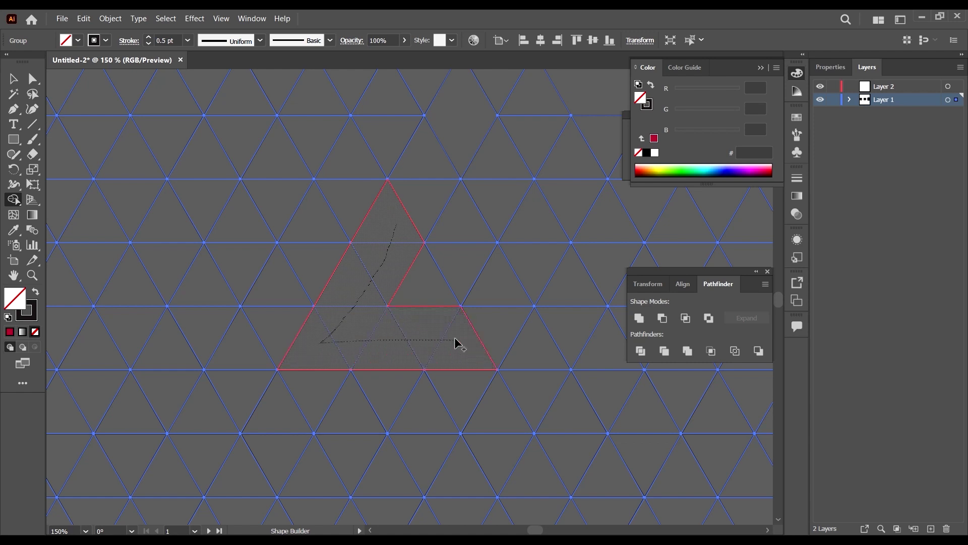
key(ctrl+minus)
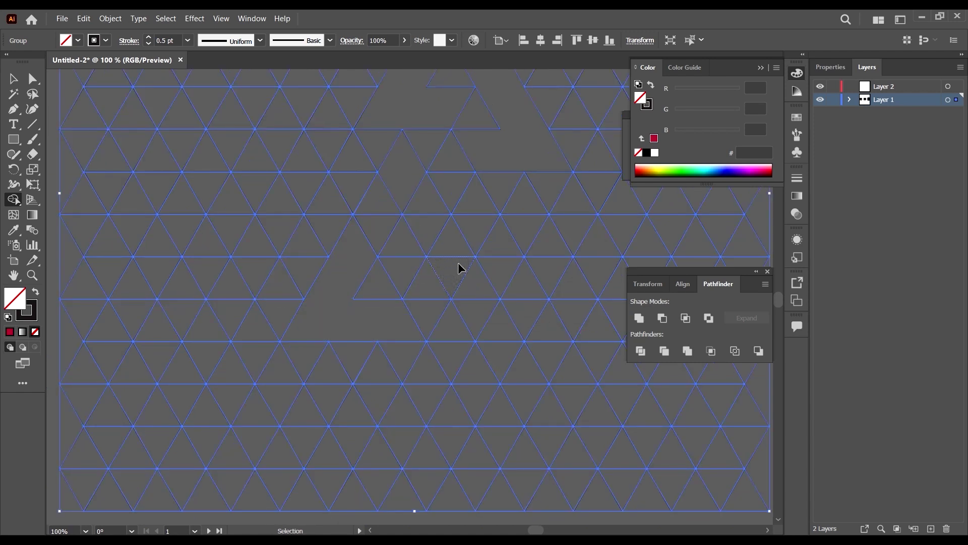
Pick the next lighter crimson shade as fill and merge triangles below the A cut-out into a slanted L with Shape Builder.
click(797, 93)
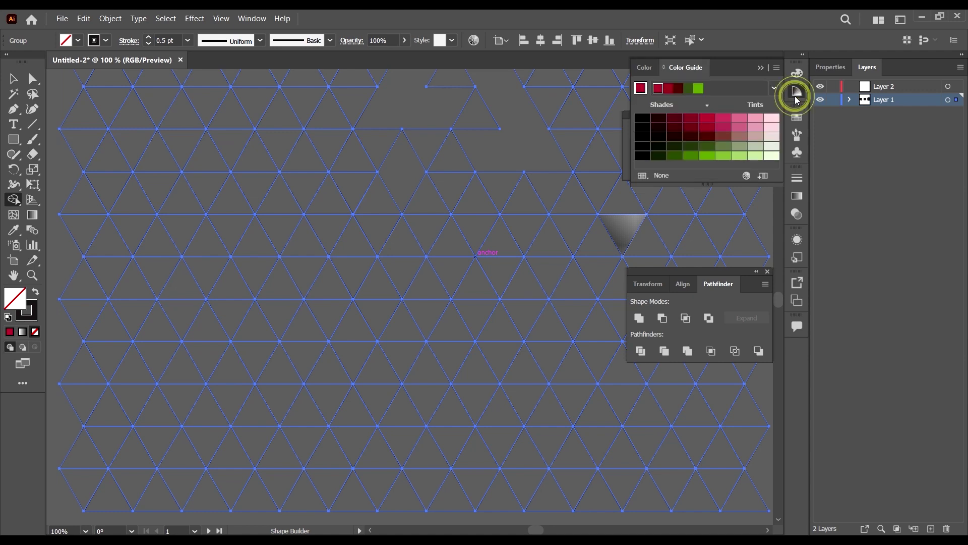
click(722, 118)
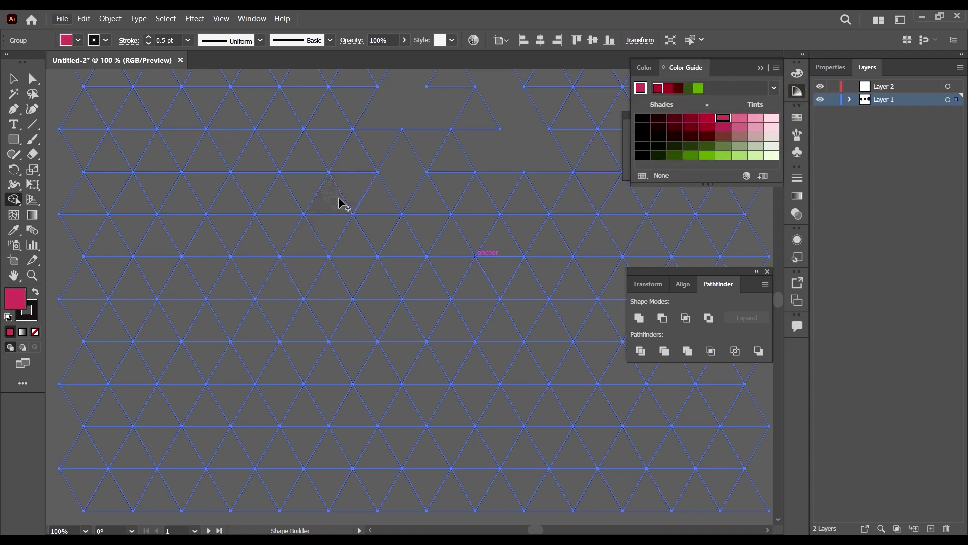
mouse_move(333, 199)
mouse_down()
mouse_move(258, 312)
mouse_move(353, 320)
mouse_move(373, 316)
mouse_up()
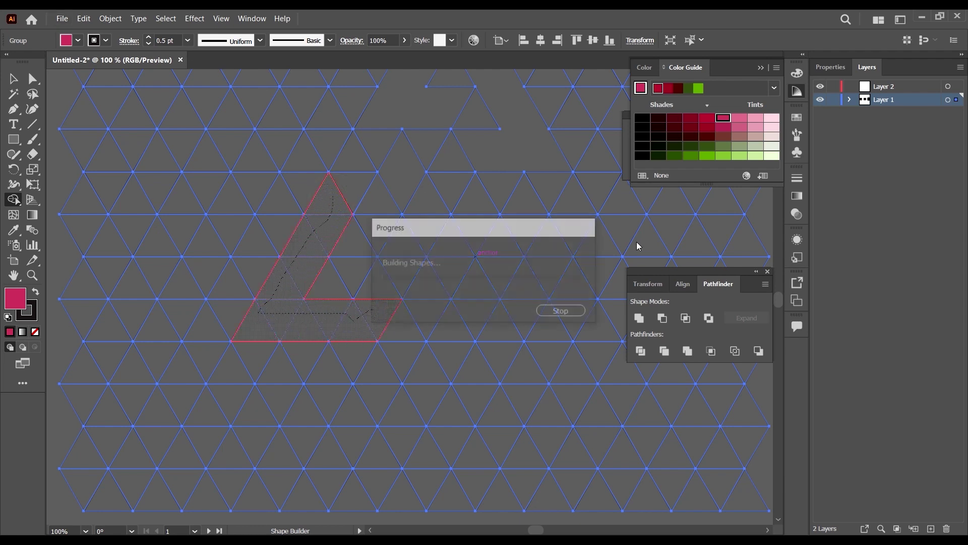
Merge triangles beside the L into a small parallelogram and, below it, a hexagon with a V-shaped notch on top.
scroll(493, 220, down, 1)
scroll(402, 216, up, 2)
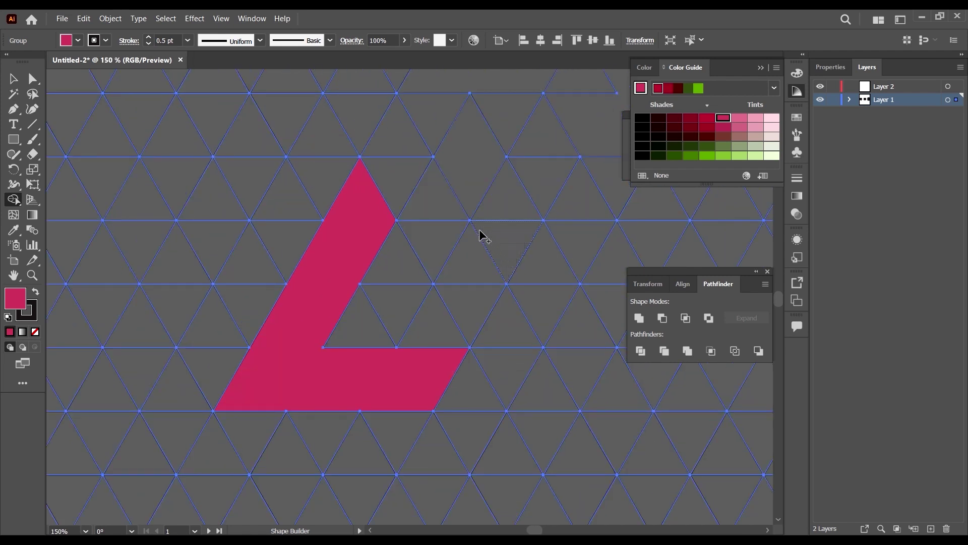
drag(501, 233, 473, 264)
scroll(253, 282, down, 1)
scroll(441, 272, up, 1)
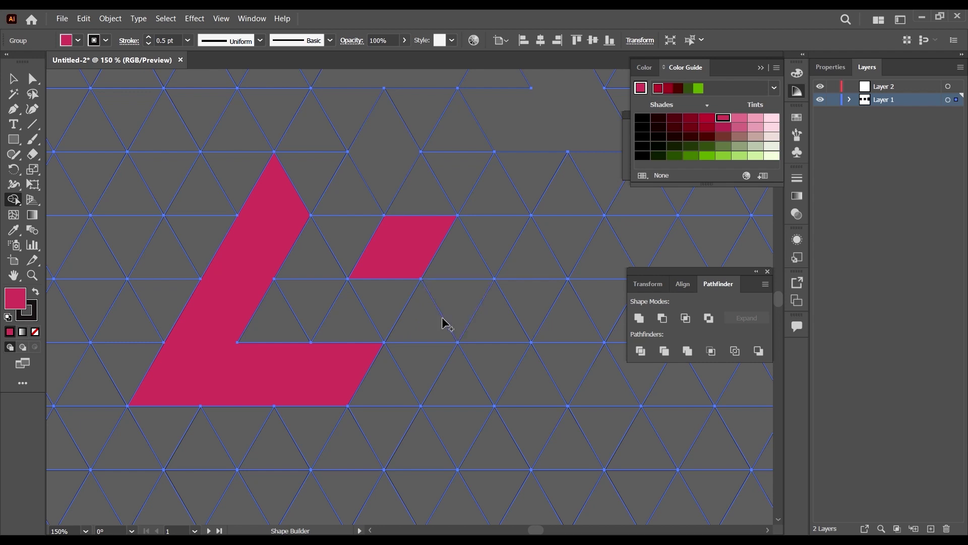
mouse_move(417, 321)
mouse_down()
mouse_move(456, 389)
mouse_move(506, 324)
mouse_up()
scroll(242, 282, down, 3)
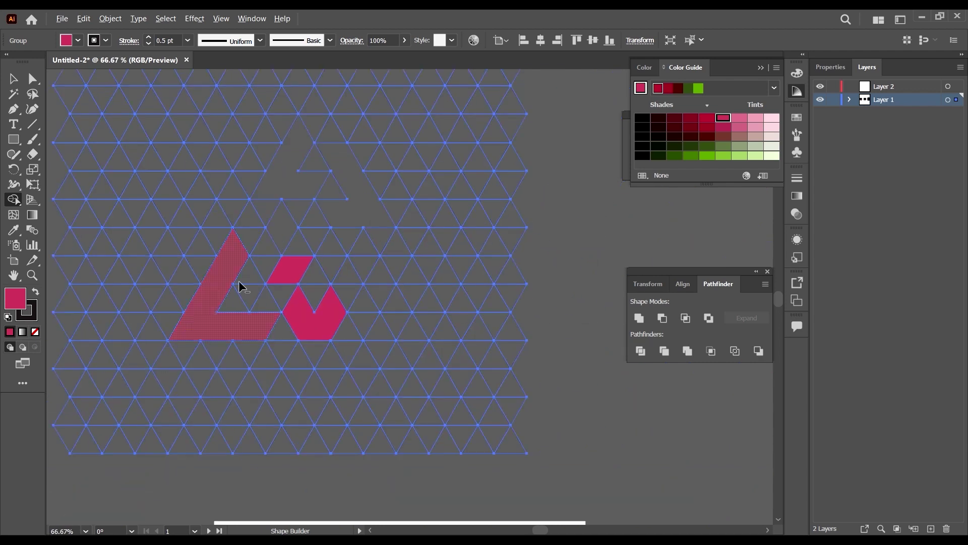
scroll(309, 276, up, 3)
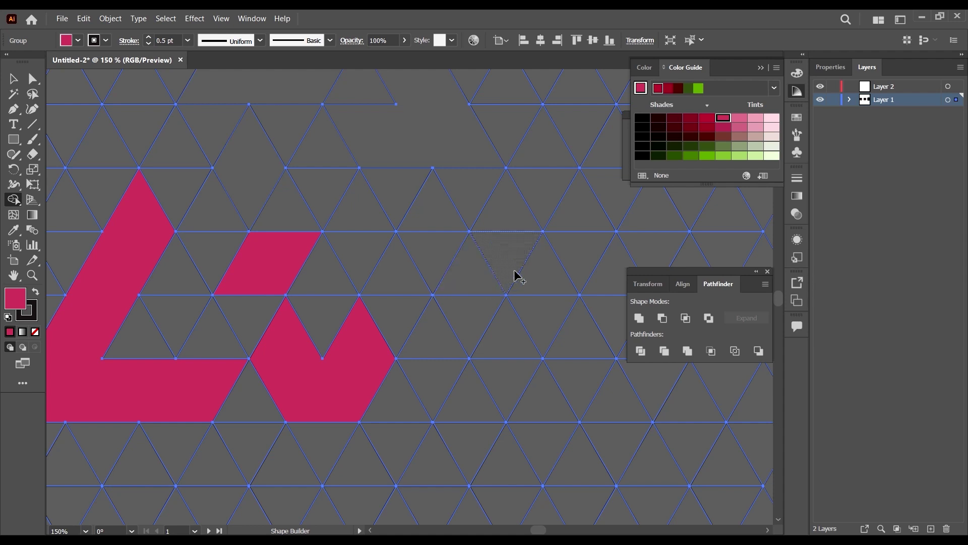
mouse_move(512, 249)
mouse_down()
mouse_move(475, 183)
mouse_move(499, 198)
mouse_up()
key(ctrl+z)
mouse_move(515, 254)
mouse_down()
mouse_move(494, 199)
mouse_move(438, 197)
mouse_move(404, 263)
mouse_move(439, 324)
mouse_up()
key(ctrl+z)
key(ctrl+shift+z)
scroll(476, 264, up, 1)
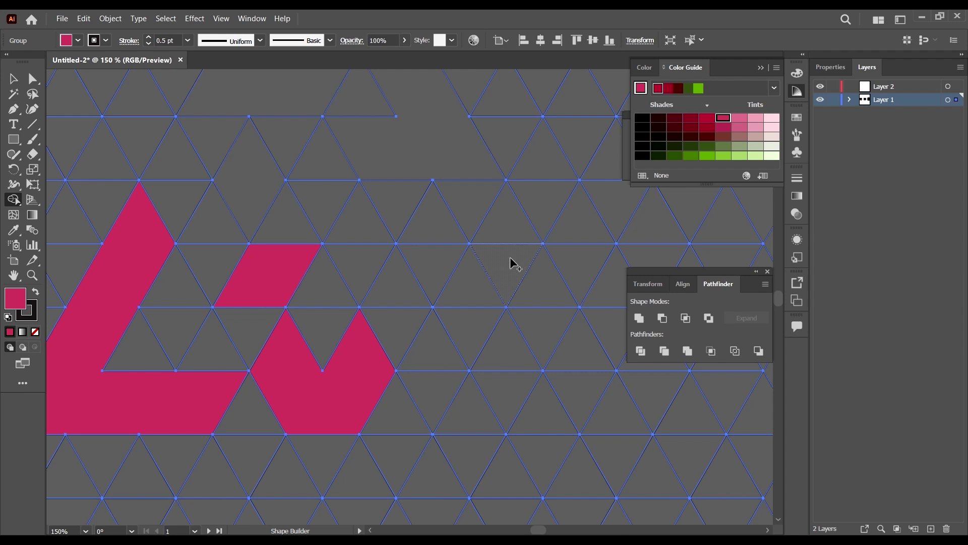
mouse_move(513, 238)
mouse_down()
mouse_move(455, 221)
mouse_move(409, 277)
mouse_move(466, 285)
mouse_up()
mouse_move(544, 201)
mouse_down()
mouse_move(464, 207)
mouse_move(431, 266)
mouse_move(465, 324)
mouse_move(530, 298)
mouse_move(486, 335)
mouse_move(499, 328)
mouse_up()
key(ctrl+z)
mouse_move(553, 195)
mouse_down()
mouse_move(431, 205)
mouse_move(457, 320)
mouse_up()
scroll(454, 318, down, 5)
scroll(413, 266, up, 4)
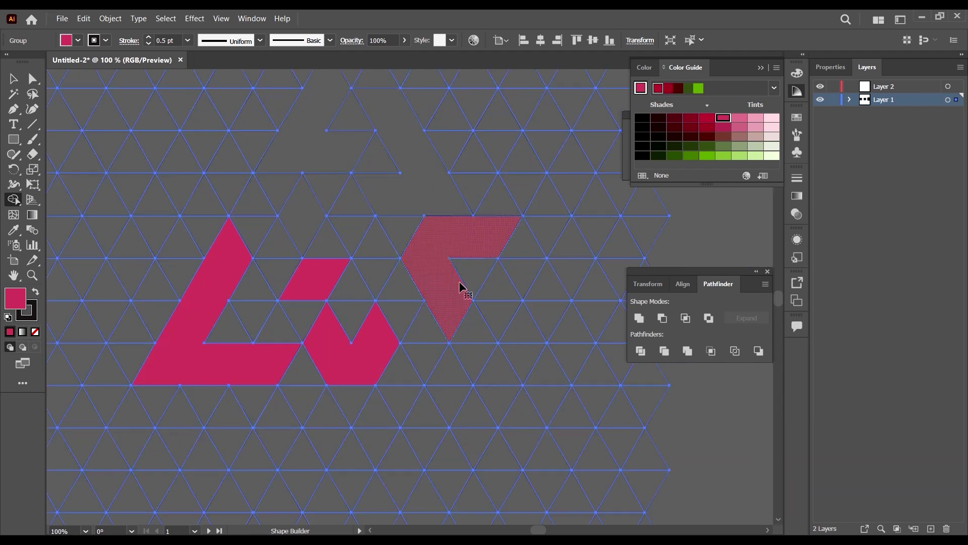
key(ctrl+z)
scroll(401, 285, up, 2)
scroll(406, 300, down, 2)
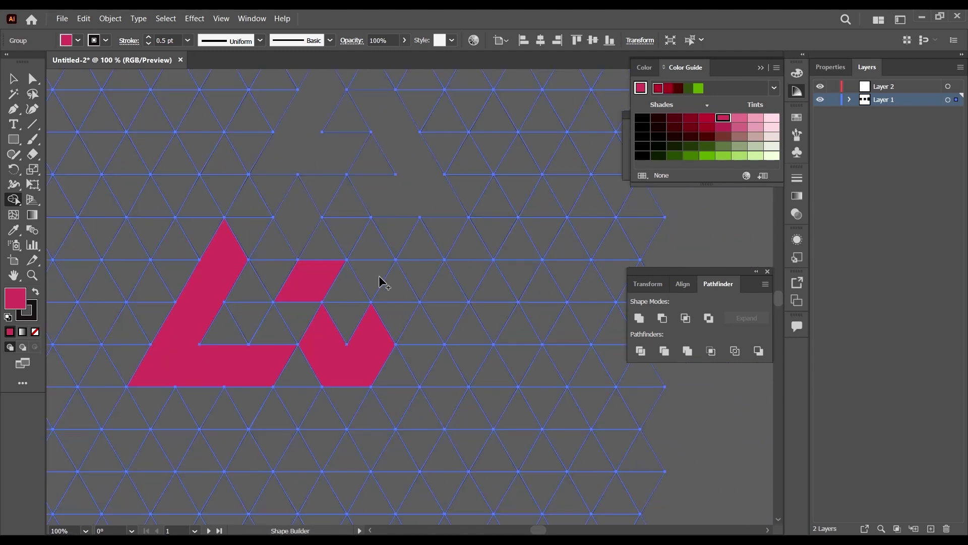
Merge two triangles above and right of the notched hexagon into a parallelogram slanting opposite to the first one.
click(422, 270)
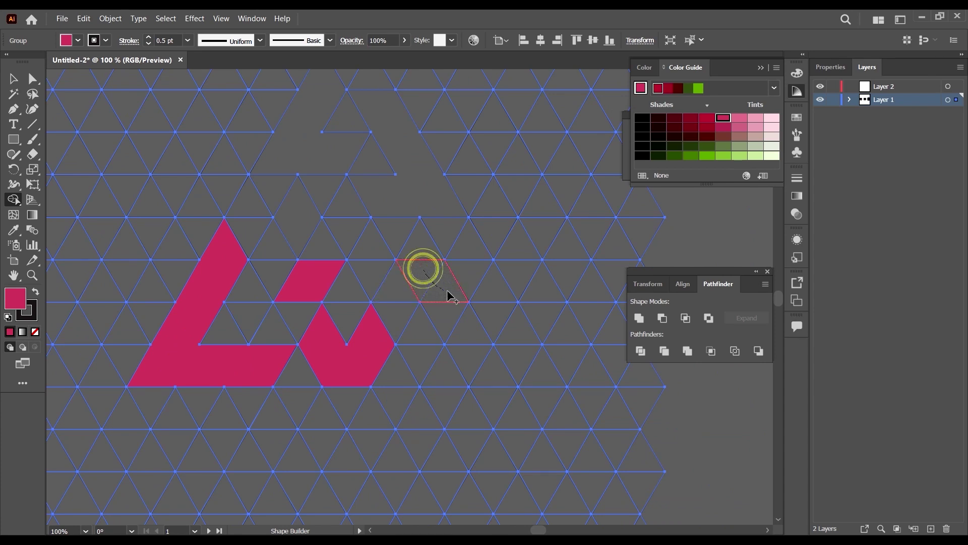
scroll(415, 242, down, 2)
scroll(417, 246, up, 2)
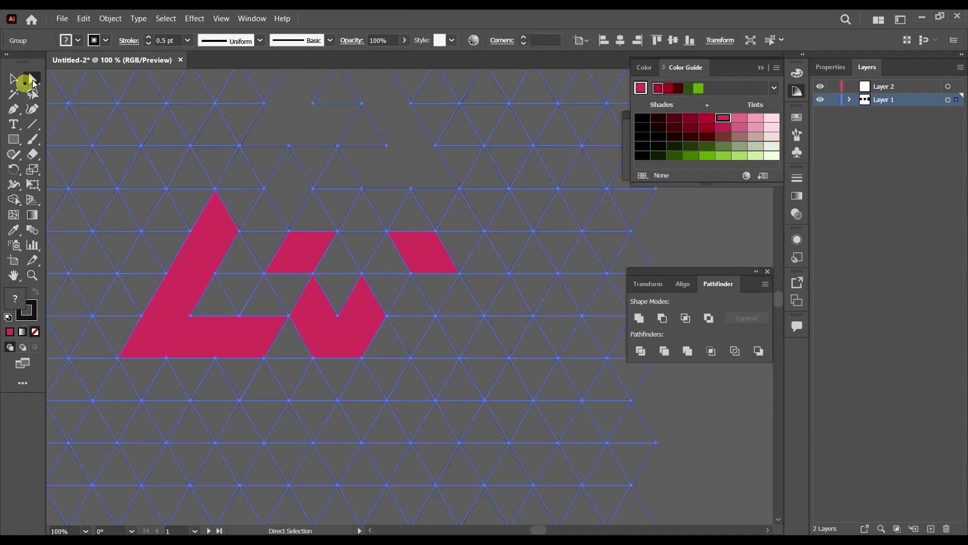
Cut the four pink pieces of the new mark out of the grid and paste them near the white background rectangle.
click(32, 79)
scroll(501, 391, down, 2)
click(661, 409)
scroll(431, 350, up, 1)
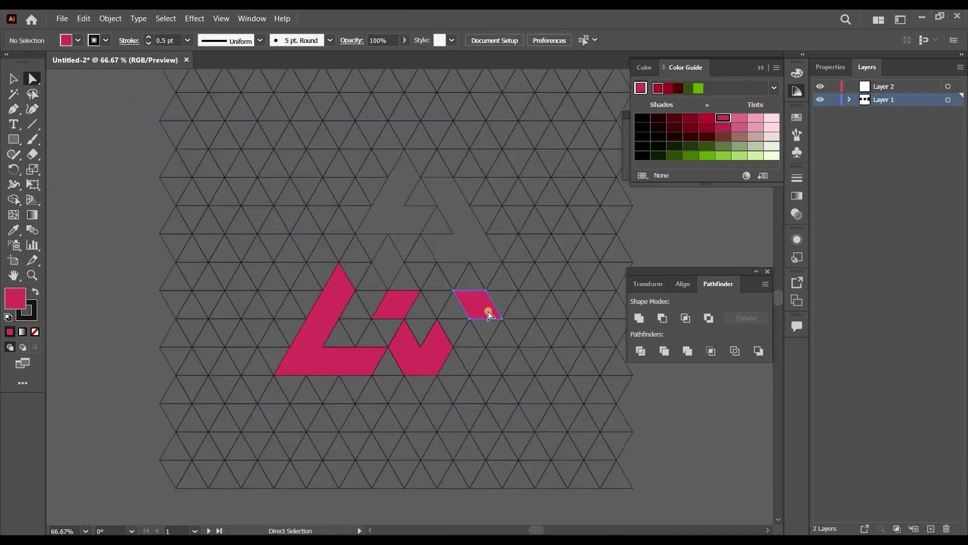
click(485, 309)
shift+click(401, 301)
shift+click(426, 353)
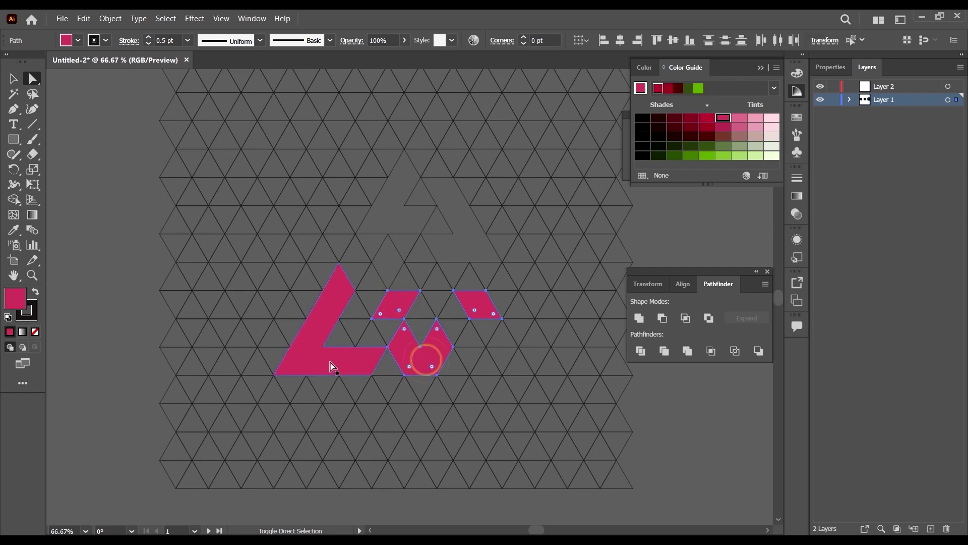
shift+click(328, 360)
scroll(407, 332, down, 2)
key(ctrl+x)
scroll(431, 342, down, 3)
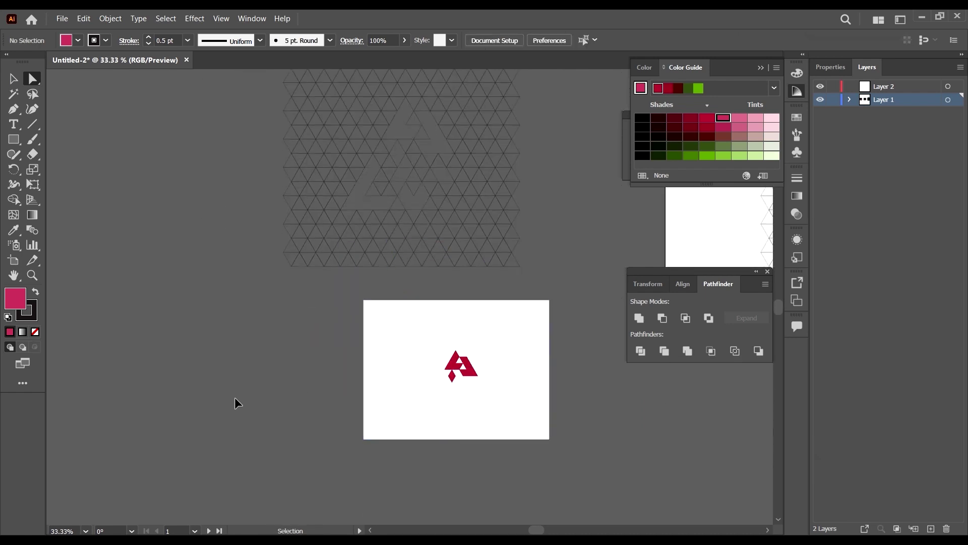
key(ctrl+v)
key(v)
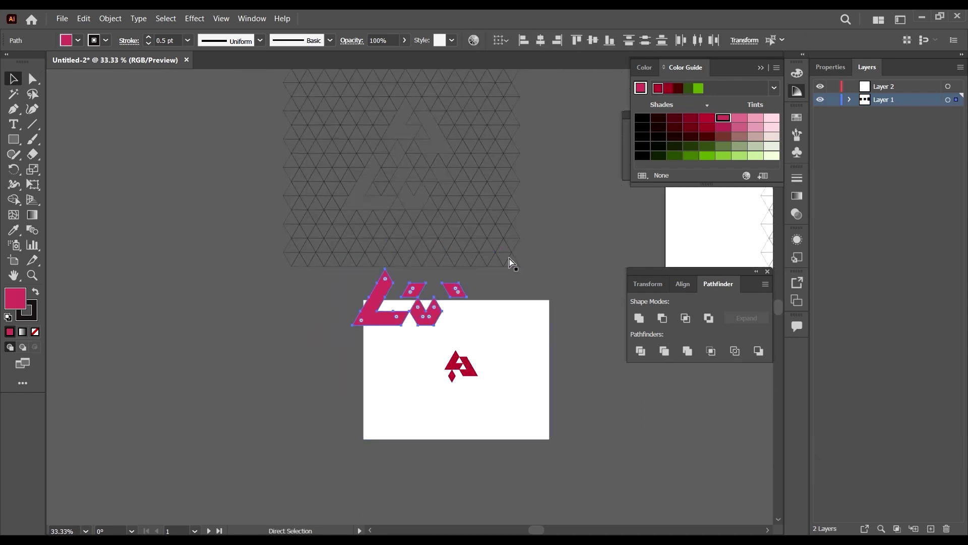
Group the four pasted pieces, shrink the group and place it on the white background left of the A mark.
key(ctrl+g)
drag(467, 269, 414, 372)
click(442, 310)
click(413, 302)
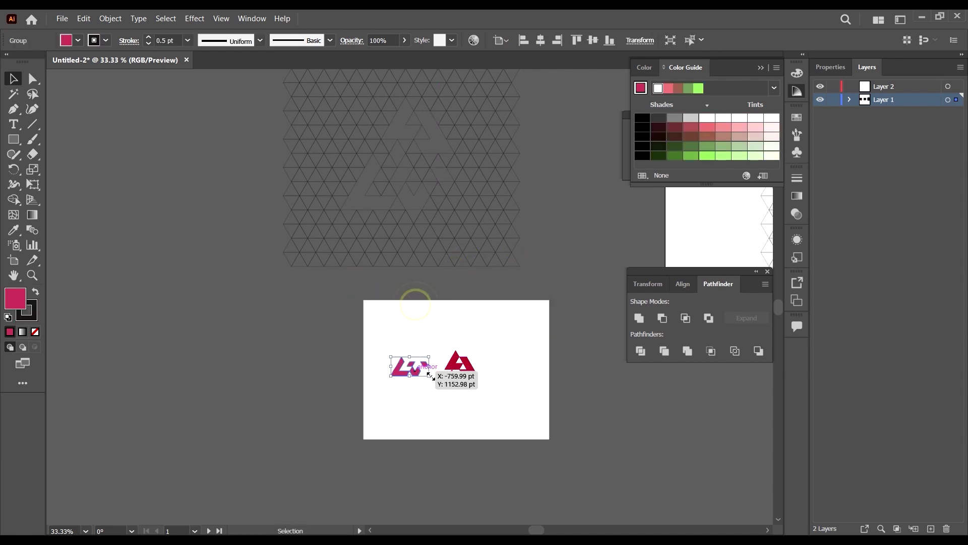
Move the A mark off the white background onto the empty canvas to its left.
scroll(431, 374, up, 2)
click(465, 374)
drag(499, 373, 171, 386)
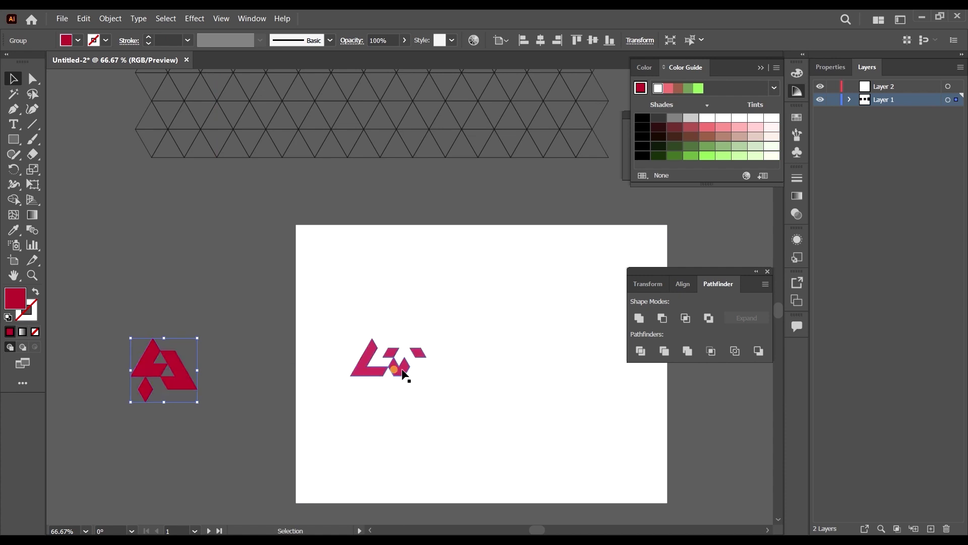
Move the pink mark toward the centre of the white background and give it a solid black fill without a stroke.
drag(402, 371, 499, 372)
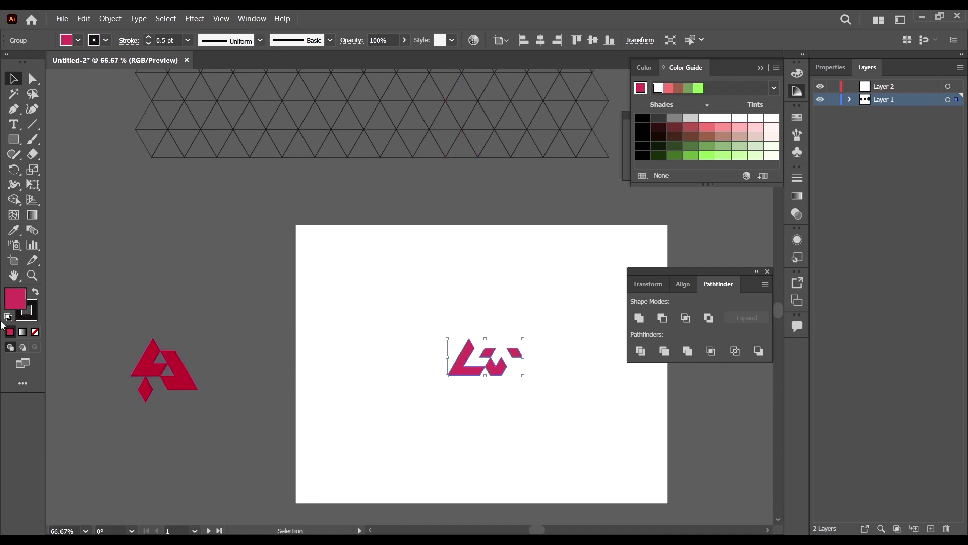
click(36, 292)
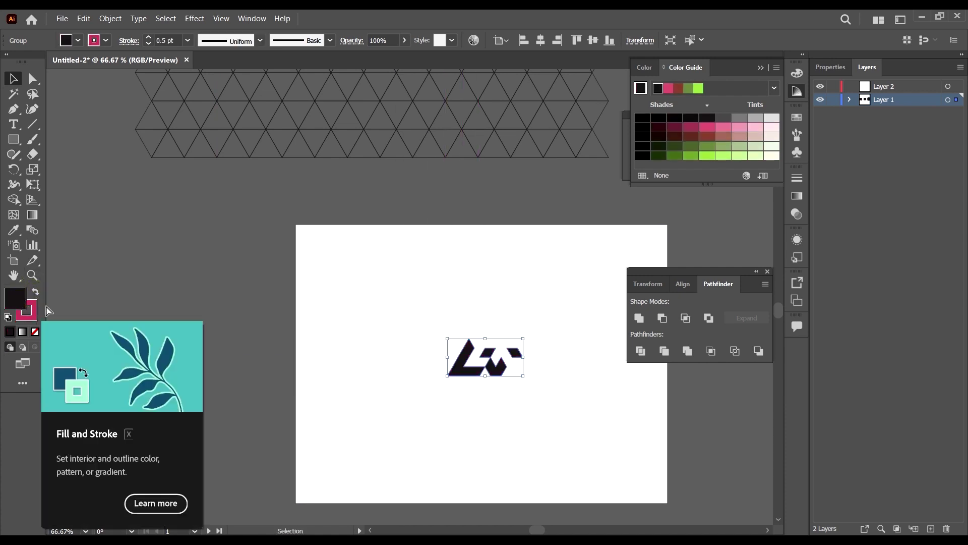
click(32, 303)
click(35, 332)
click(243, 358)
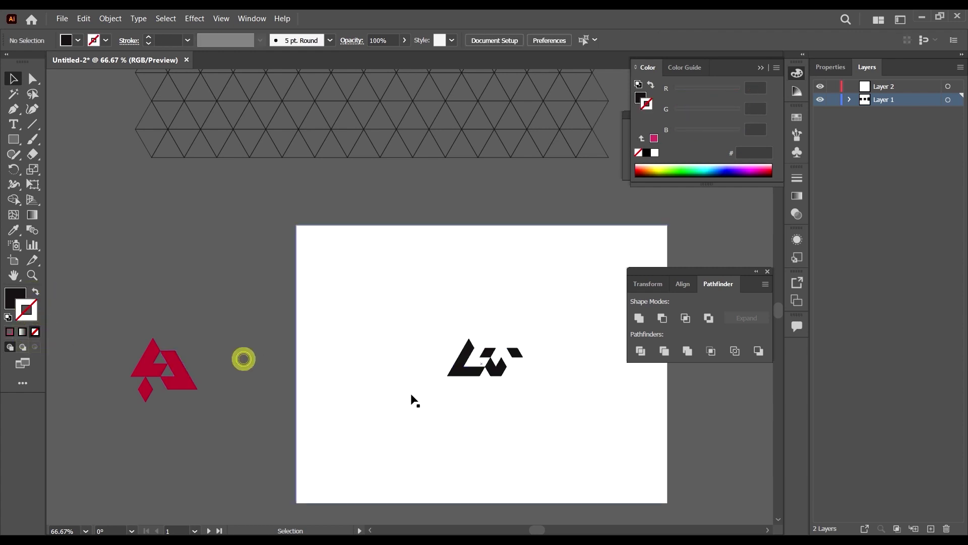
click(720, 421)
Delete the detached parallelogram at the black mark's upper right.
scroll(555, 376, up, 1)
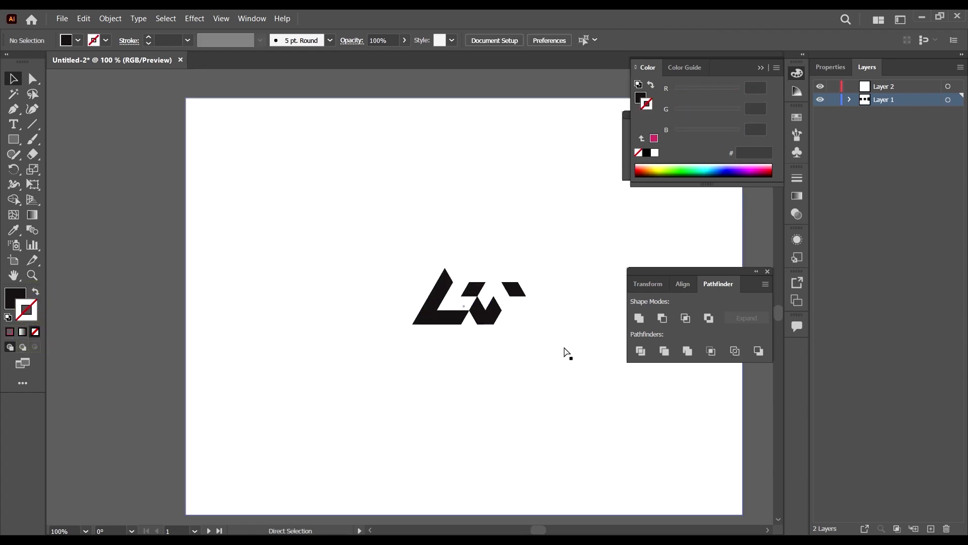
scroll(530, 333, up, 1)
key(a)
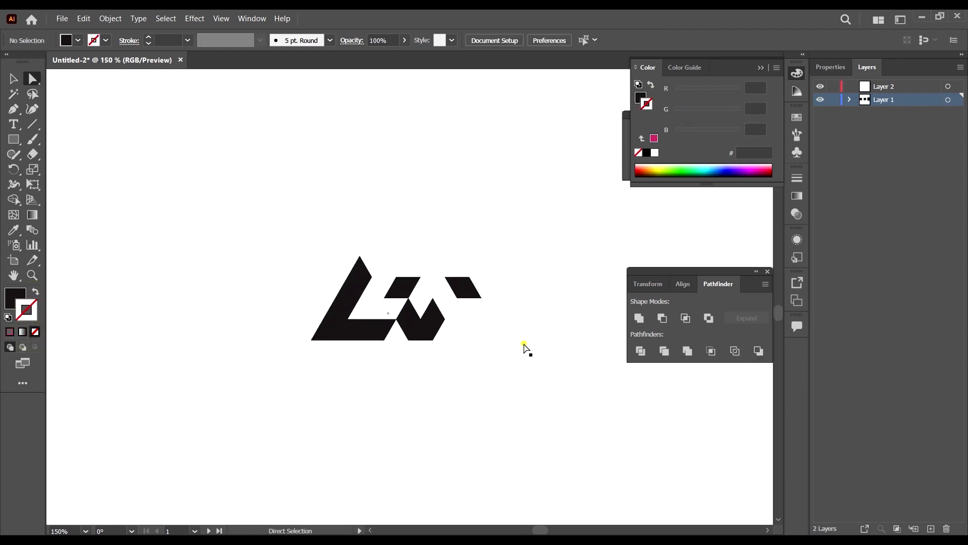
click(468, 290)
key(Delete)
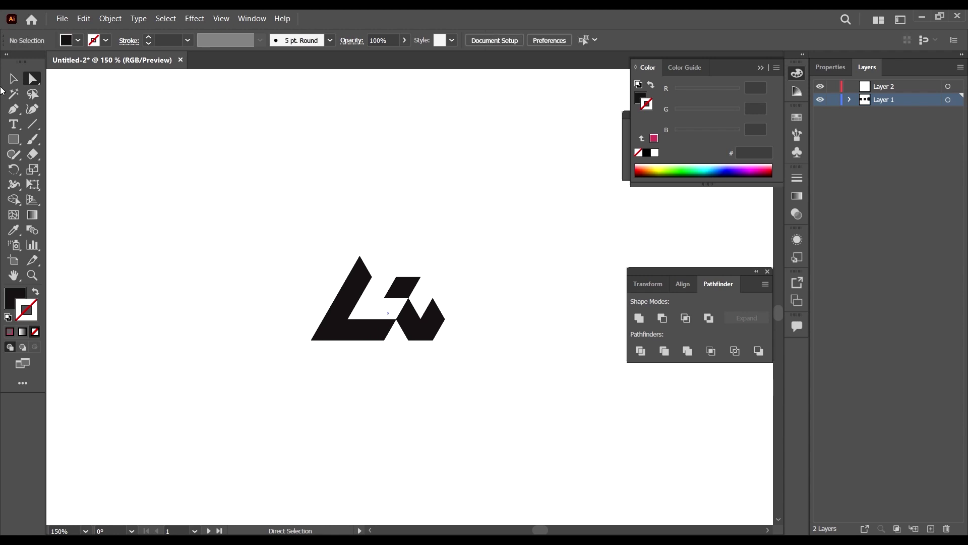
key(v)
Reposition the black mark so it sits centred on the white background.
scroll(333, 260, down, 2)
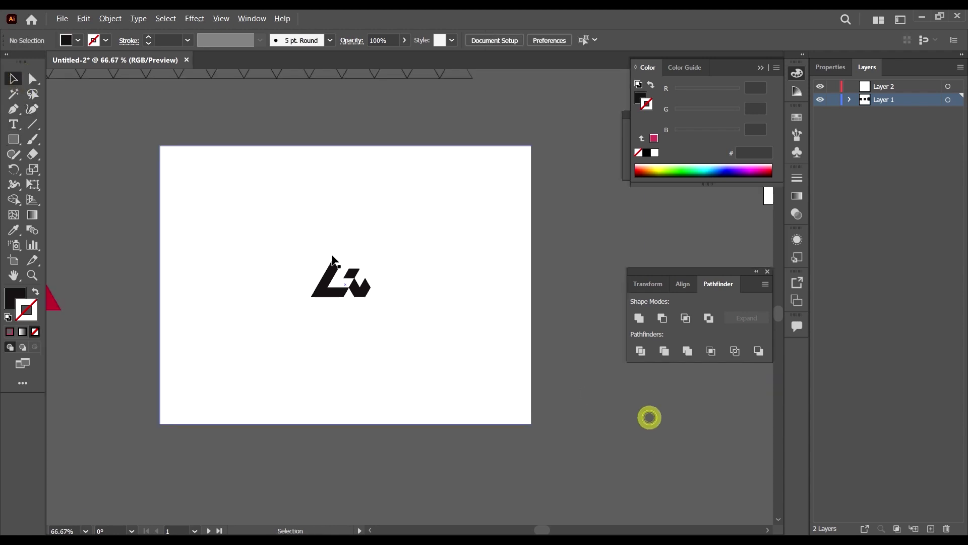
scroll(333, 259, up, 1)
drag(373, 310, 410, 327)
click(737, 449)
scroll(519, 333, left, 1)
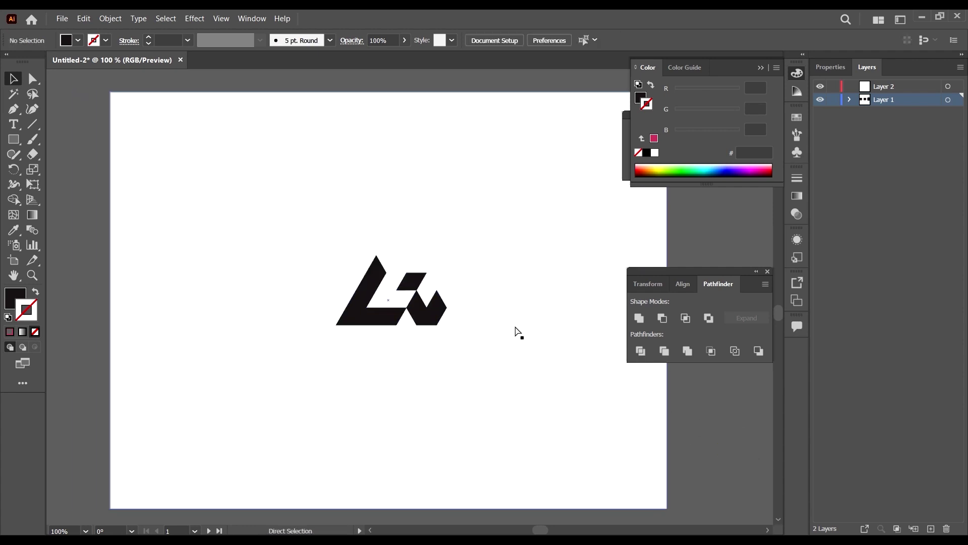
scroll(446, 330, right, 1)
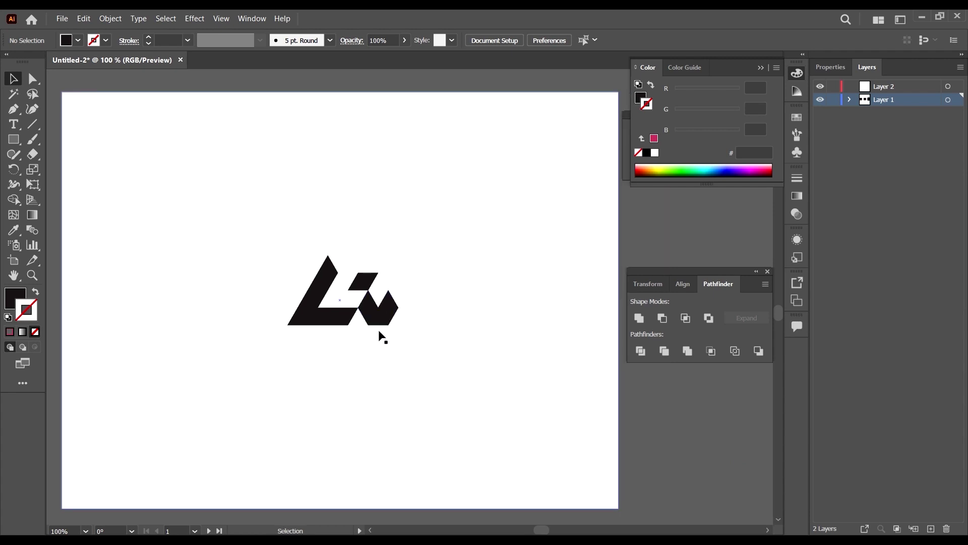
drag(380, 318, 376, 321)
scroll(376, 321, left, 1)
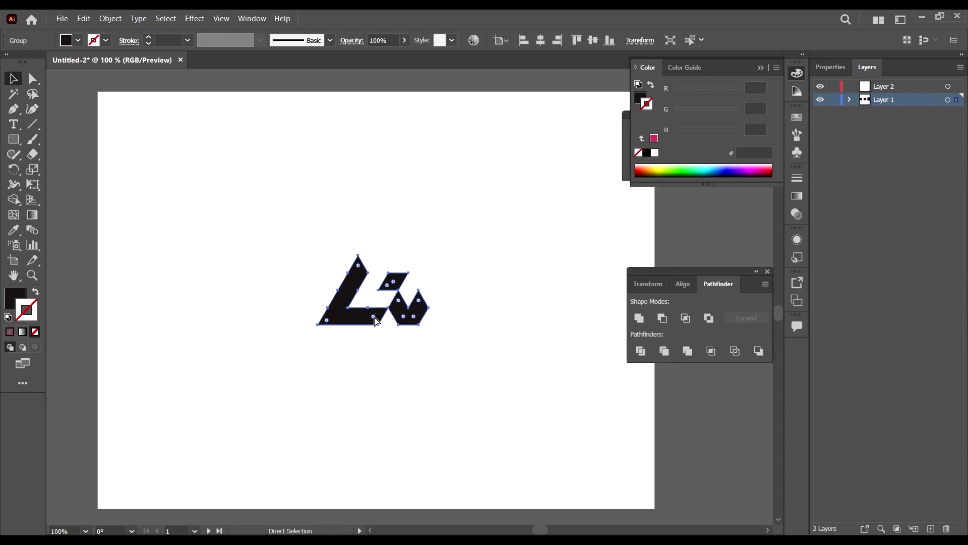
click(698, 413)
scroll(464, 337, down, 4)
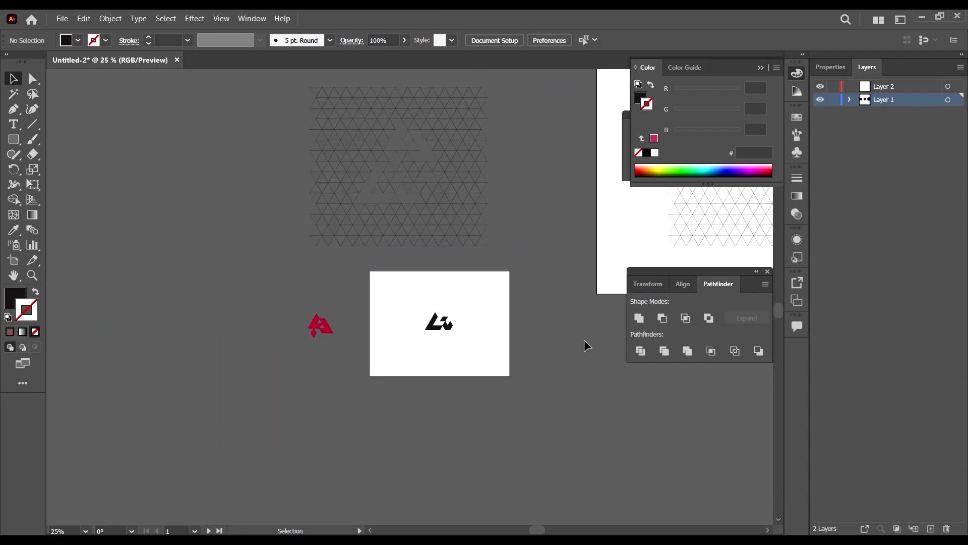
key(shift+x)
scroll(554, 308, up, 2)
scroll(534, 283, left, 2)
click(531, 275)
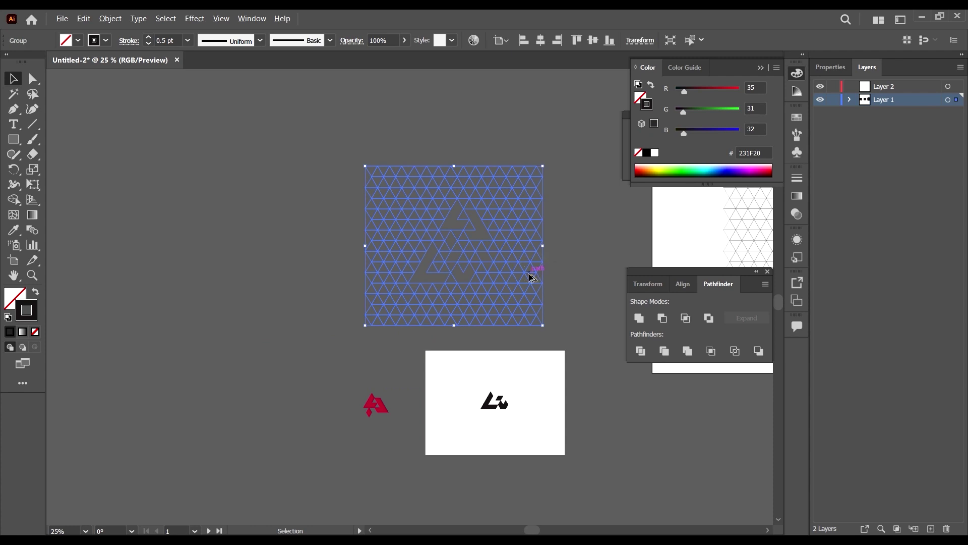
drag(529, 275, 278, 293)
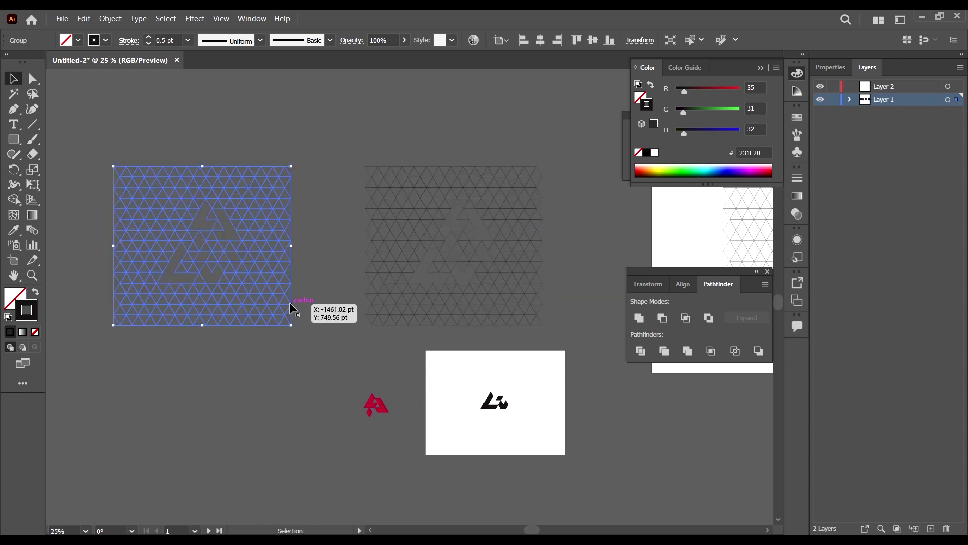
key(Delete)
Merge a run of grid triangles right of the cut-out mark into a slanted L with Shape Builder and fill it light pink.
click(434, 301)
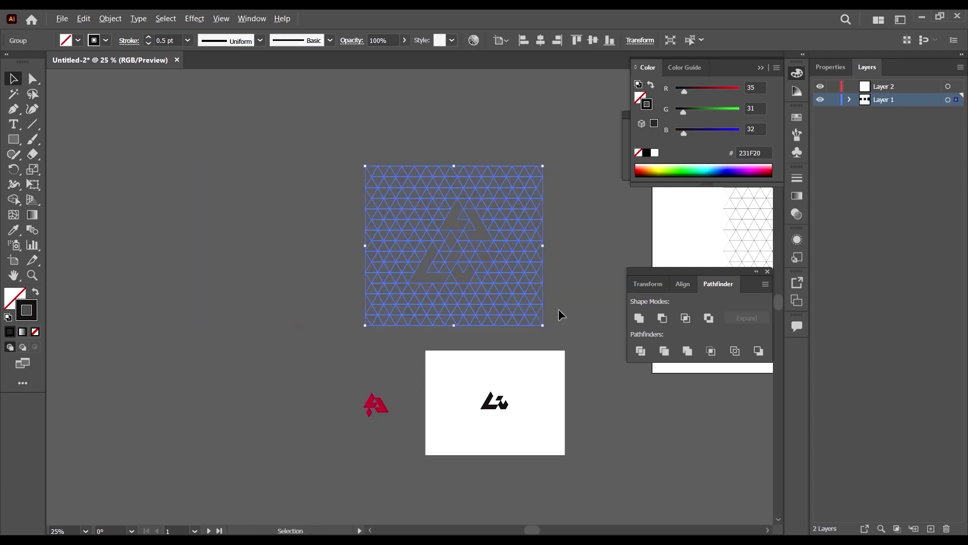
scroll(552, 301, up, 3)
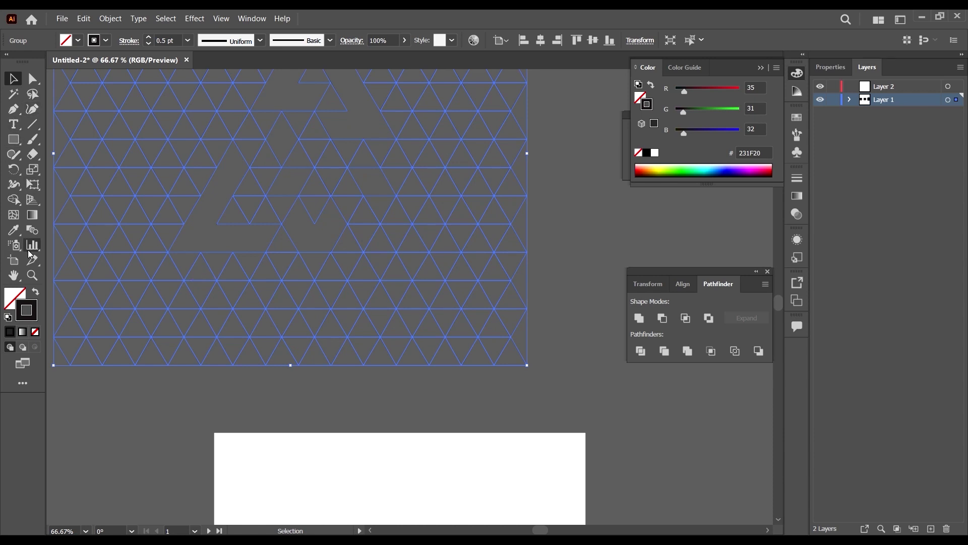
key(shift+m)
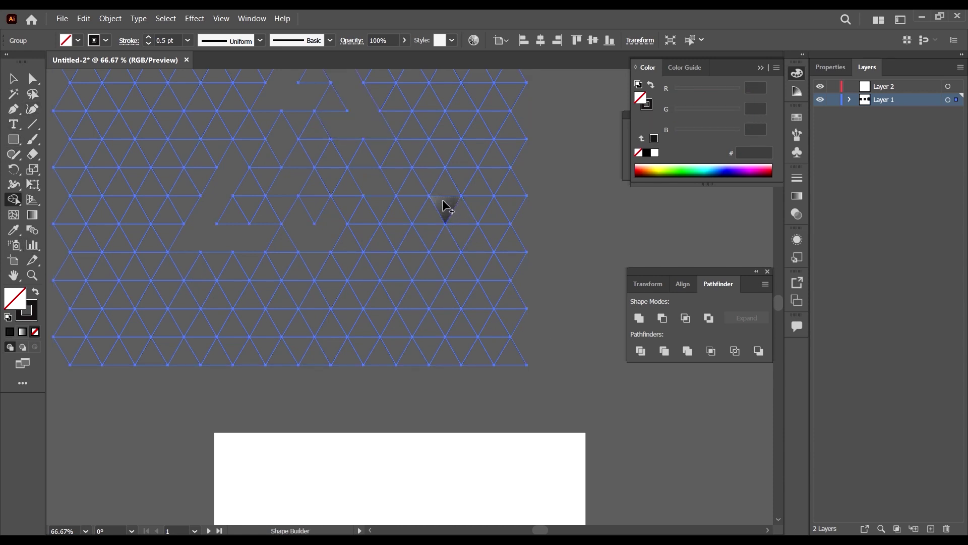
mouse_move(444, 200)
mouse_down()
mouse_move(394, 261)
mouse_move(478, 278)
mouse_up()
click(797, 94)
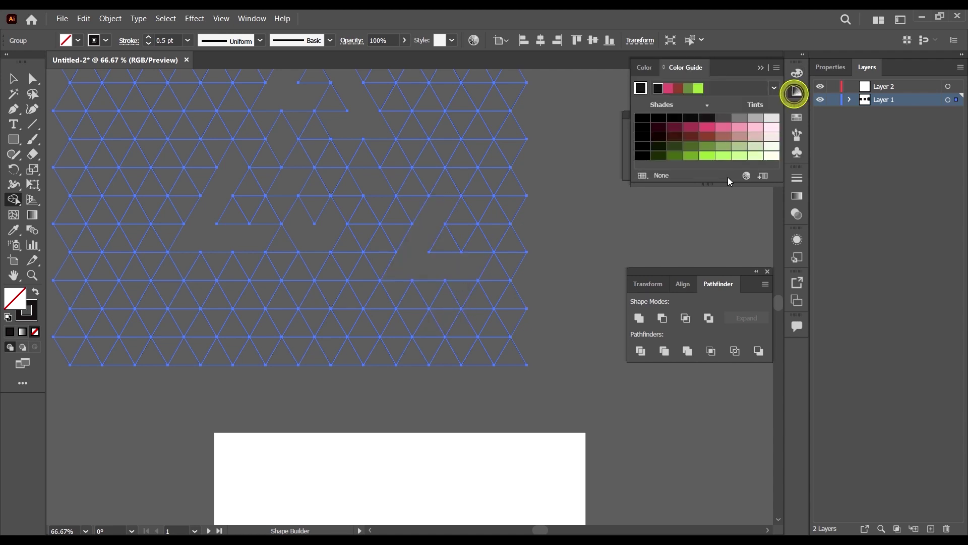
click(739, 126)
click(427, 224)
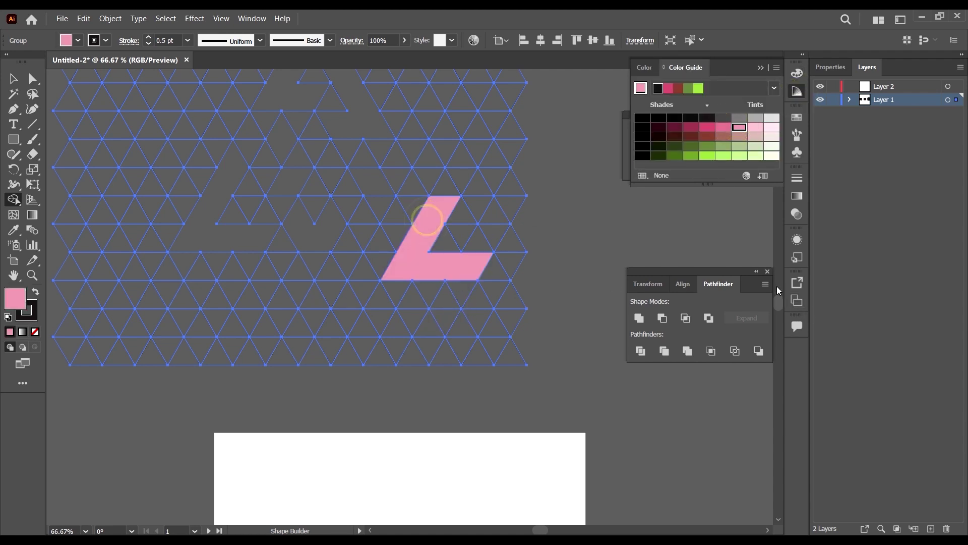
Merge triangles one row below the light pink L into an upside-down slanted L and fill it with darker pink.
scroll(474, 300, up, 5)
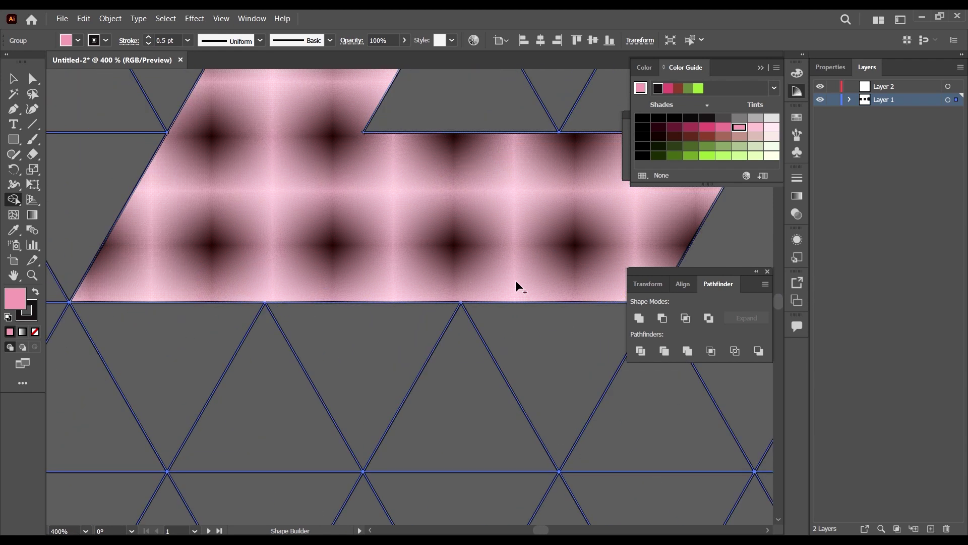
scroll(408, 266, down, 3)
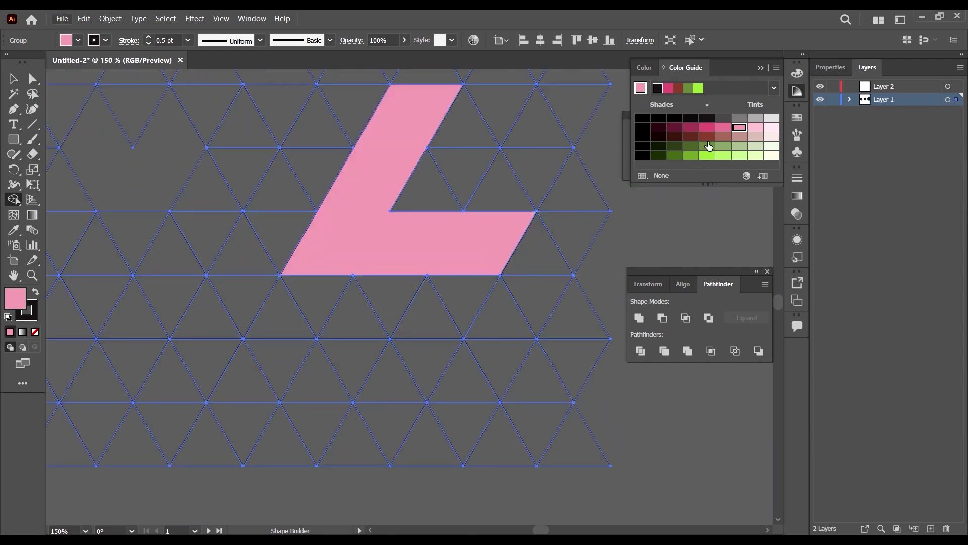
click(712, 128)
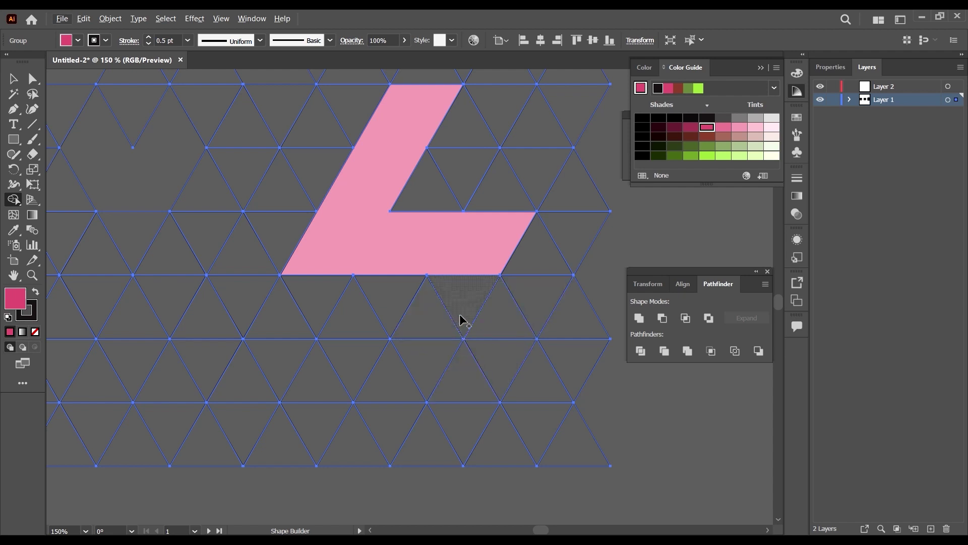
scroll(473, 318, down, 1)
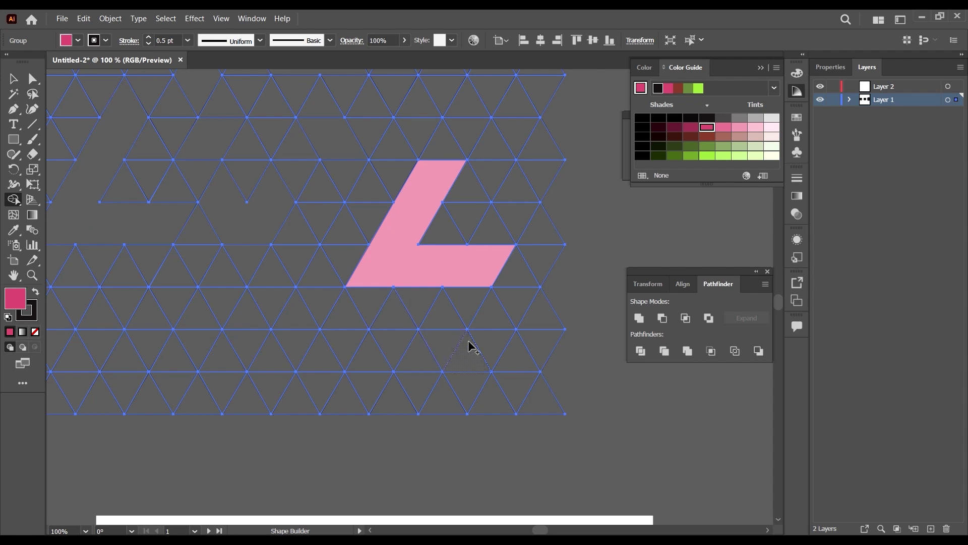
drag(452, 345, 345, 348)
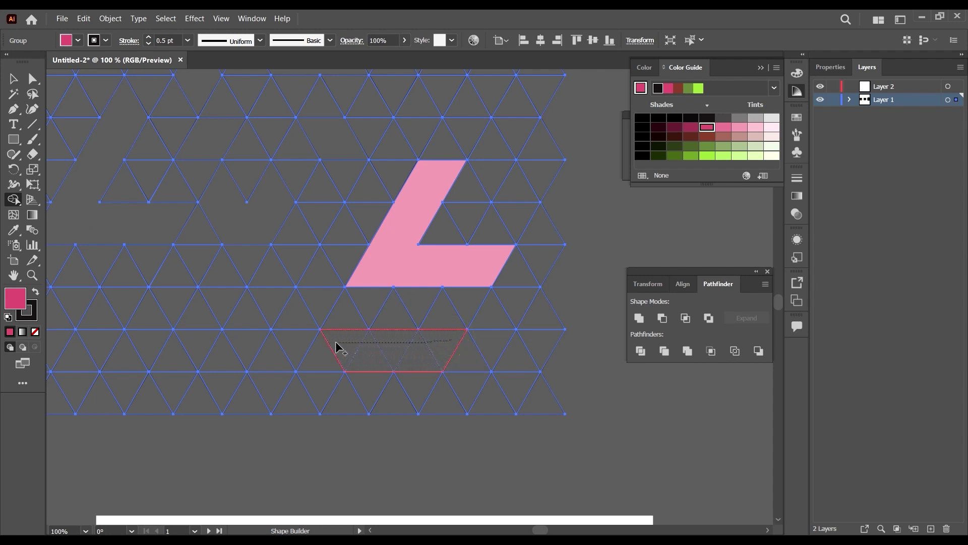
drag(337, 348, 301, 398)
scroll(478, 272, down, 2)
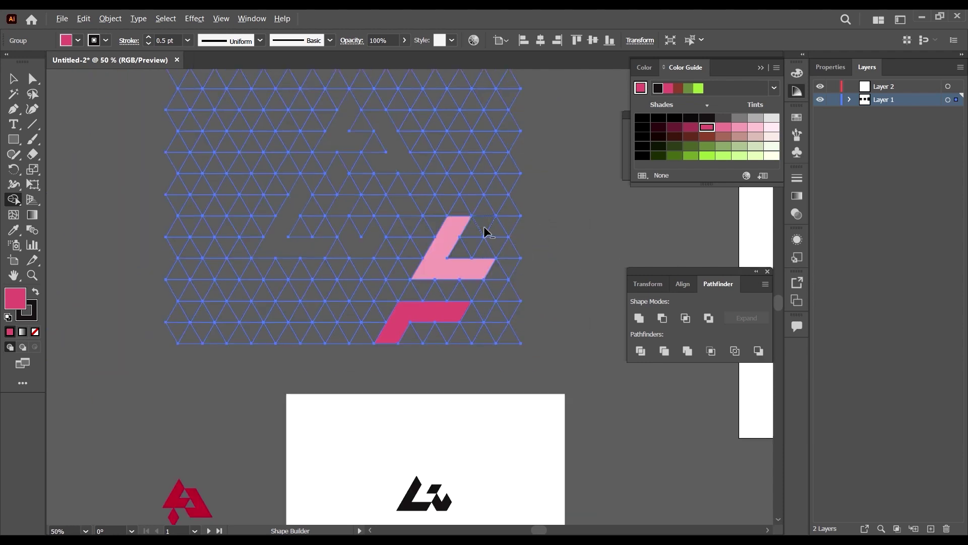
scroll(502, 282, up, 1)
Cut the two pink L shapes out of the triangular grid and paste them over the white background.
click(14, 80)
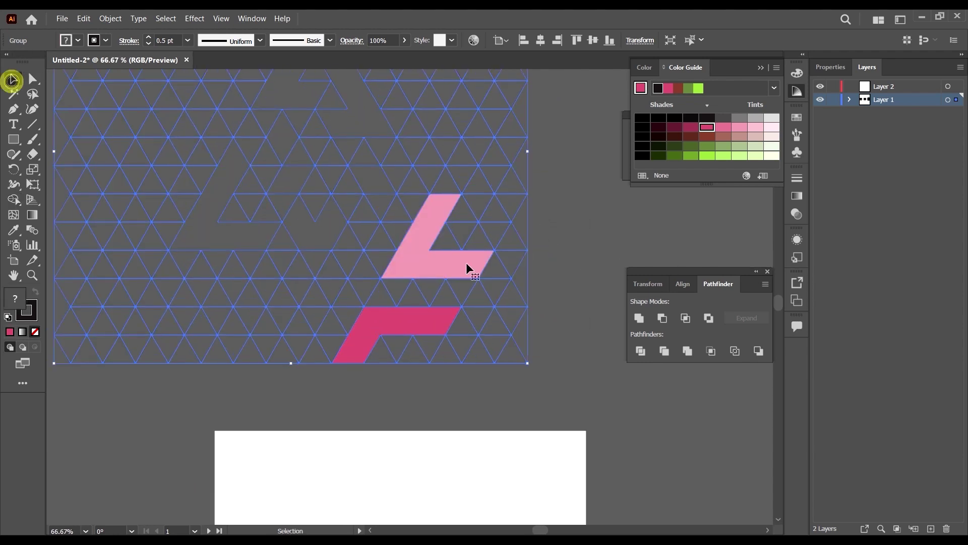
click(605, 188)
key(a)
click(438, 257)
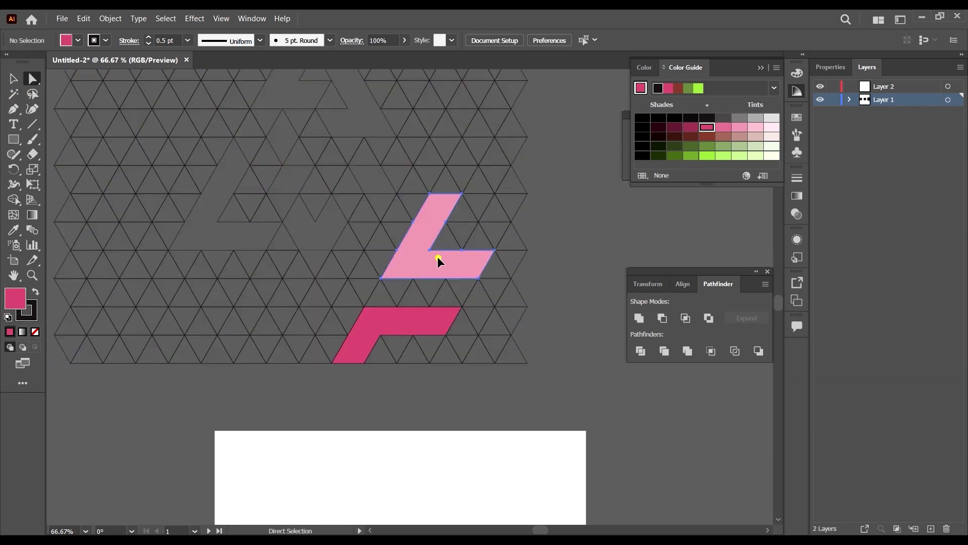
shift+click(406, 318)
key(ctrl+x)
scroll(438, 303, down, 2)
scroll(438, 272, down, 5)
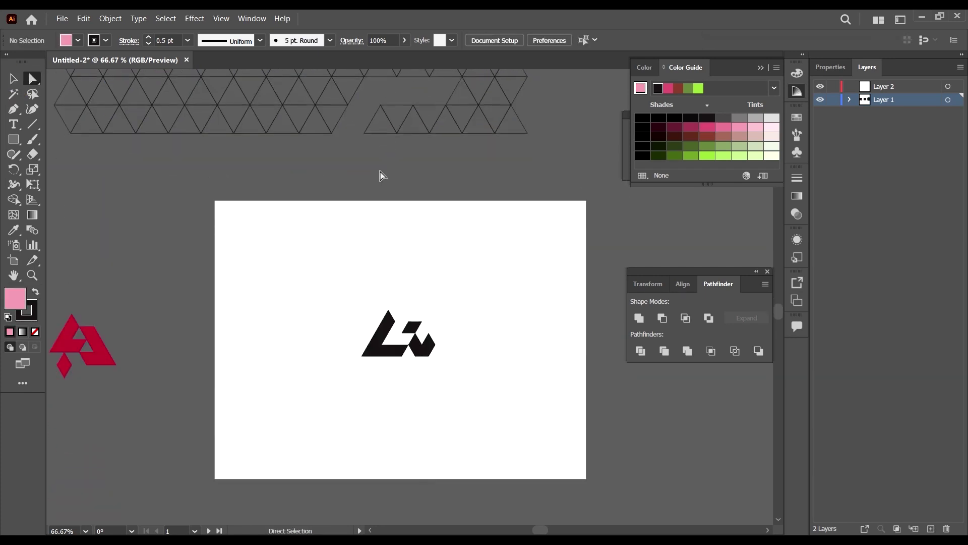
click(493, 443)
key(ctrl+v)
Group the two pasted shapes and copy the black mark's fill and absent stroke onto the group with the Eyedropper.
key(ctrl)
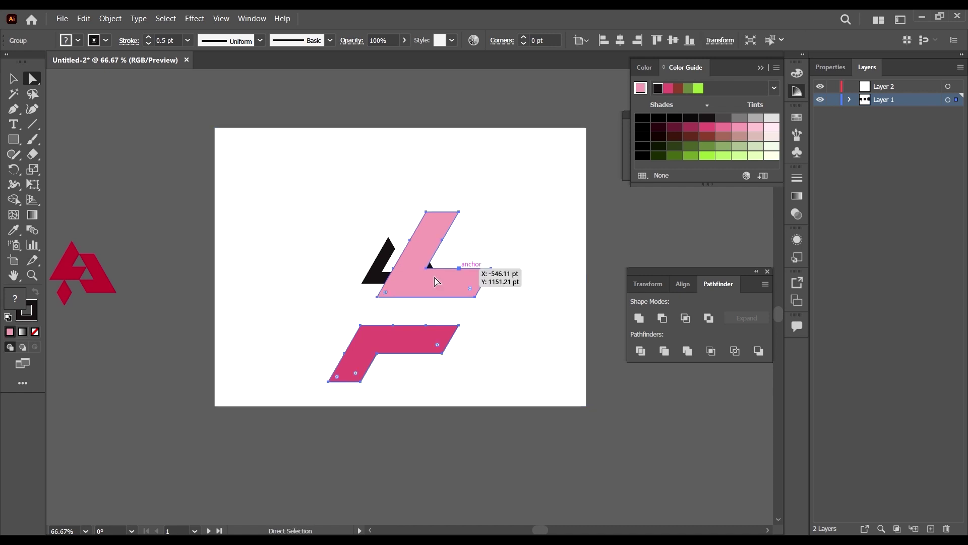
key(i)
click(377, 271)
key(v)
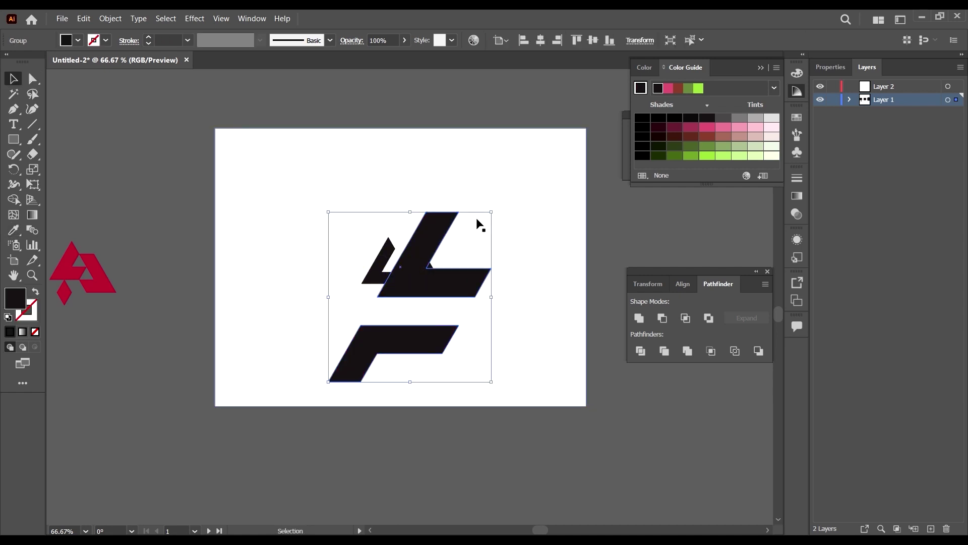
Shrink the new two-piece mark to a small logo near the white background's centre and delete the old black mark.
drag(491, 214, 376, 241)
click(389, 247)
key(Delete)
scroll(426, 302, up, 2)
scroll(421, 277, down, 2)
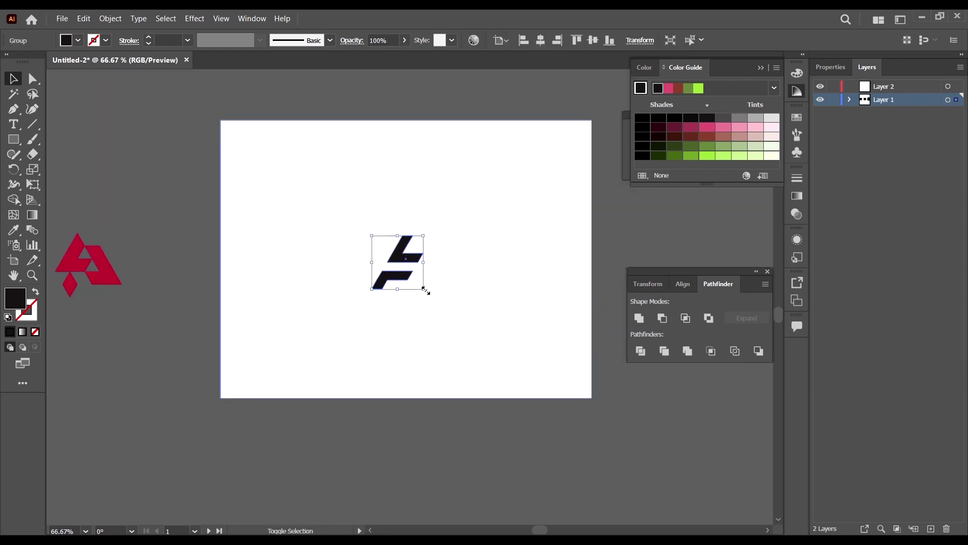
drag(423, 287, 422, 292)
click(679, 415)
Rotate the two-piece mark clockwise until its short arms run roughly horizontal and its long arms slant downward.
scroll(475, 267, up, 1)
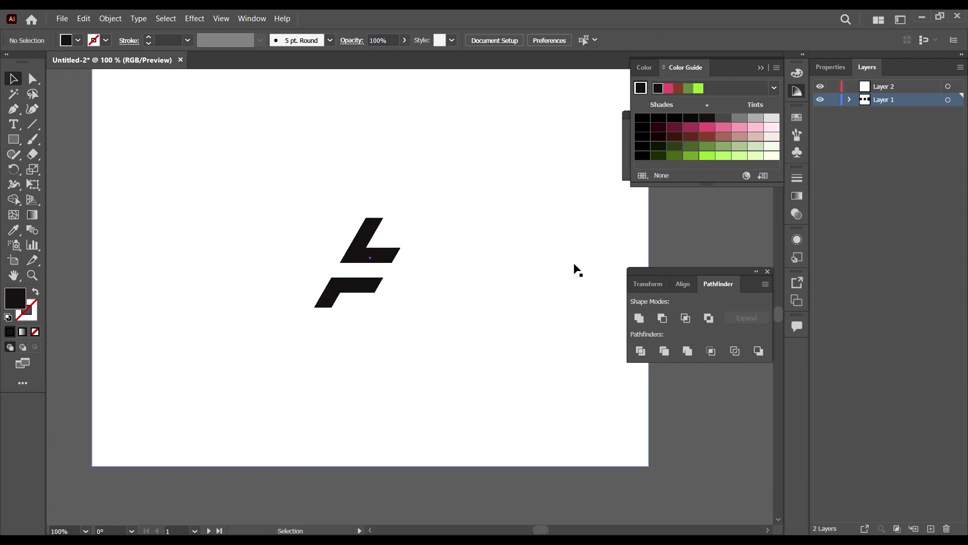
scroll(383, 296, up, 1)
click(396, 280)
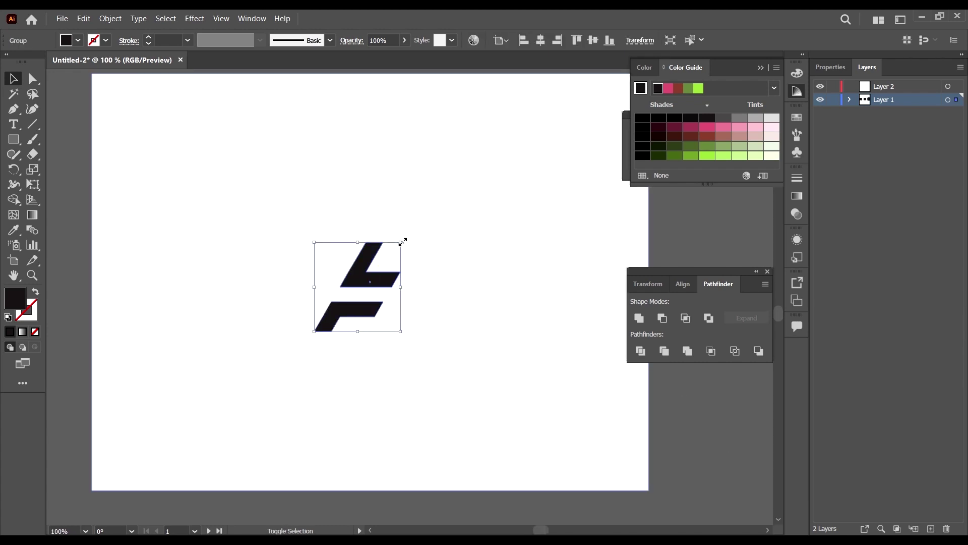
drag(404, 242, 469, 317)
Show the rulers and place a horizontal guide at the lower tip of the mark's left piece to check its alignment.
key(a)
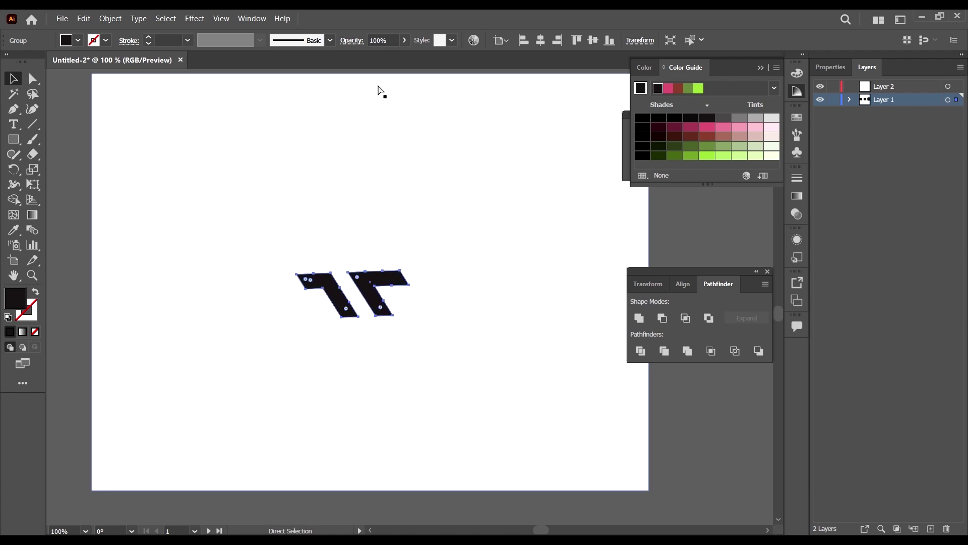
key(ctrl+r)
key(v)
drag(382, 72, 338, 253)
drag(345, 254, 347, 318)
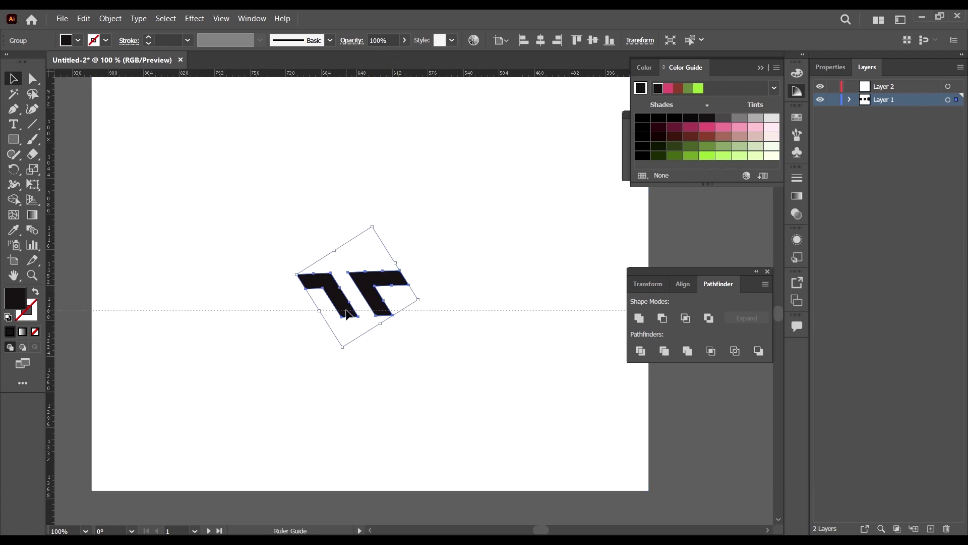
click(383, 329)
scroll(376, 320, up, 5)
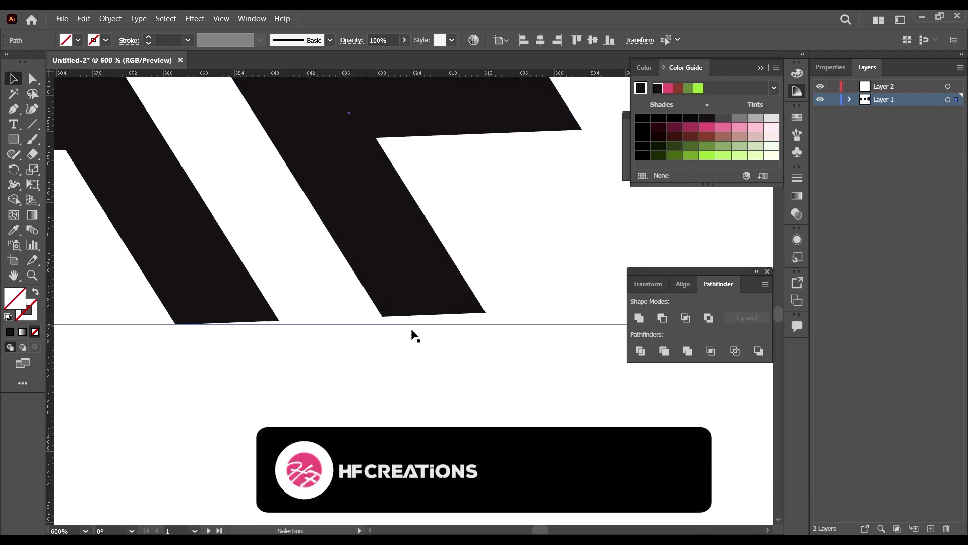
Rotate the two-piece mark slightly clockwise until its short edges run parallel to the horizontal guide.
click(425, 304)
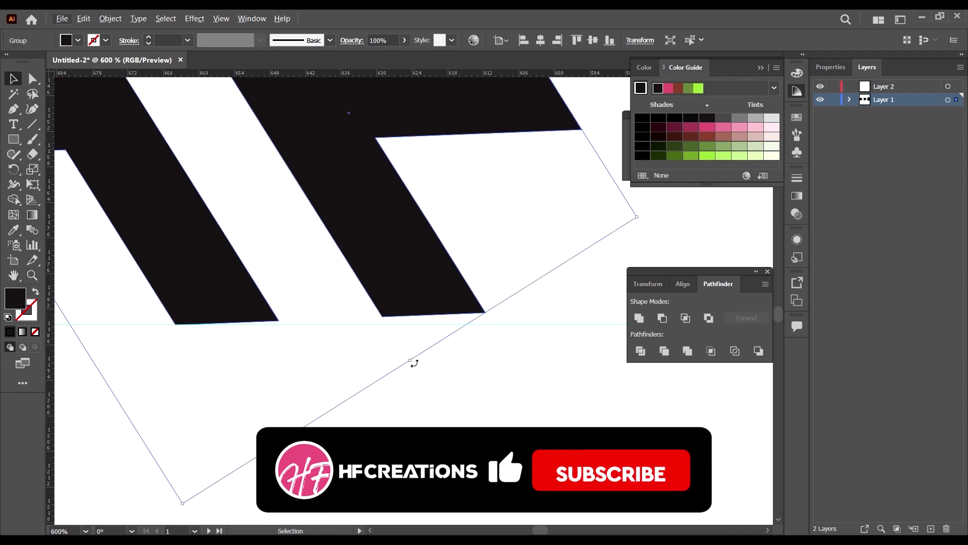
drag(411, 361, 403, 364)
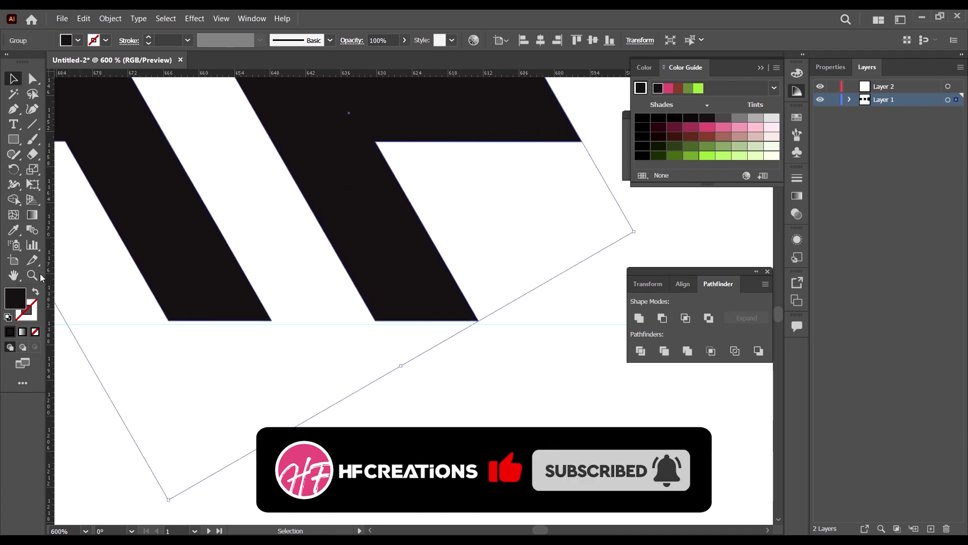
scroll(168, 331, up, 3)
scroll(249, 304, up, 3)
drag(291, 289, 291, 304)
scroll(300, 300, down, 10)
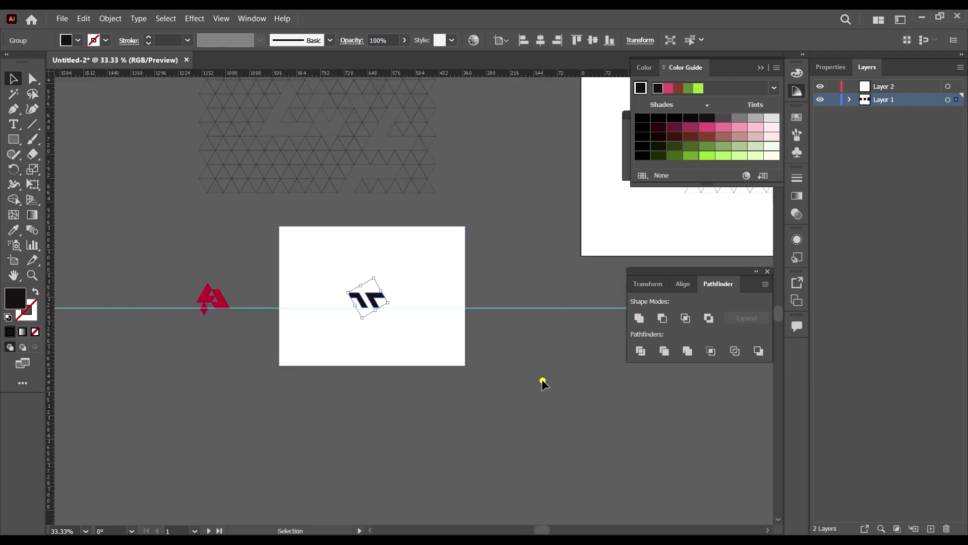
Delete the horizontal guide and centre the two-piece mark on the white background.
click(542, 381)
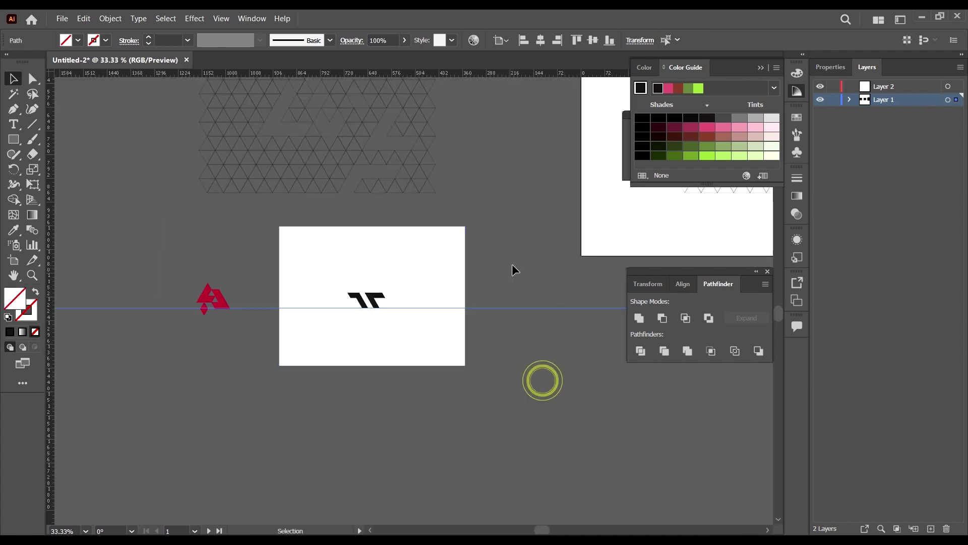
scroll(376, 305, up, 3)
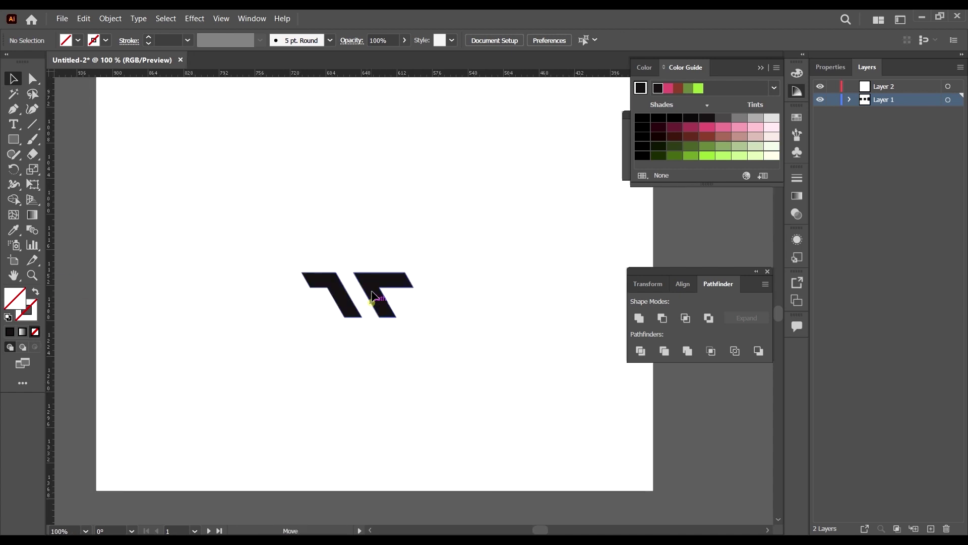
key(ctrl+z)
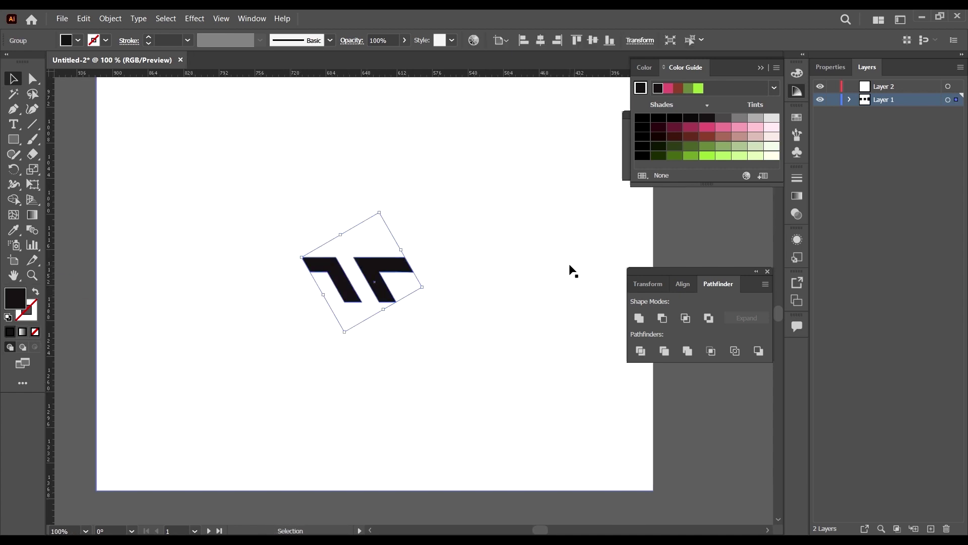
key(ctrl+minus)
key(ctrl+minus)
click(557, 371)
key(ctrl+equal)
scroll(285, 284, up, 1)
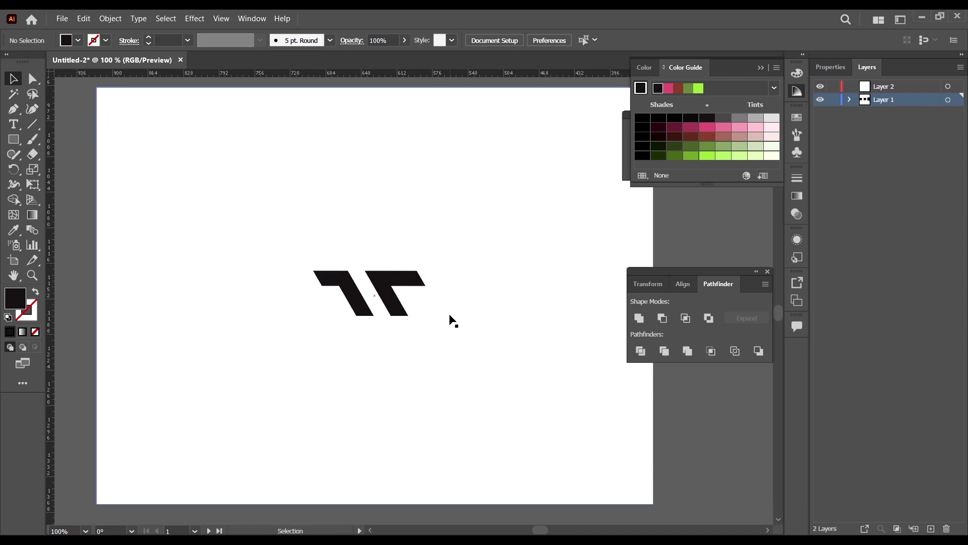
key(ctrl+minus)
key(ctrl+minus)
key(ctrl+minus)
key(ctrl+minus)
drag(579, 338, 529, 404)
drag(615, 431, 530, 479)
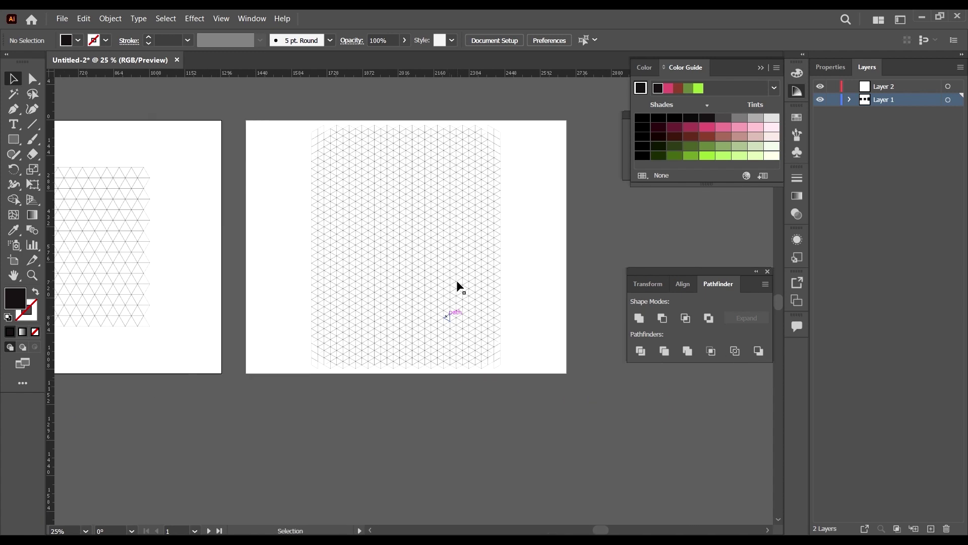
click(457, 282)
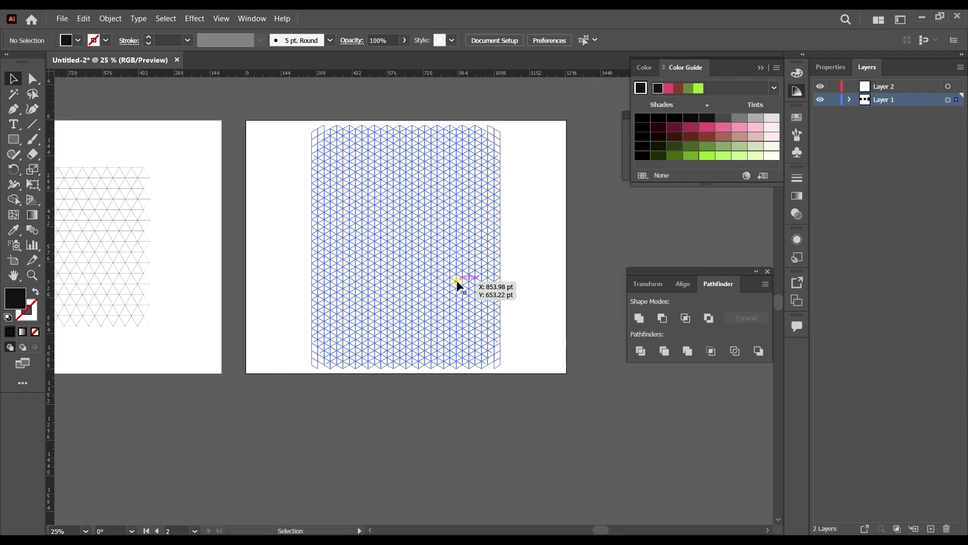
alt+scroll(382, 273, down, 3)
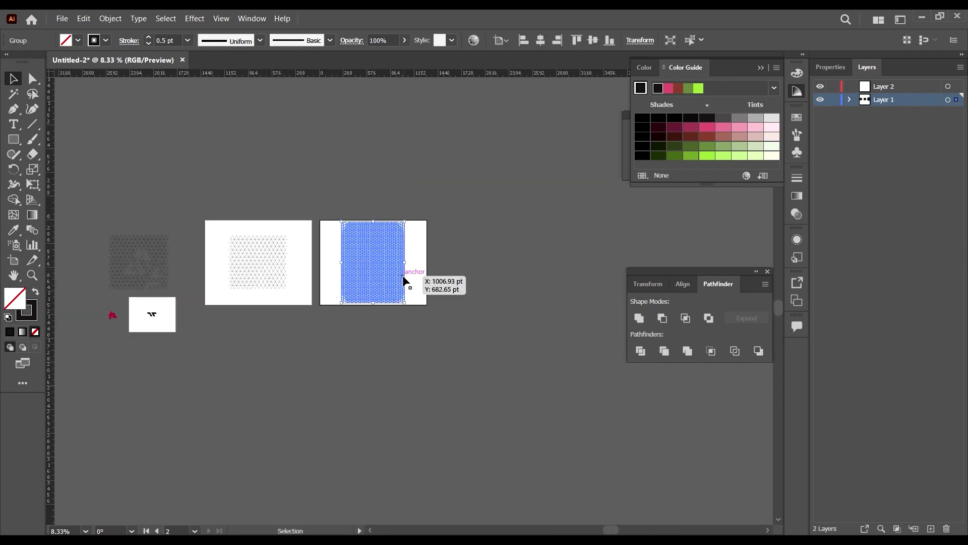
key(shift+o)
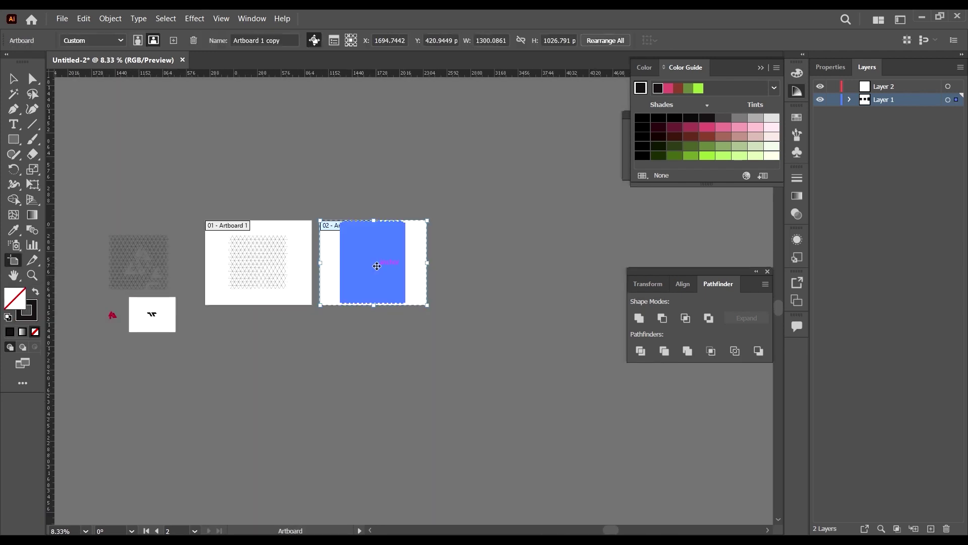
key(v)
alt+drag(378, 266, 526, 285)
alt+scroll(526, 283, up, 3)
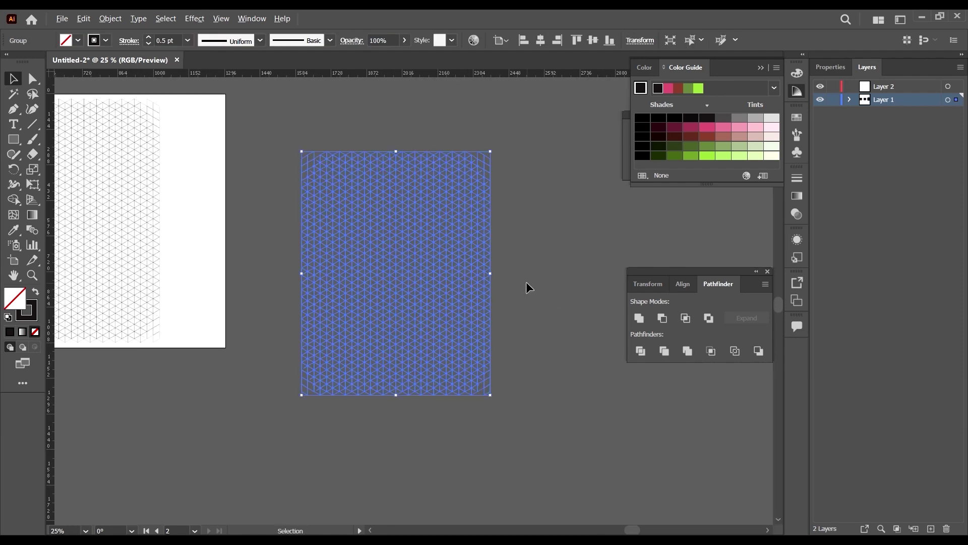
alt+scroll(436, 277, down, 2)
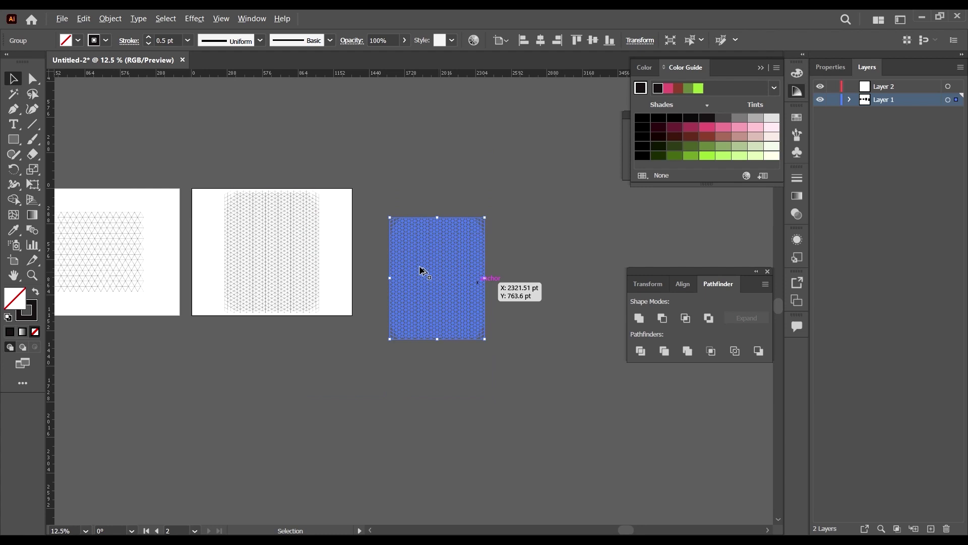
click(368, 256)
Isolate the tall grid group on the second artboard and trim cells from its top, bottom and right edges.
double_click(308, 255)
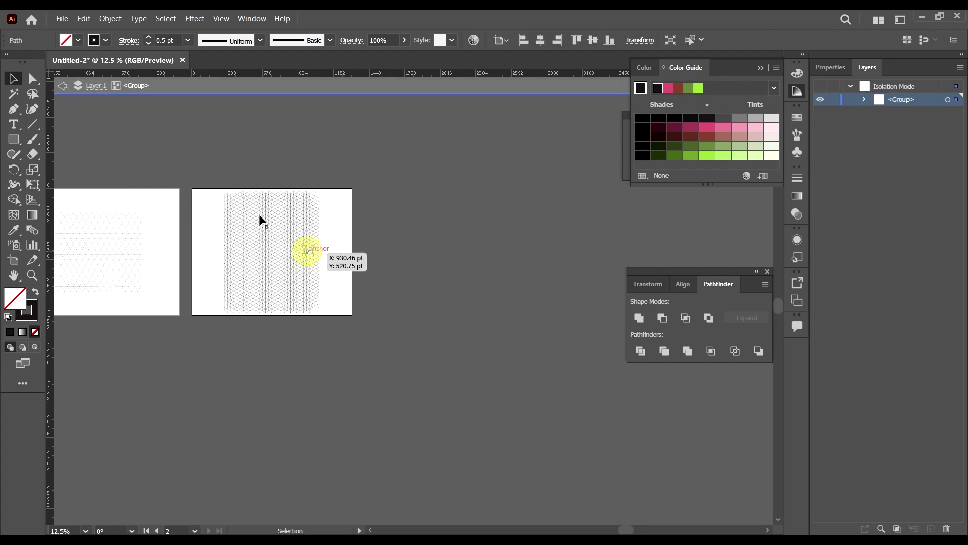
alt+scroll(257, 214, up, 2)
drag(145, 134, 436, 231)
key(Delete)
drag(346, 396, 171, 380)
key(Delete)
drag(397, 419, 359, 203)
key(Delete)
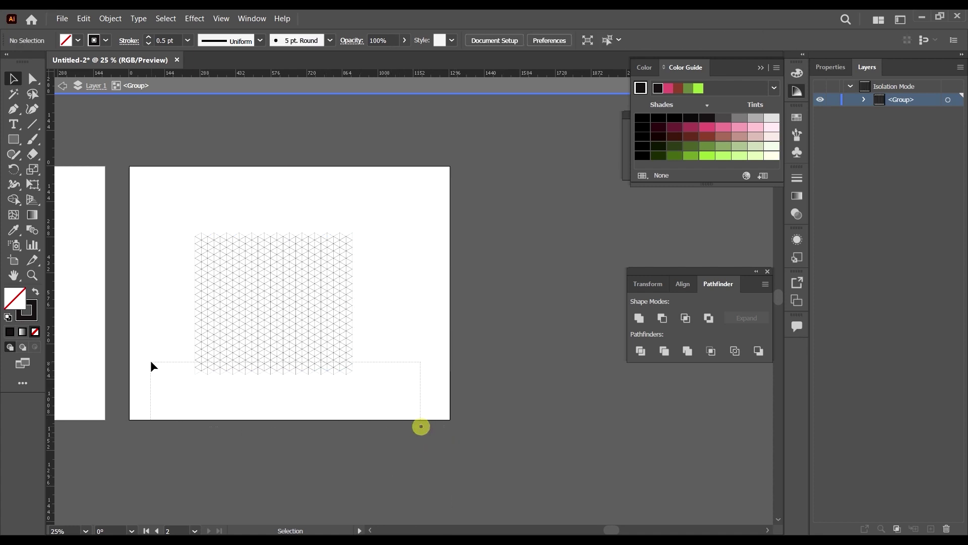
Trim further rows off the grid's bottom and columns off its right side, and leave isolation mode.
drag(150, 361, 155, 347)
key(Delete)
drag(358, 392, 328, 184)
key(Delete)
double_click(331, 184)
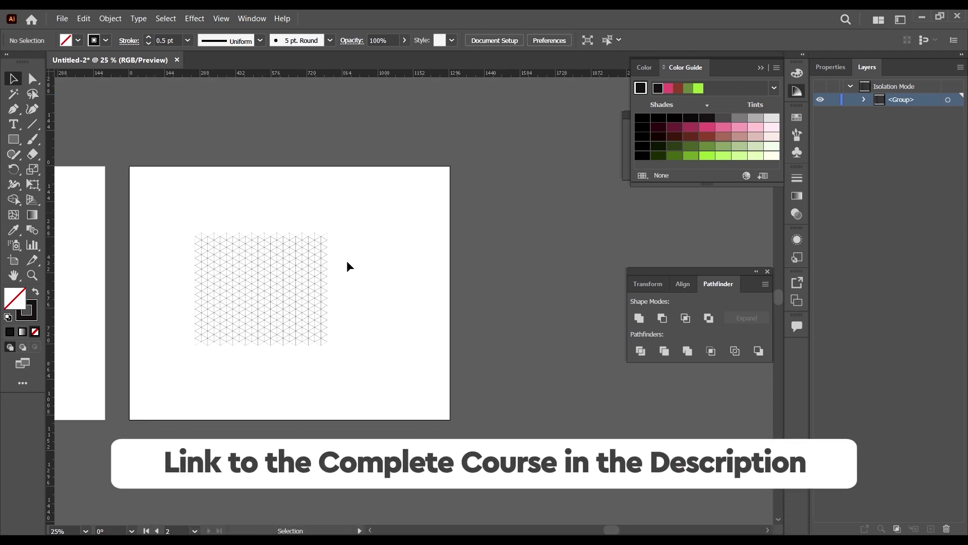
Scale the trimmed grid up proportionally to nearly the artboard's height and centre it horizontally and vertically on the artboard.
scroll(417, 287, up, 2)
click(301, 299)
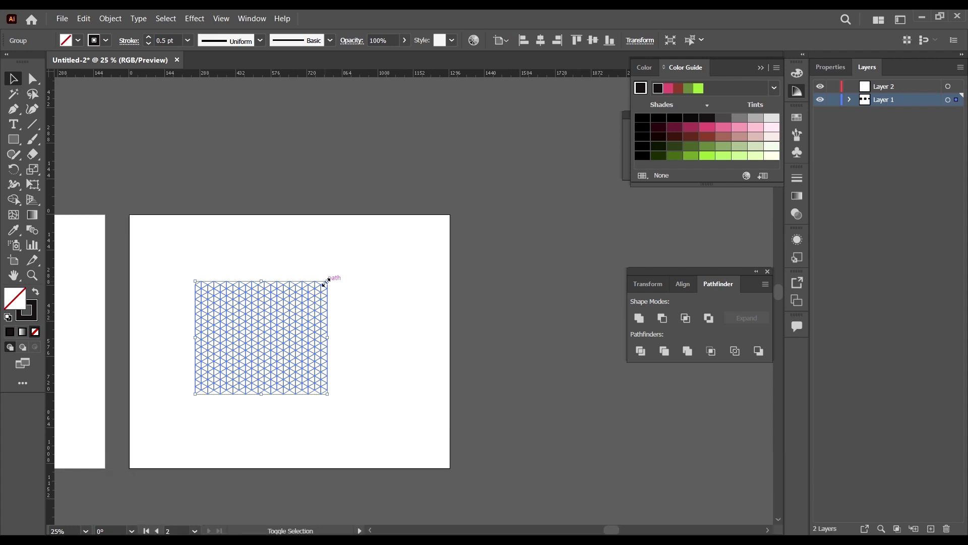
drag(328, 281, 388, 230)
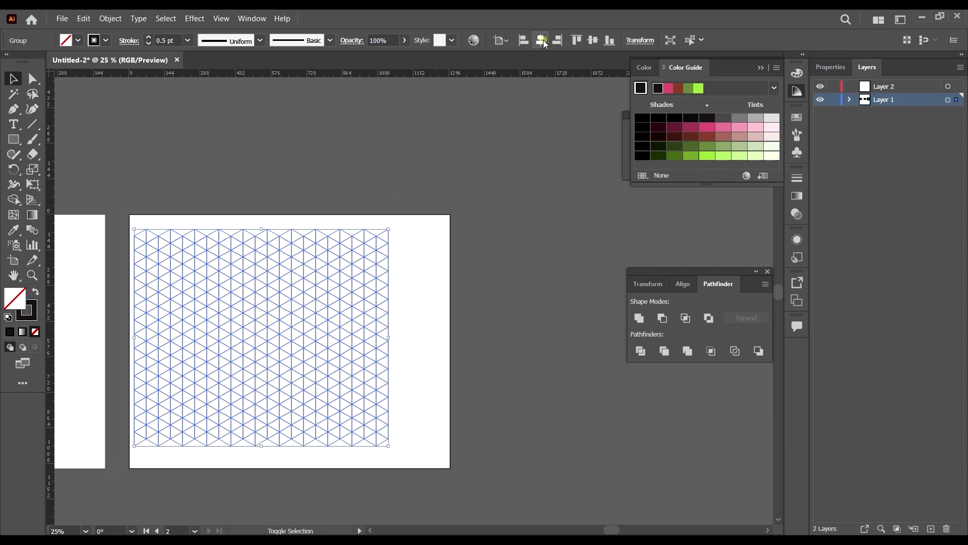
click(540, 41)
click(593, 40)
drag(505, 274, 610, 205)
click(477, 232)
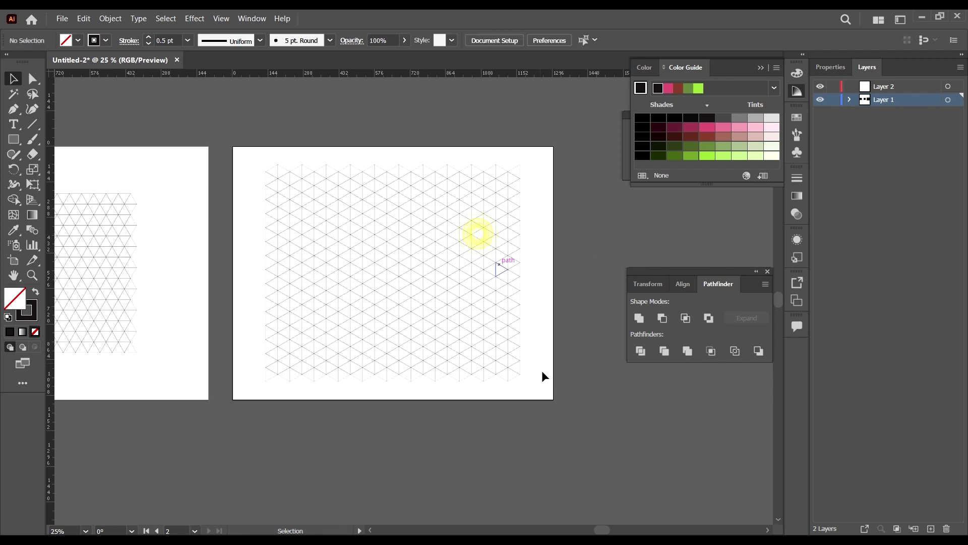
drag(536, 430, 490, 104)
key(Delete)
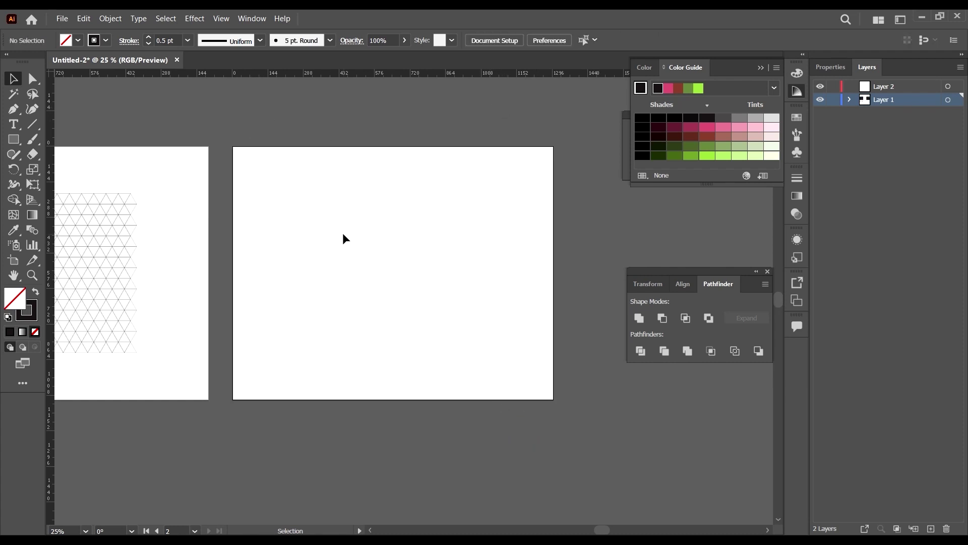
key(ctrl+z)
click(380, 284)
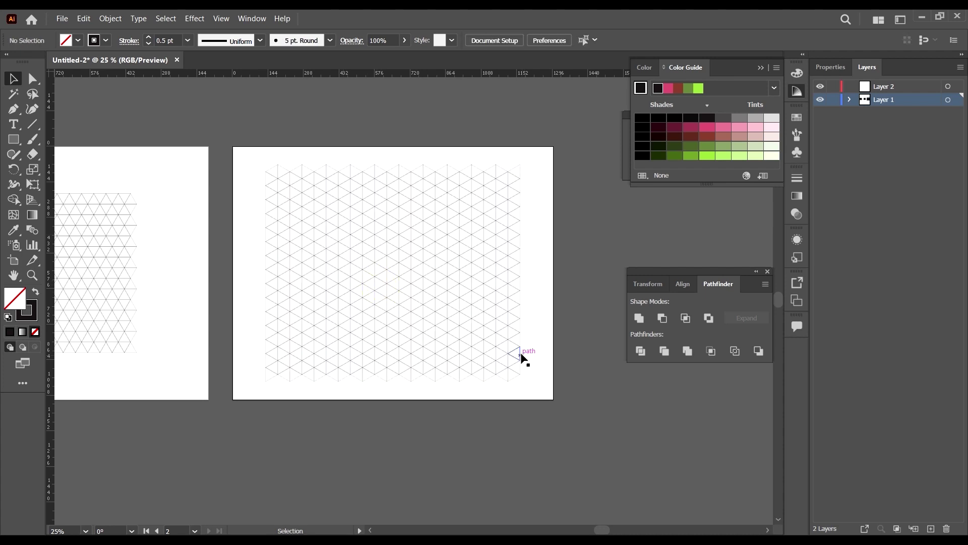
click(522, 357)
click(524, 367)
Isolate the enlarged grid, remove two columns from each side and the top rows, and leave isolation mode.
double_click(515, 351)
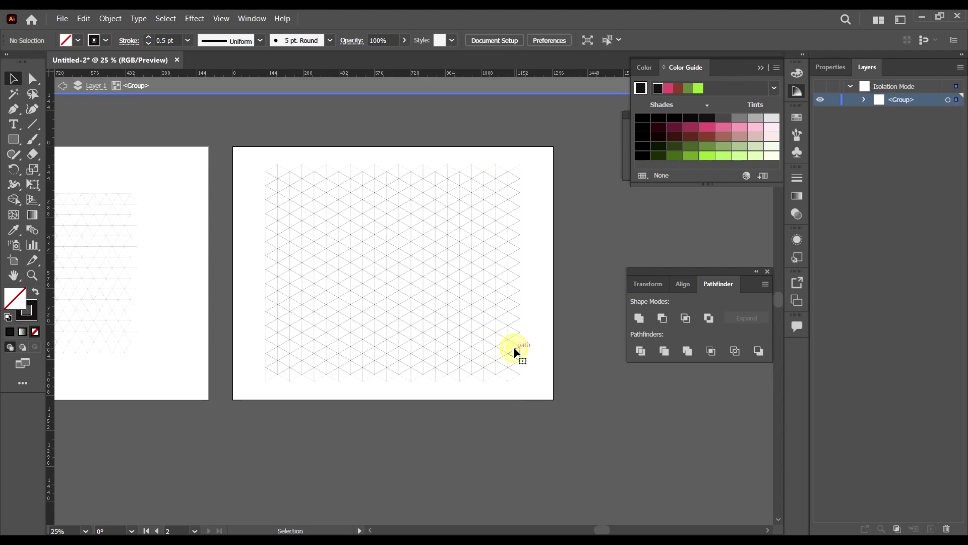
drag(537, 397, 500, 137)
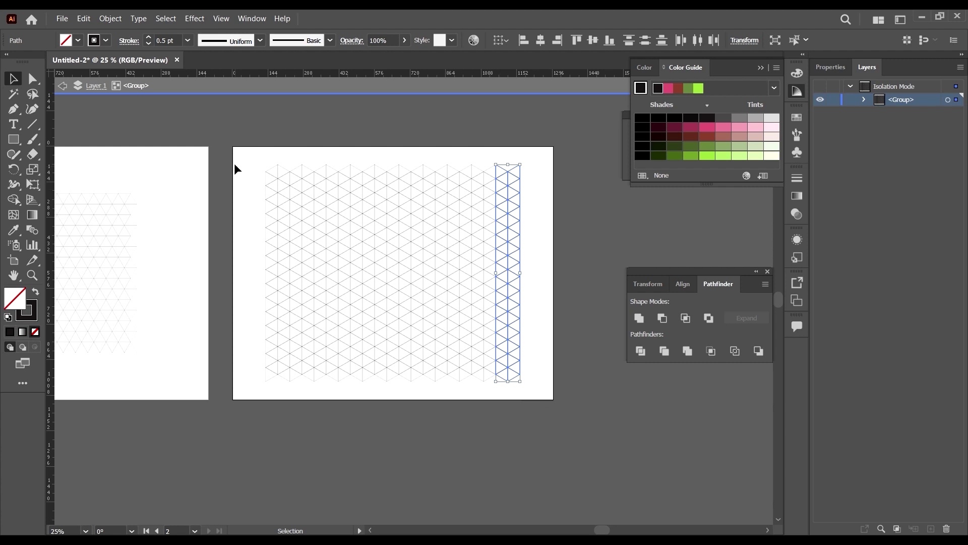
drag(248, 134, 285, 389)
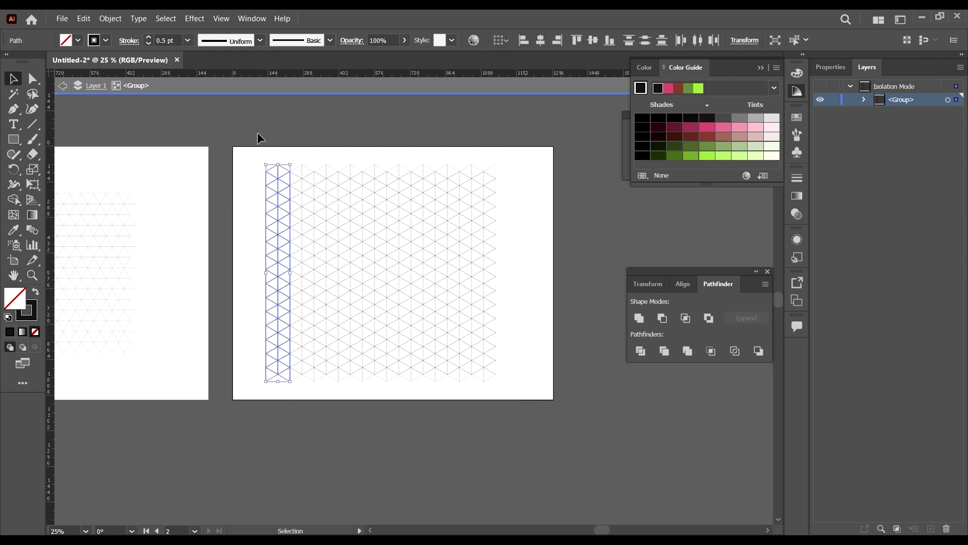
key(Delete)
drag(250, 147, 556, 196)
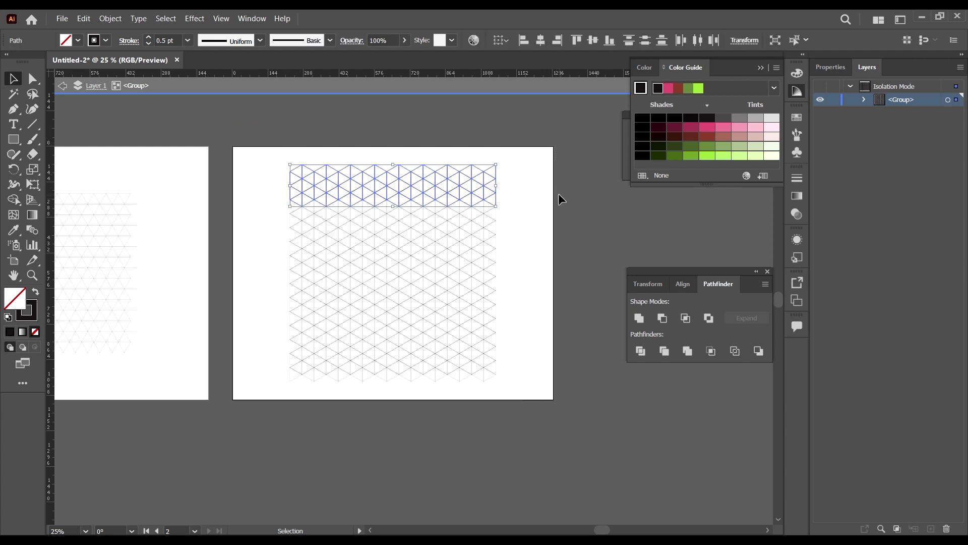
key(Delete)
double_click(537, 279)
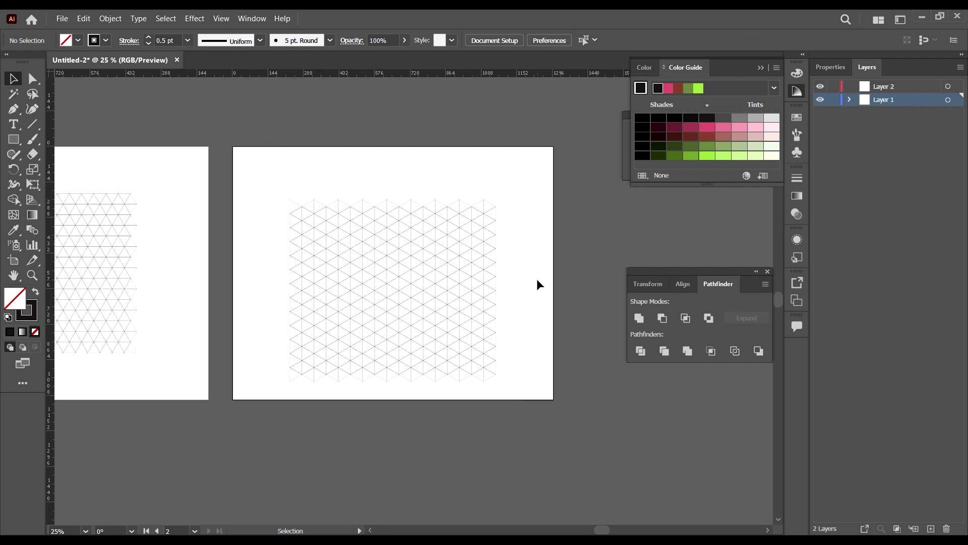
Centre the reduced grid vertically and horizontally on the second artboard.
click(461, 265)
click(590, 40)
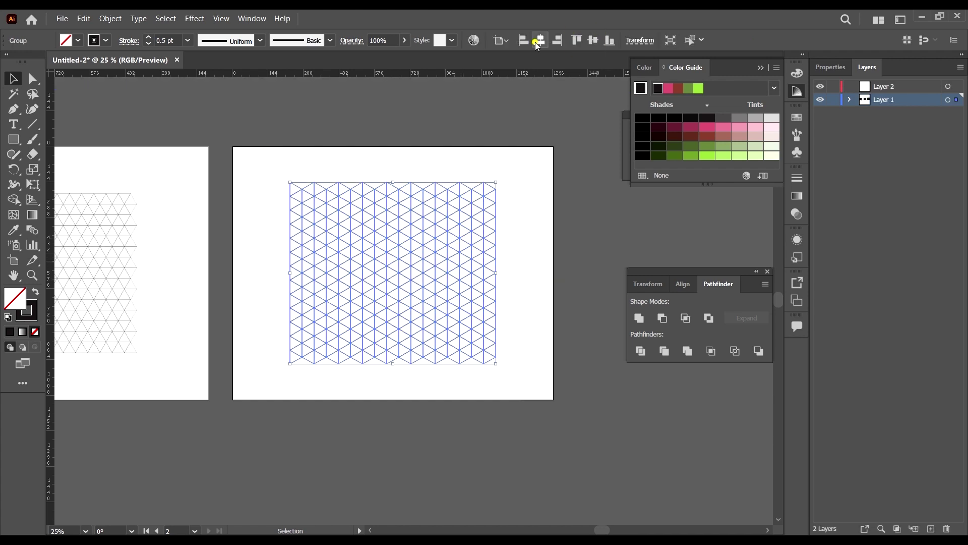
click(535, 316)
Place a duplicate of the reduced grid in the empty space below the second artboard.
scroll(408, 300, up, 2)
scroll(407, 302, down, 4)
click(407, 298)
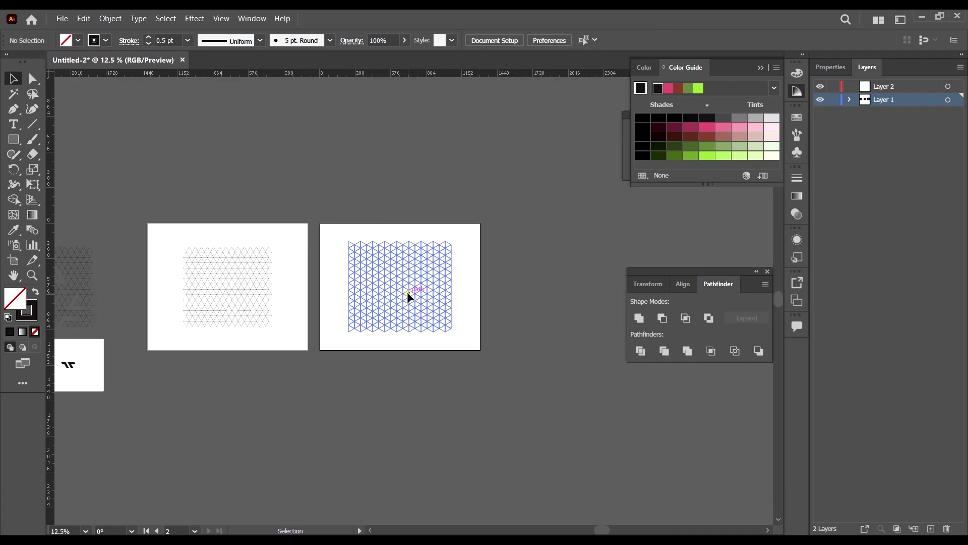
drag(407, 296, 485, 423)
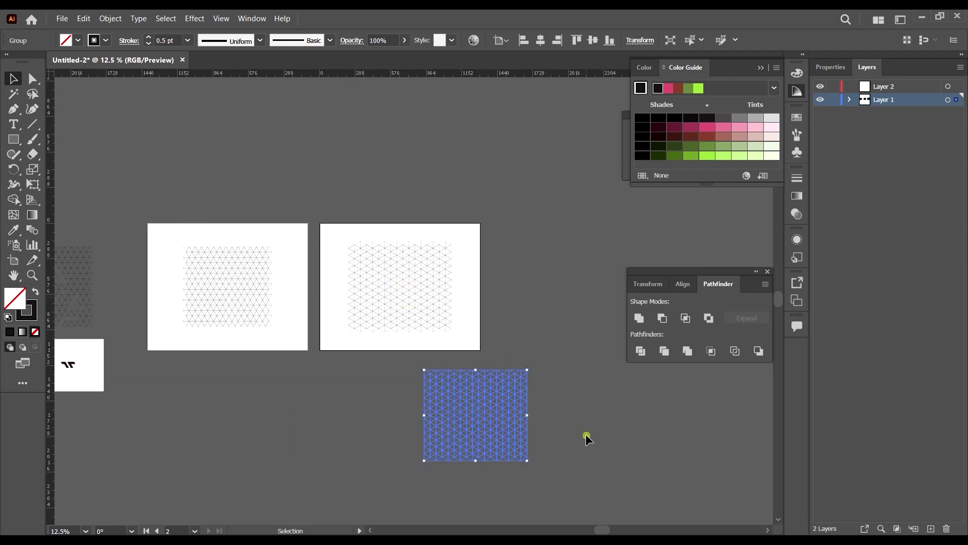
click(585, 434)
scroll(555, 393, down, 3)
Merge two adjacent triangles near the middle of the duplicated grid into a dark pink rhombus with Shape Builder.
key(super+space)
scroll(499, 308, up, 3)
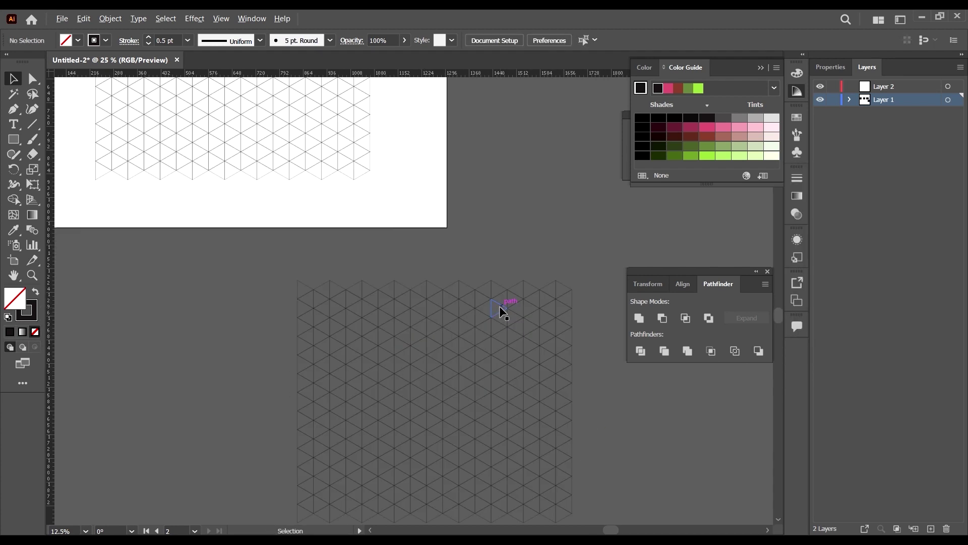
click(498, 310)
scroll(479, 297, down, 2)
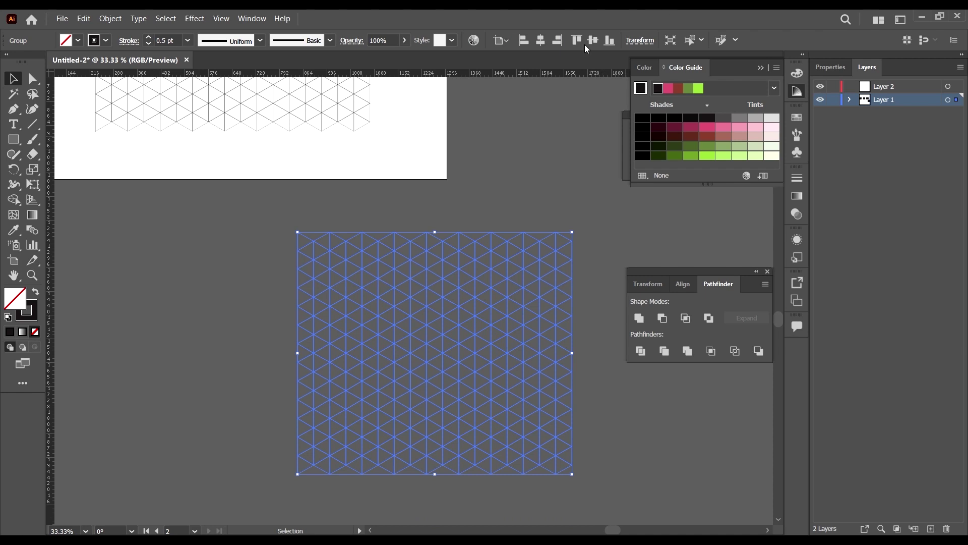
click(14, 200)
scroll(433, 293, down, 1)
scroll(439, 273, up, 3)
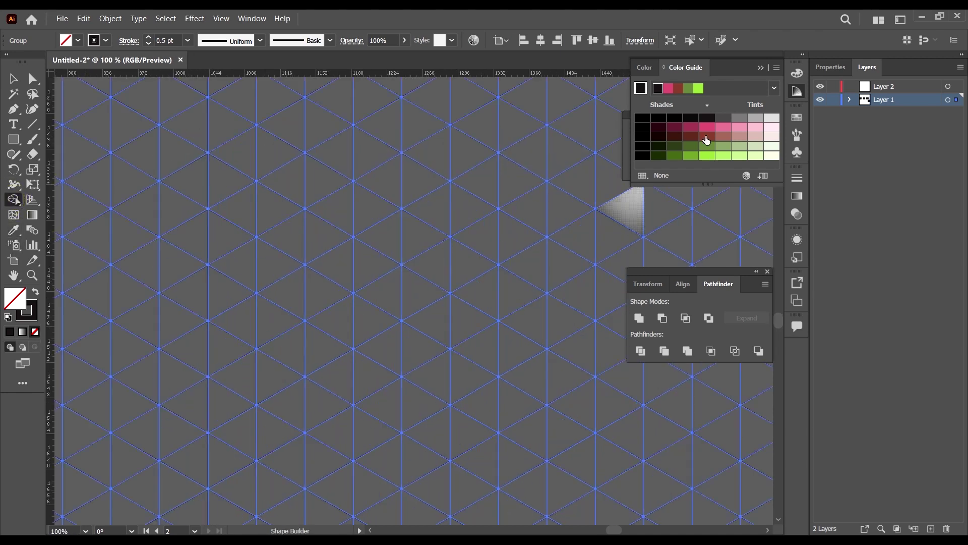
click(706, 127)
scroll(358, 275, up, 1)
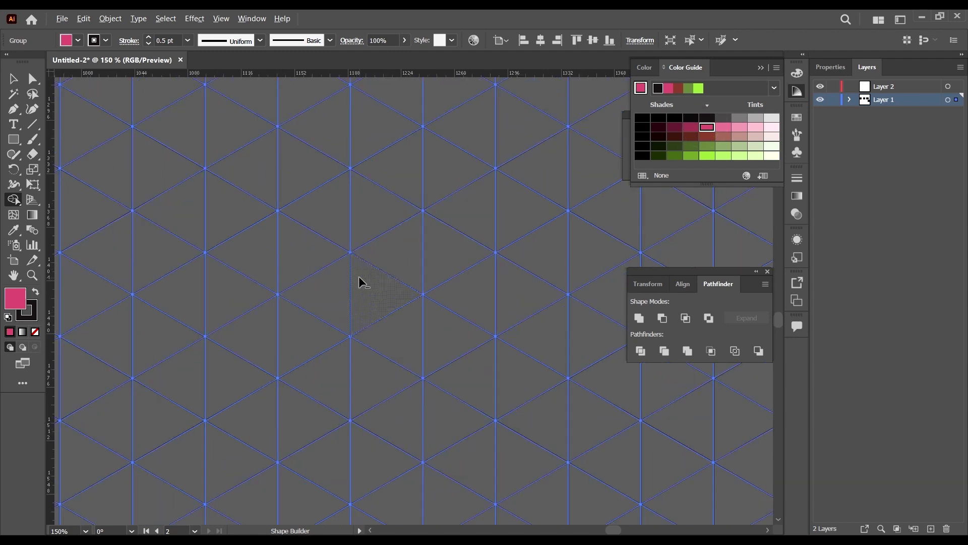
drag(385, 295, 302, 301)
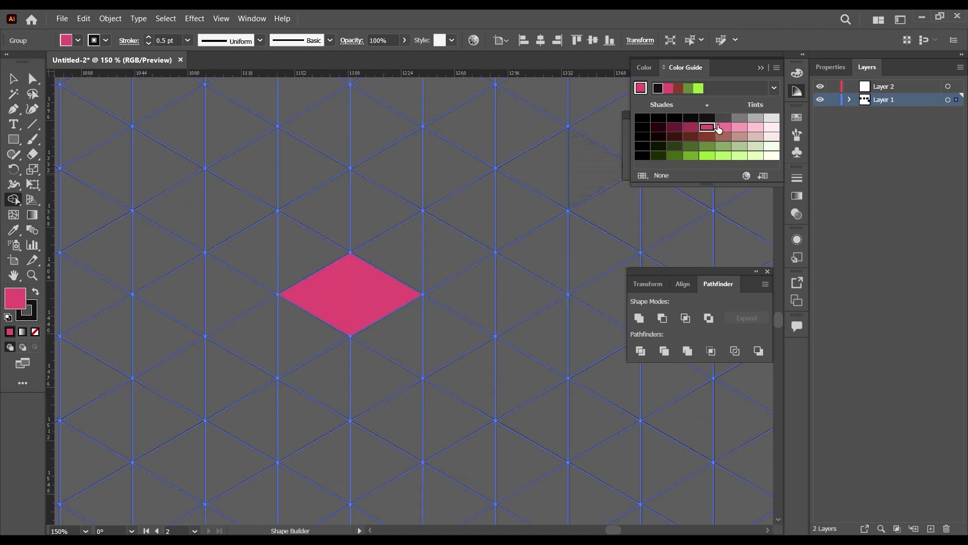
Recolour the merged rhombus with a light pink tint of the magenta using Shape Builder.
click(740, 127)
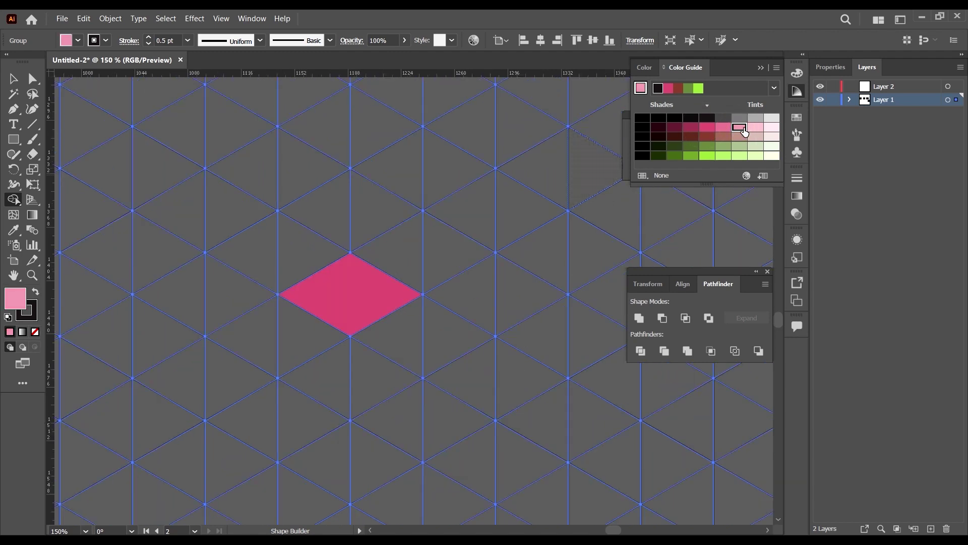
click(756, 129)
click(354, 285)
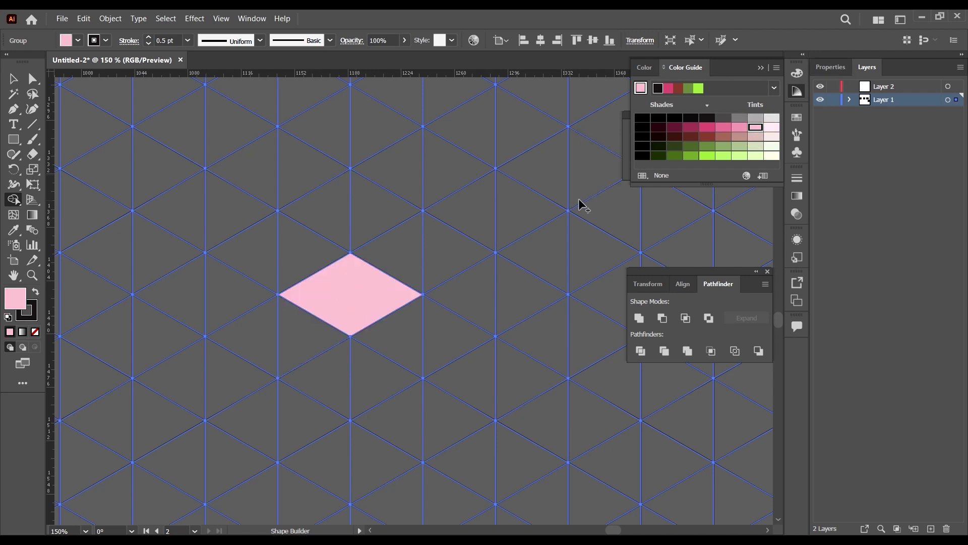
Build the two side faces under the rhombus with Shape Builder, the left one magenta and the right one near-black maroon.
click(701, 129)
mouse_move(316, 331)
mouse_down()
mouse_move(326, 383)
mouse_move(410, 332)
mouse_up()
click(658, 127)
key(ctrl+minus)
key(ctrl+minus)
key(ctrl+minus)
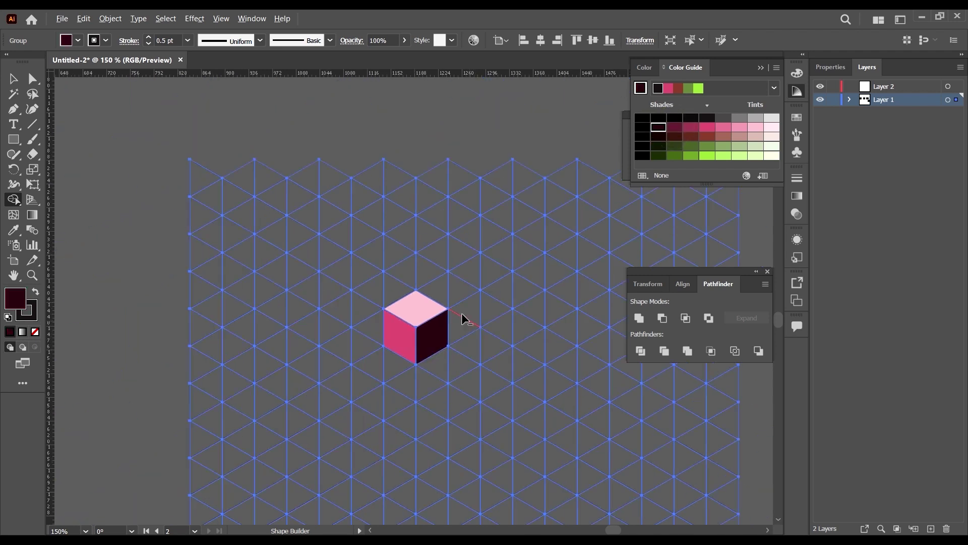
Select the cube's three coloured faces together without the surrounding grid.
click(32, 78)
click(118, 280)
scroll(515, 351, up, 1)
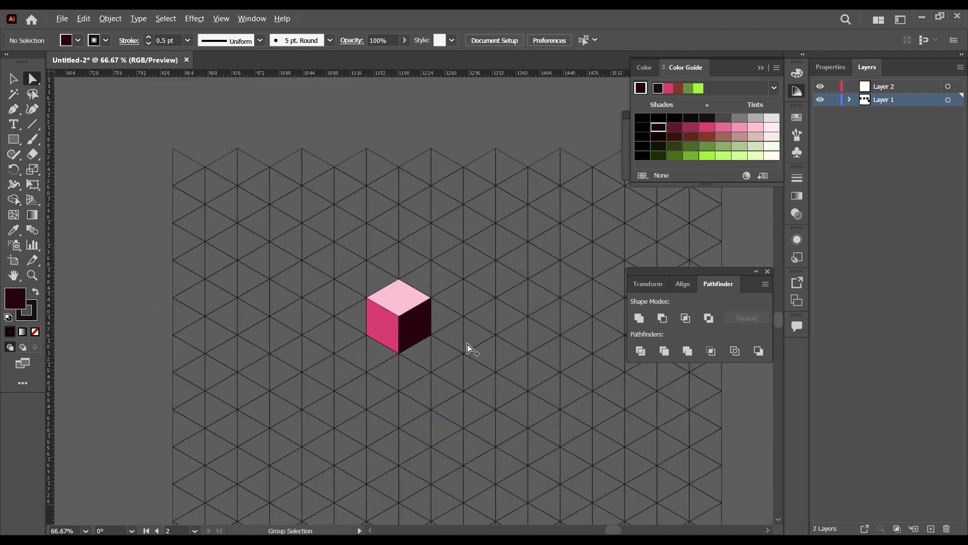
click(411, 324)
shift+click(395, 292)
shift+click(381, 325)
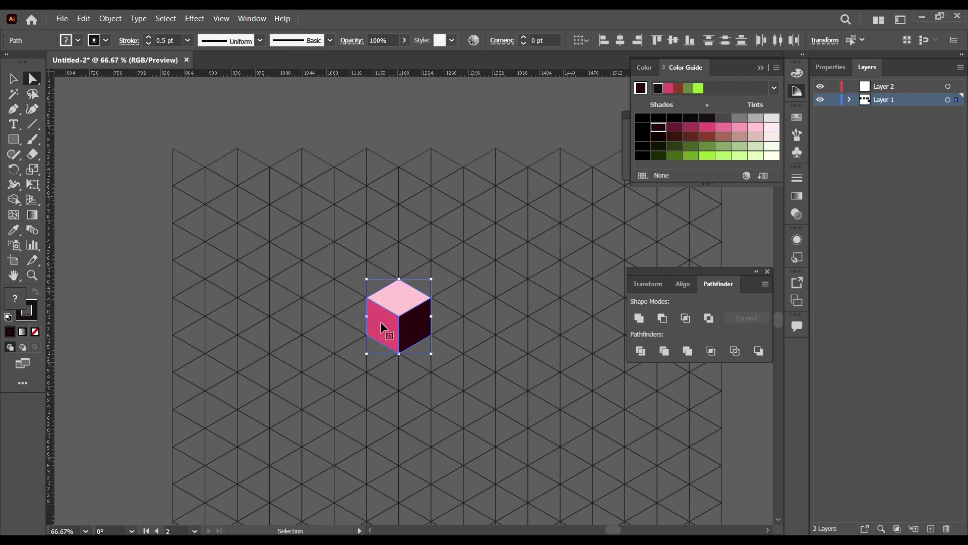
key(Delete)
key(ctrl+minus)
key(ctrl+minus)
key(ctrl+minus)
scroll(569, 365, up, 3)
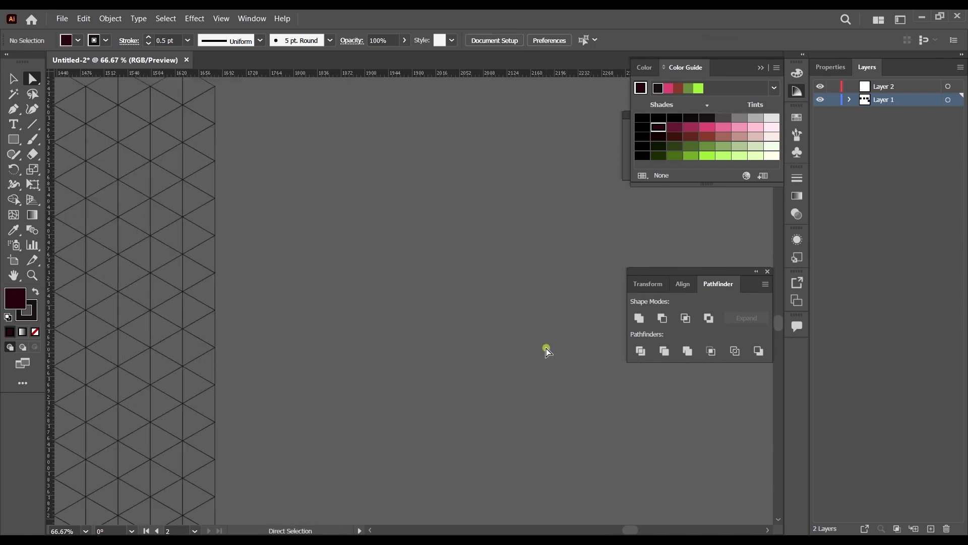
key(ctrl+z)
Move the three selected cube faces out of the grid into the empty space to its right.
key(ctrl+minus)
key(ctrl+minus)
key(ctrl+minus)
key(v)
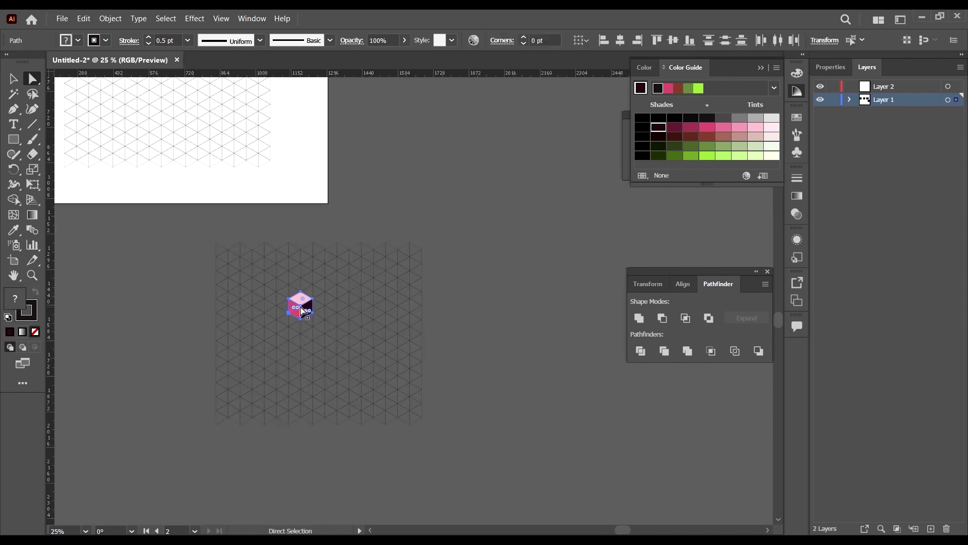
drag(307, 299, 555, 339)
key(ctrl+plus)
key(ctrl+plus)
key(ctrl+plus)
key(ctrl+plus)
key(ctrl+plus)
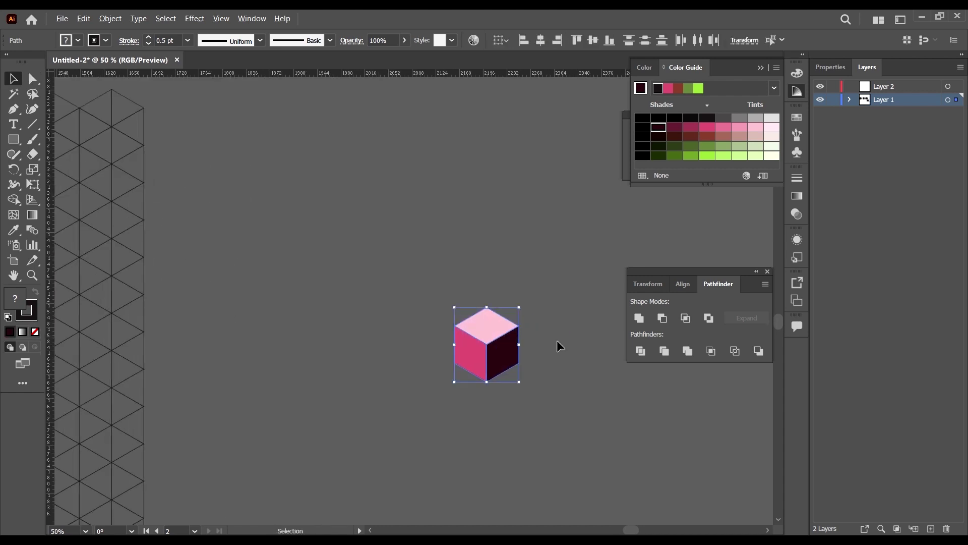
Remove the stroke from the cube's three faces and deselect them.
click(533, 352)
drag(525, 425, 2, 203)
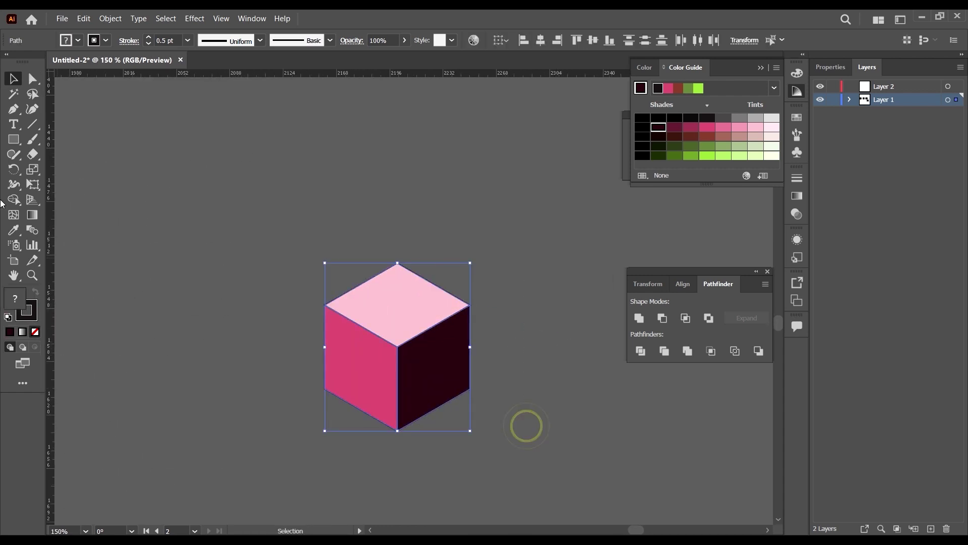
click(29, 318)
click(35, 332)
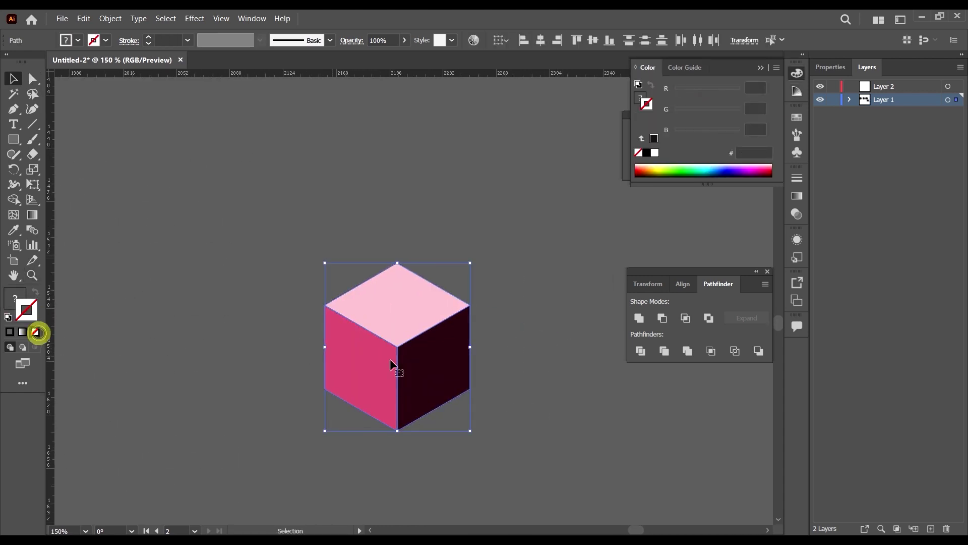
click(232, 283)
click(565, 439)
Examine the cube's light pink, magenta and dark maroon faces one at a time.
click(402, 304)
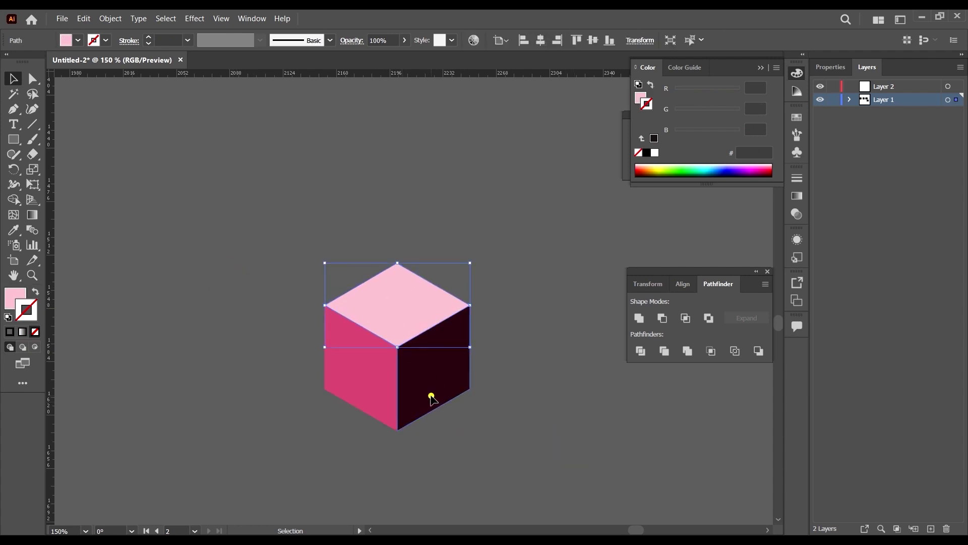
click(430, 396)
click(368, 378)
click(447, 304)
click(452, 389)
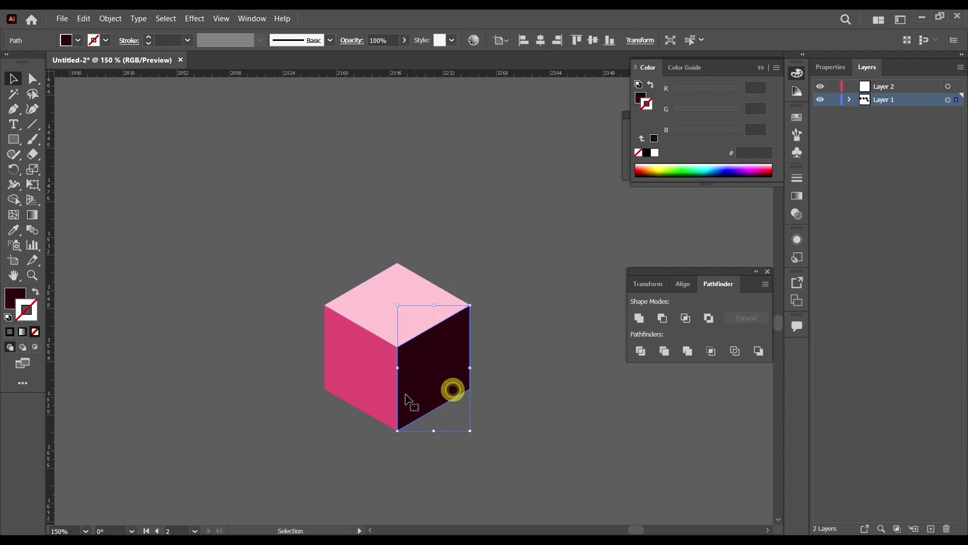
click(372, 350)
click(404, 292)
click(423, 377)
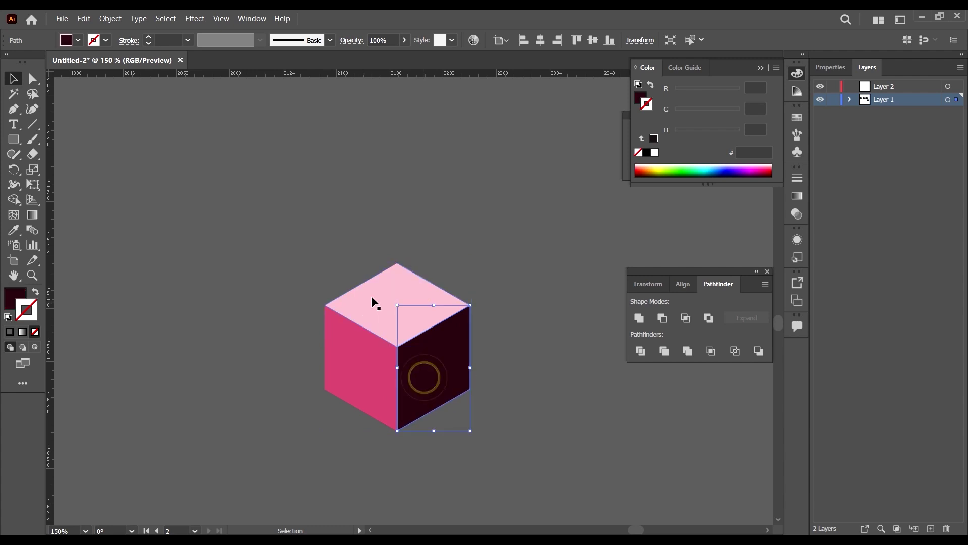
click(571, 390)
Select the grid group with the cube-shaped gap and activate Shape Builder.
scroll(510, 281, down, 6)
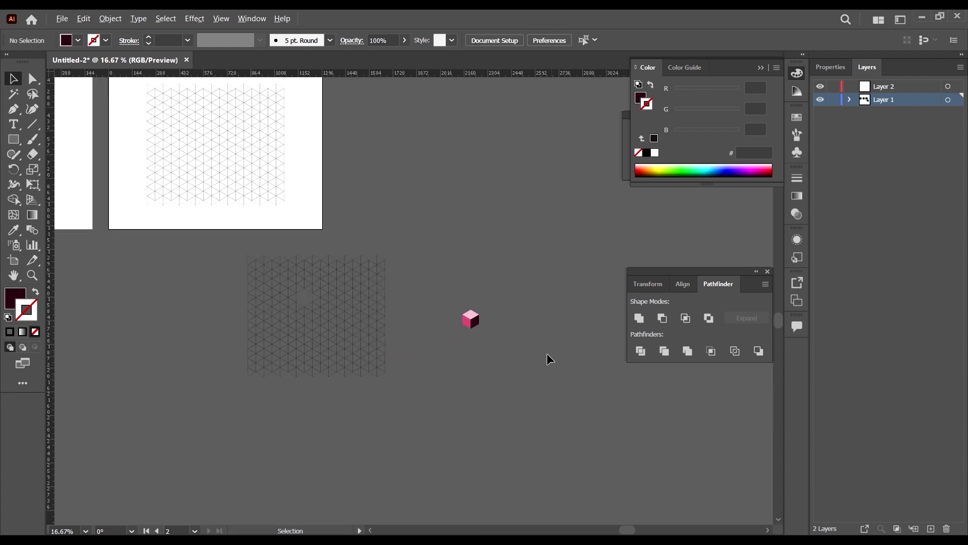
scroll(281, 357, up, 3)
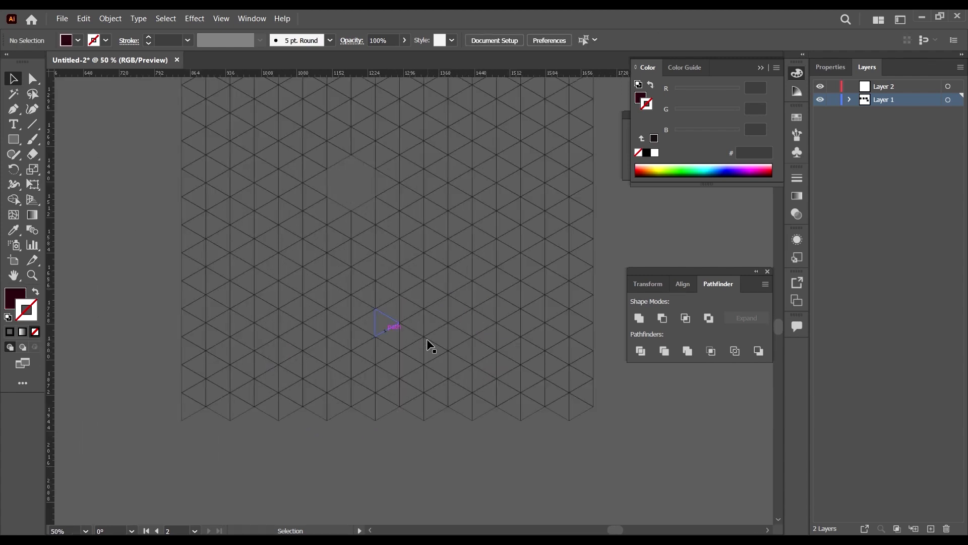
click(426, 283)
scroll(532, 302, up, 1)
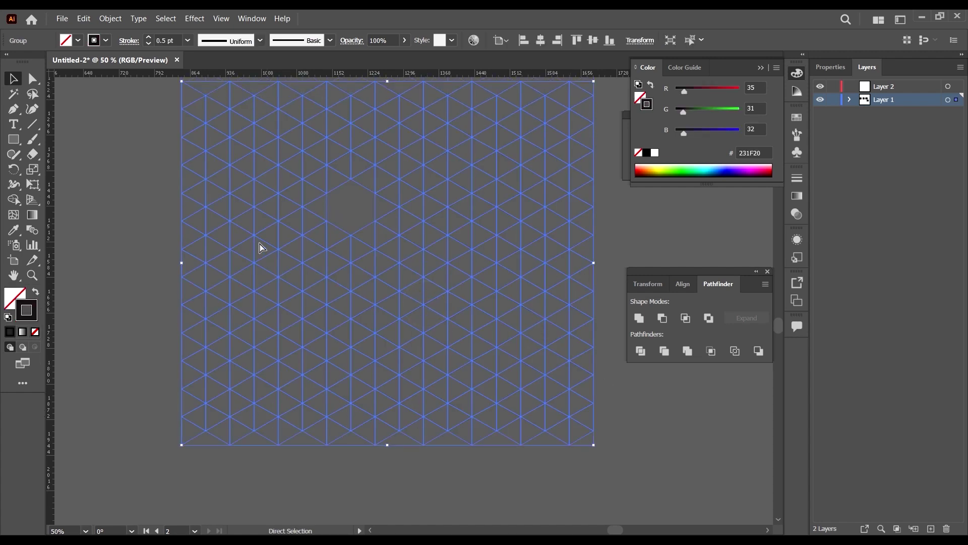
scroll(260, 248, right, 2)
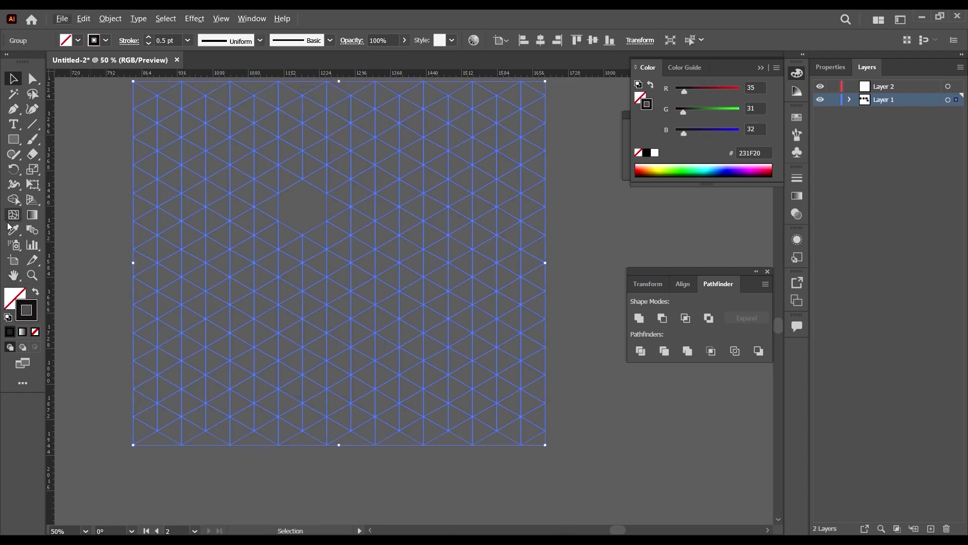
click(13, 200)
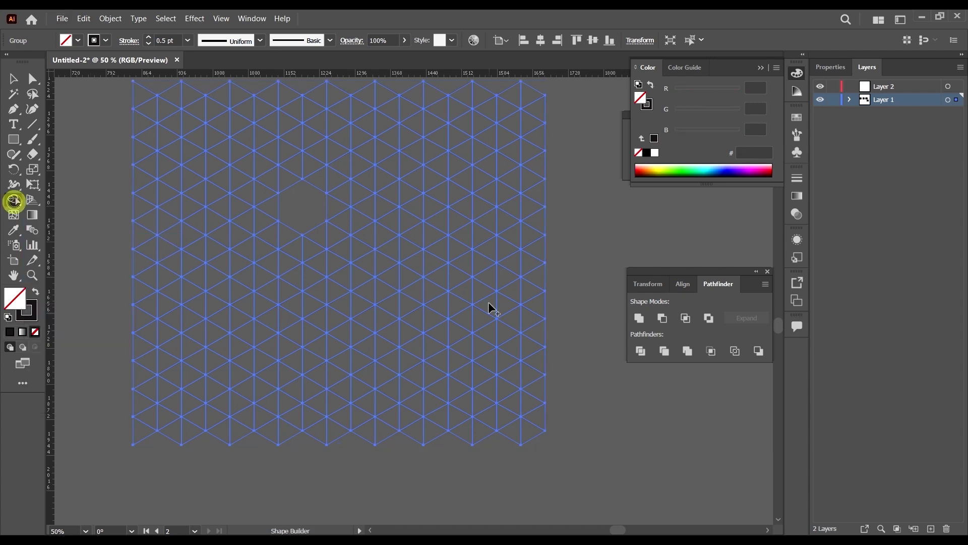
Merge triangles below the cube-shaped gap into an unfilled zigzag band with Shape Builder.
scroll(313, 282, up, 1)
scroll(283, 277, up, 2)
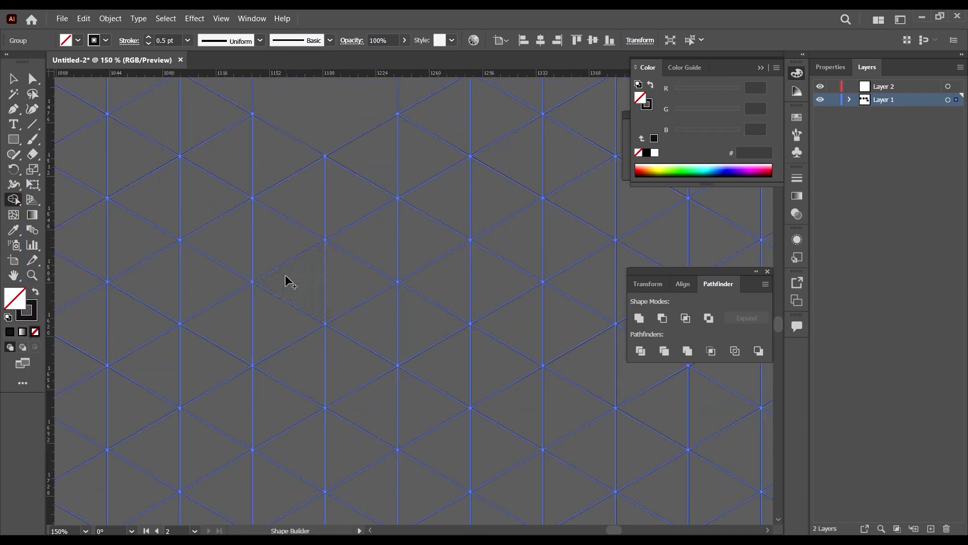
drag(292, 284, 426, 237)
drag(425, 234, 426, 317)
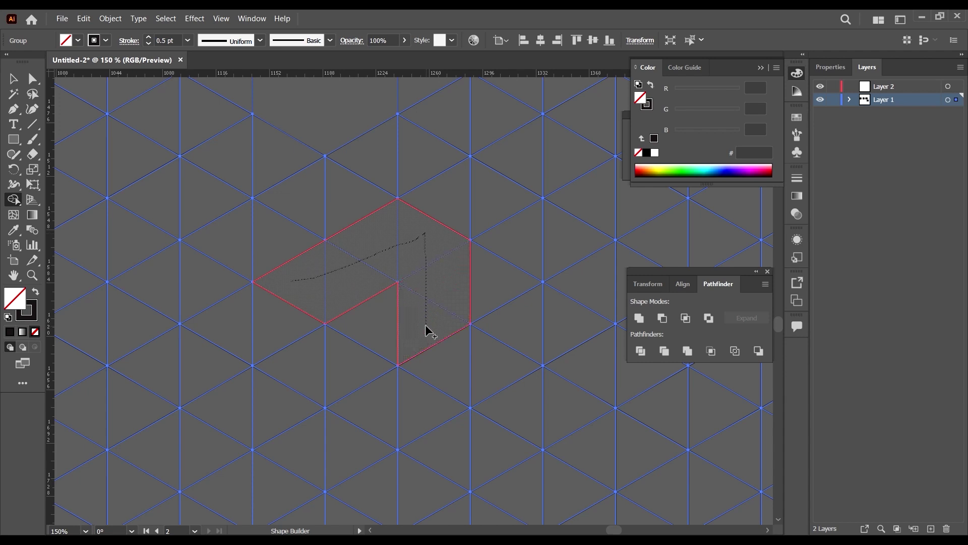
mouse_move(428, 333)
mouse_down()
mouse_move(426, 385)
mouse_move(535, 364)
mouse_up()
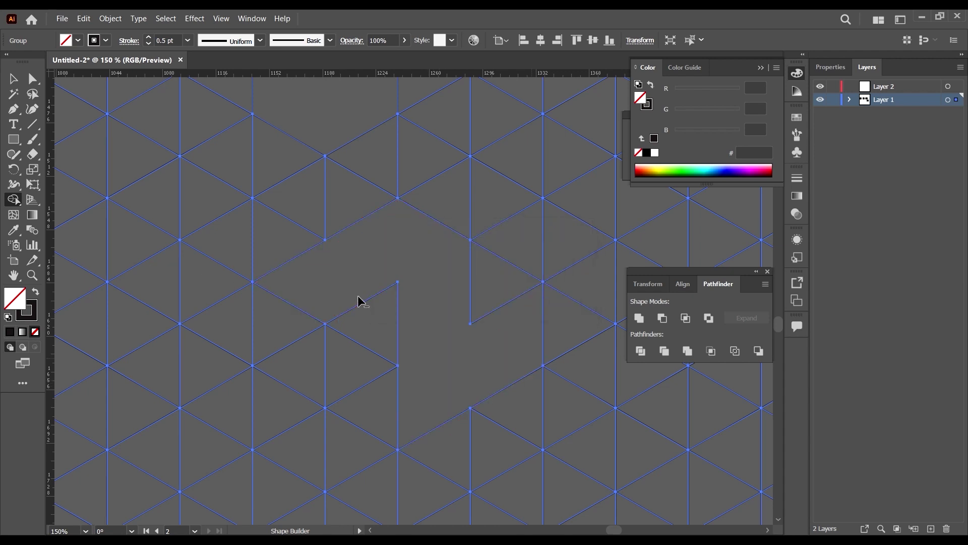
Fill the zigzag band with dusty pink, and undo both the fill and the merge.
scroll(359, 300, down, 1)
click(798, 91)
click(740, 136)
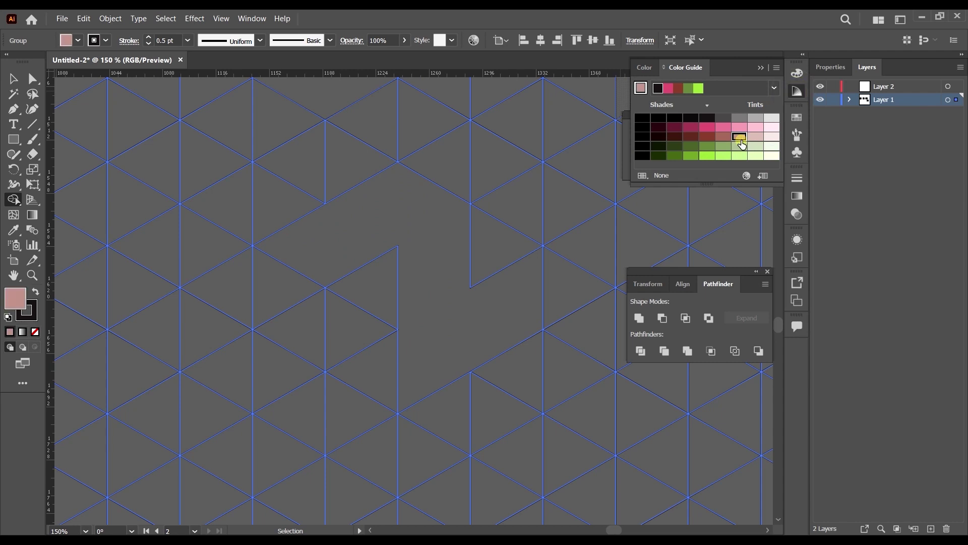
click(411, 211)
scroll(298, 322, down, 3)
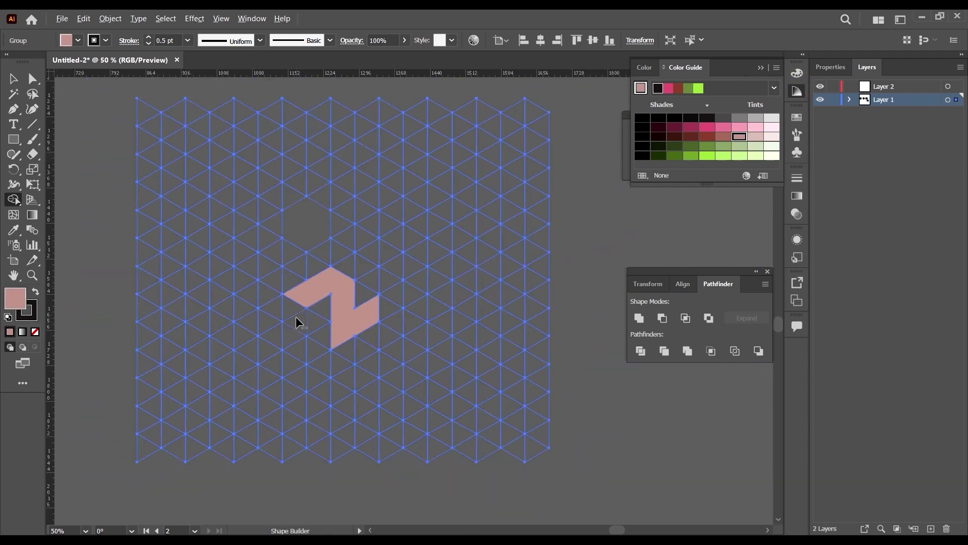
scroll(308, 315, up, 2)
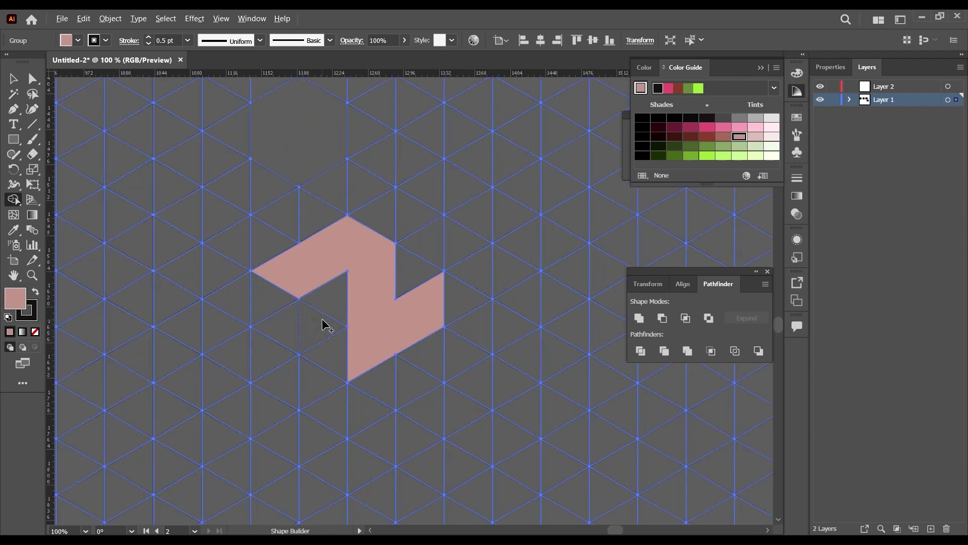
key(ctrl+y)
key(ctrl)
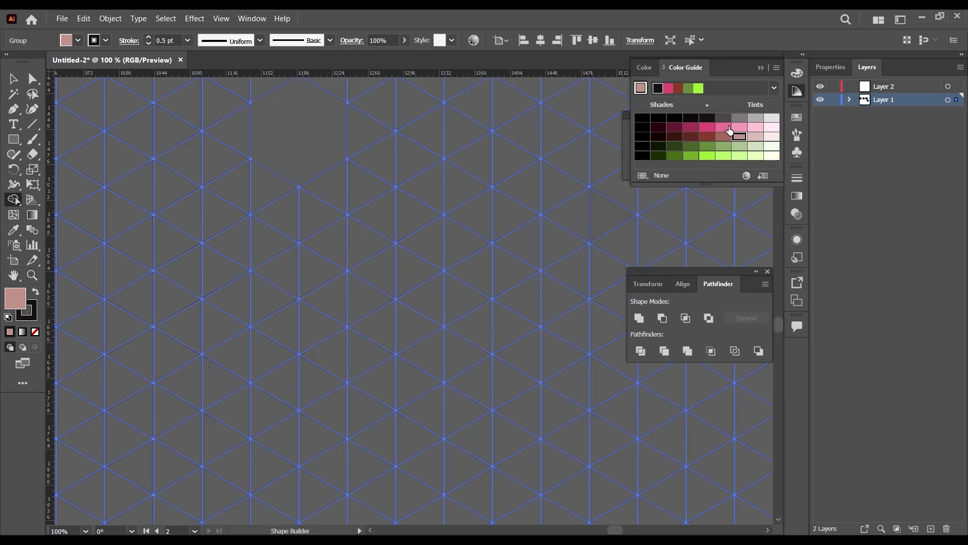
Merge triangles into a medium pink hexagonal ring with an opening on its upper-left side using Shape Builder.
click(723, 127)
mouse_move(284, 276)
mouse_down()
mouse_move(349, 237)
mouse_move(395, 262)
mouse_up()
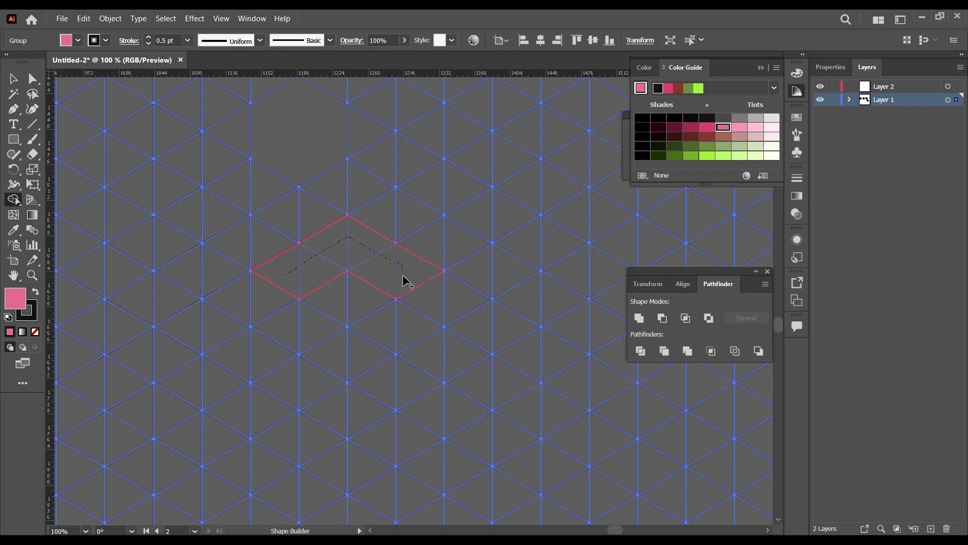
drag(419, 276, 422, 376)
mouse_move(413, 370)
mouse_down()
mouse_move(383, 400)
mouse_move(364, 401)
mouse_move(299, 366)
mouse_up()
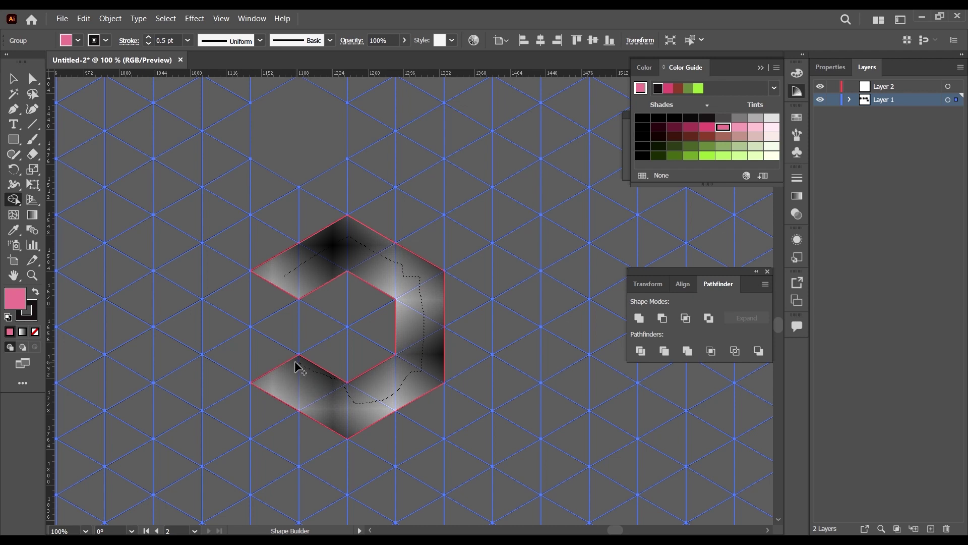
drag(291, 363, 295, 374)
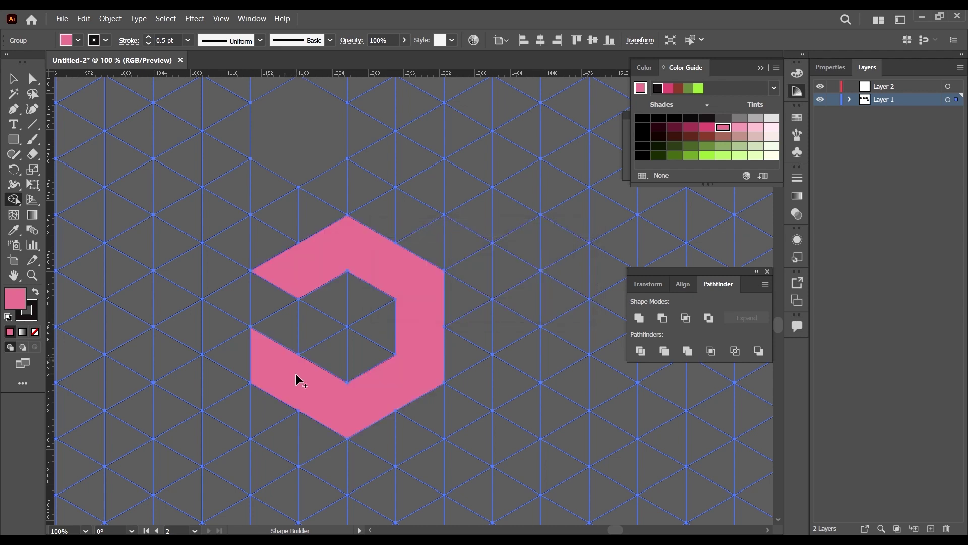
scroll(386, 253, down, 1)
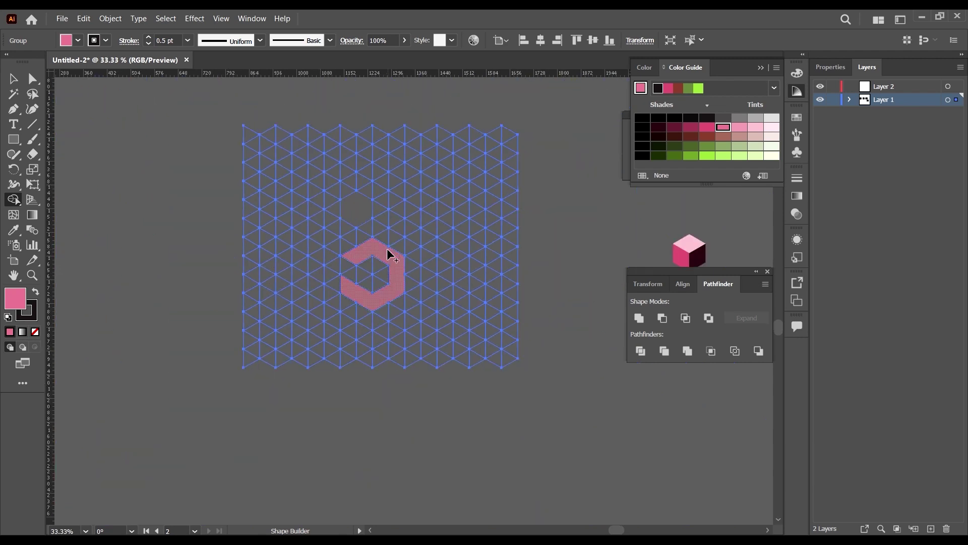
scroll(469, 290, up, 1)
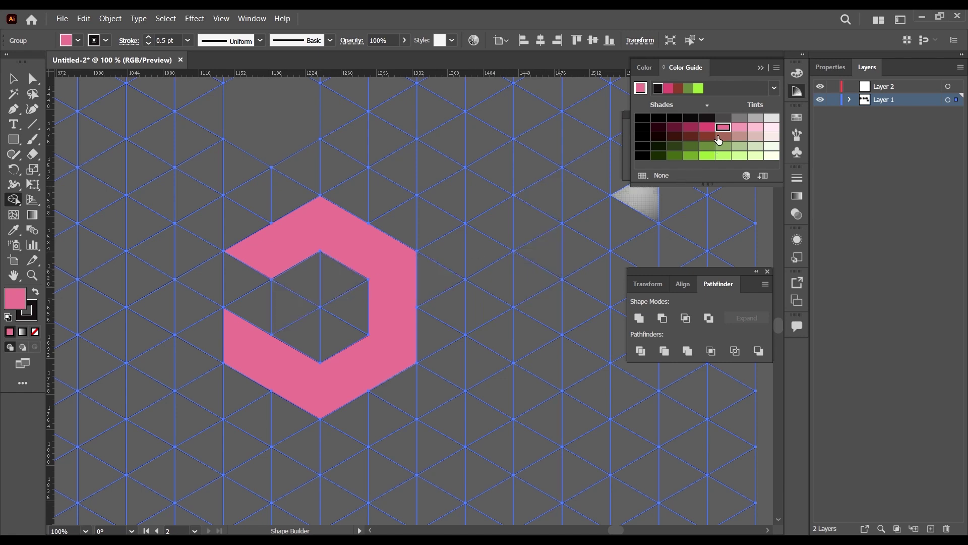
Merge a dark magenta rhombus at the ring's opening and fill the triangle beneath it with near-black maroon.
click(690, 129)
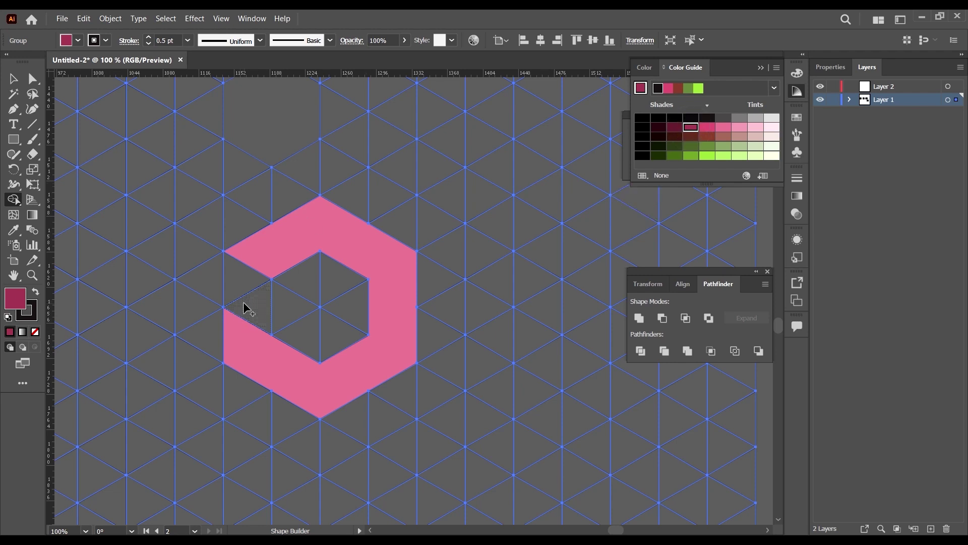
drag(245, 305, 305, 307)
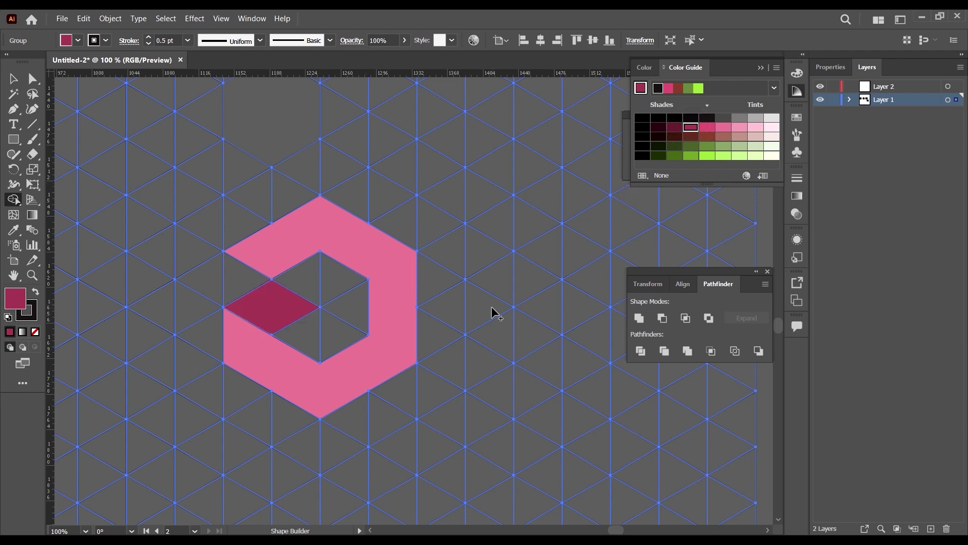
click(657, 128)
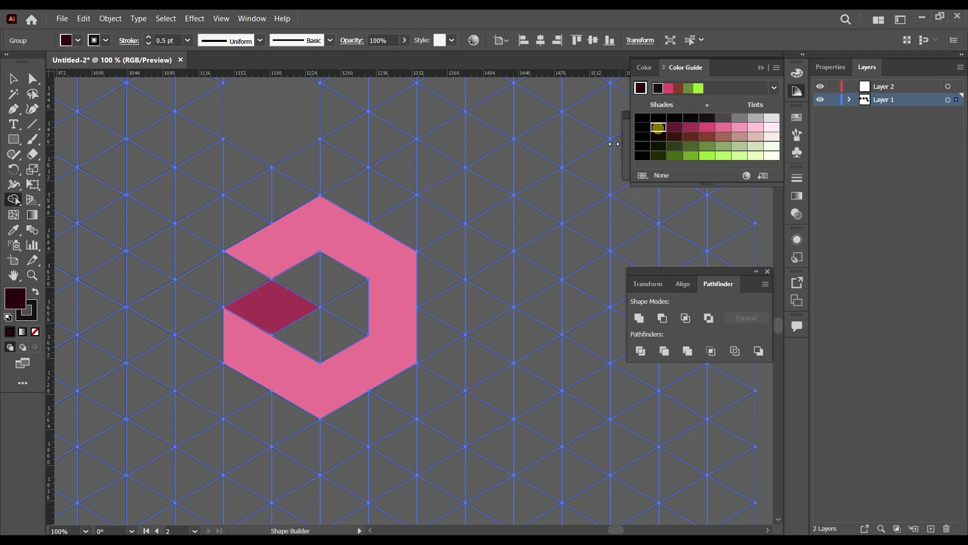
click(297, 331)
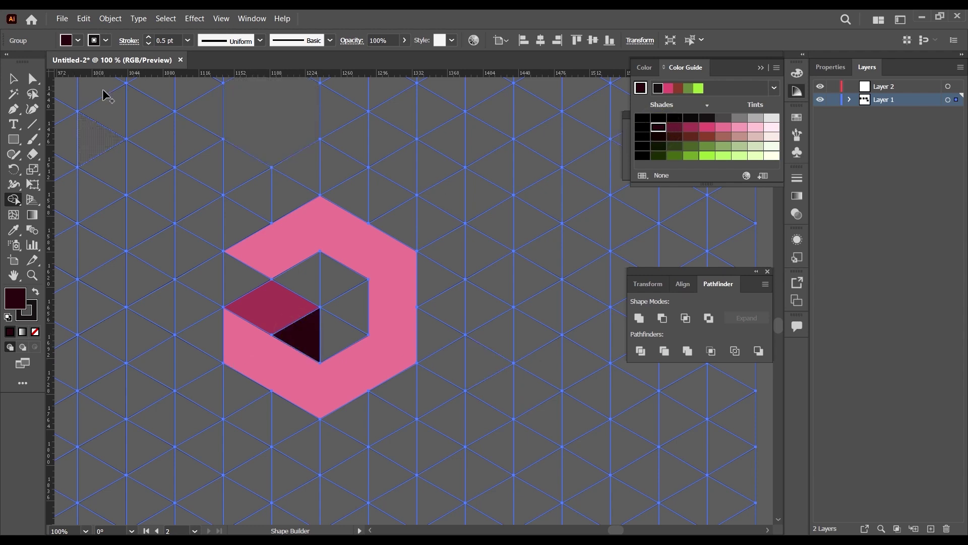
Cut the pink ring, the magenta rhombus and the dark triangle out of the isometric grid.
click(12, 78)
click(26, 78)
click(287, 315)
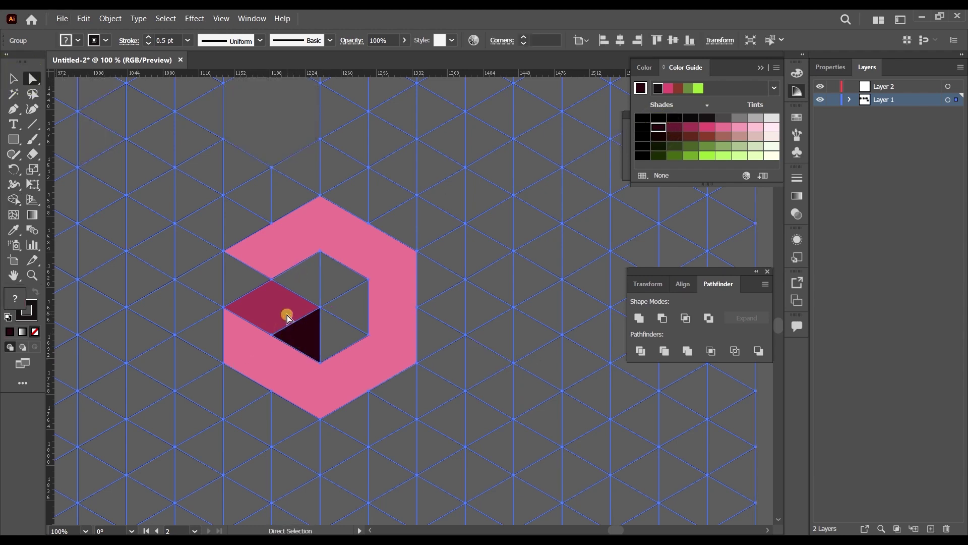
click(265, 364)
click(494, 429)
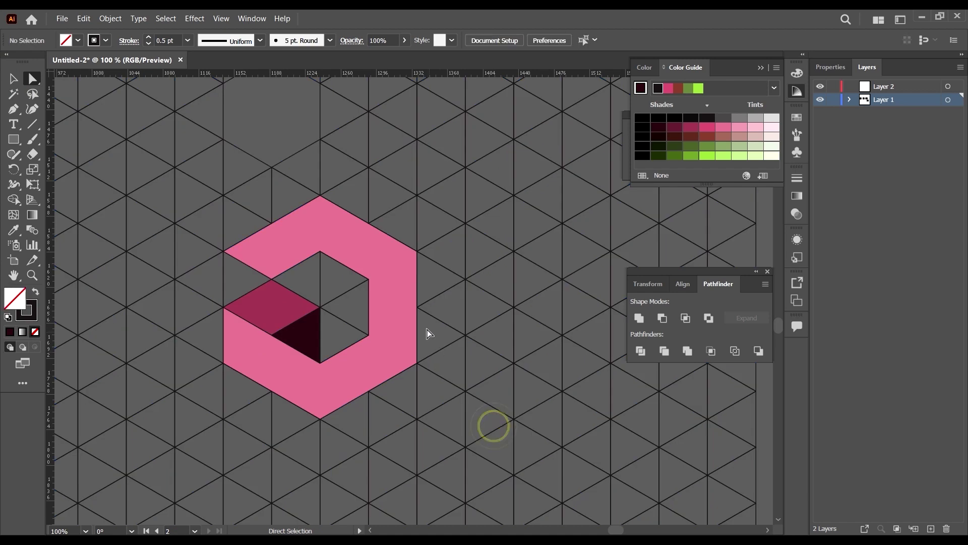
click(384, 306)
shift+click(272, 304)
shift+click(310, 333)
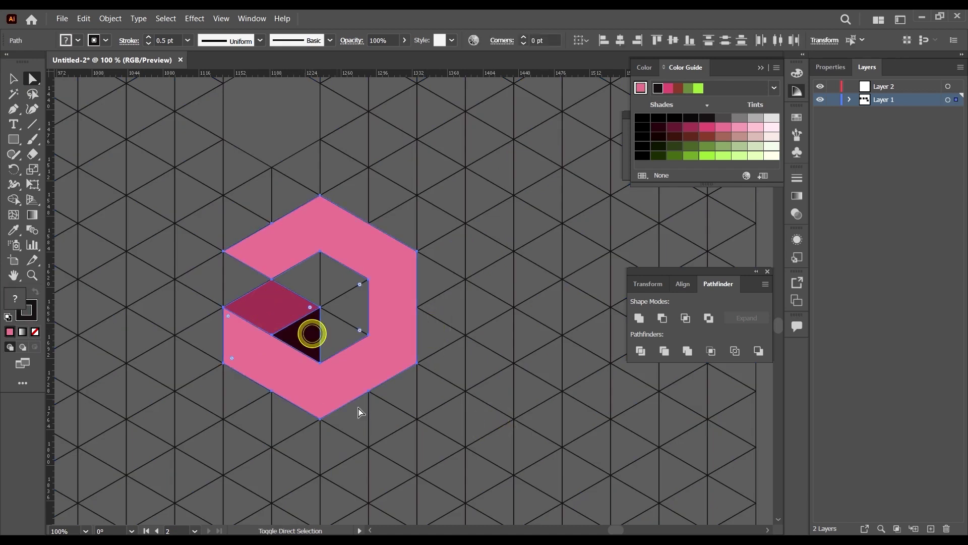
key(Delete)
Paste the cut hexagonal mark and place it in the empty canvas area directly below the pink cube.
scroll(297, 347, down, 4)
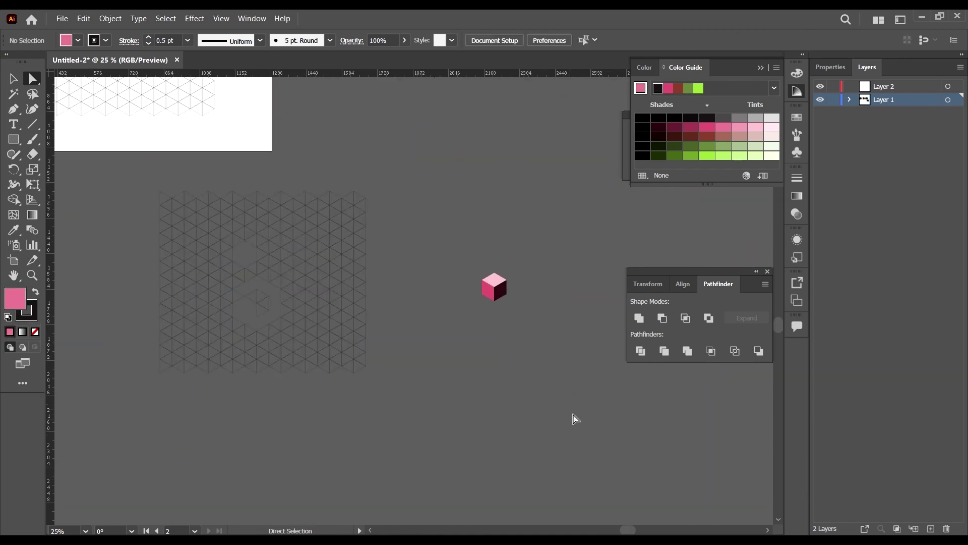
key(ctrl+v)
key(v)
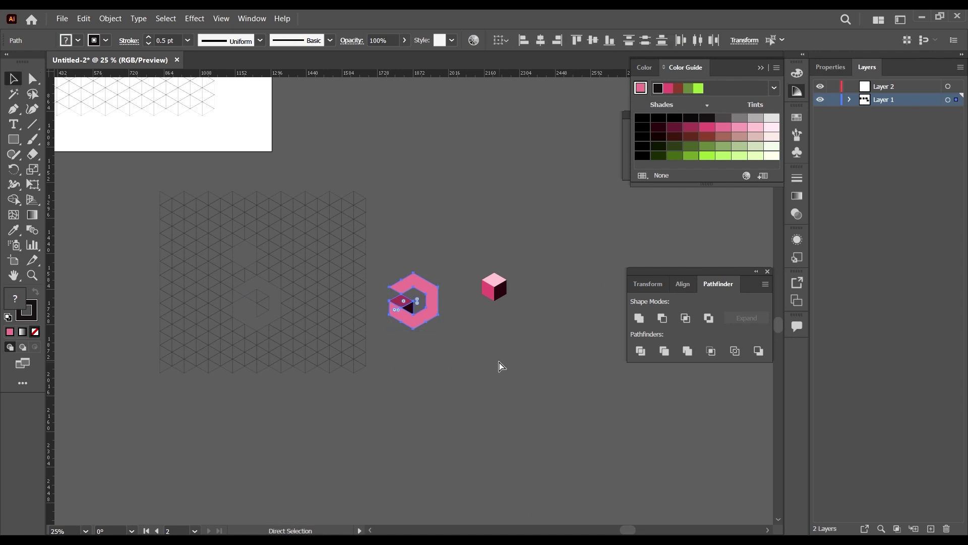
drag(430, 298, 499, 345)
click(544, 367)
Remove the stroke from the whole hexagonal mark.
scroll(502, 360, up, 3)
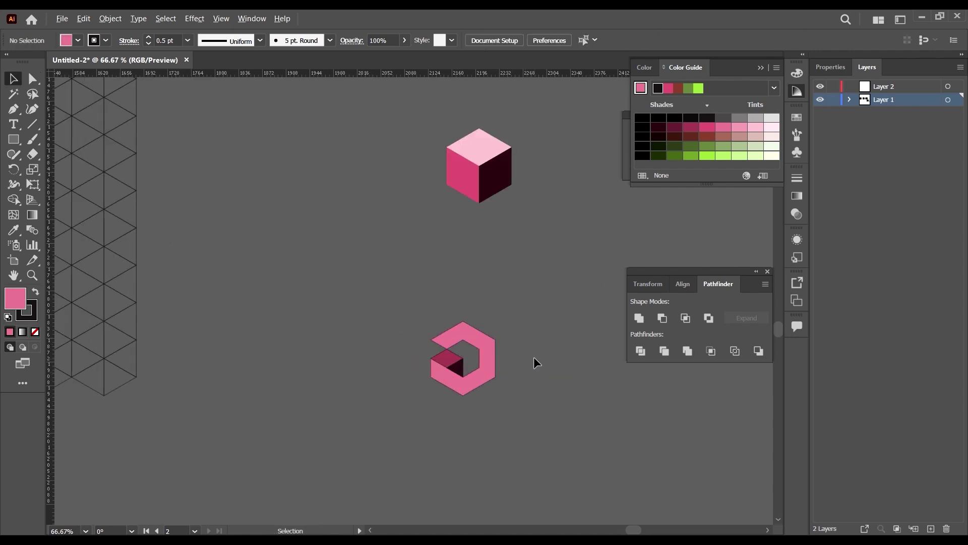
scroll(534, 359, up, 3)
click(309, 383)
click(31, 317)
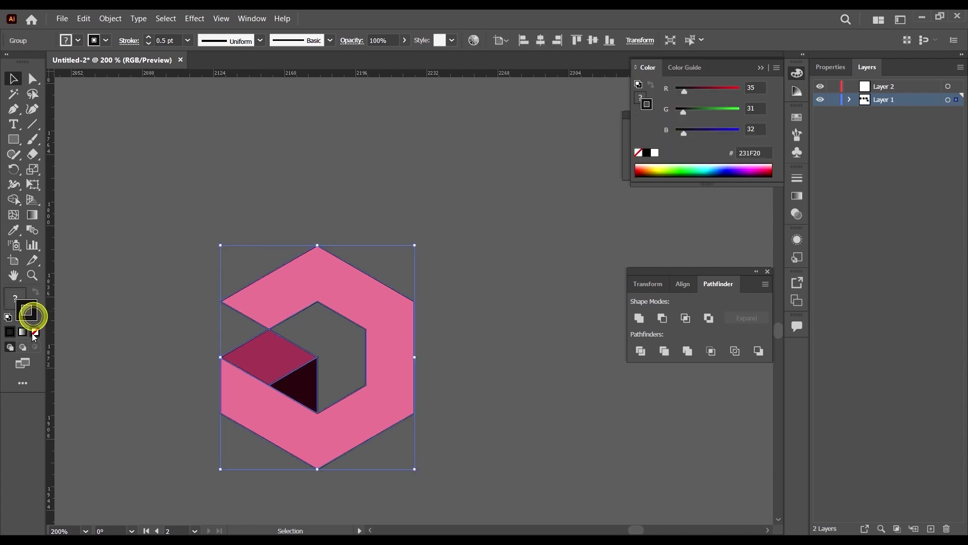
click(35, 330)
click(534, 404)
Examine the separate rhombus, triangle and ring shapes of the hexagonal mark.
key(a)
scroll(546, 384, down, 2)
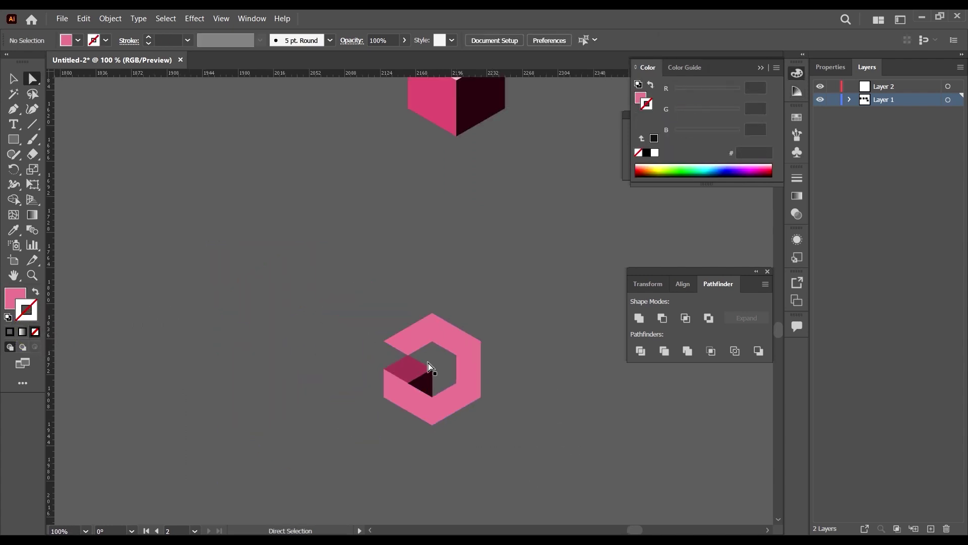
scroll(415, 368, up, 1)
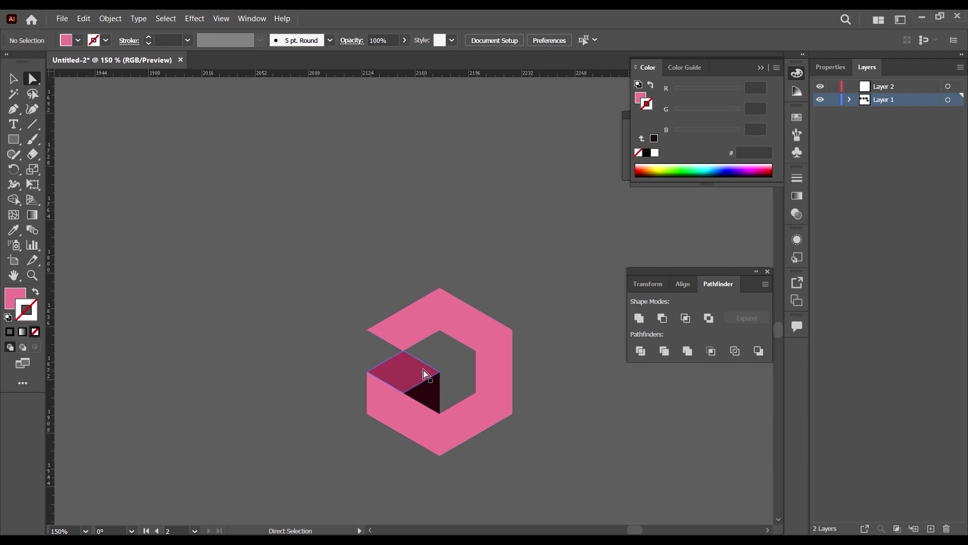
click(403, 378)
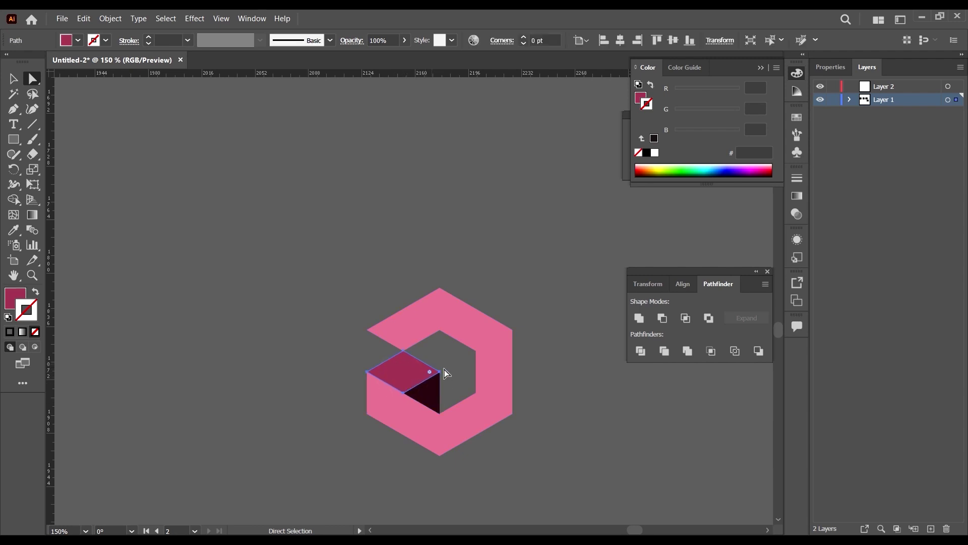
click(428, 391)
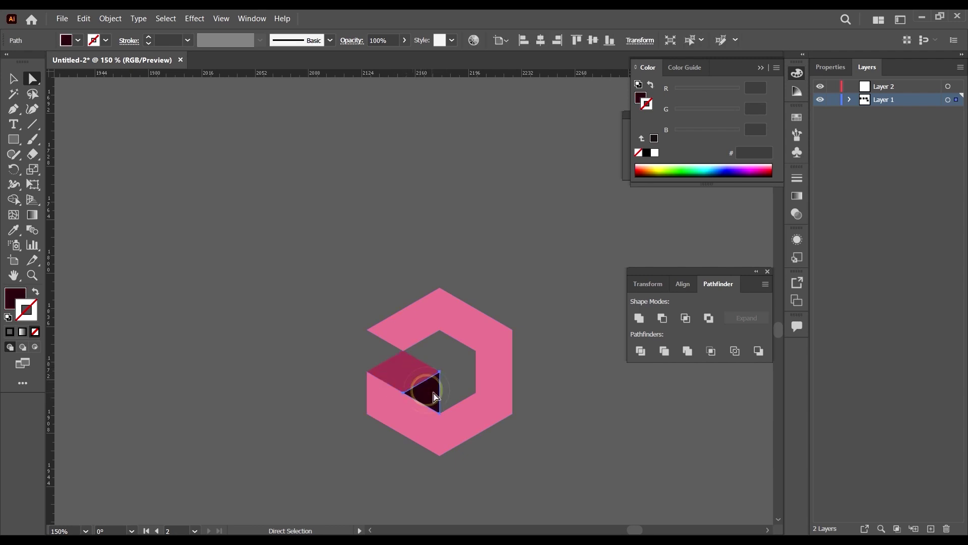
click(598, 427)
key(v)
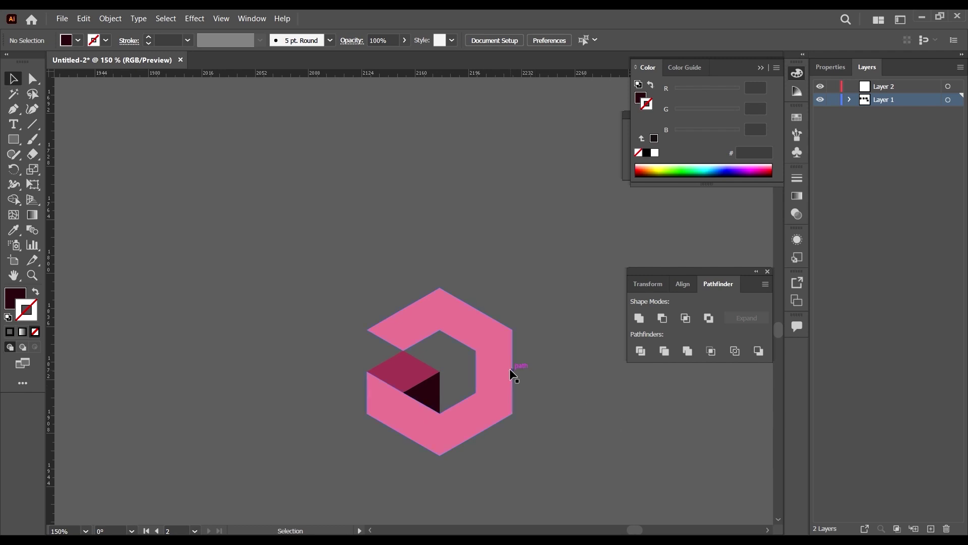
scroll(504, 371, down, 3)
scroll(538, 395, up, 3)
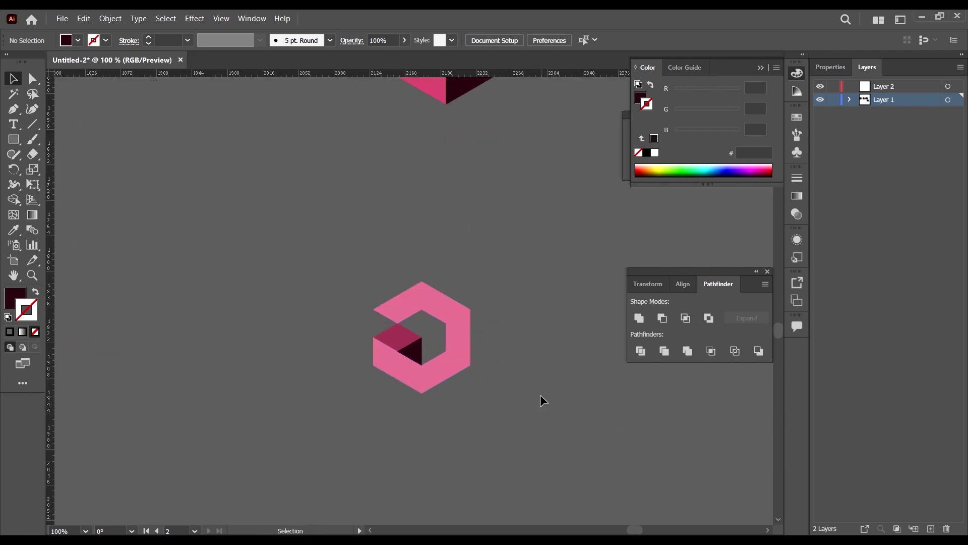
click(462, 333)
click(509, 363)
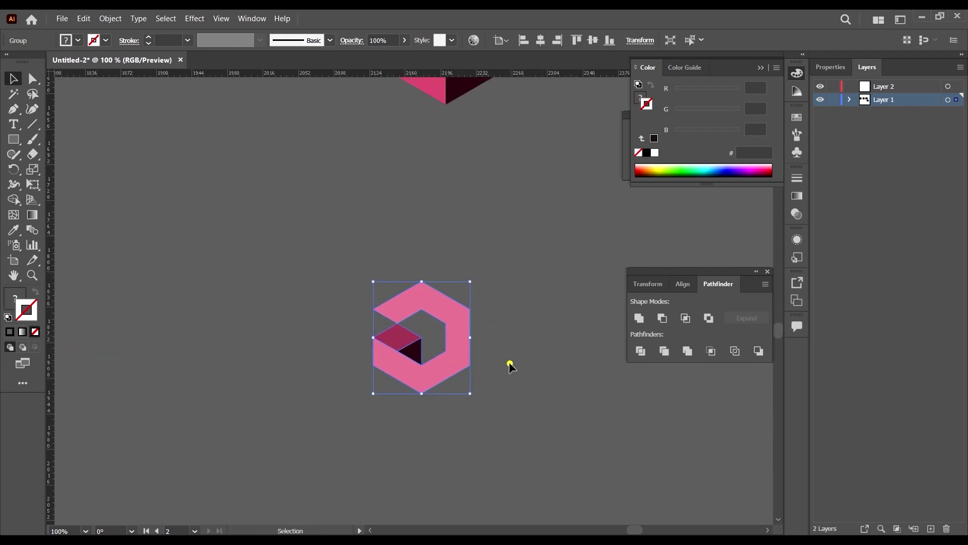
Fill the hexagonal ring with pure black, 000000.
key(a)
click(460, 328)
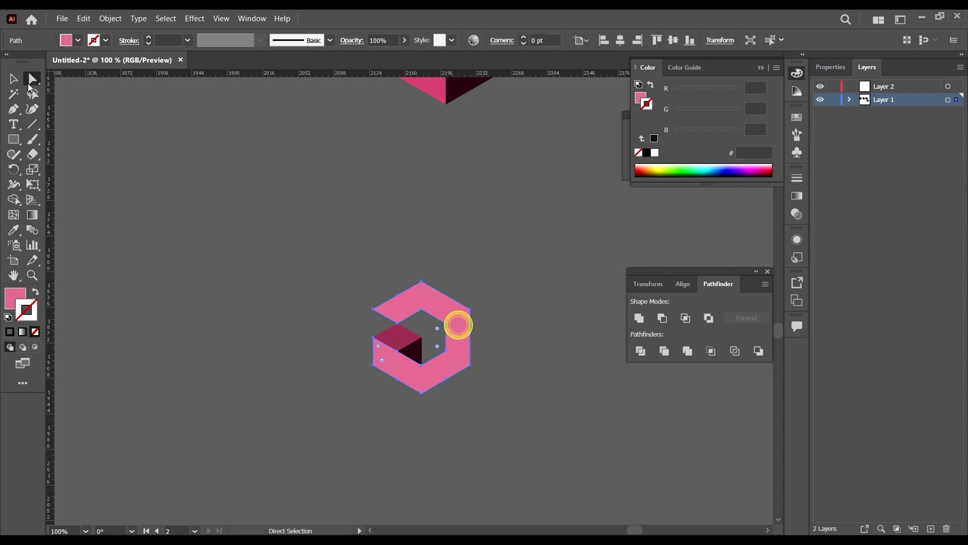
click(78, 40)
click(35, 64)
click(454, 11)
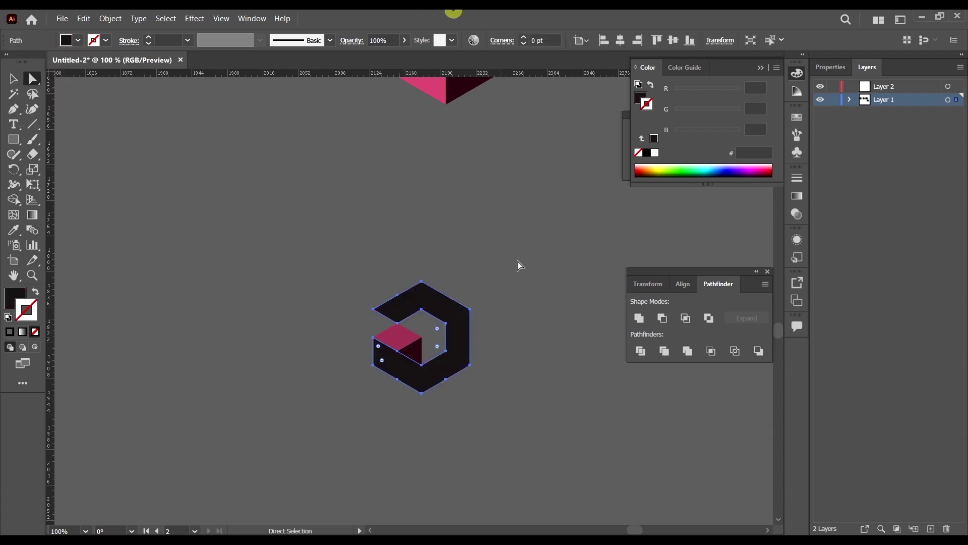
double_click(14, 297)
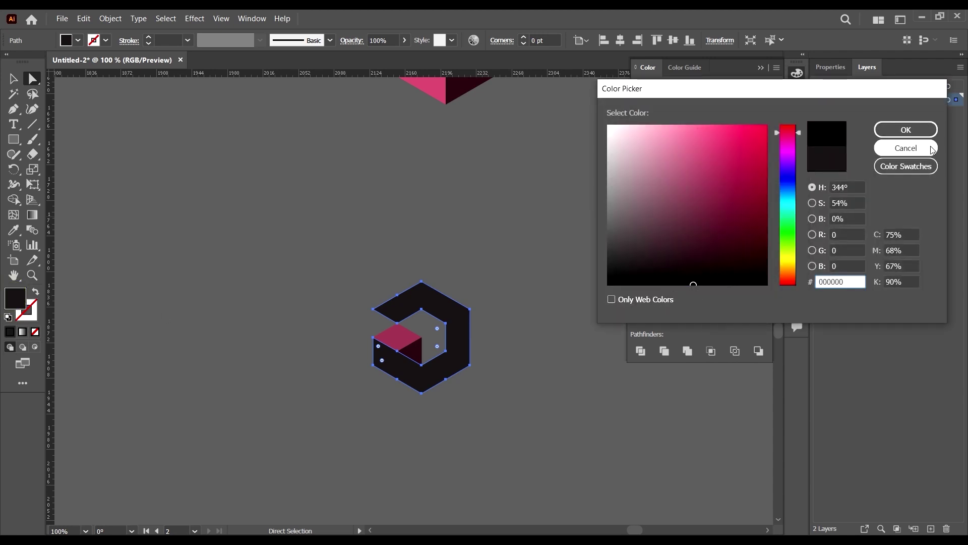
click(906, 130)
click(558, 342)
Fill the mark's rhombus with light grey BCBEC0 and the triangle beneath it with dark grey, RGB 88, 89, 91.
scroll(408, 333, up, 2)
click(378, 328)
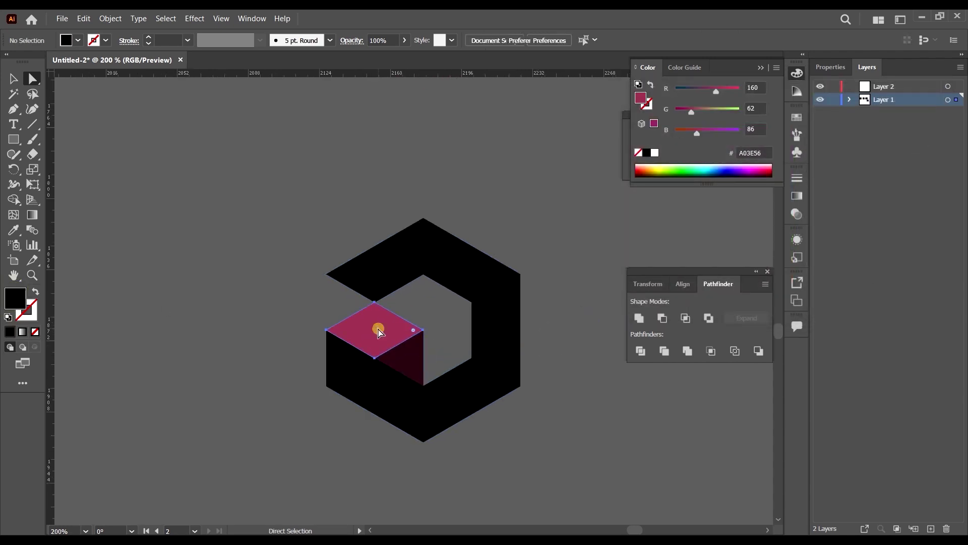
click(70, 43)
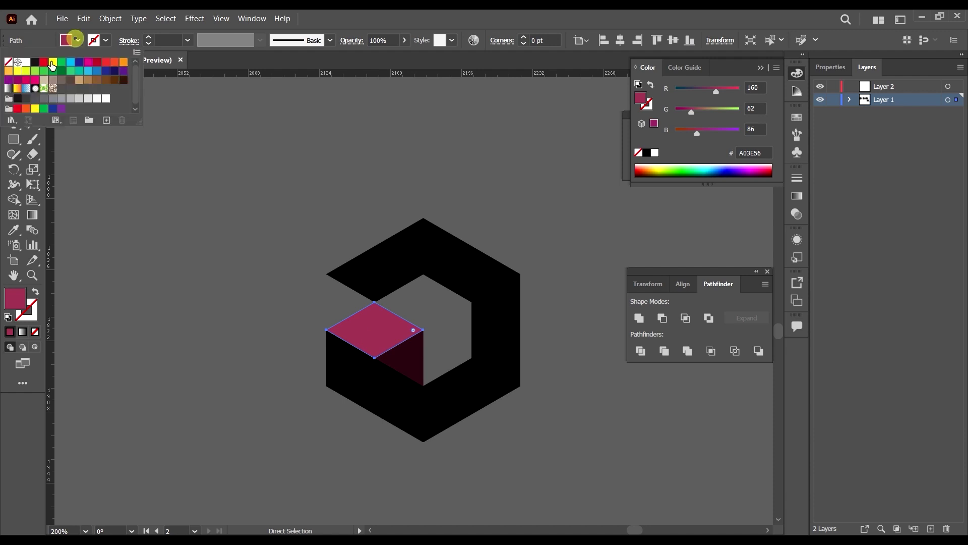
click(83, 98)
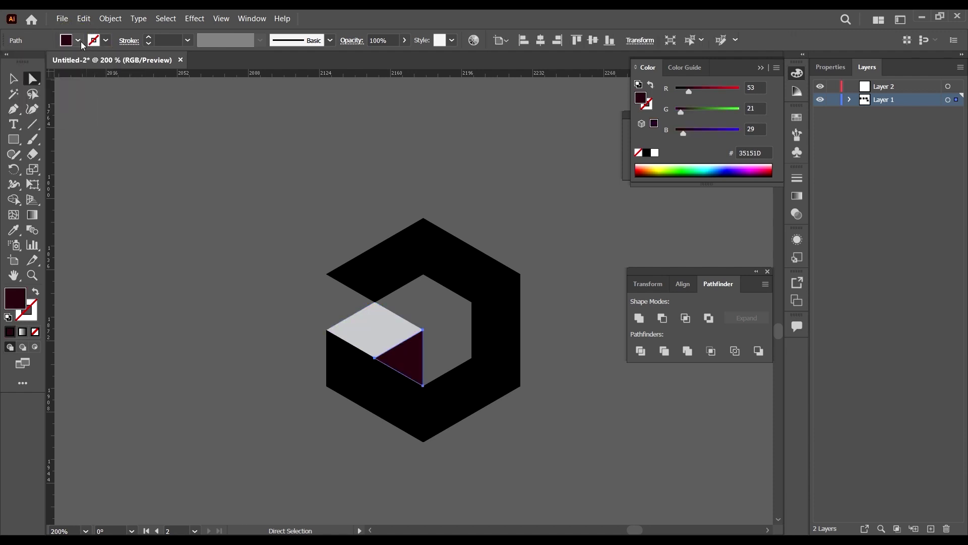
click(72, 39)
click(62, 100)
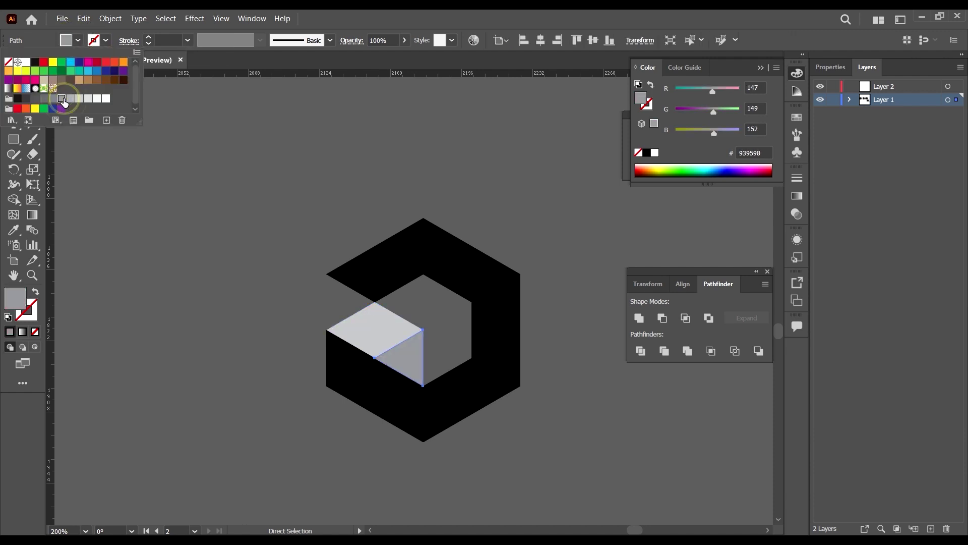
click(47, 103)
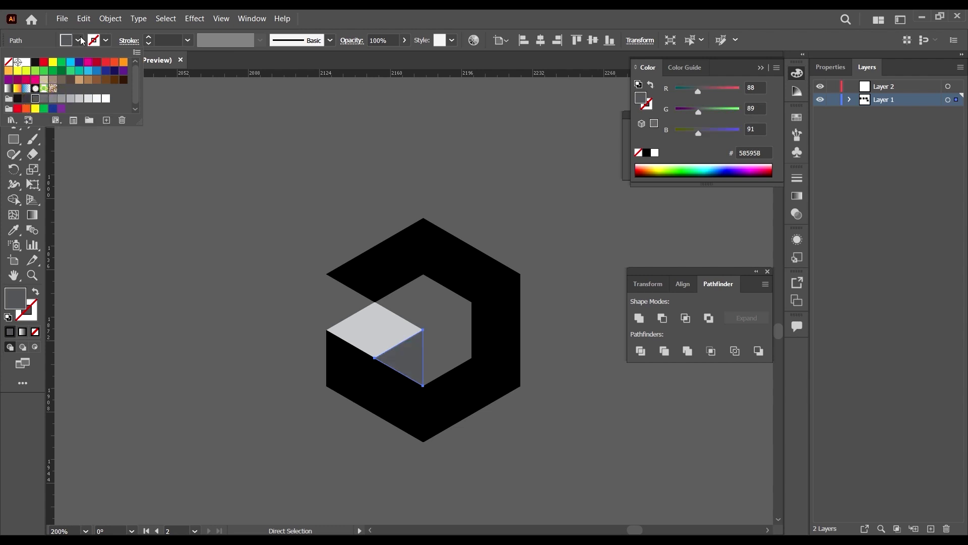
click(13, 79)
click(205, 290)
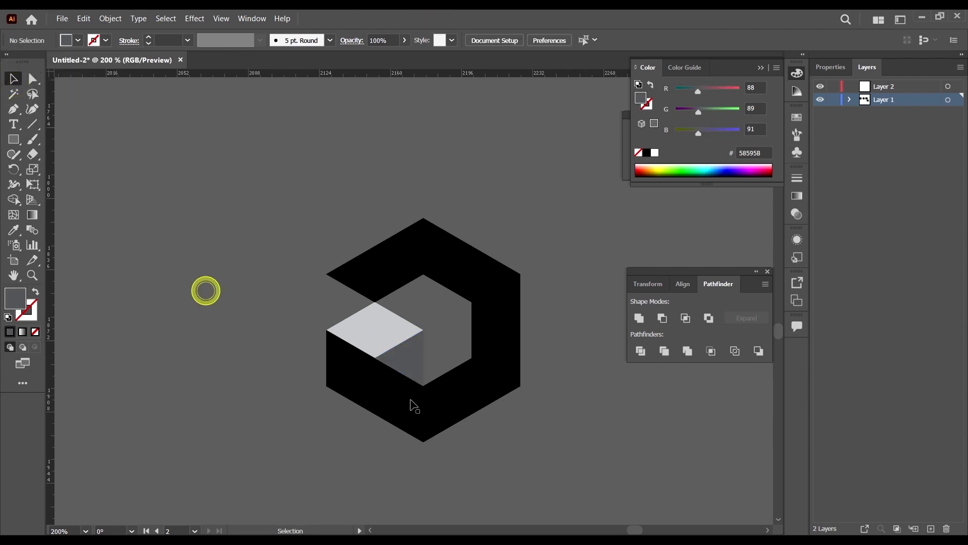
Move the greyscale hexagonal mark onto the white rectangle beside the black angular mark and scale it down.
scroll(410, 404, down, 3)
drag(508, 465, 346, 296)
scroll(498, 317, down, 3)
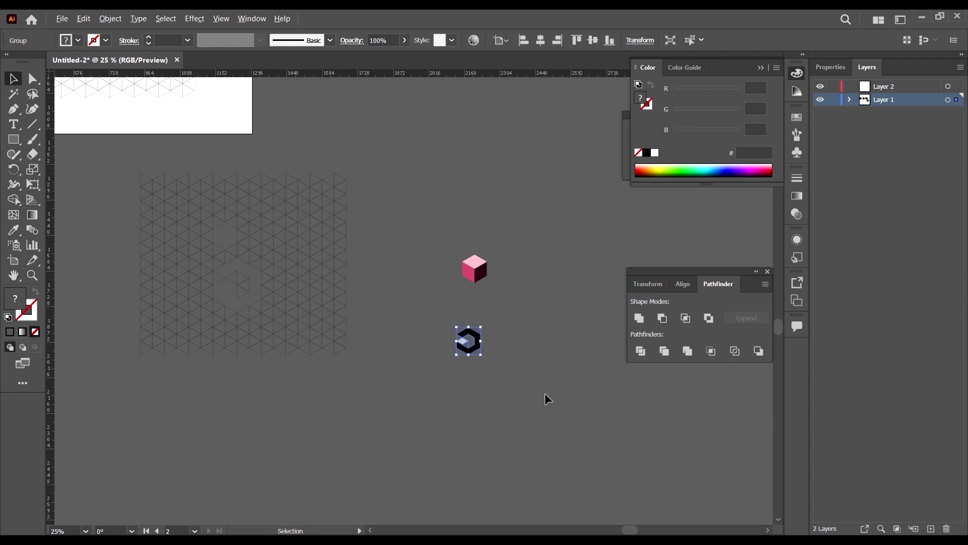
scroll(545, 397, down, 3)
drag(518, 378, 177, 324)
scroll(259, 385, up, 8)
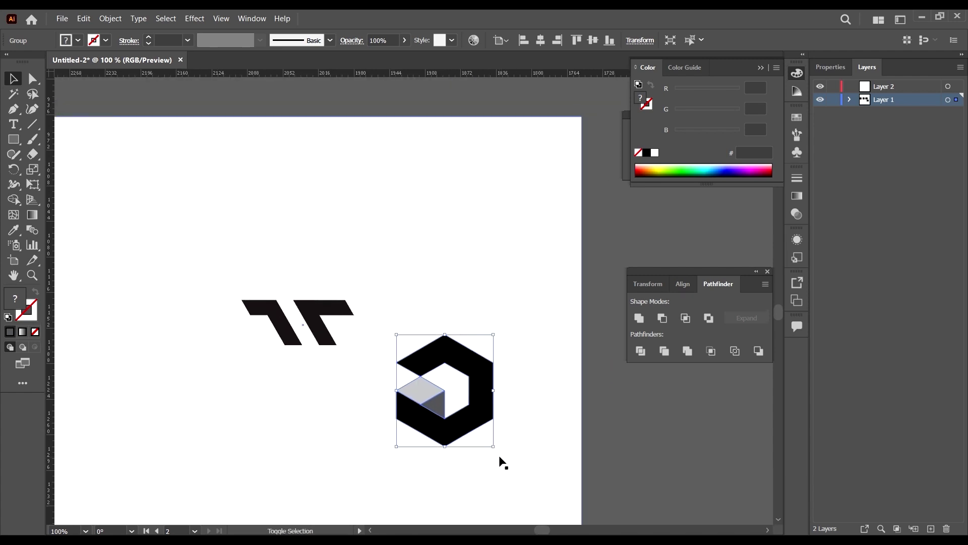
drag(492, 446, 400, 400)
Duplicate the hexagonal mark together with its white rectangle into the empty canvas area below the large artboard.
scroll(328, 411, down, 3)
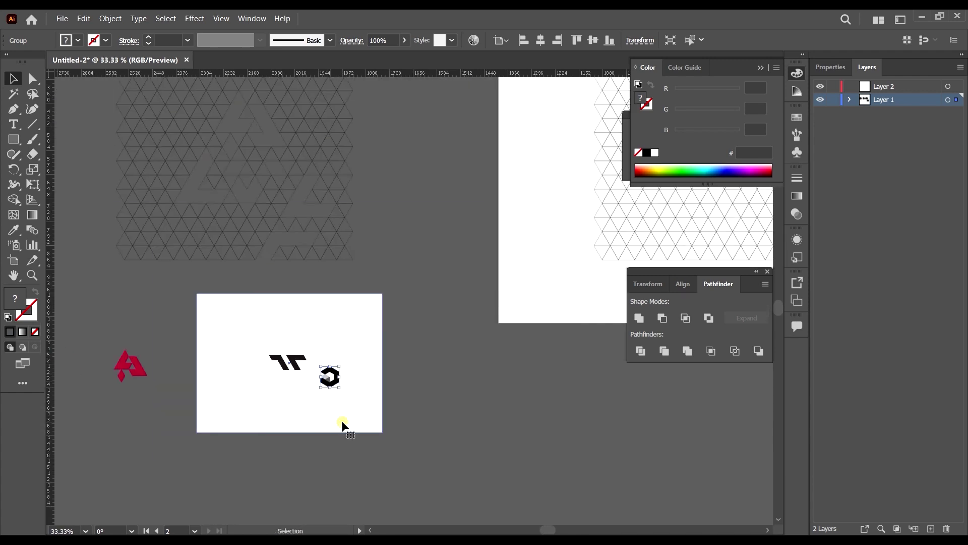
click(341, 424)
scroll(346, 351, down, 1)
drag(335, 347, 599, 436)
click(710, 445)
scroll(710, 446, up, 1)
scroll(598, 477, up, 1)
scroll(600, 478, up, 1)
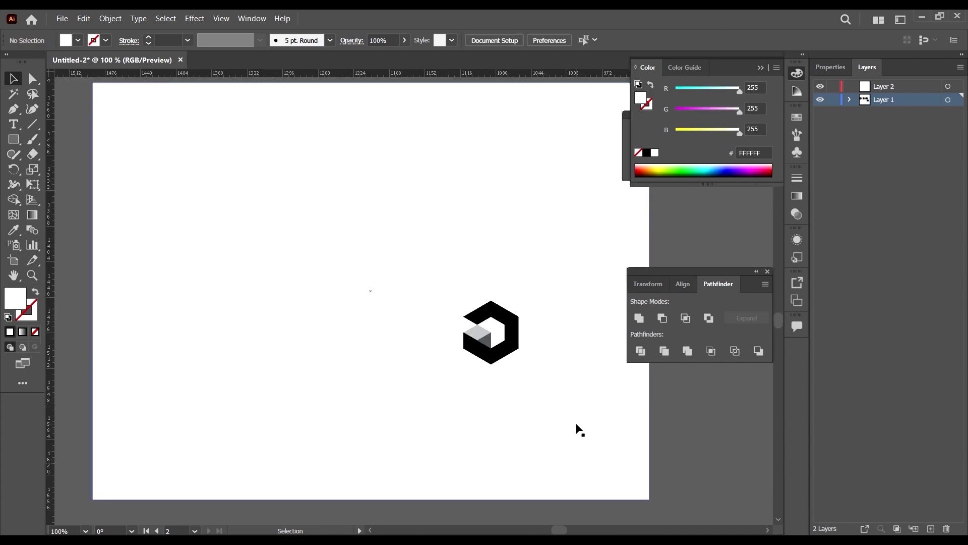
Enlarge the duplicated hexagonal mark slightly and position it at the centre of its white rectangle.
scroll(577, 430, down, 1)
drag(526, 370, 467, 371)
scroll(469, 351, up, 1)
drag(600, 413, 673, 425)
click(553, 395)
Fill the duplicated mark's rhombus with very light grey E6E7E8.
key(a)
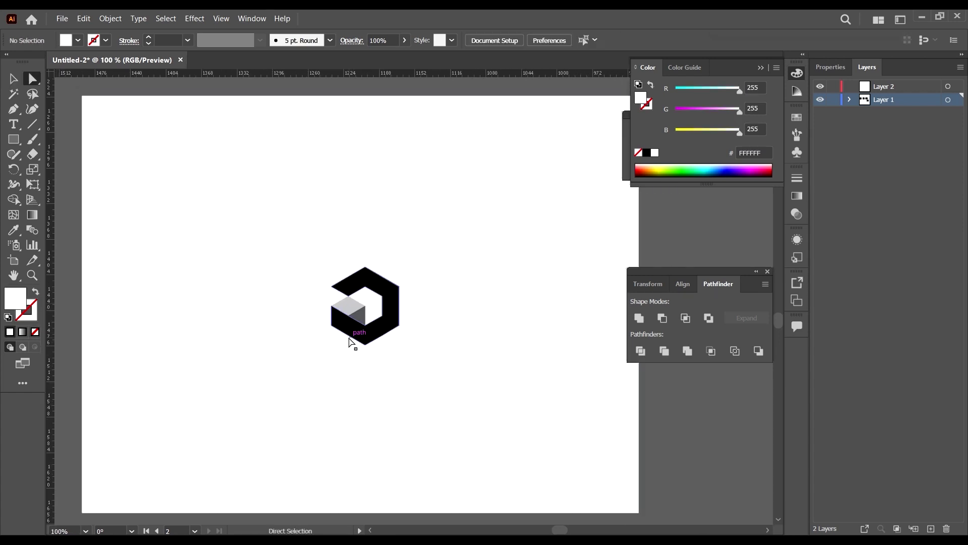
click(347, 309)
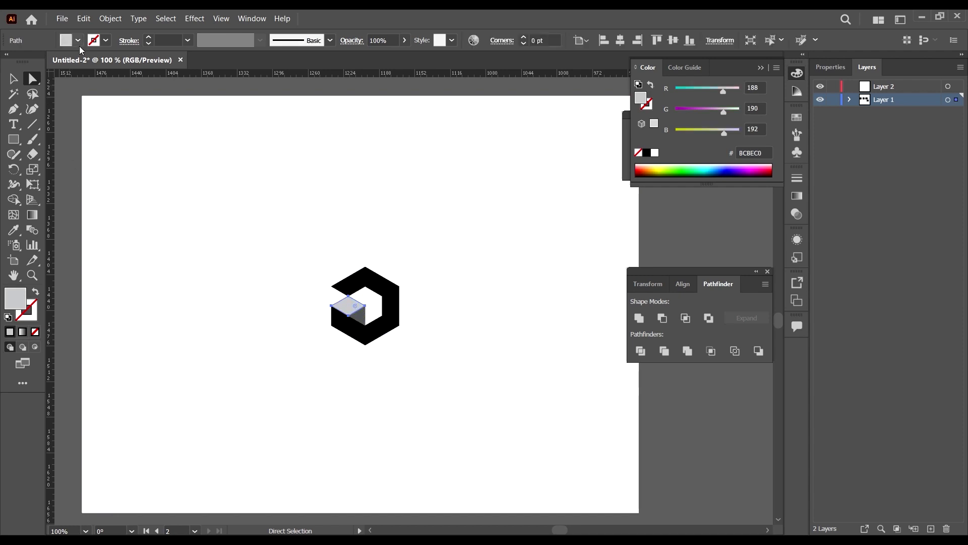
click(78, 40)
click(91, 104)
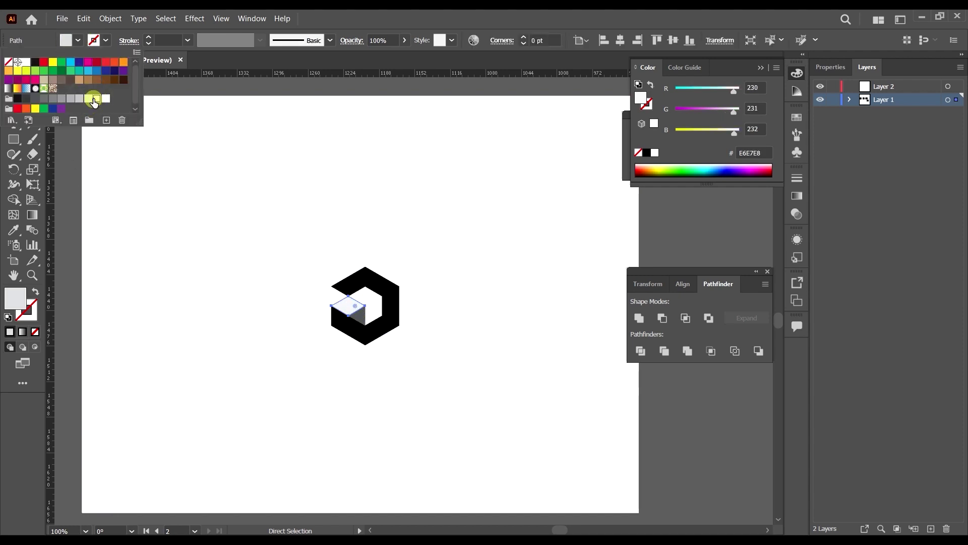
click(638, 412)
click(678, 437)
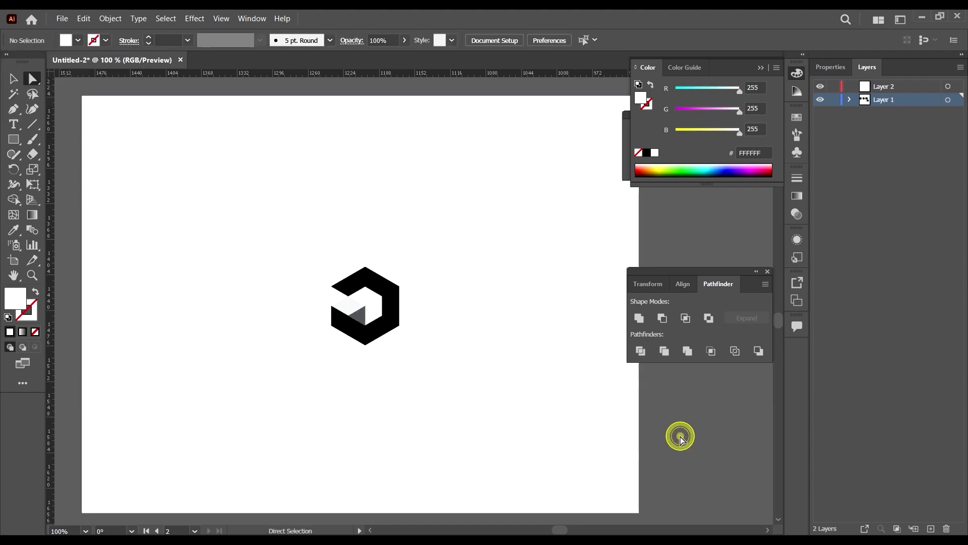
Compare the duplicated mark with the original hexagonal mark beside the black angular mark.
key(v)
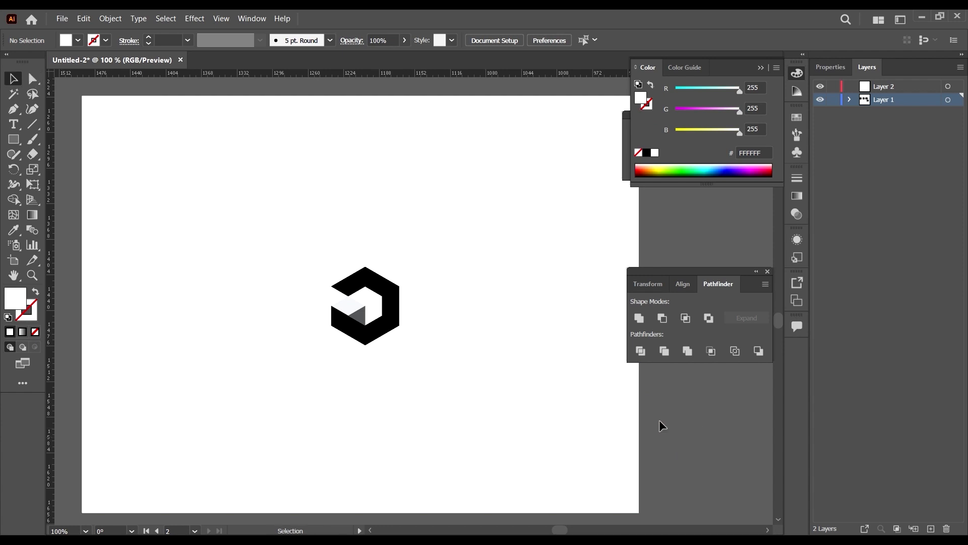
scroll(530, 353, down, 1)
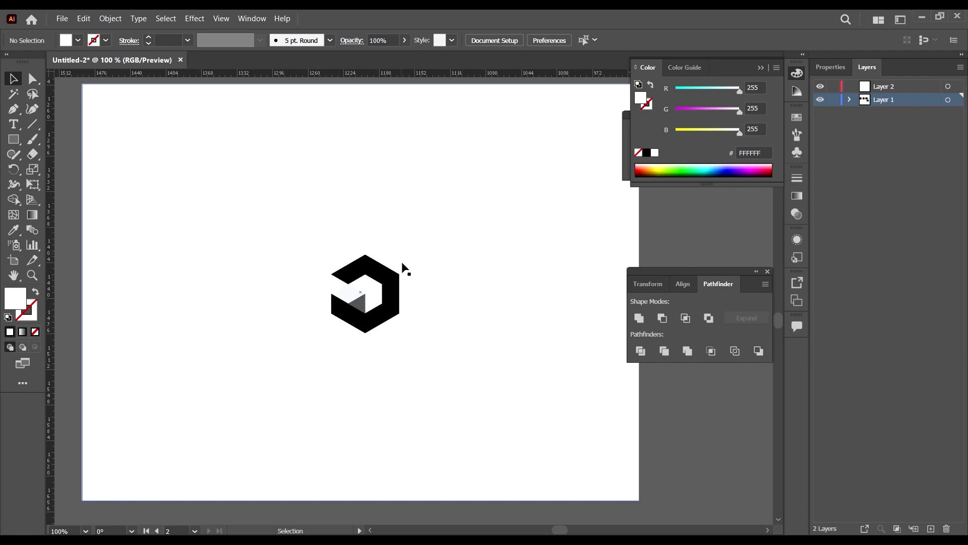
scroll(449, 274, down, 2)
scroll(515, 313, down, 2)
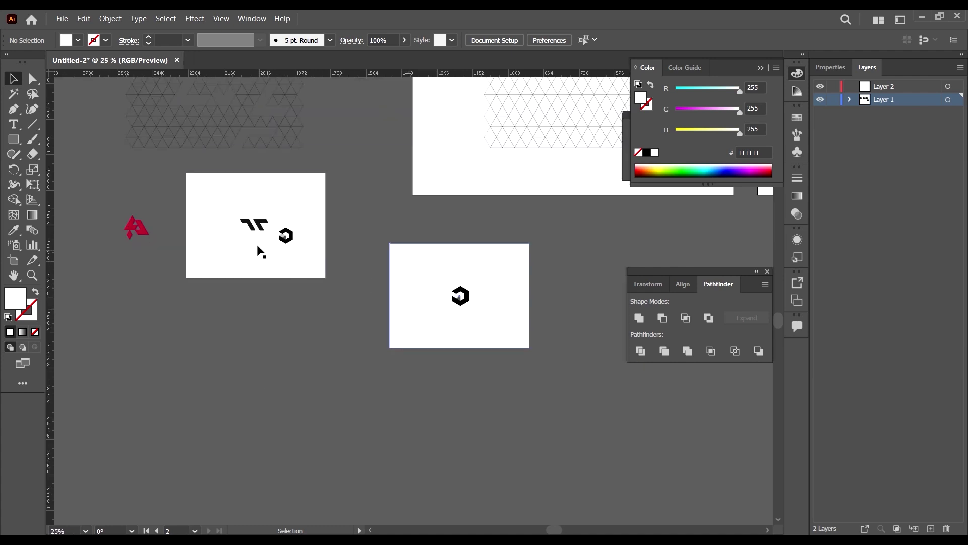
scroll(280, 236, up, 3)
scroll(195, 262, up, 3)
scroll(302, 283, down, 1)
scroll(415, 305, up, 1)
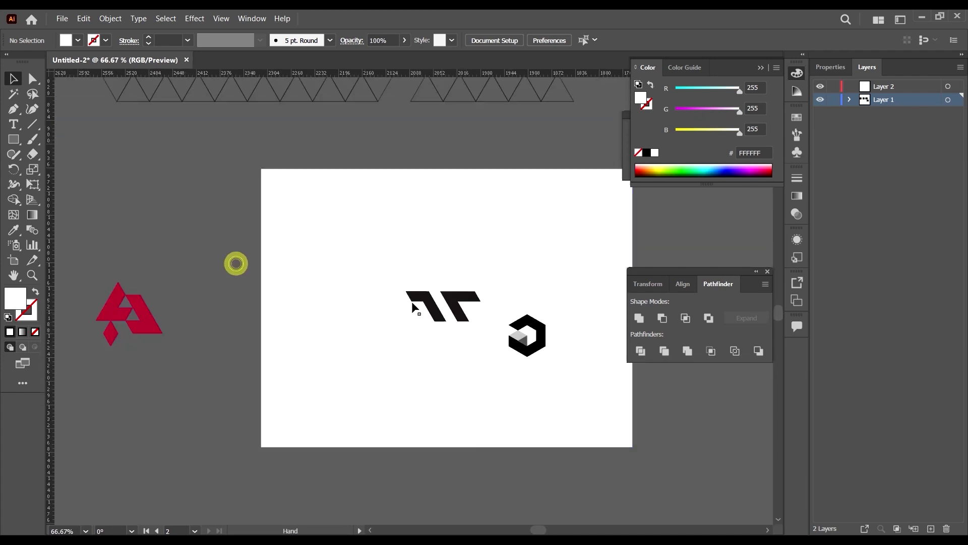
Review the overall layout of grids and finished marks, and examine the black angular mark up close.
scroll(416, 305, up, 2)
scroll(478, 314, down, 3)
scroll(268, 281, down, 4)
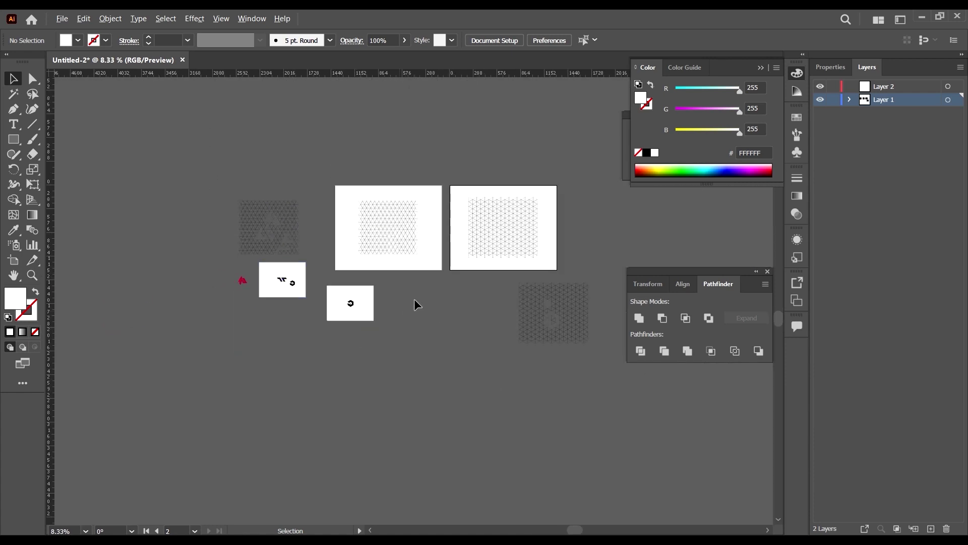
scroll(560, 286, up, 3)
scroll(402, 274, down, 2)
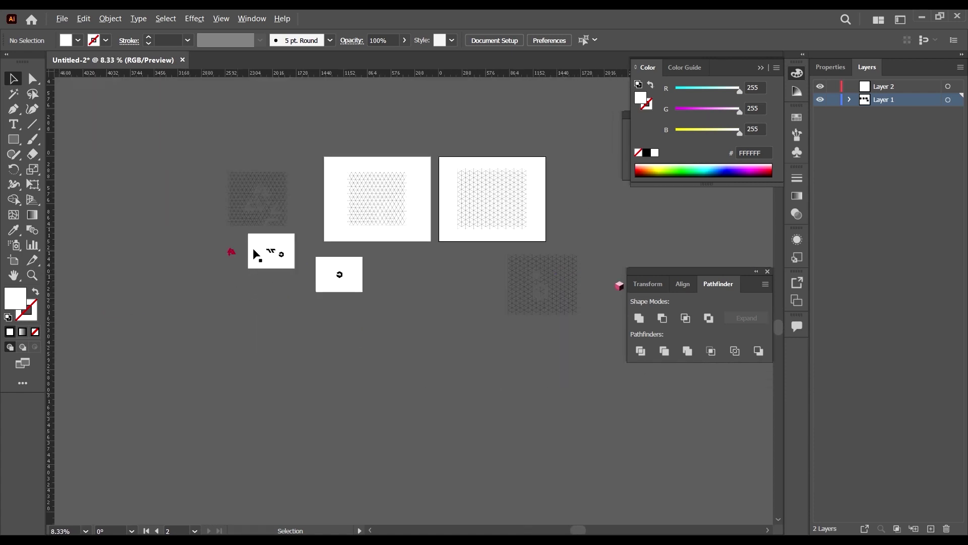
scroll(195, 268, up, 2)
scroll(298, 302, up, 3)
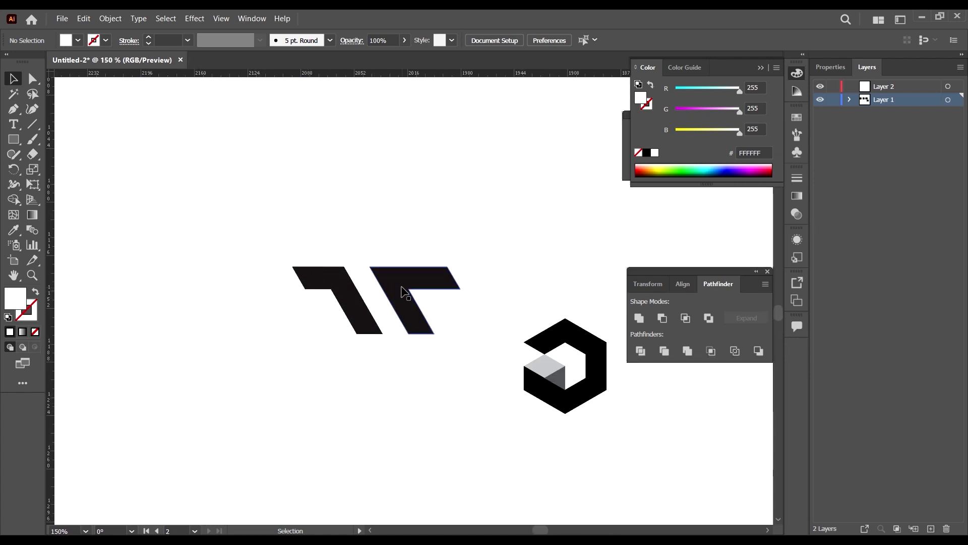
scroll(405, 281, up, 2)
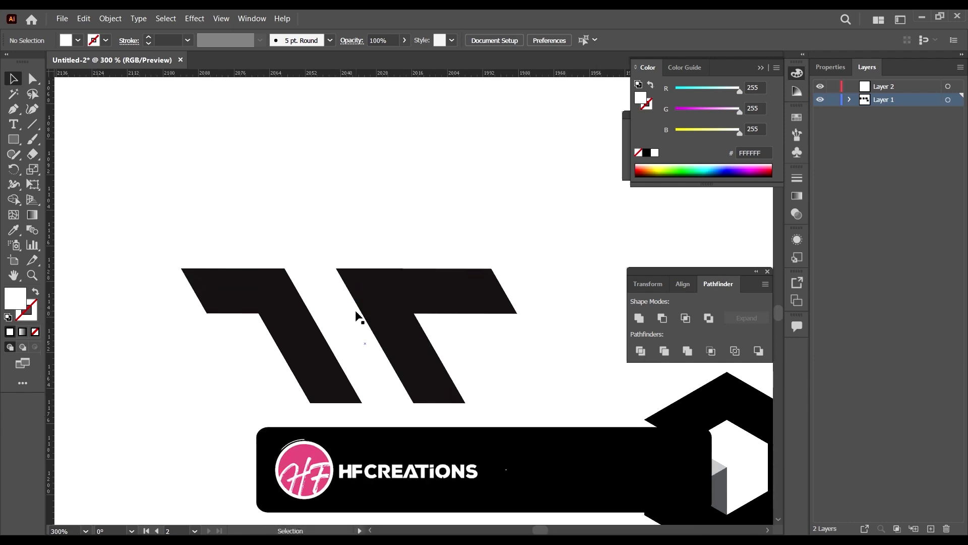
scroll(353, 316, down, 3)
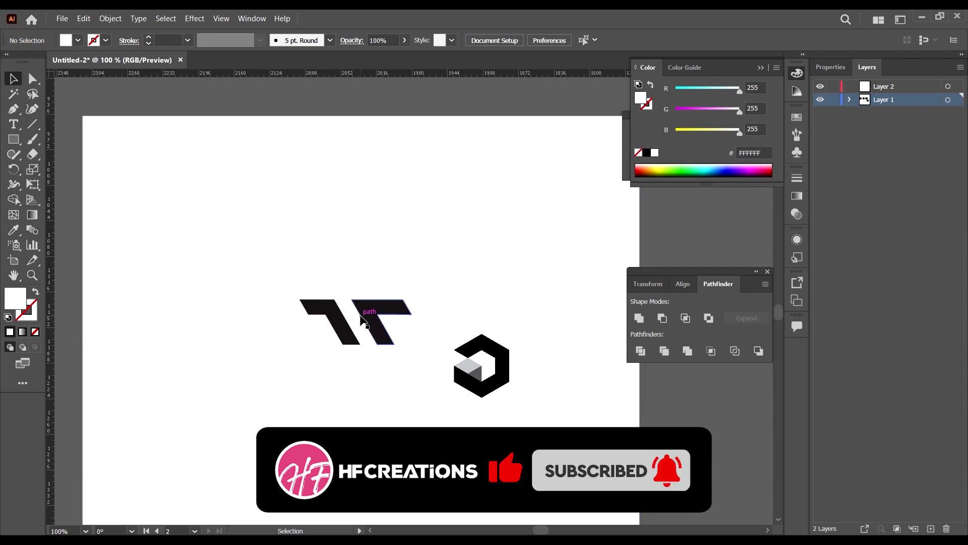
scroll(361, 317, down, 3)
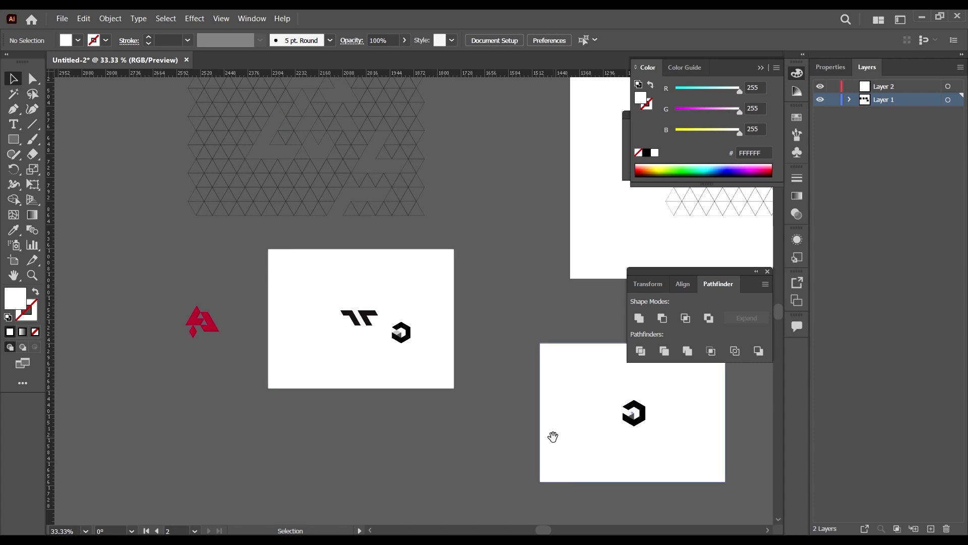
Review the marks on both white rectangles and examine the duplicated hexagonal mark centred on its own rectangle.
drag(553, 437, 374, 444)
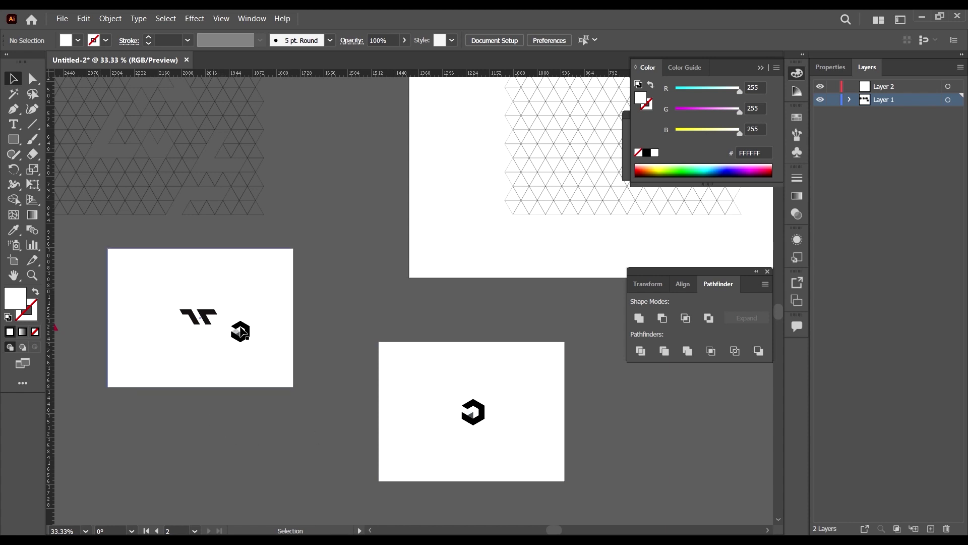
scroll(173, 328, up, 3)
scroll(328, 309, down, 3)
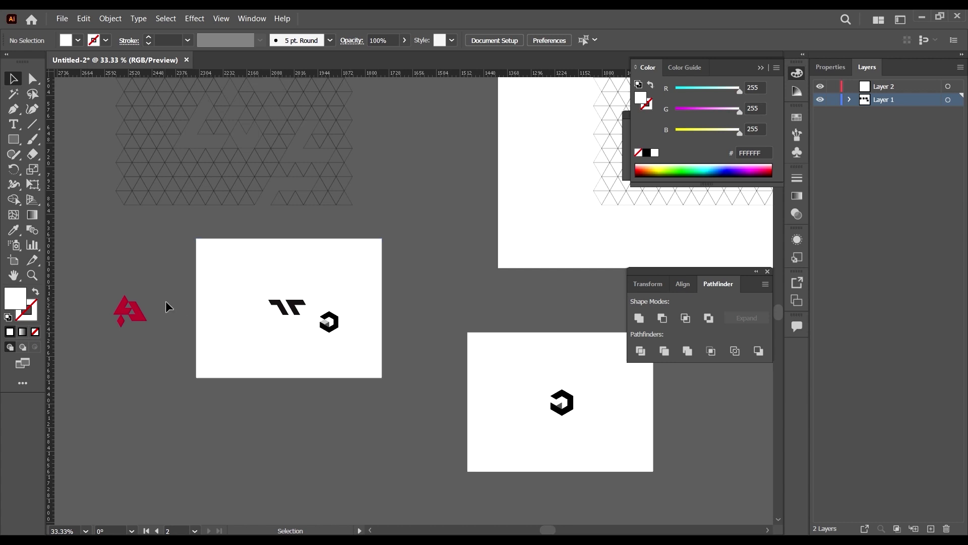
scroll(570, 379, right, 5)
scroll(392, 320, down, 2)
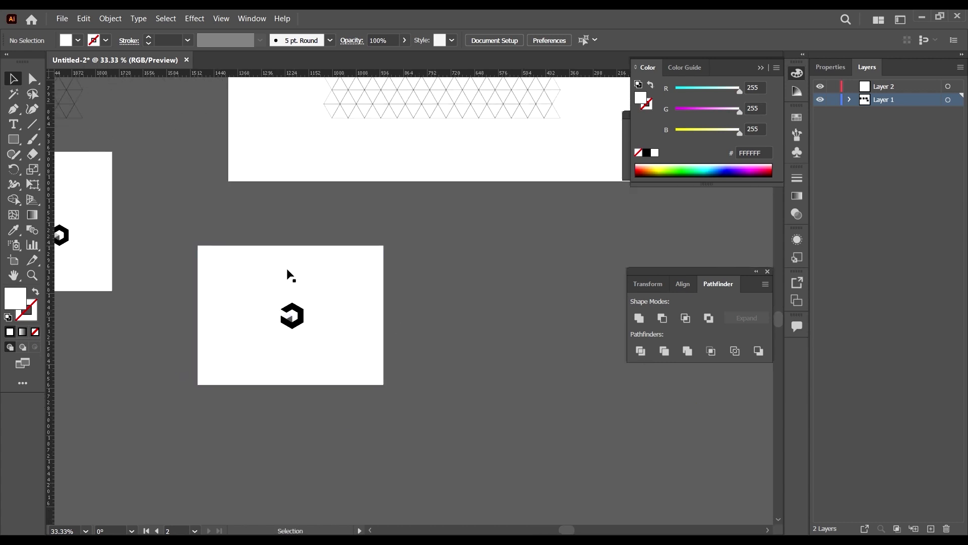
scroll(255, 281, up, 3)
scroll(398, 294, down, 2)
scroll(389, 299, up, 1)
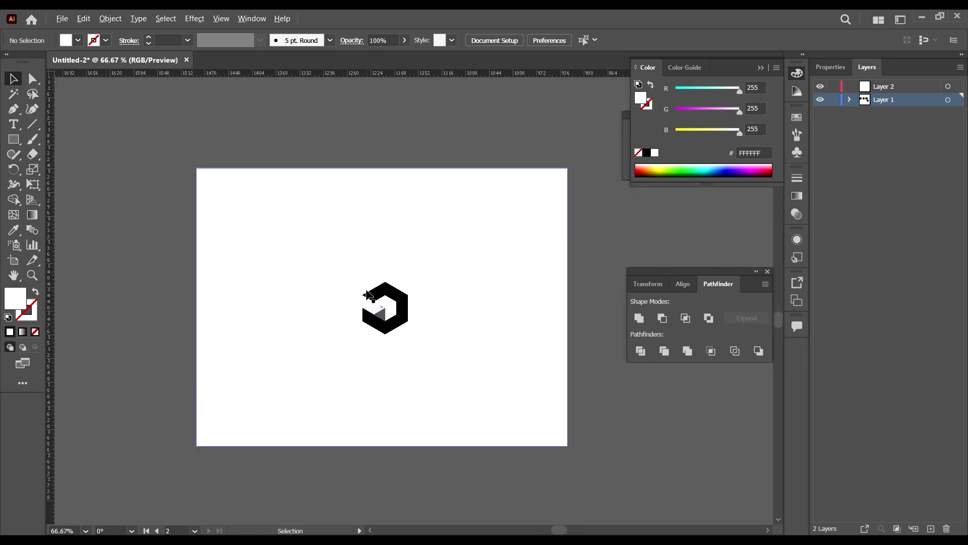
scroll(543, 345, down, 1)
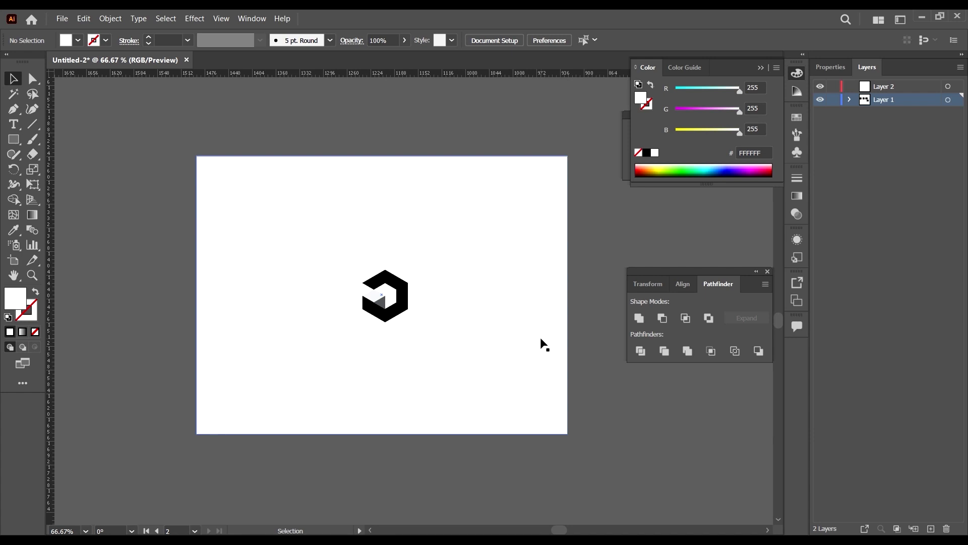